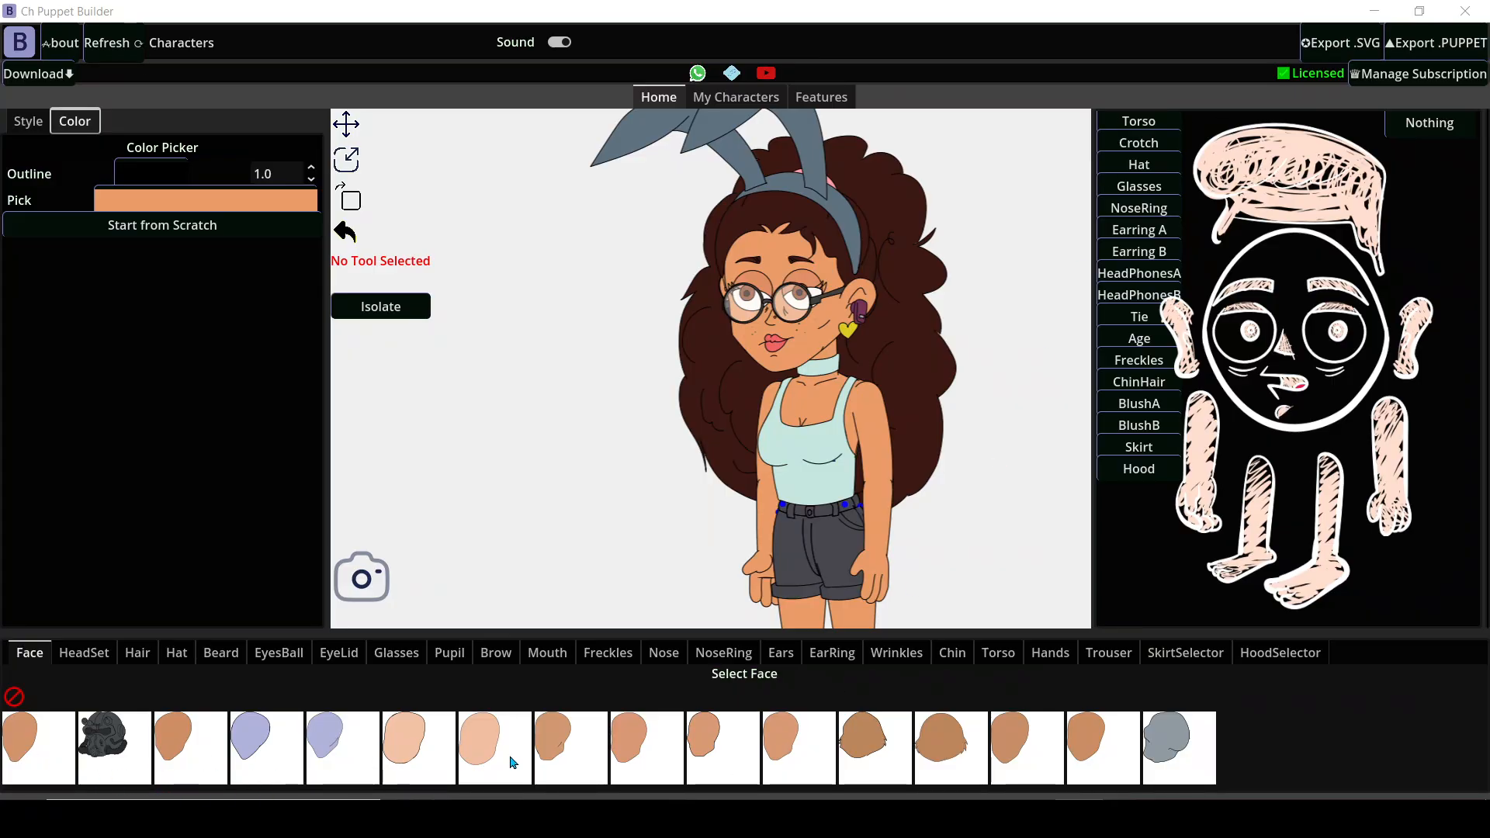
Remove the downloaded AlishMale(Vrengkat Style) and GlassesPack character packs.
{"action": "left_click", "coordinate": [137, 653]}
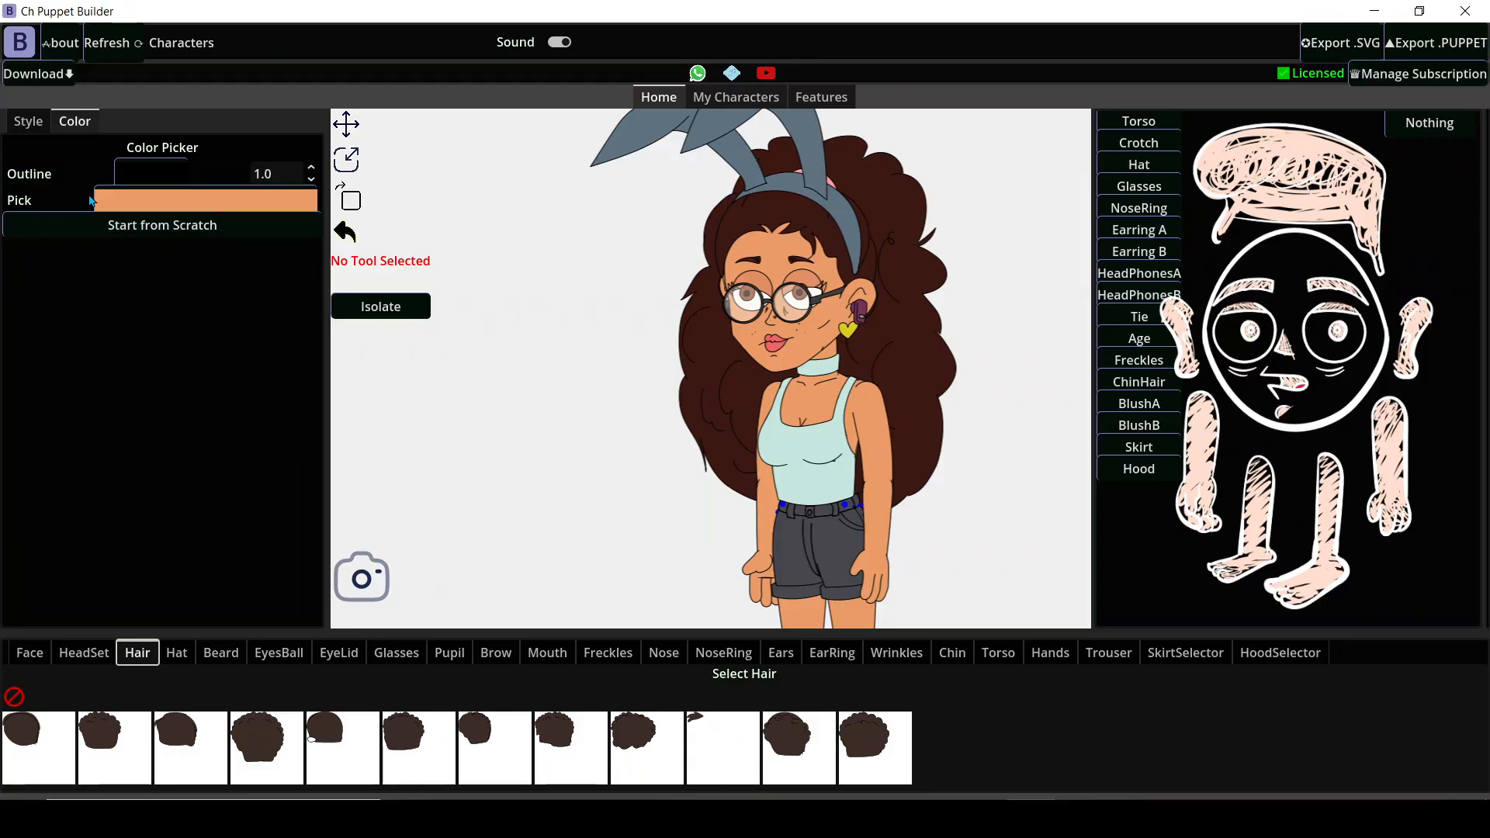
{"action": "left_click", "coordinate": [29, 122]}
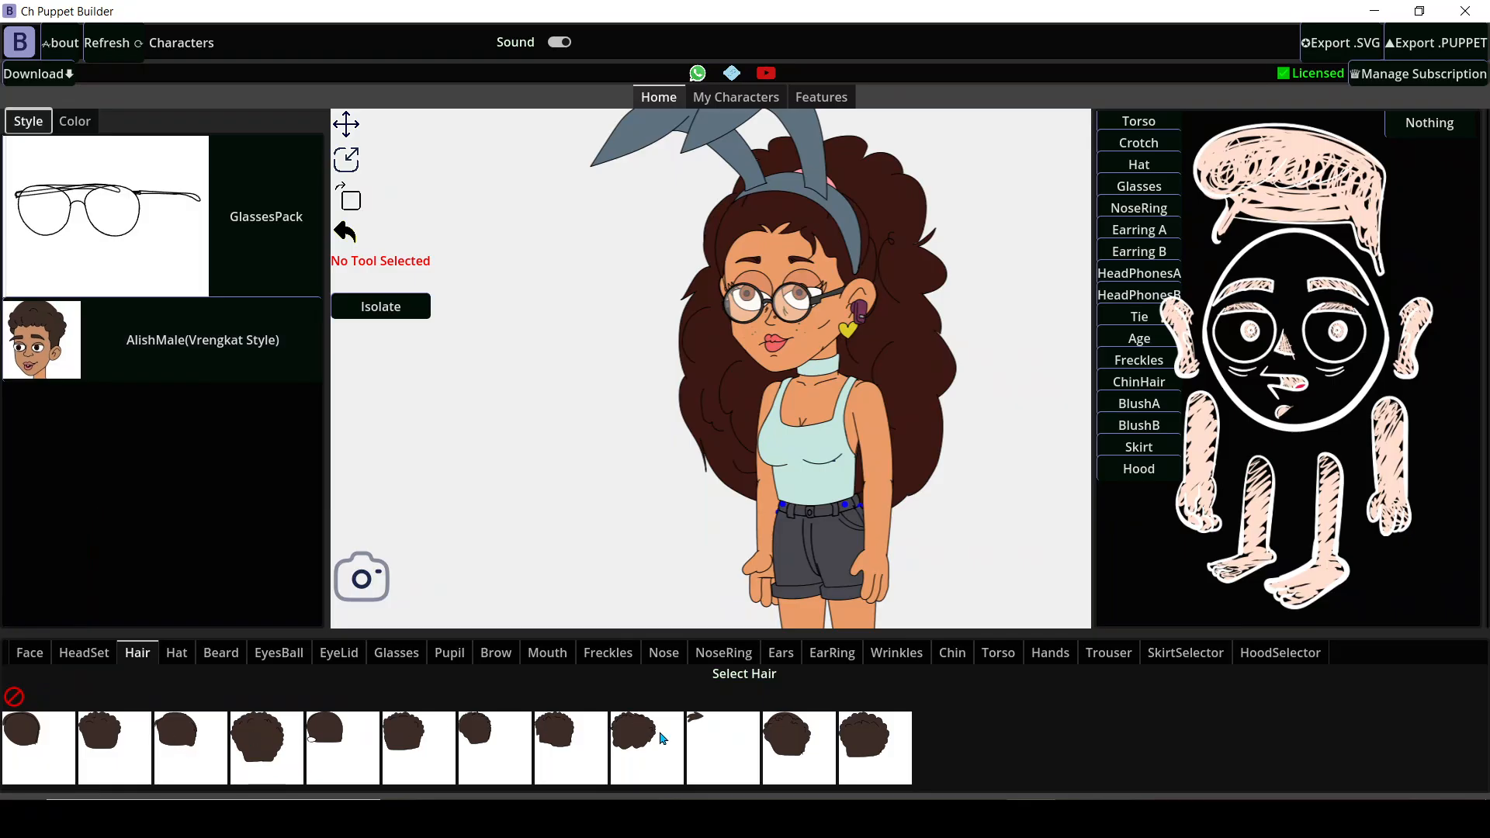
{"action": "left_click", "coordinate": [38, 73]}
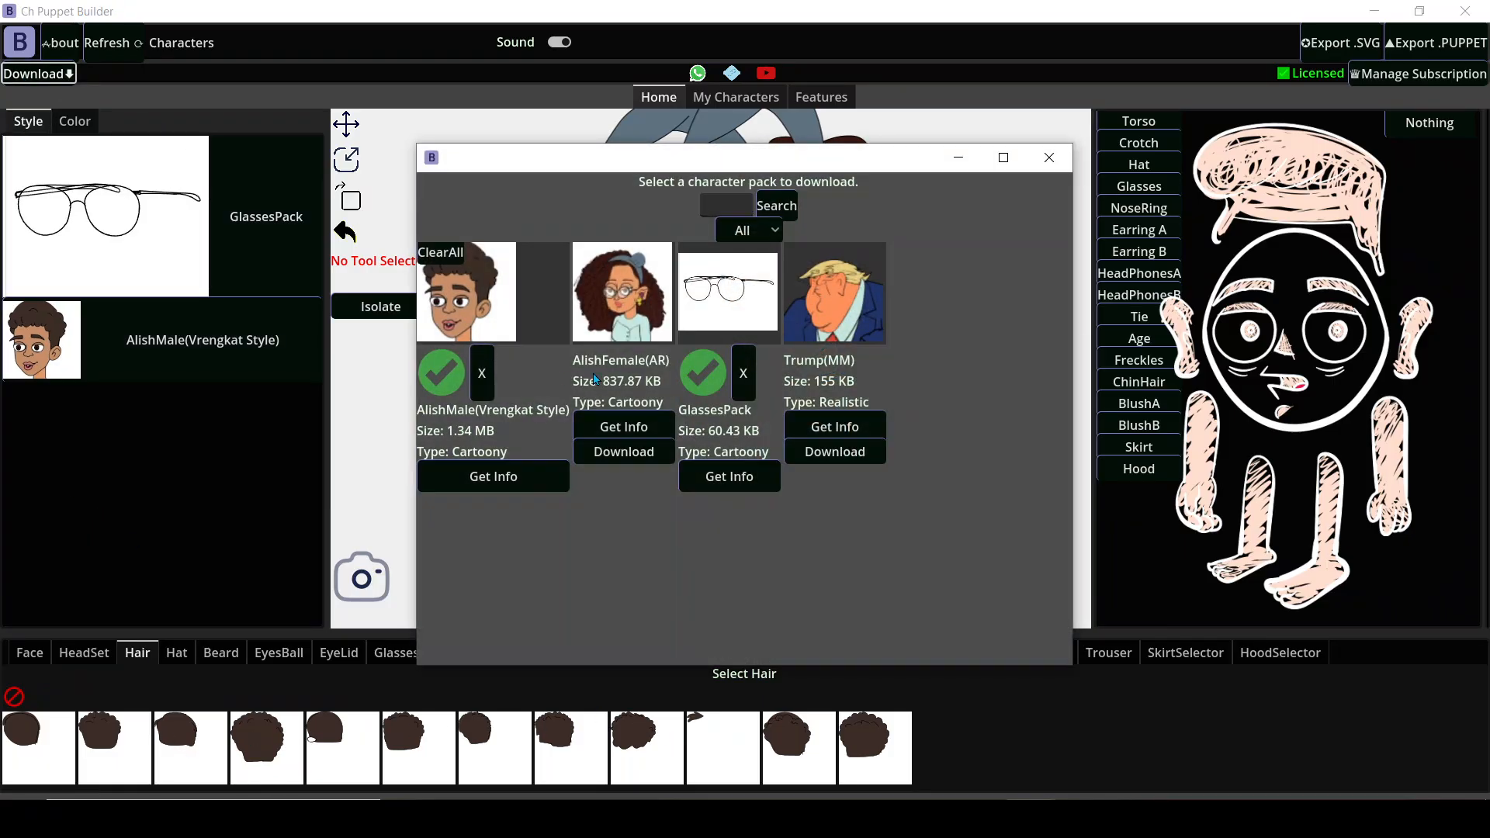
{"action": "left_click", "coordinate": [485, 373]}
{"action": "left_click", "coordinate": [743, 376]}
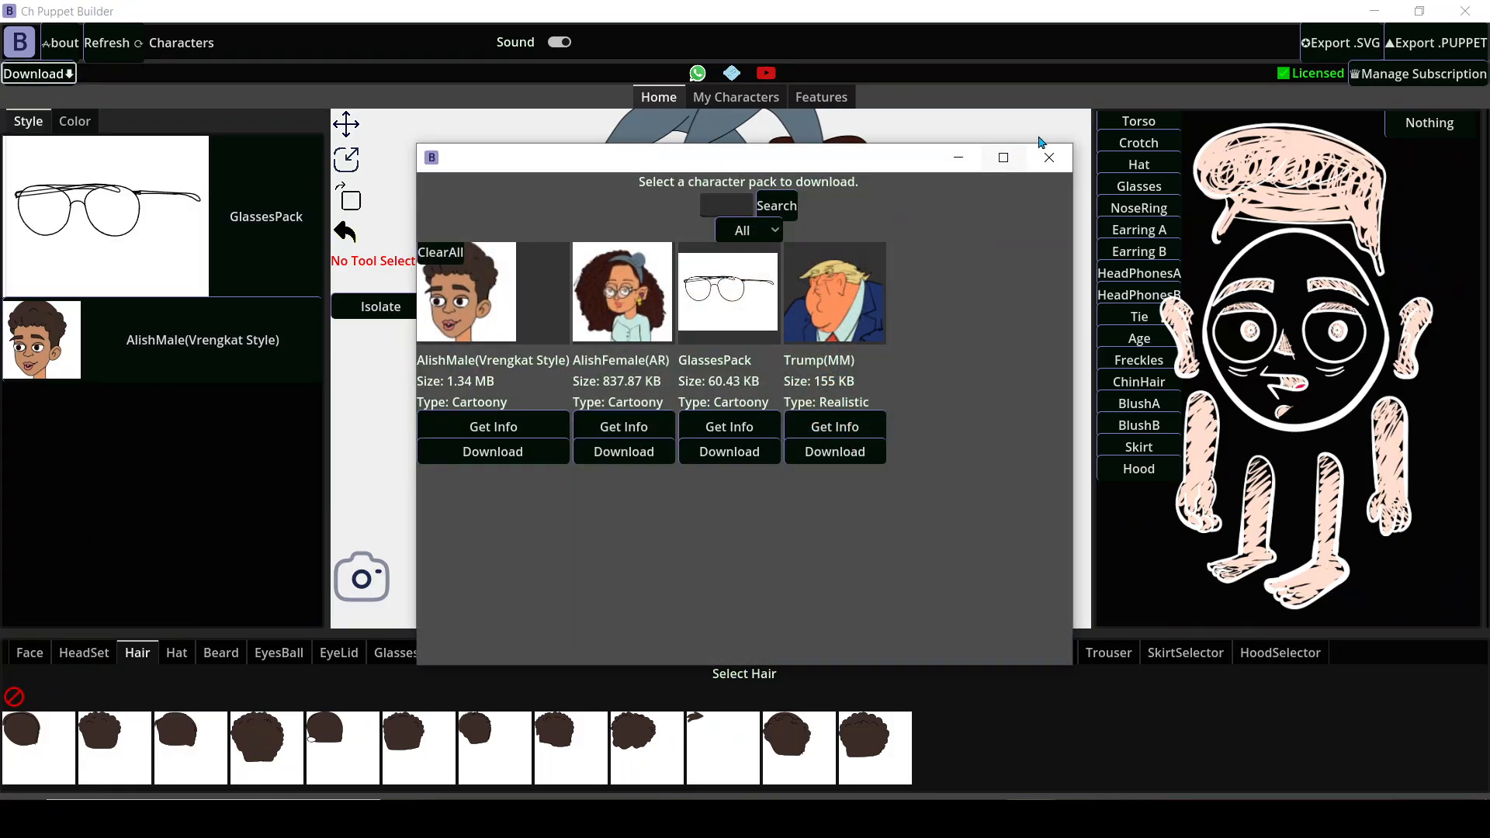
{"action": "left_click", "coordinate": [1049, 157]}
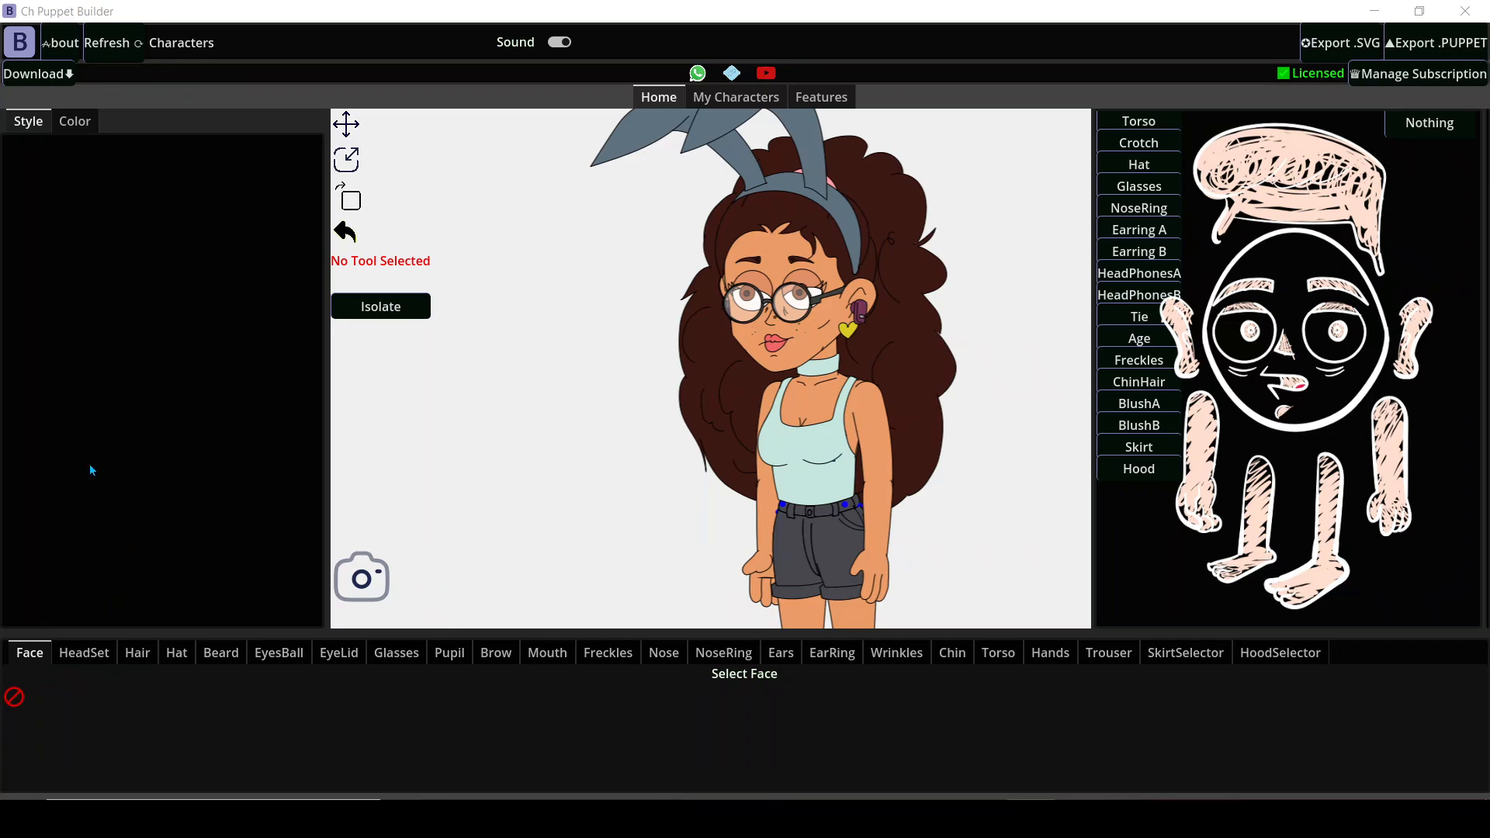
Download the AlishMale(Vrengkat Style) character pack and return to the character view.
{"action": "left_click", "coordinate": [40, 79]}
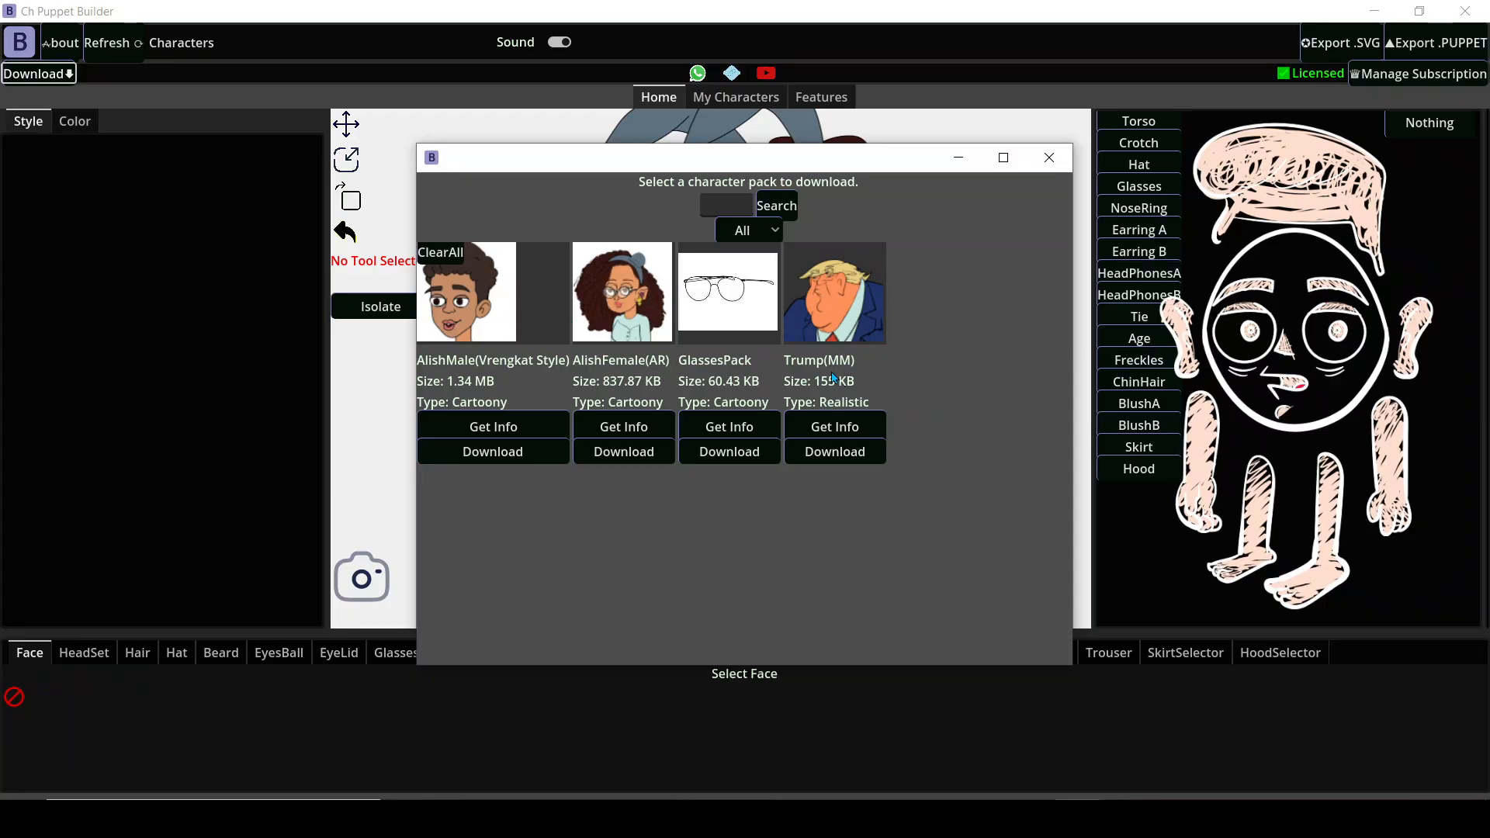
{"action": "left_click", "coordinate": [508, 457]}
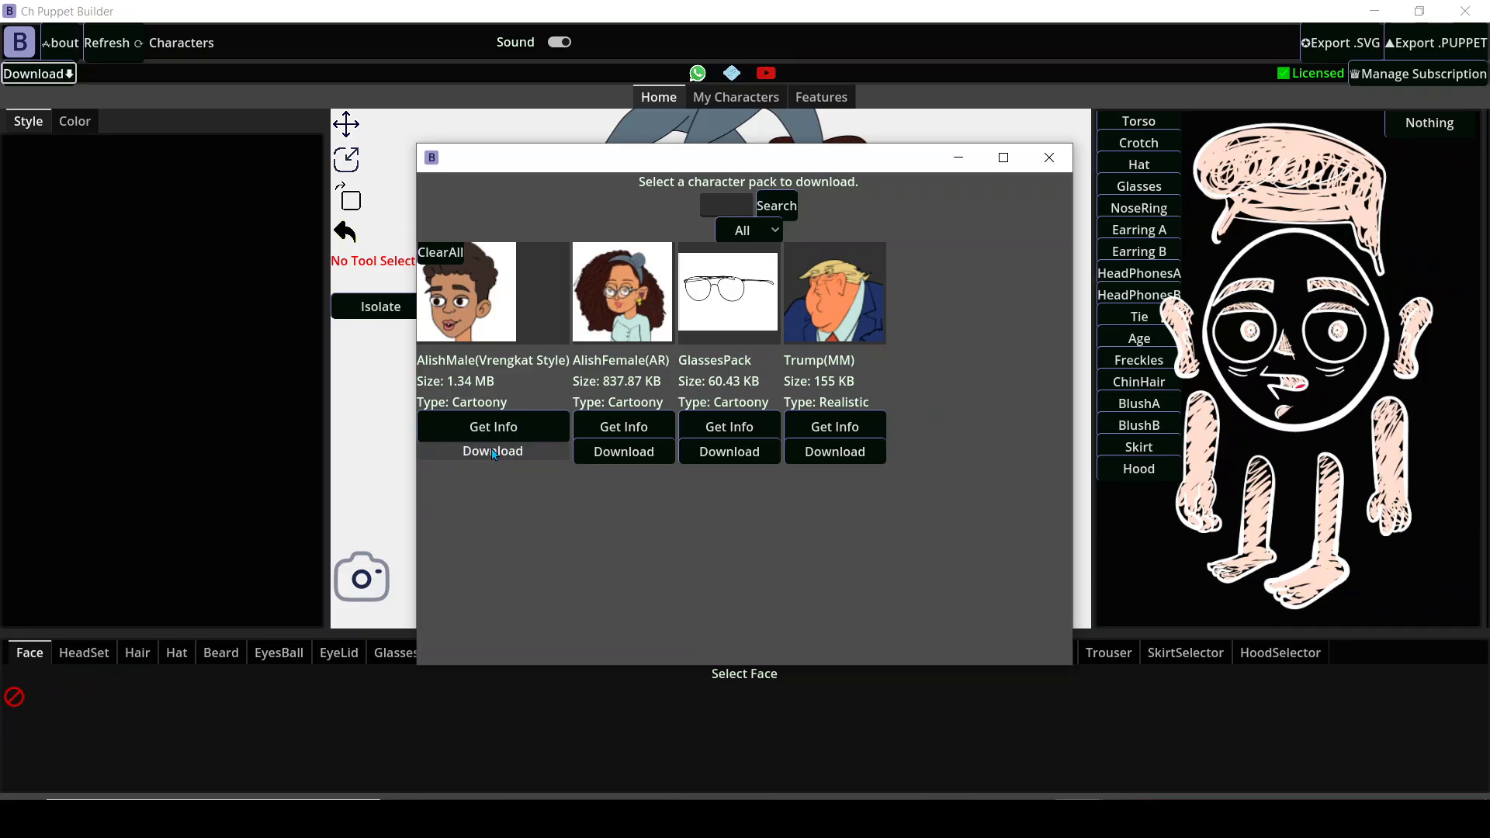
{"action": "left_click", "coordinate": [499, 453]}
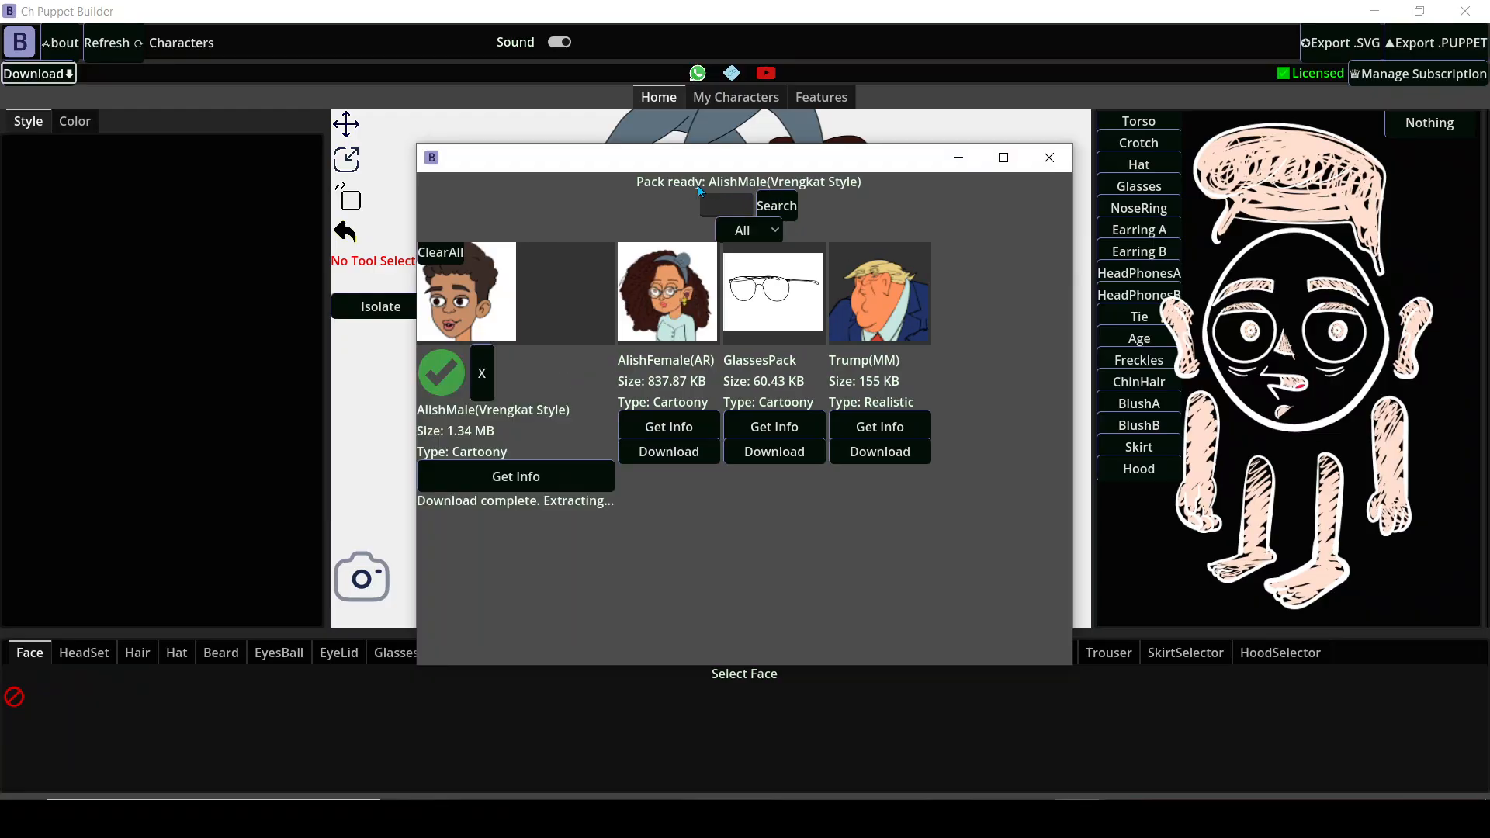
{"action": "left_click", "coordinate": [1050, 158]}
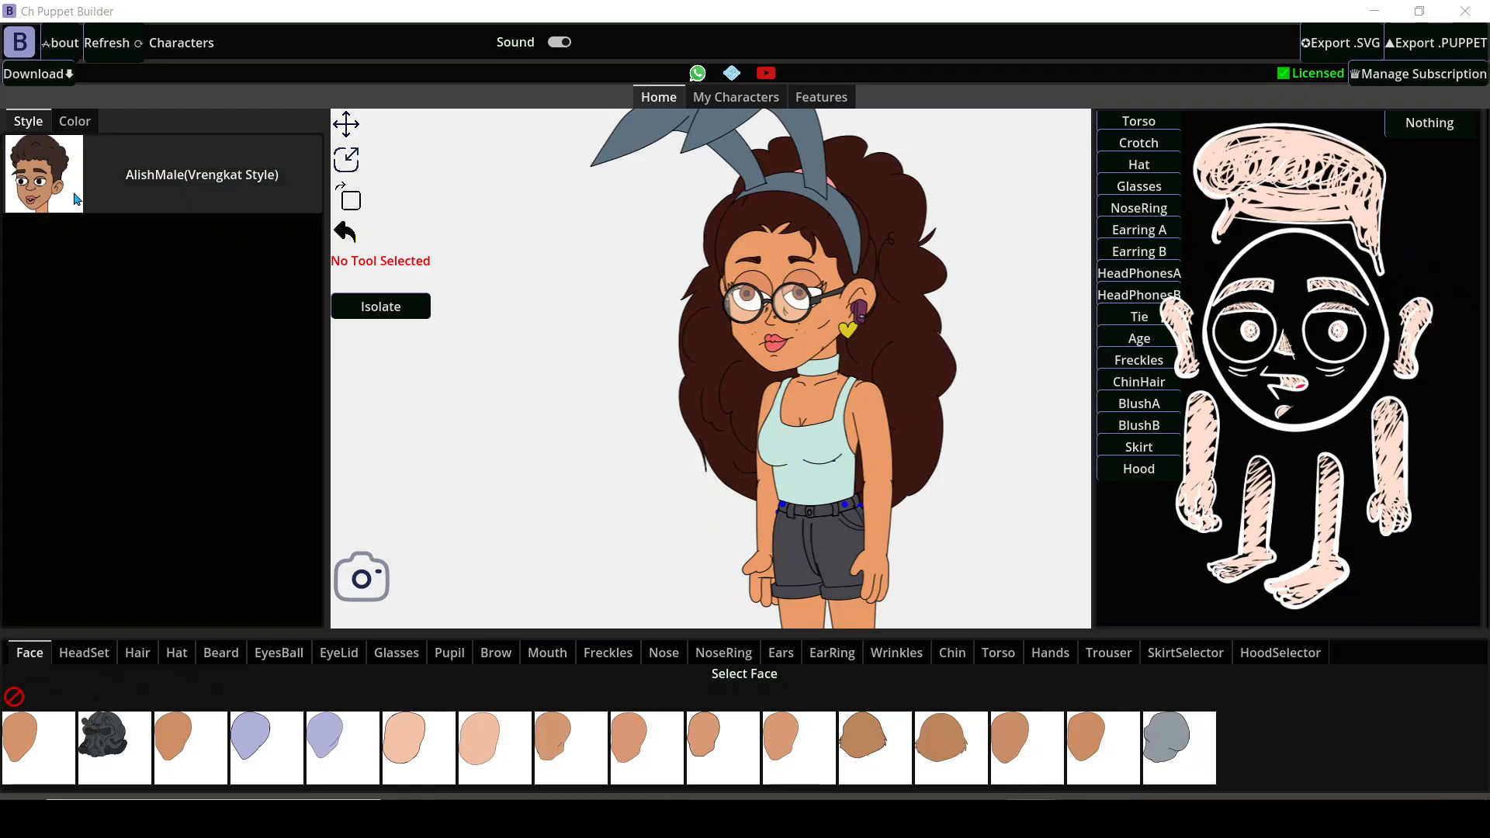
Clear the current character from the canvas to start from scratch.
{"action": "left_click", "coordinate": [74, 124]}
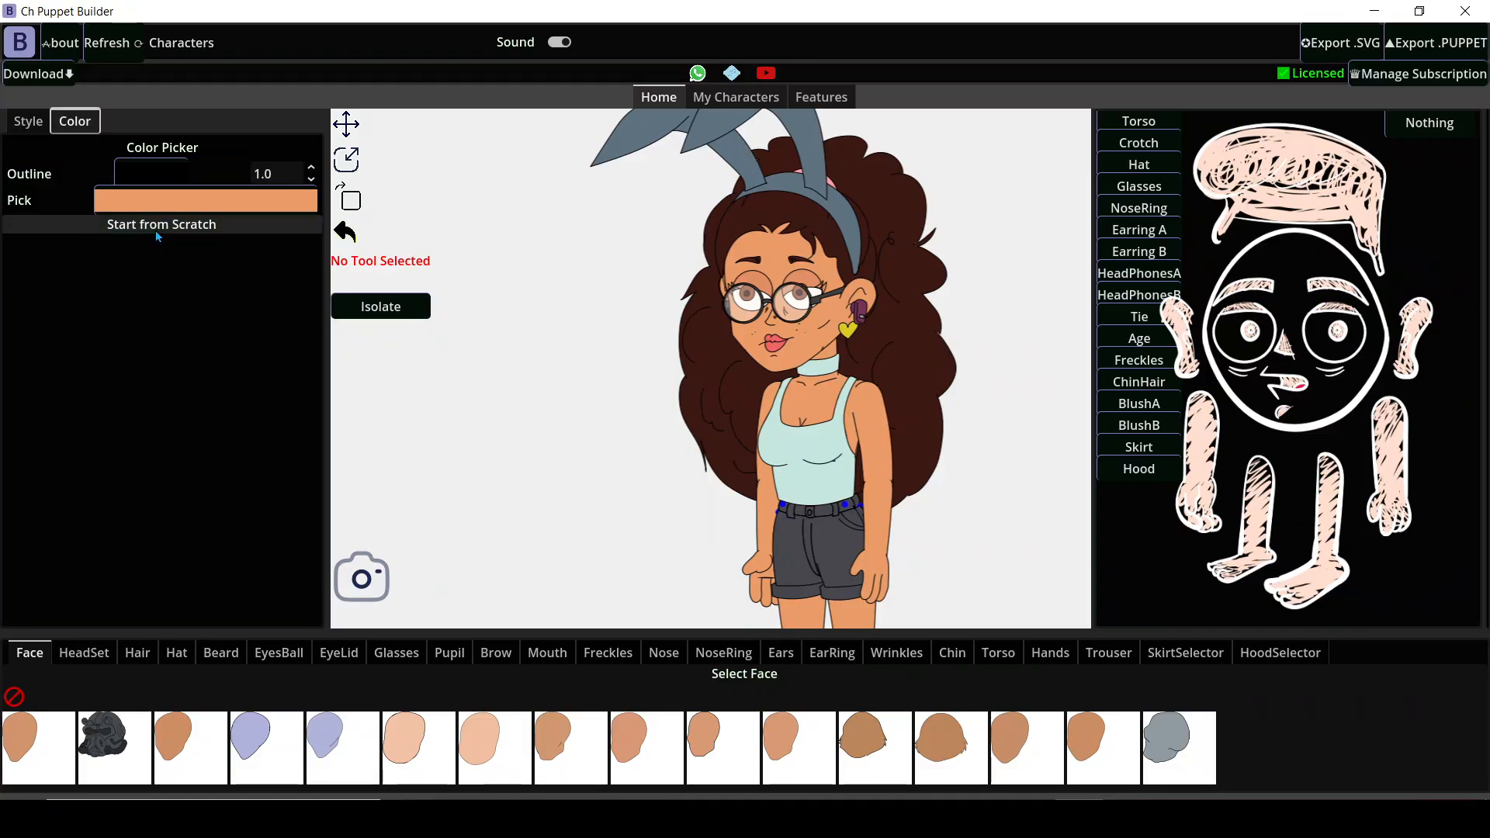
{"action": "scroll", "coordinate": [777, 385], "scroll_direction": "down", "scroll_amount": 3}
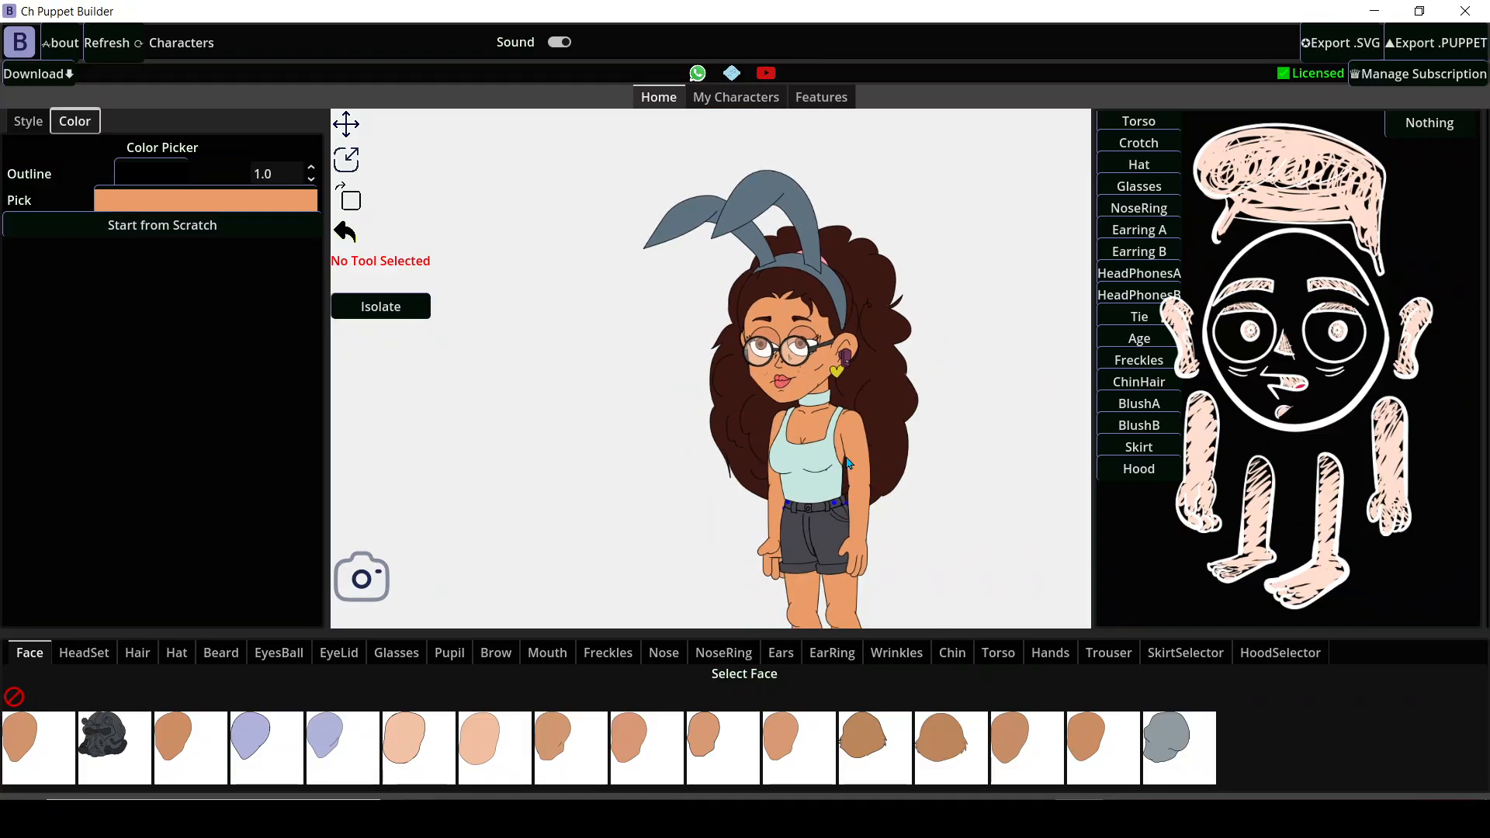
{"action": "left_click_drag", "start_coordinate": [856, 425], "coordinate": [840, 424]}
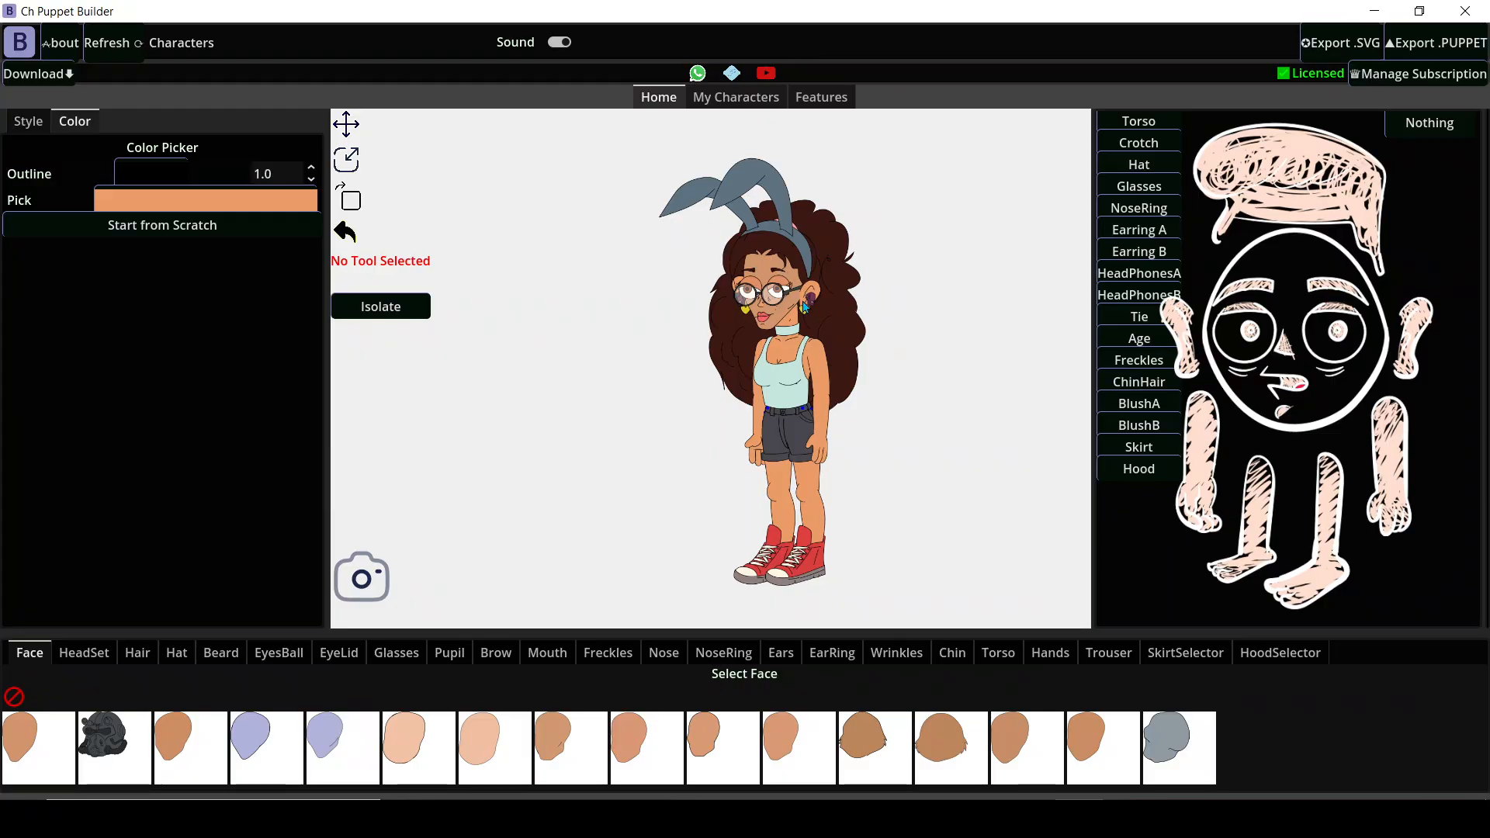
{"action": "left_click", "coordinate": [143, 233]}
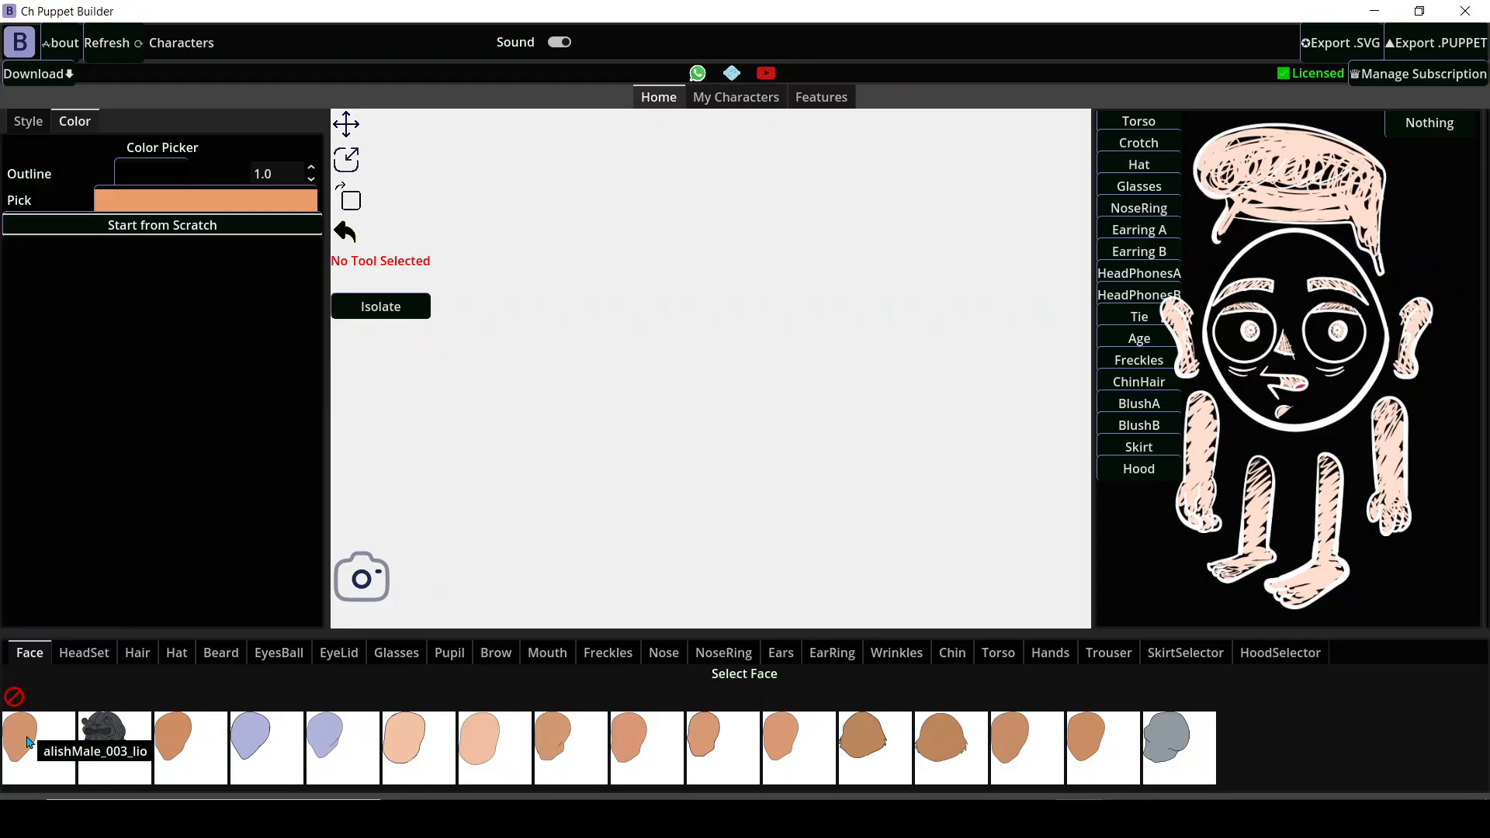
Add the sixth face option, a light peach rounded shape, and top it with the last curly dark hairstyle.
{"action": "left_click", "coordinate": [417, 741]}
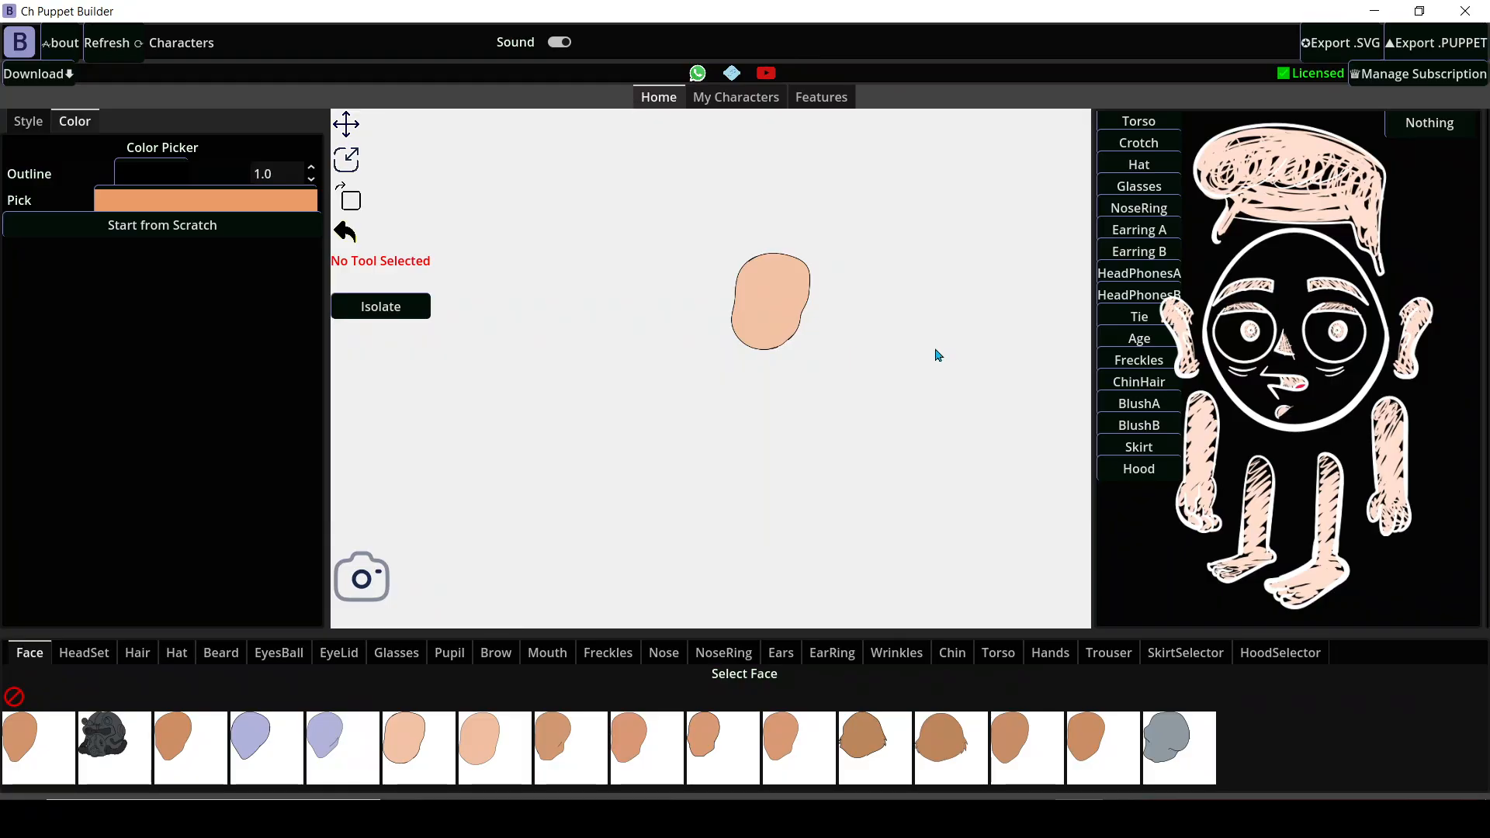
{"action": "scroll", "coordinate": [816, 336], "scroll_direction": "up", "scroll_amount": 6}
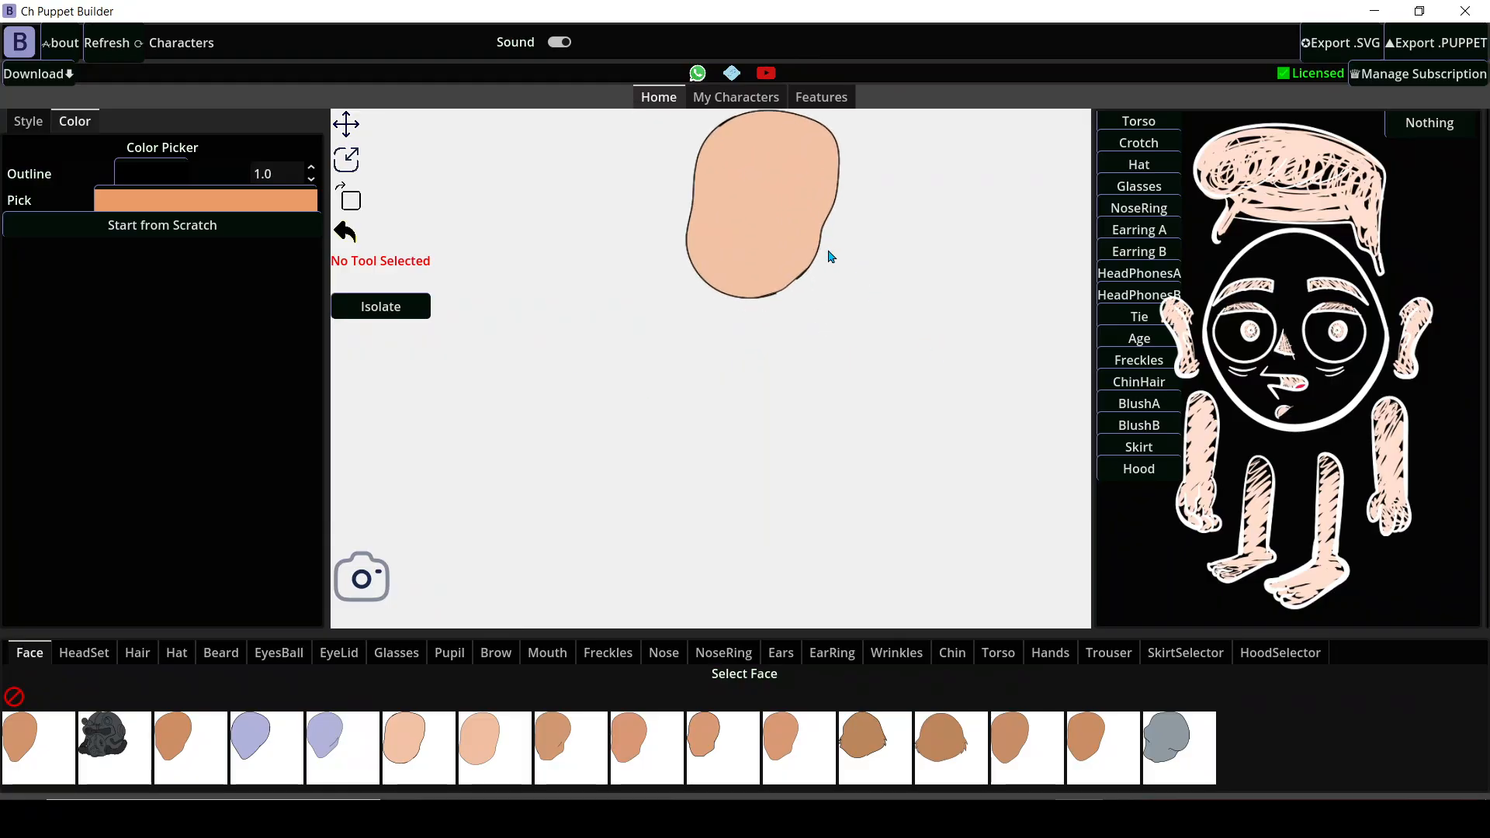
{"action": "left_click_drag", "start_coordinate": [829, 253], "coordinate": [842, 389]}
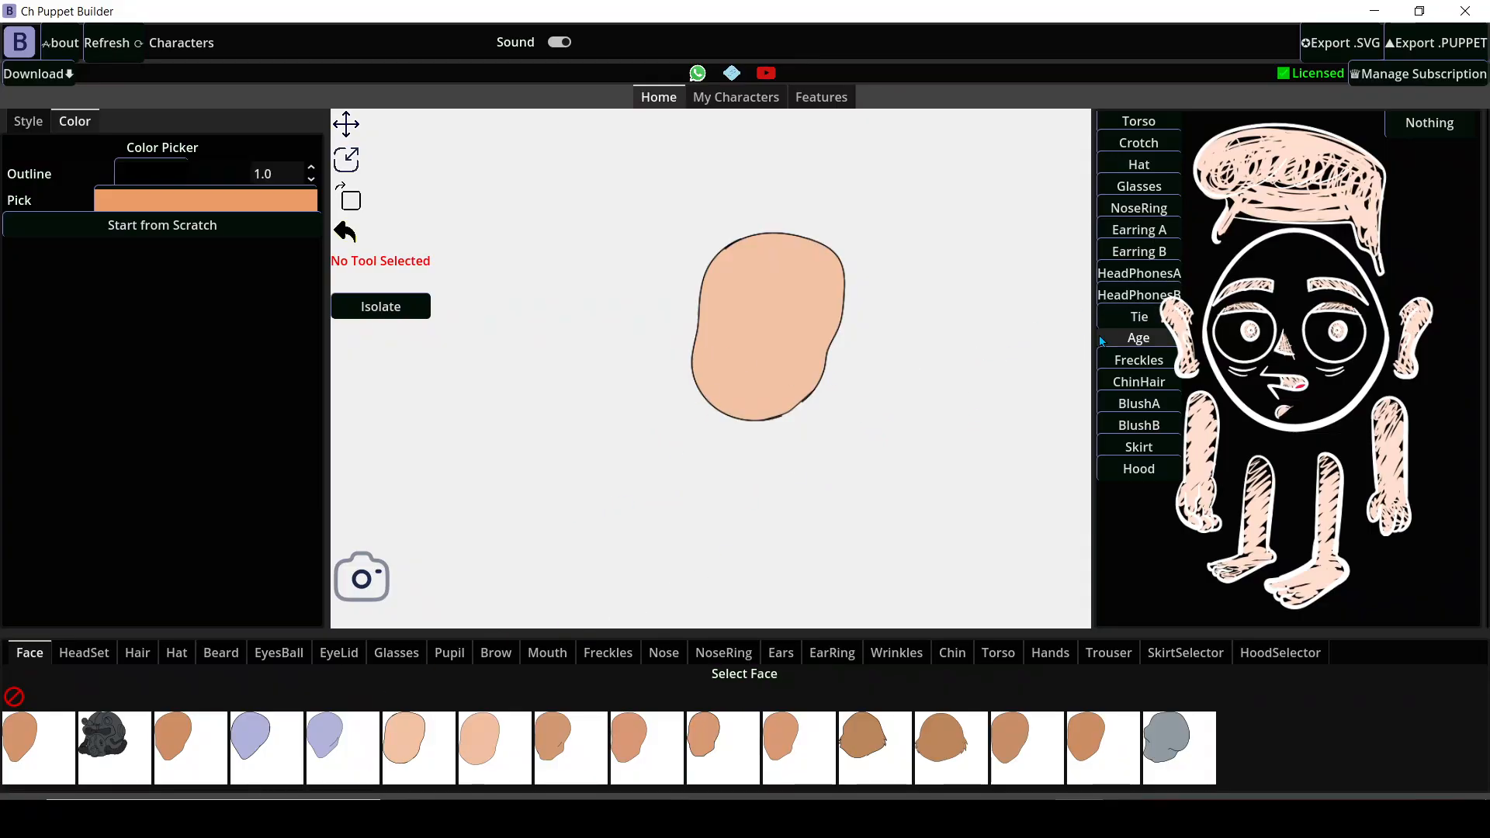
{"action": "left_click", "coordinate": [131, 656]}
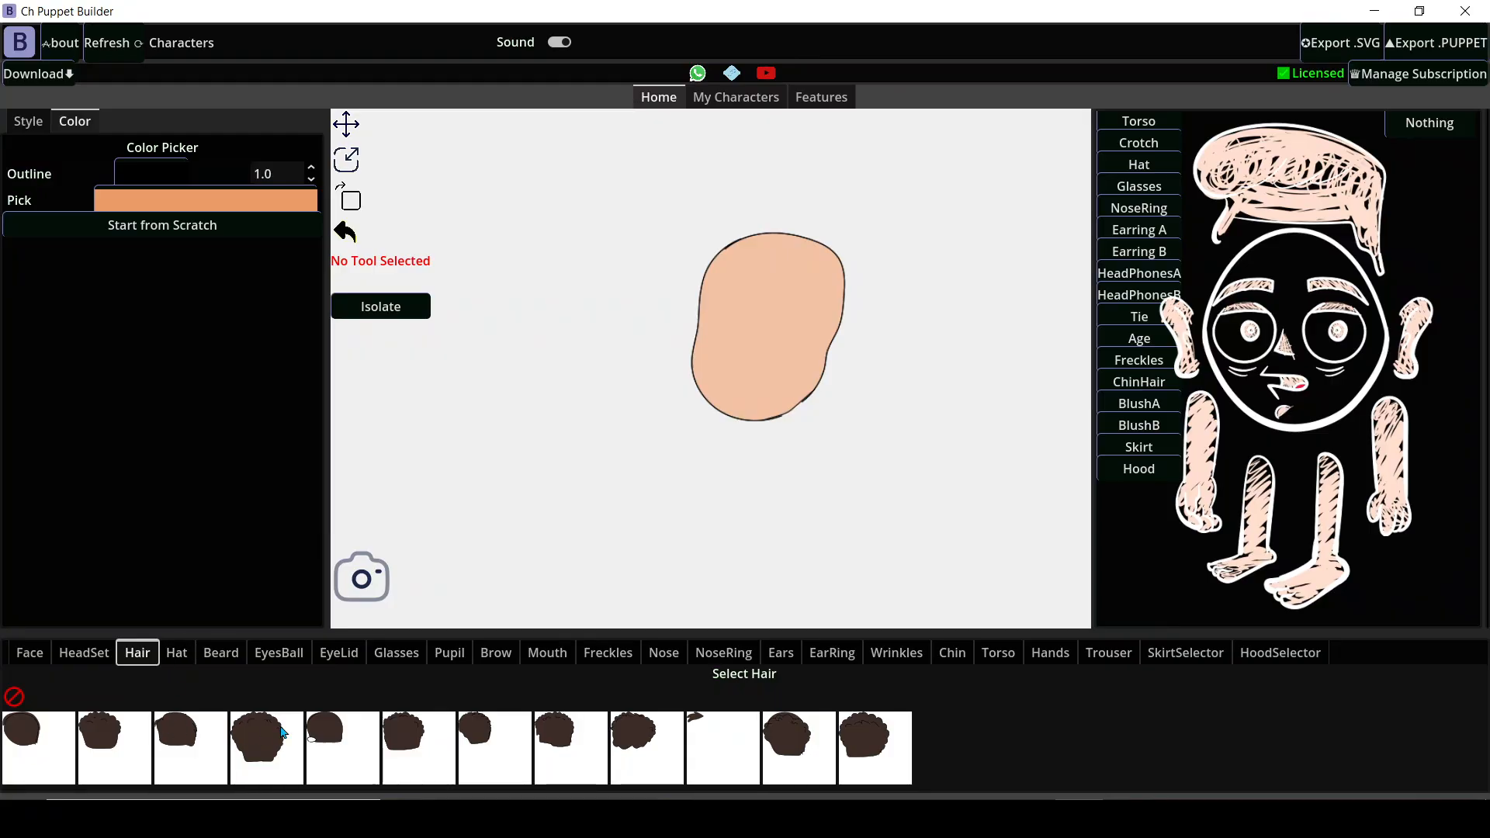
{"action": "left_click", "coordinate": [860, 738]}
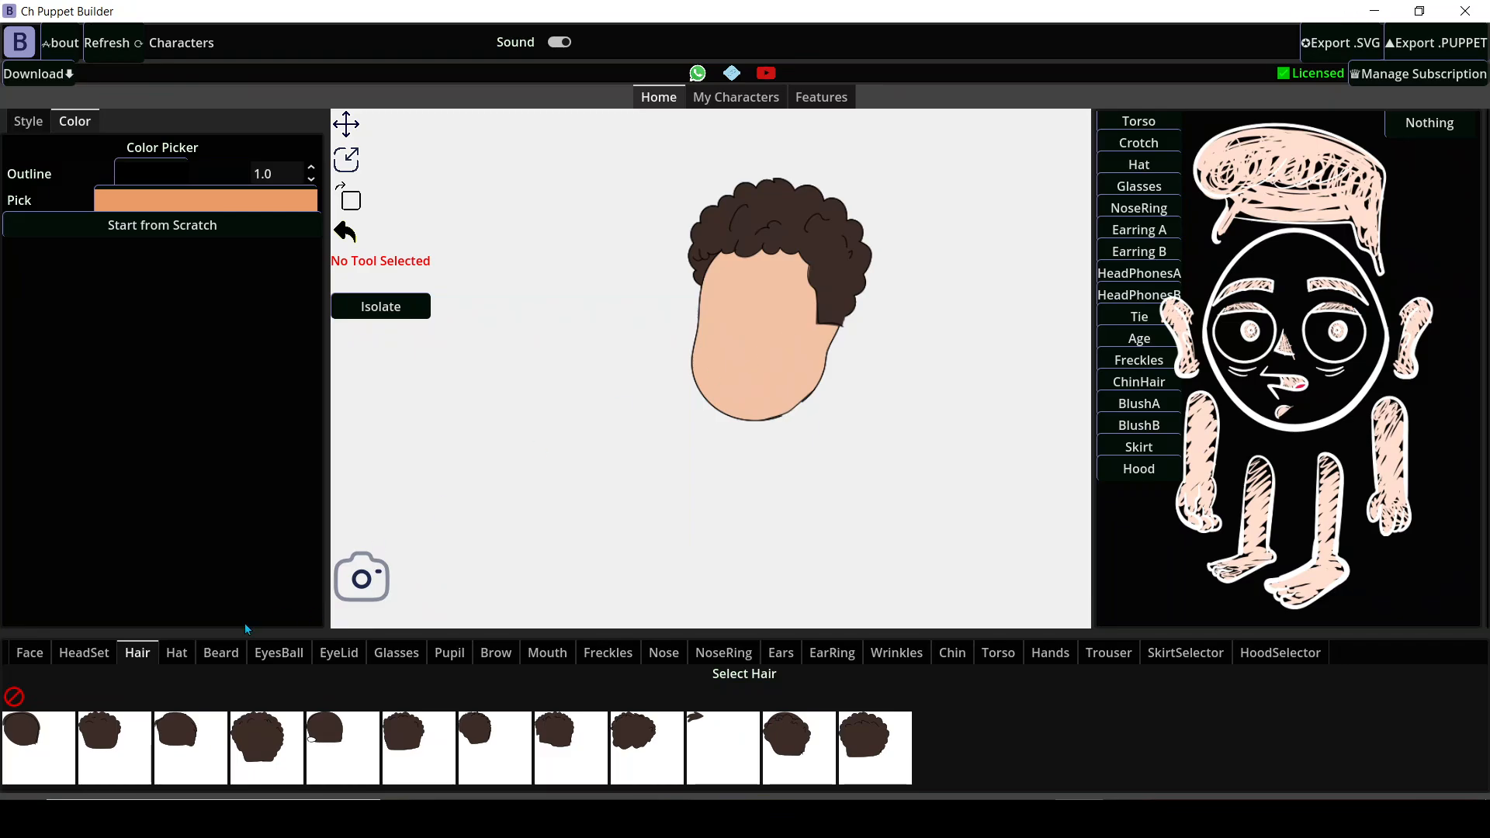
Try several eyeball sets on the face and keep a small almond-shaped white pair.
{"action": "left_click", "coordinate": [178, 654]}
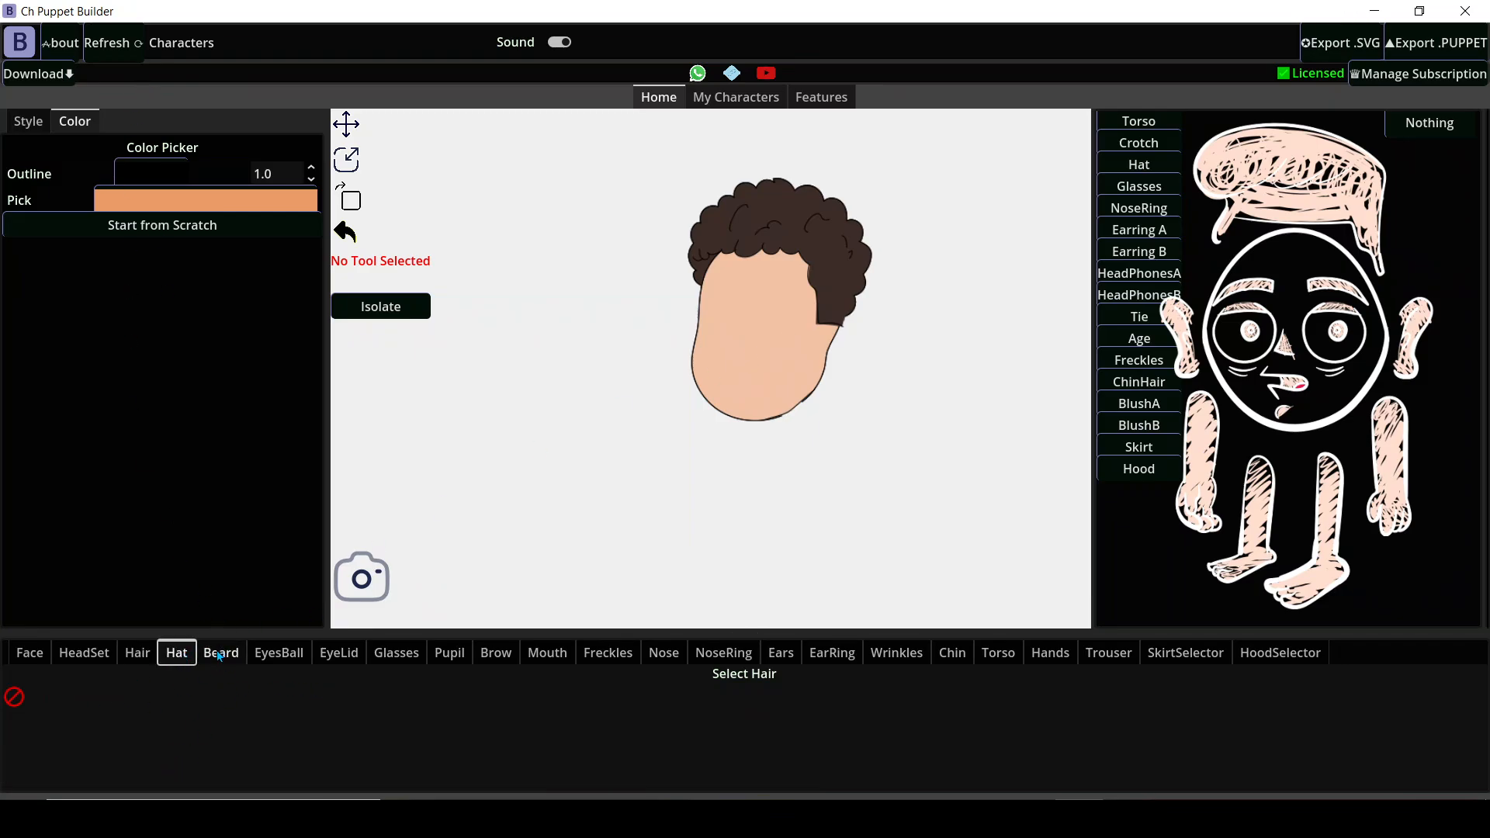
{"action": "left_click", "coordinate": [306, 657]}
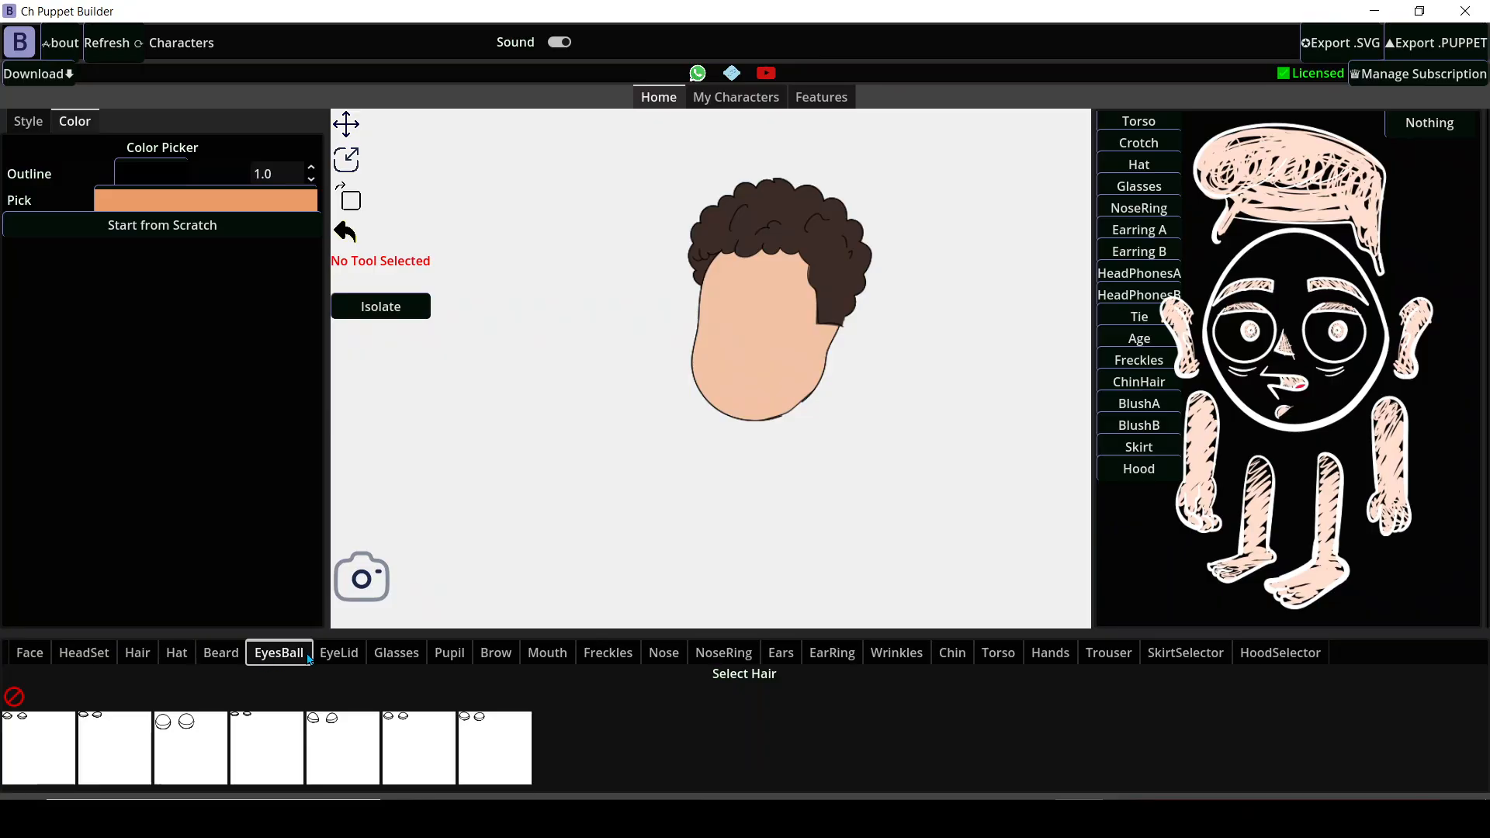
{"action": "left_click", "coordinate": [184, 734]}
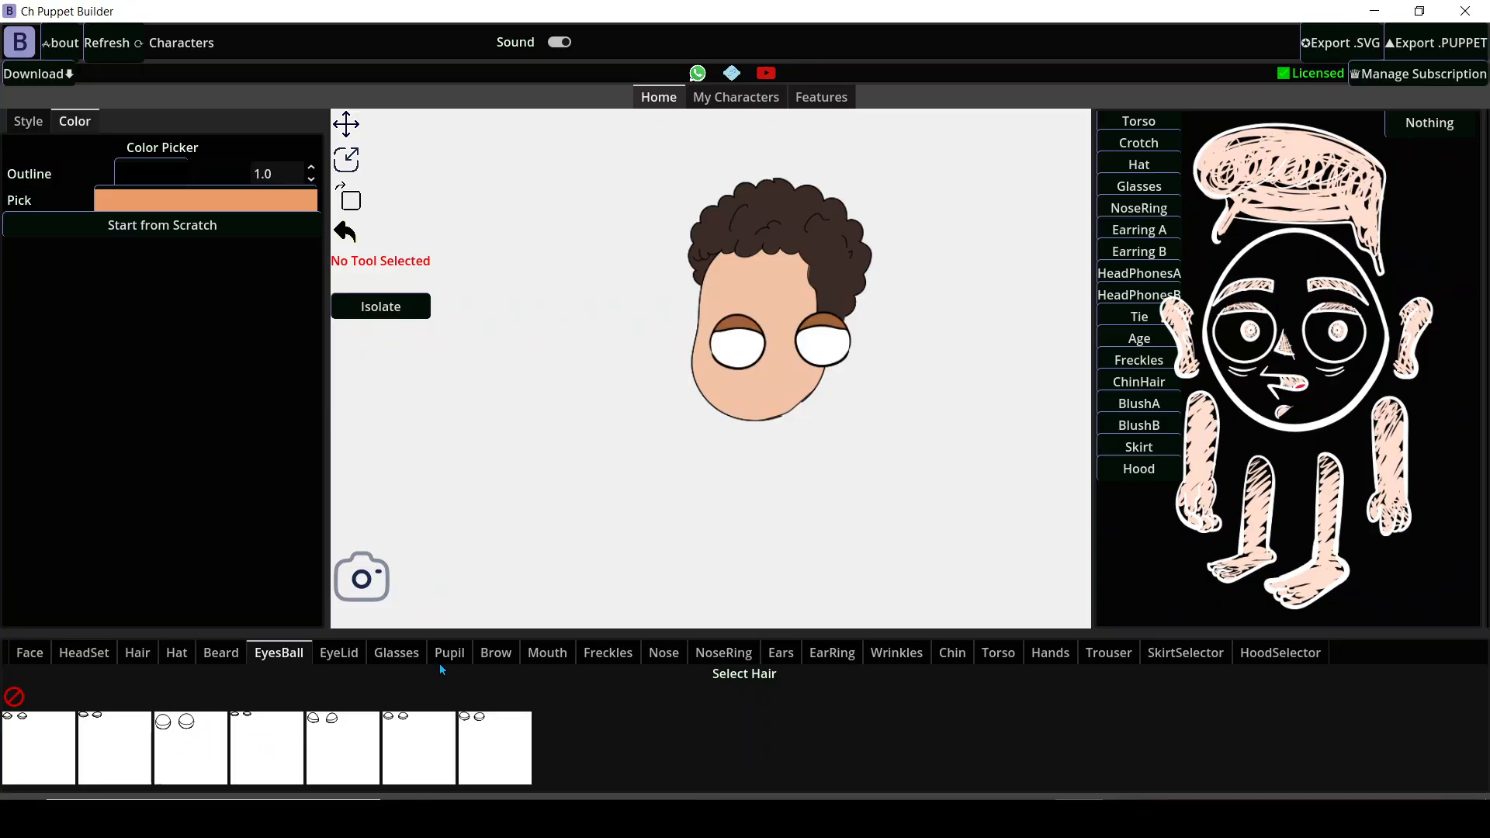
{"action": "left_click", "coordinate": [335, 740]}
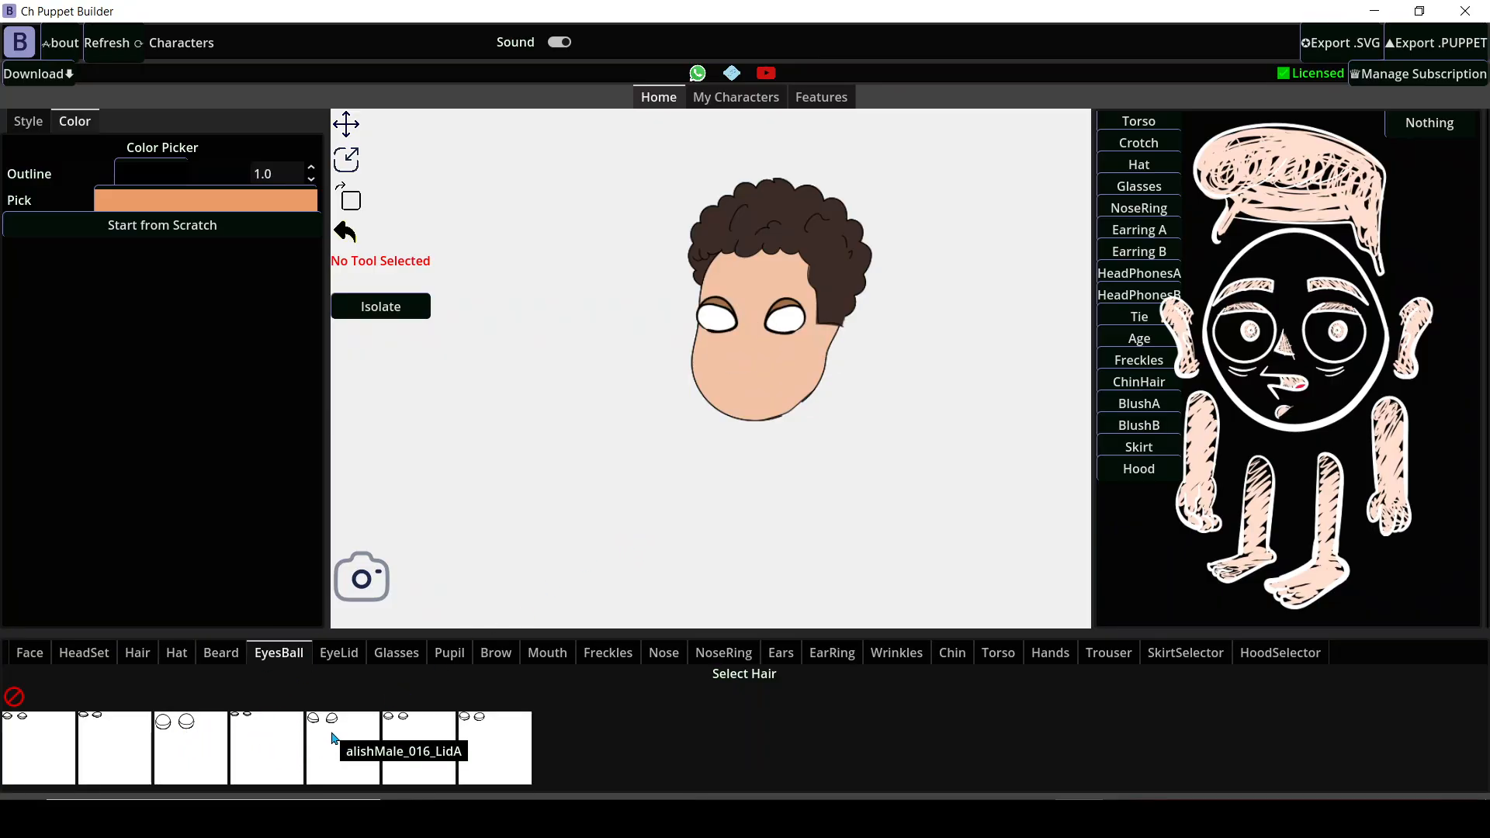
{"action": "left_click", "coordinate": [409, 724]}
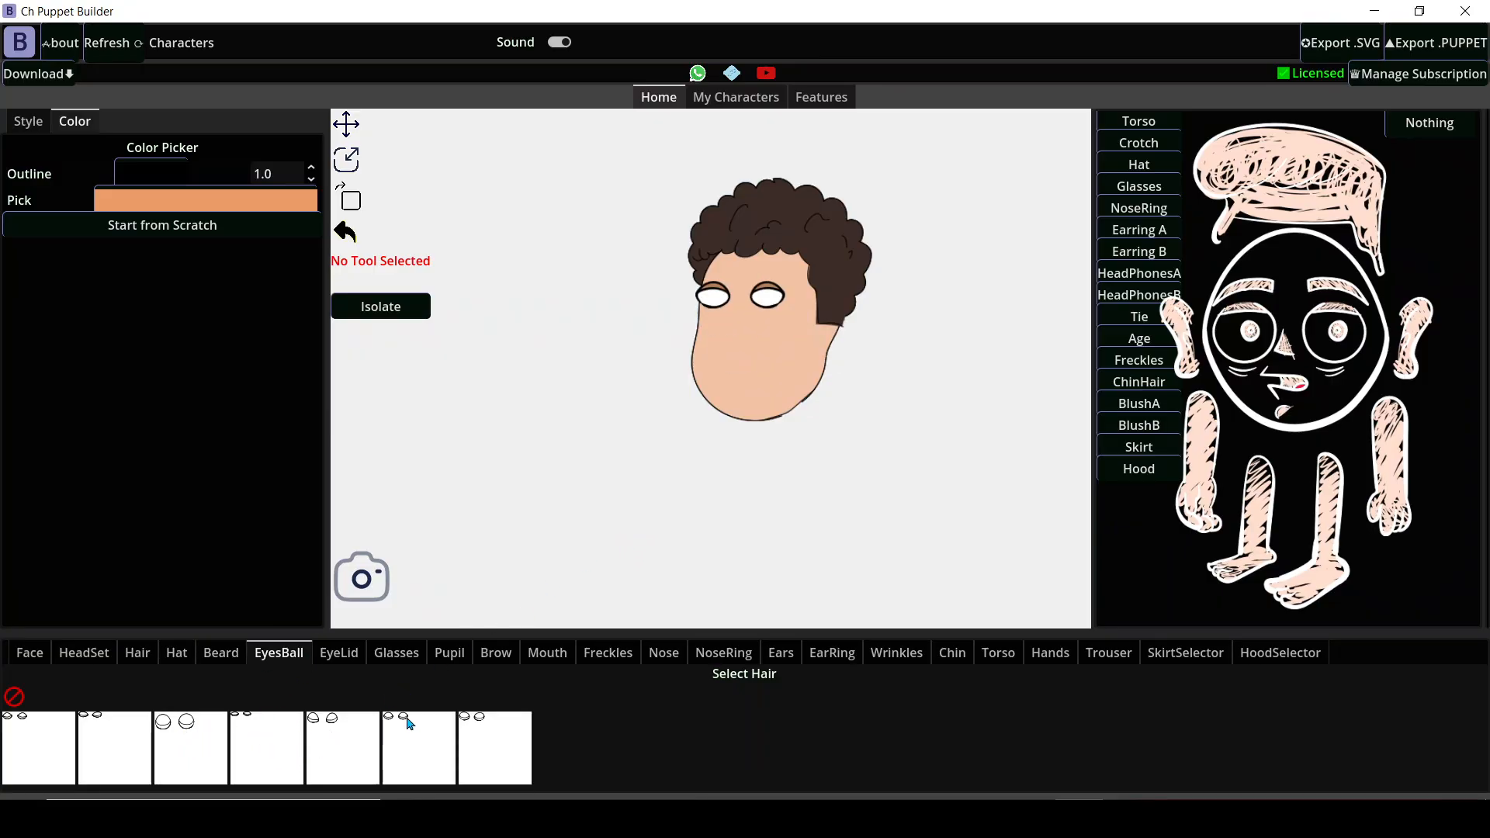
{"action": "left_click", "coordinate": [488, 726]}
{"action": "left_click", "coordinate": [18, 765]}
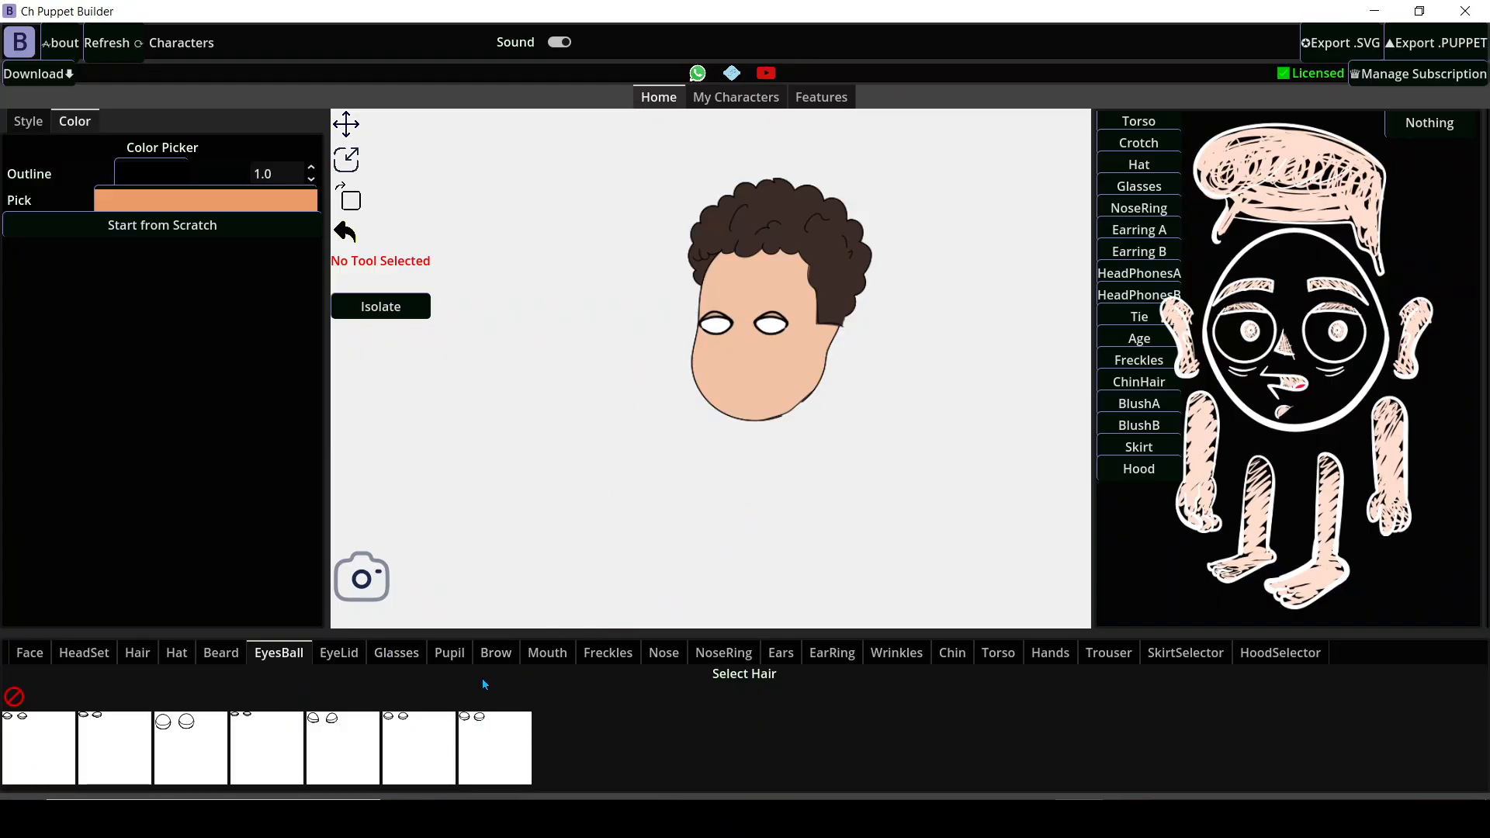
Try the large dark pupils from the third set, replacing them with the small dark pupils from the fourth set.
{"action": "left_click", "coordinate": [338, 653]}
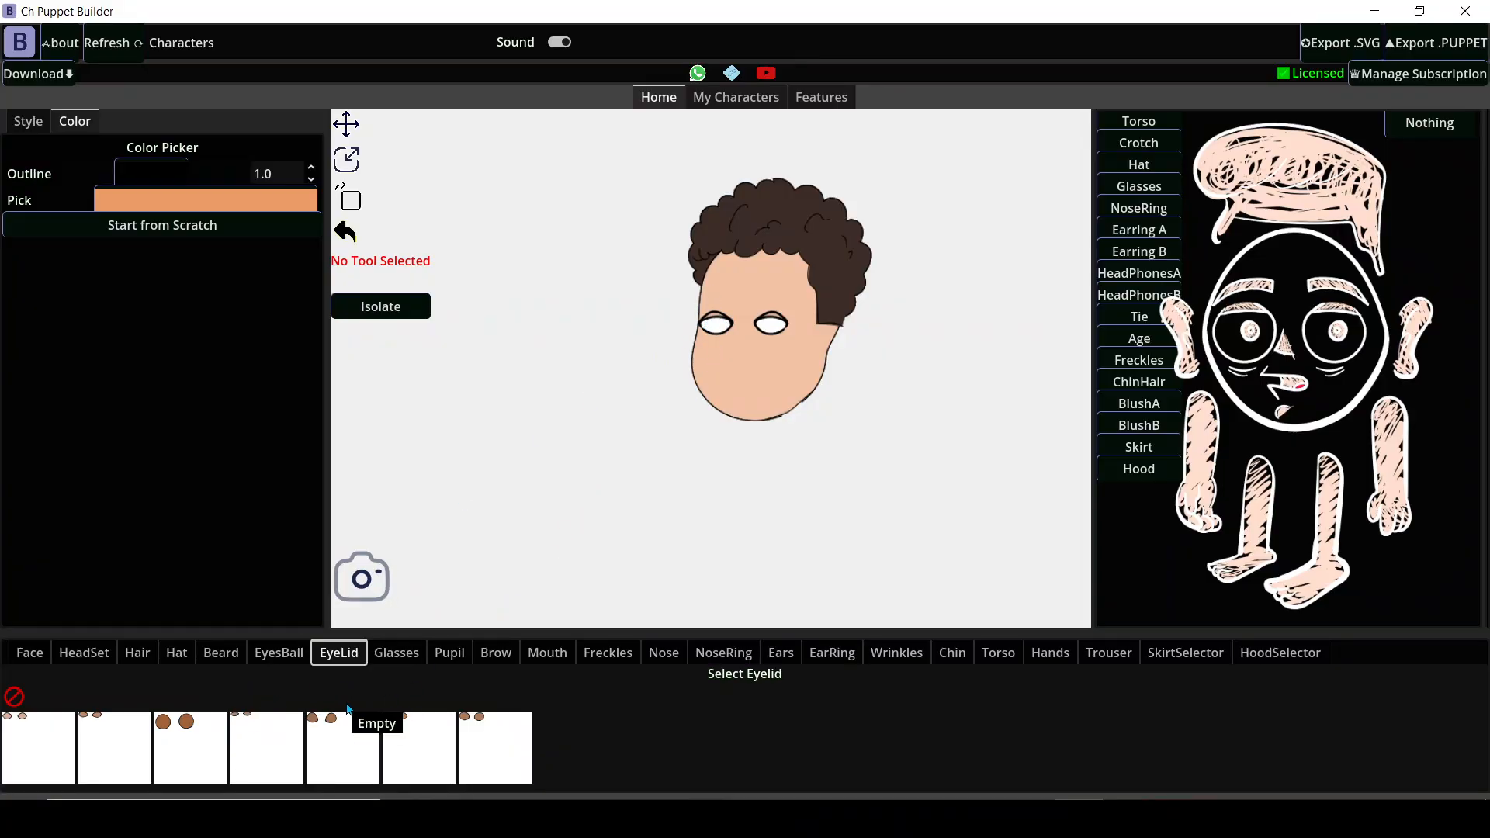
{"action": "left_click", "coordinate": [393, 656]}
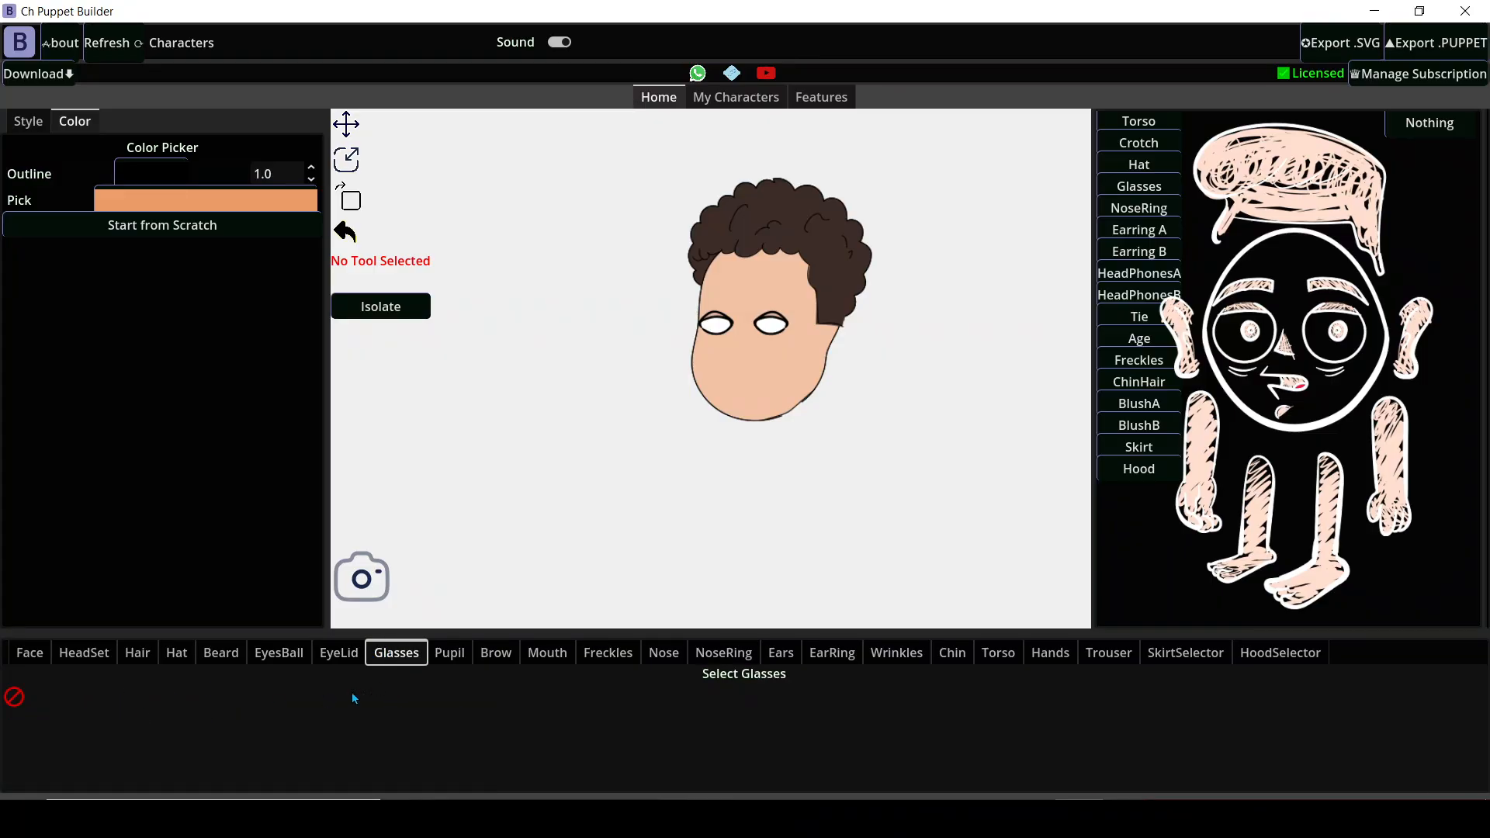
{"action": "left_click", "coordinate": [435, 650]}
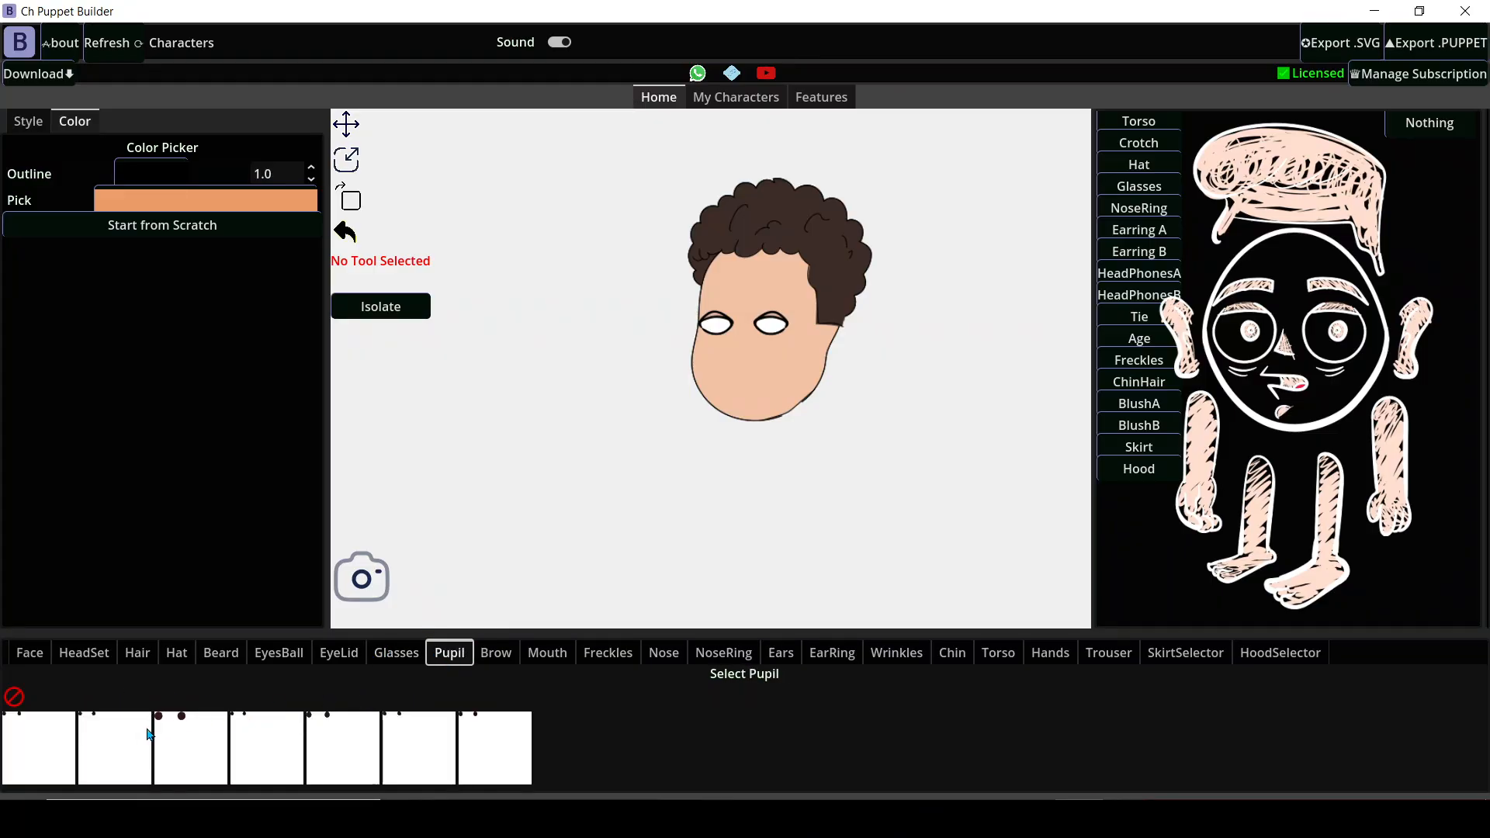
{"action": "left_click", "coordinate": [177, 732]}
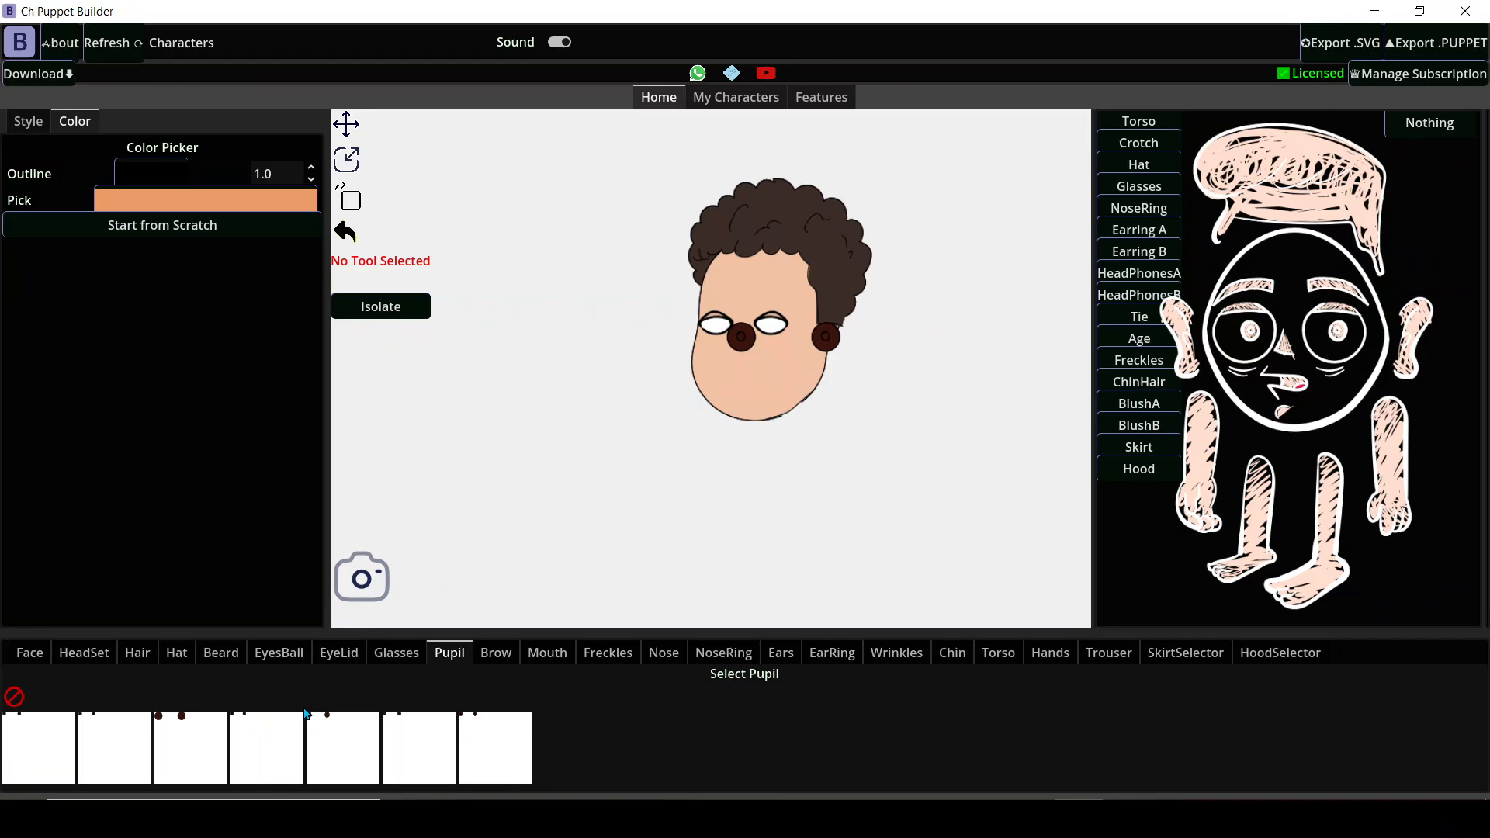
{"action": "left_click", "coordinate": [263, 736]}
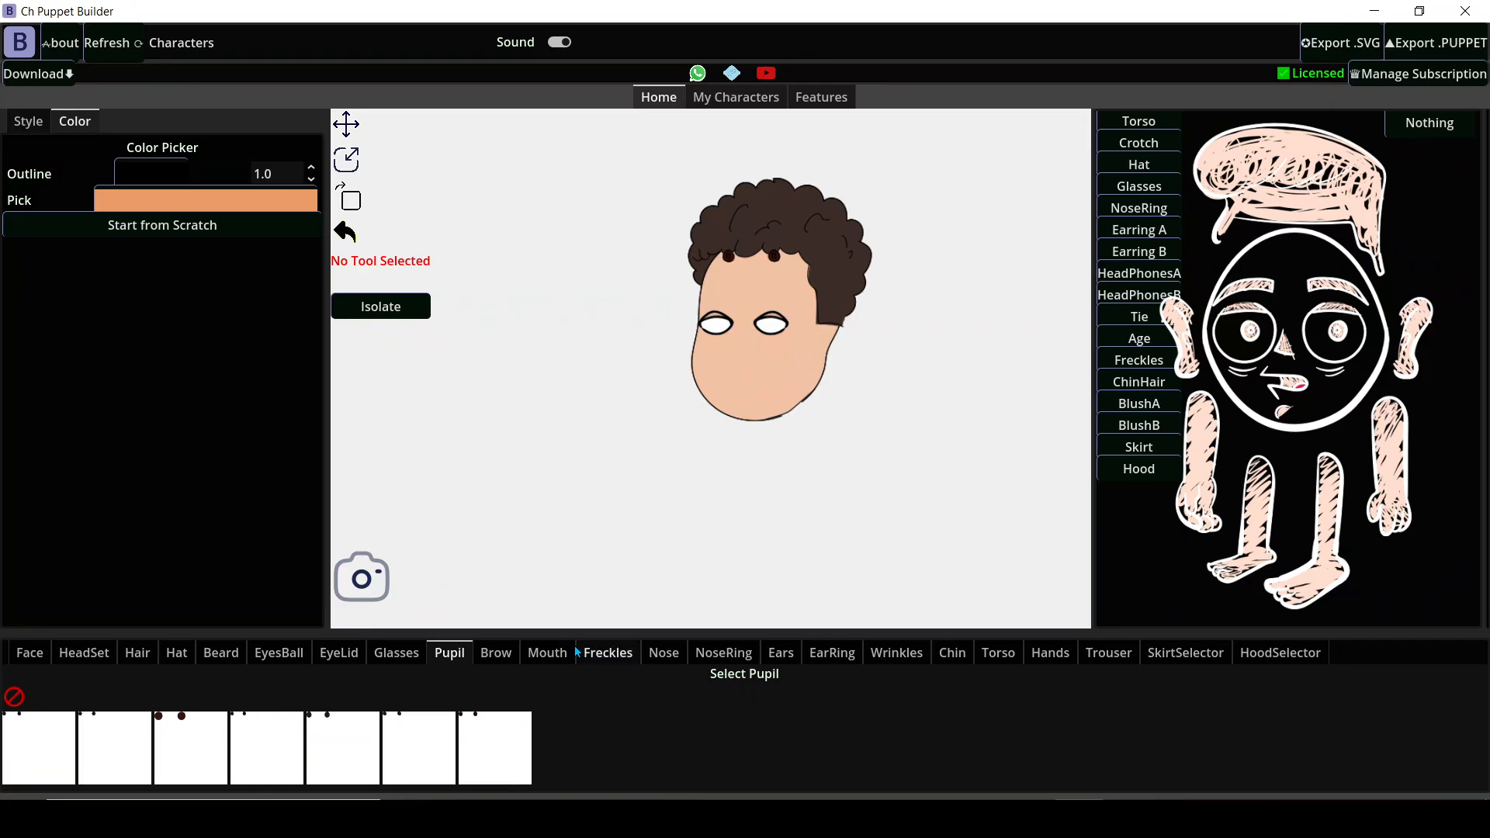
Add thick dark eyebrows and the pink-lipped mouth to the face.
{"action": "left_click", "coordinate": [498, 656]}
{"action": "left_click", "coordinate": [241, 739]}
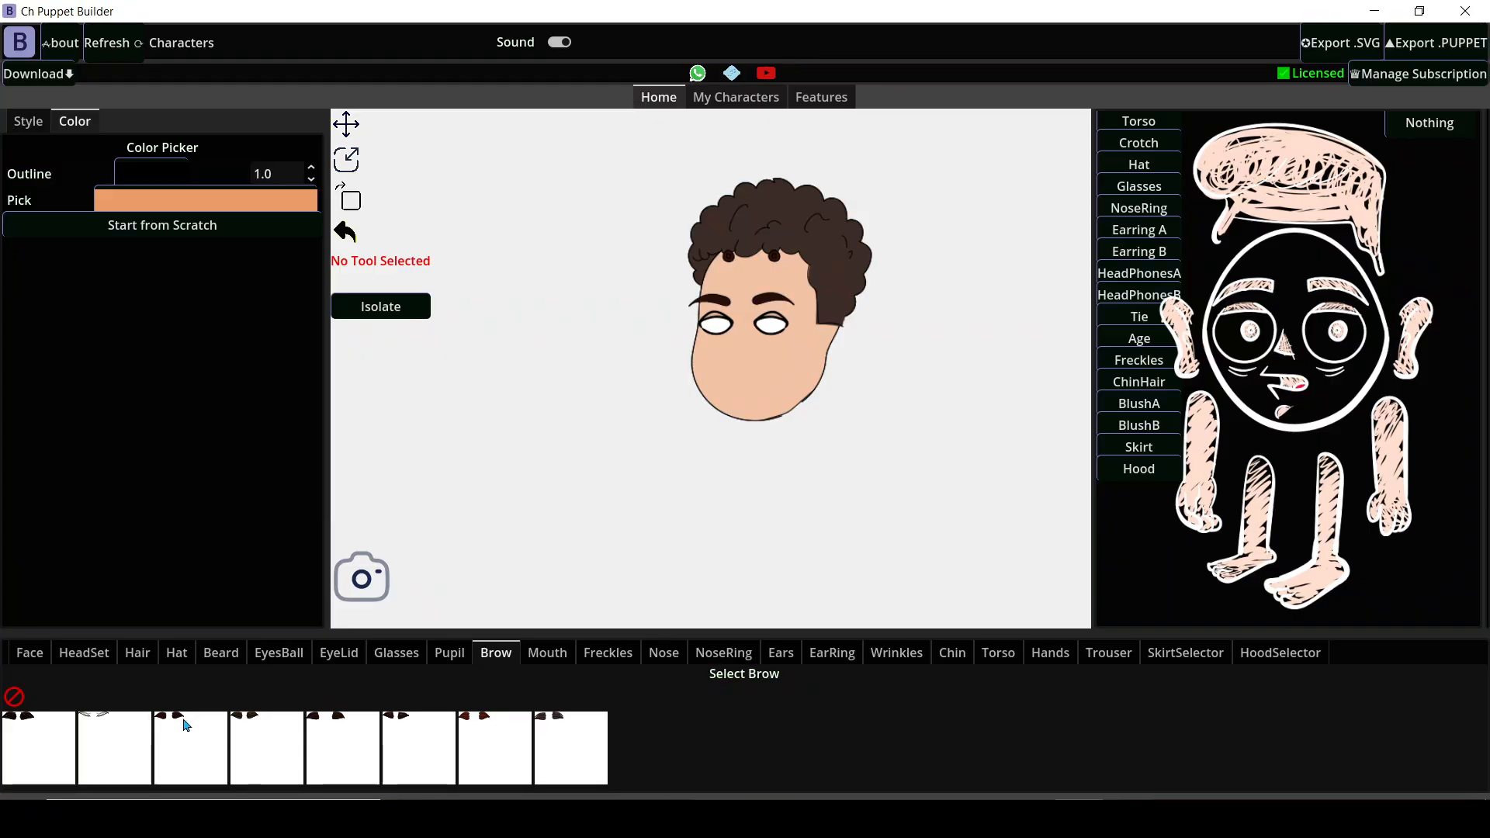
{"action": "left_click", "coordinate": [554, 660]}
{"action": "left_click", "coordinate": [47, 745]}
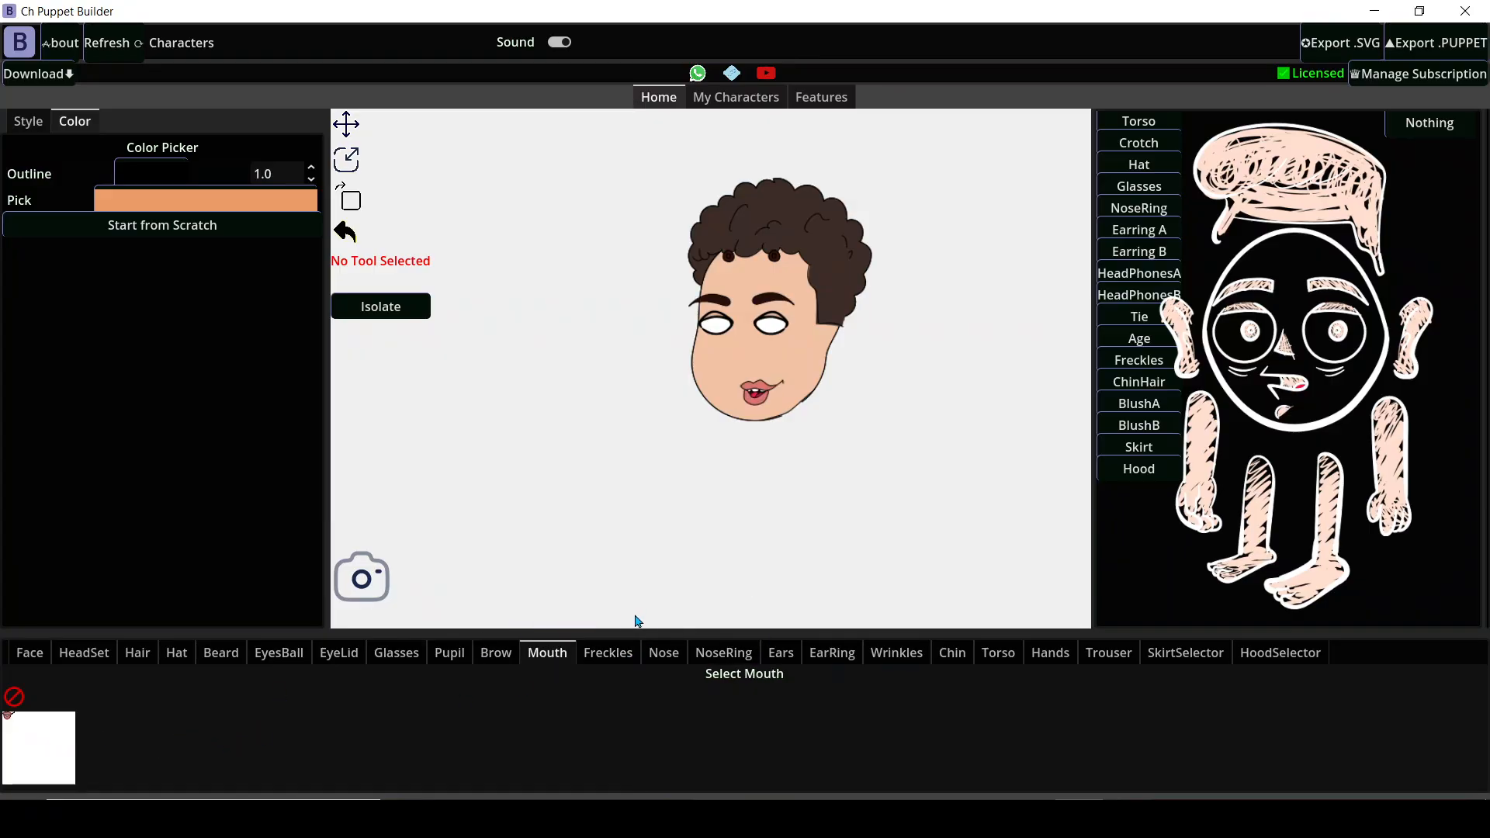
Give the face the wide nose from the sixth nose option.
{"action": "left_click", "coordinate": [608, 653]}
{"action": "left_click", "coordinate": [664, 653]}
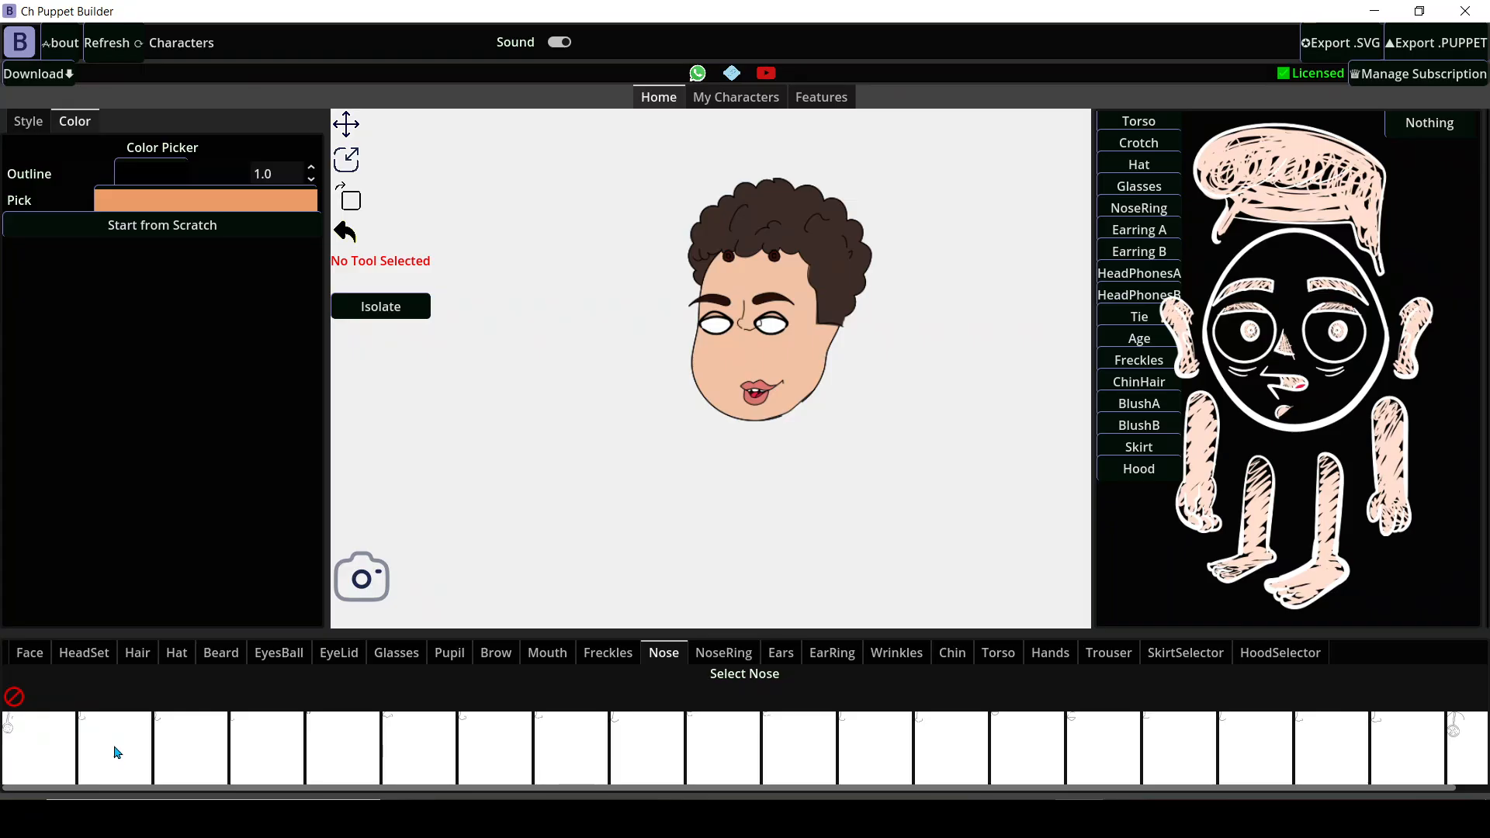
{"action": "left_click", "coordinate": [395, 732]}
Try the sixth ear pair on the head and switch to the eighth, pointed brown pair.
{"action": "left_click", "coordinate": [723, 653]}
{"action": "left_click", "coordinate": [784, 655]}
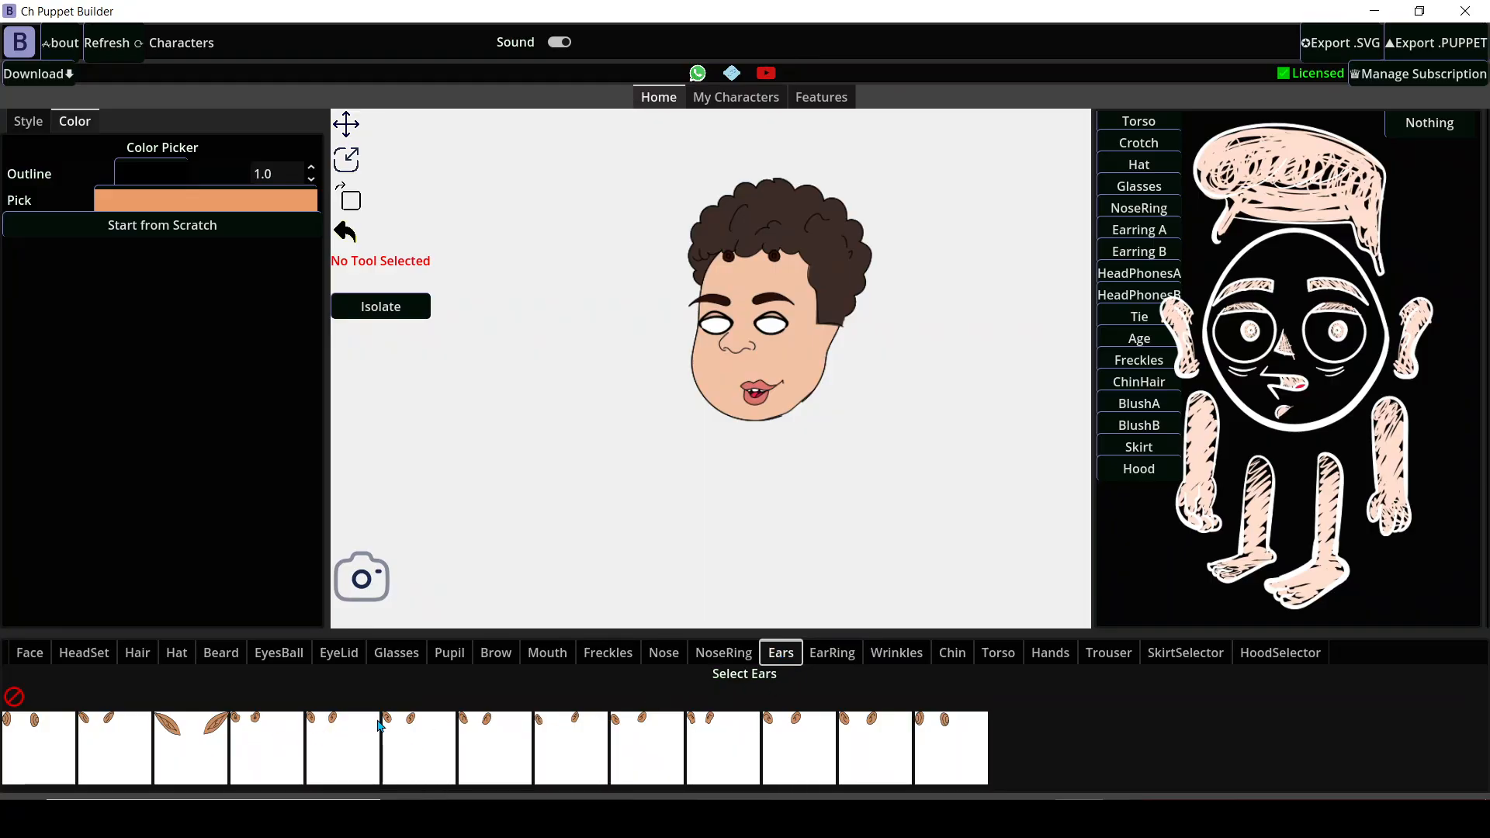
{"action": "left_click", "coordinate": [396, 757]}
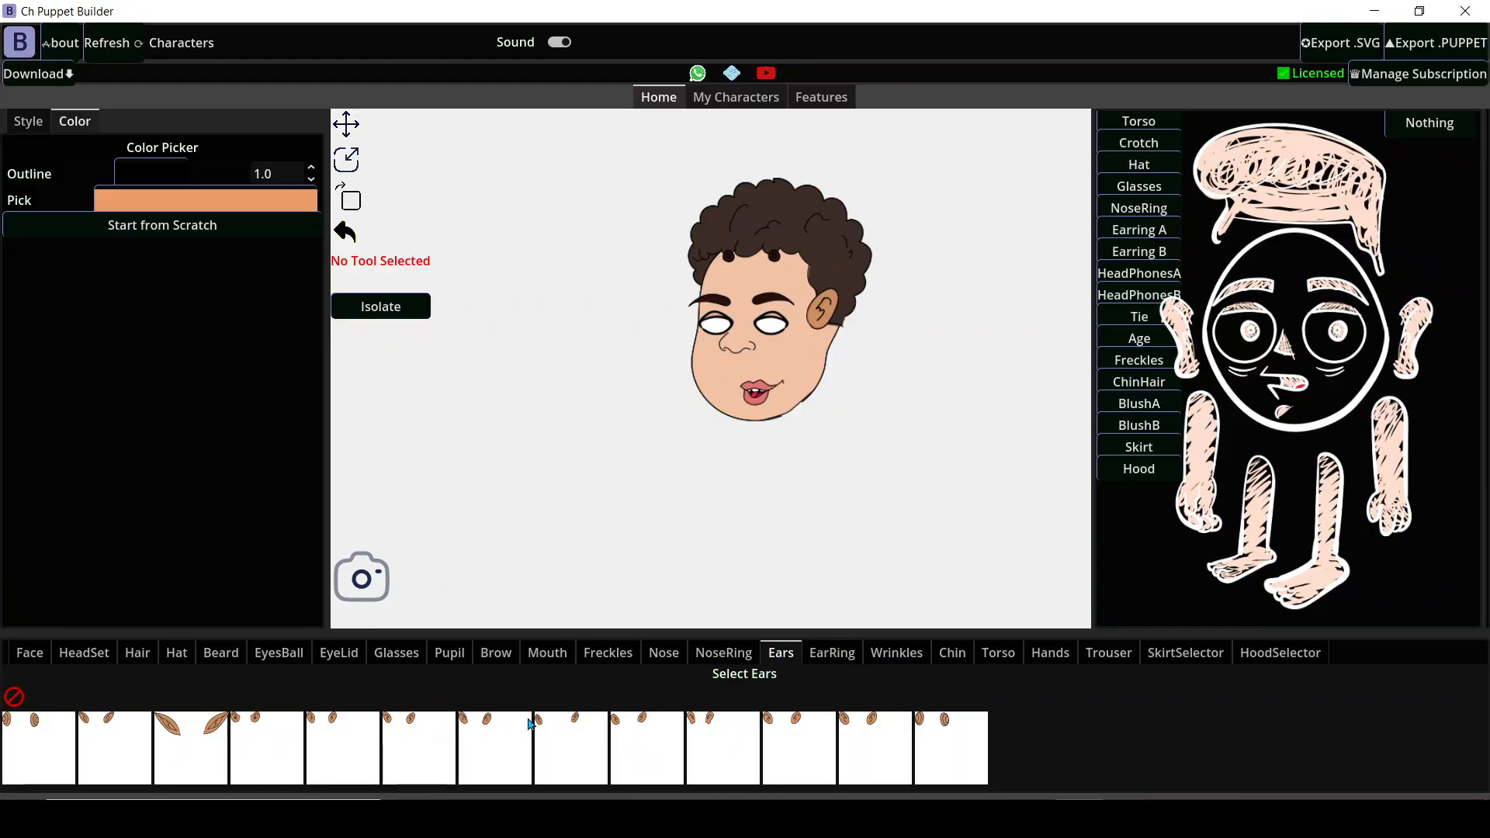
{"action": "left_click", "coordinate": [548, 725]}
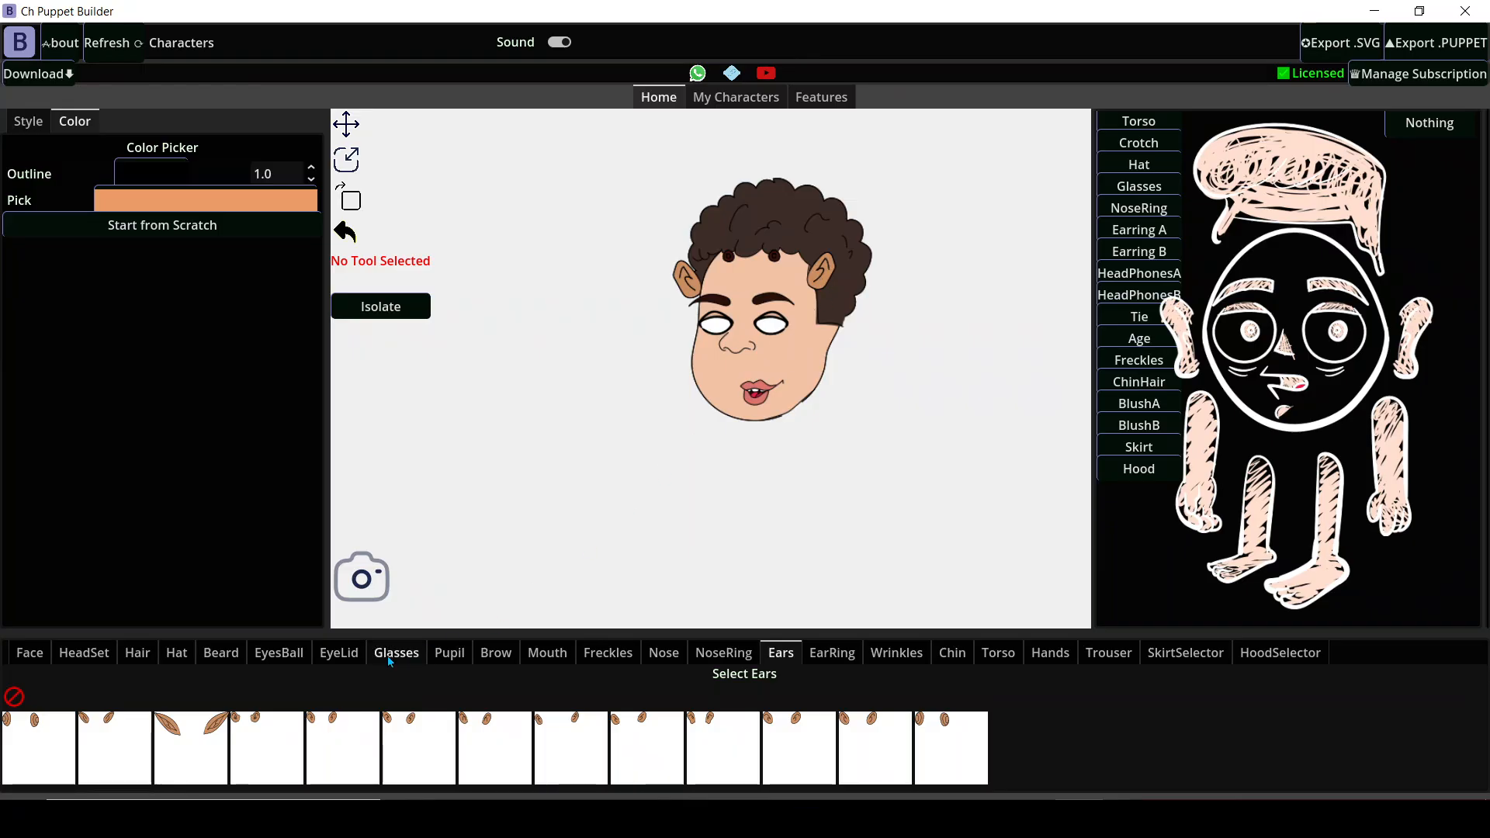
Try the second ear pair on the head and switch to the third, oversized pointed pair.
{"action": "left_click", "coordinate": [102, 732]}
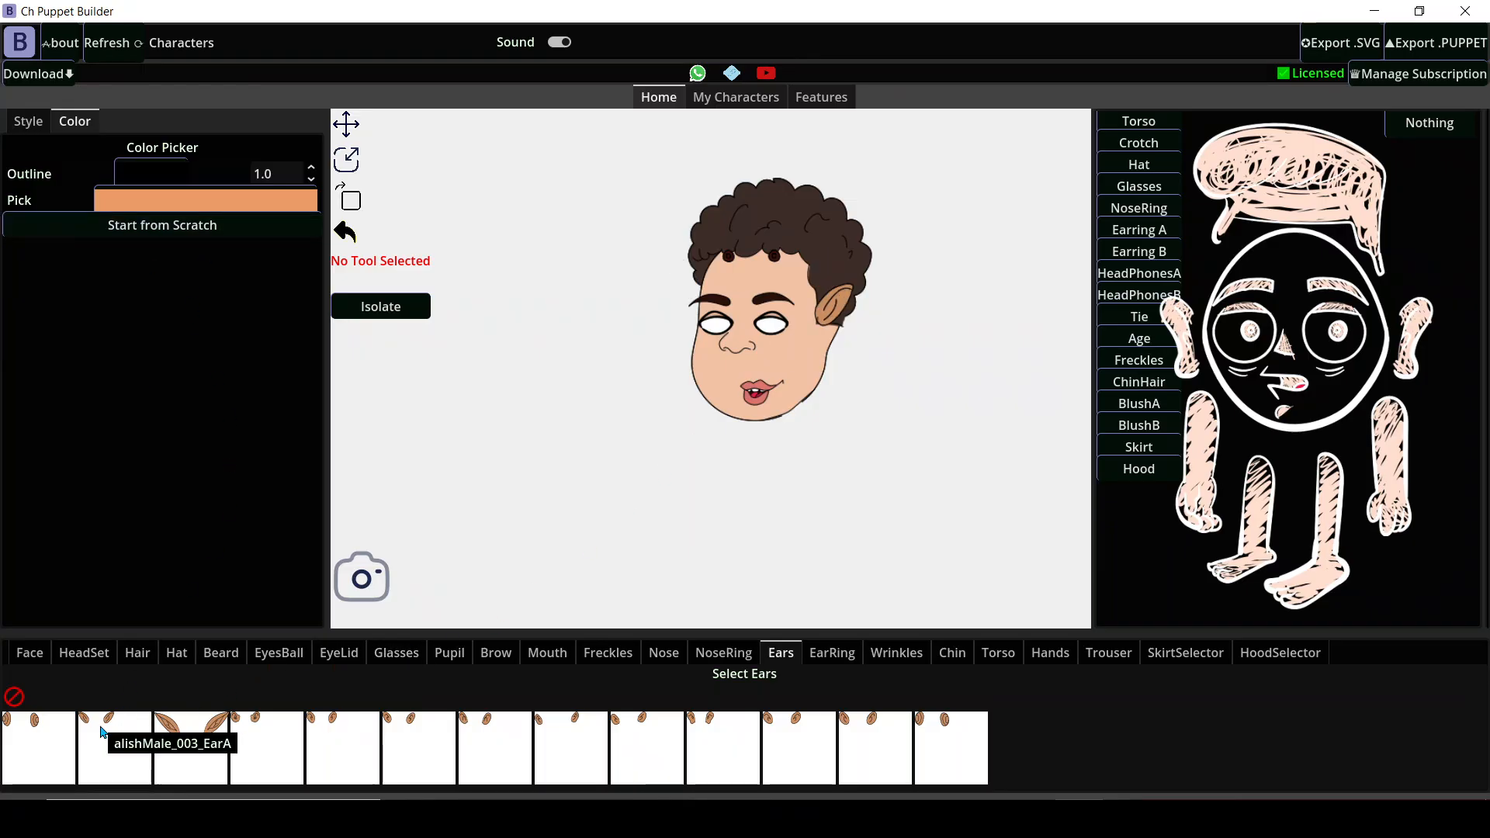
{"action": "left_click", "coordinate": [192, 736]}
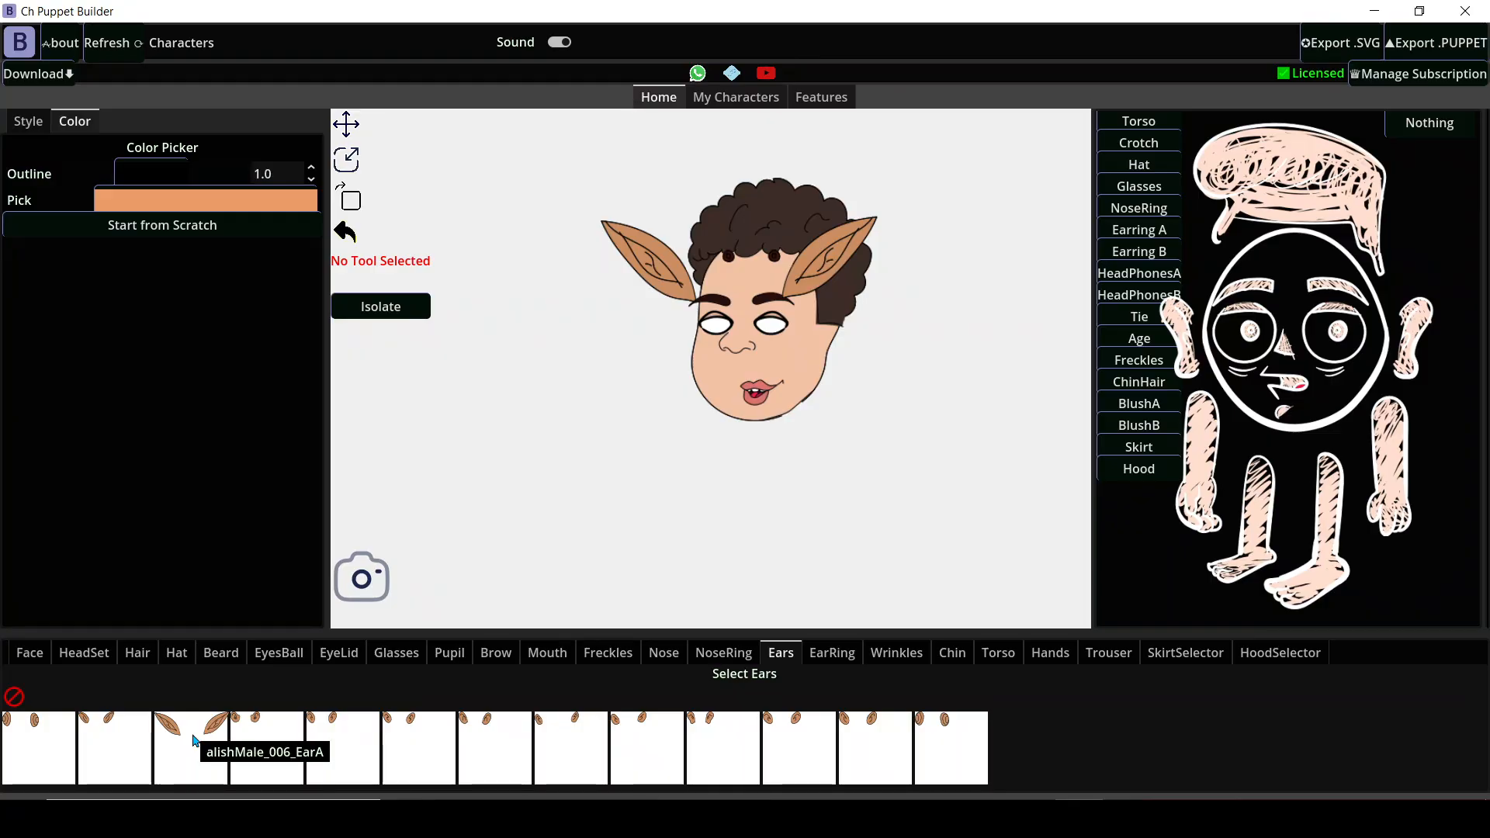
Give the character the third torso, the wide body in a teal shirt.
{"action": "left_click", "coordinate": [825, 660]}
{"action": "left_click", "coordinate": [903, 655]}
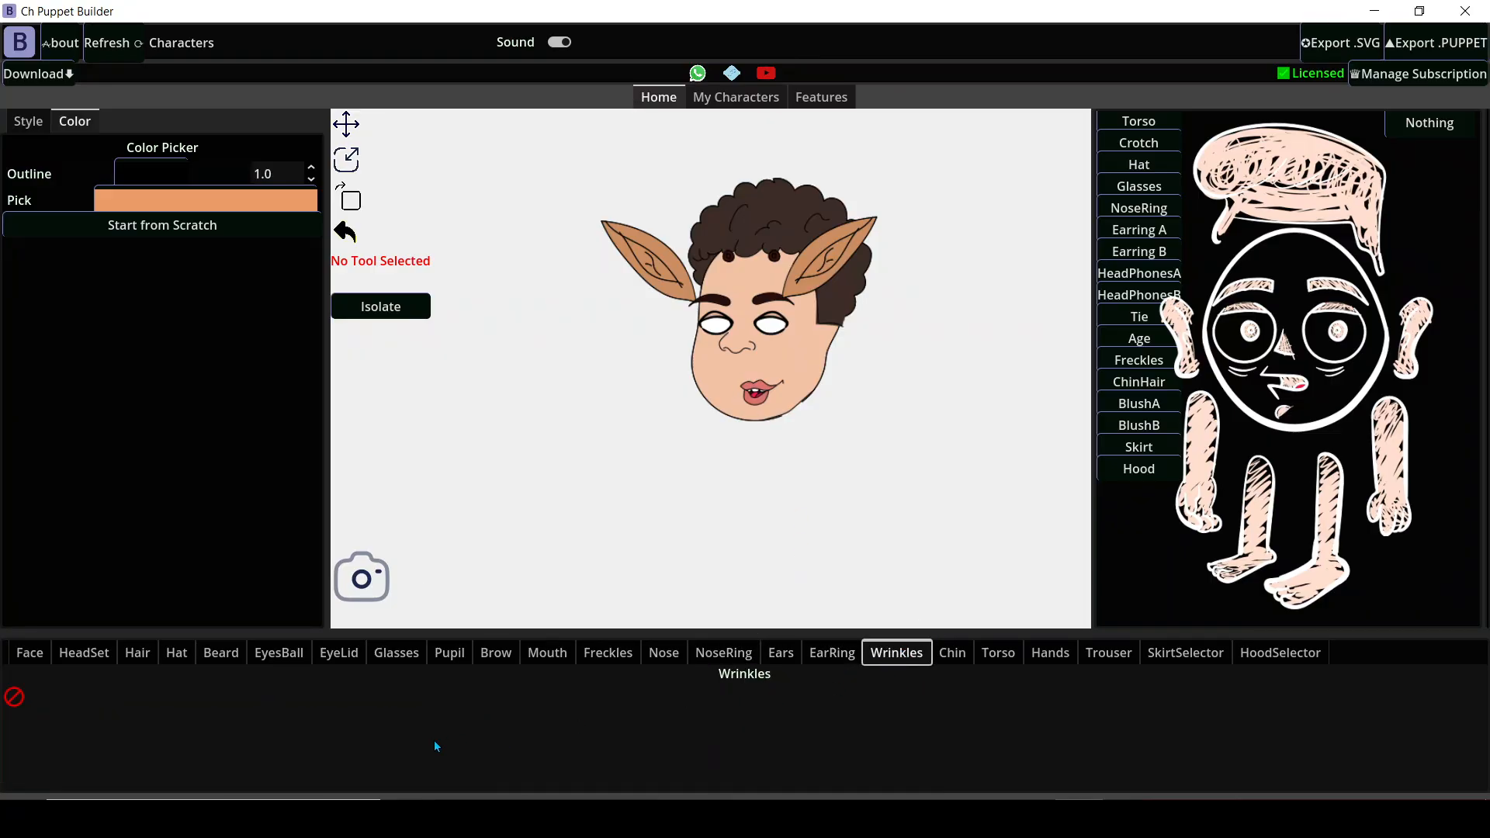
{"action": "left_click", "coordinate": [951, 660]}
{"action": "left_click", "coordinate": [1003, 656]}
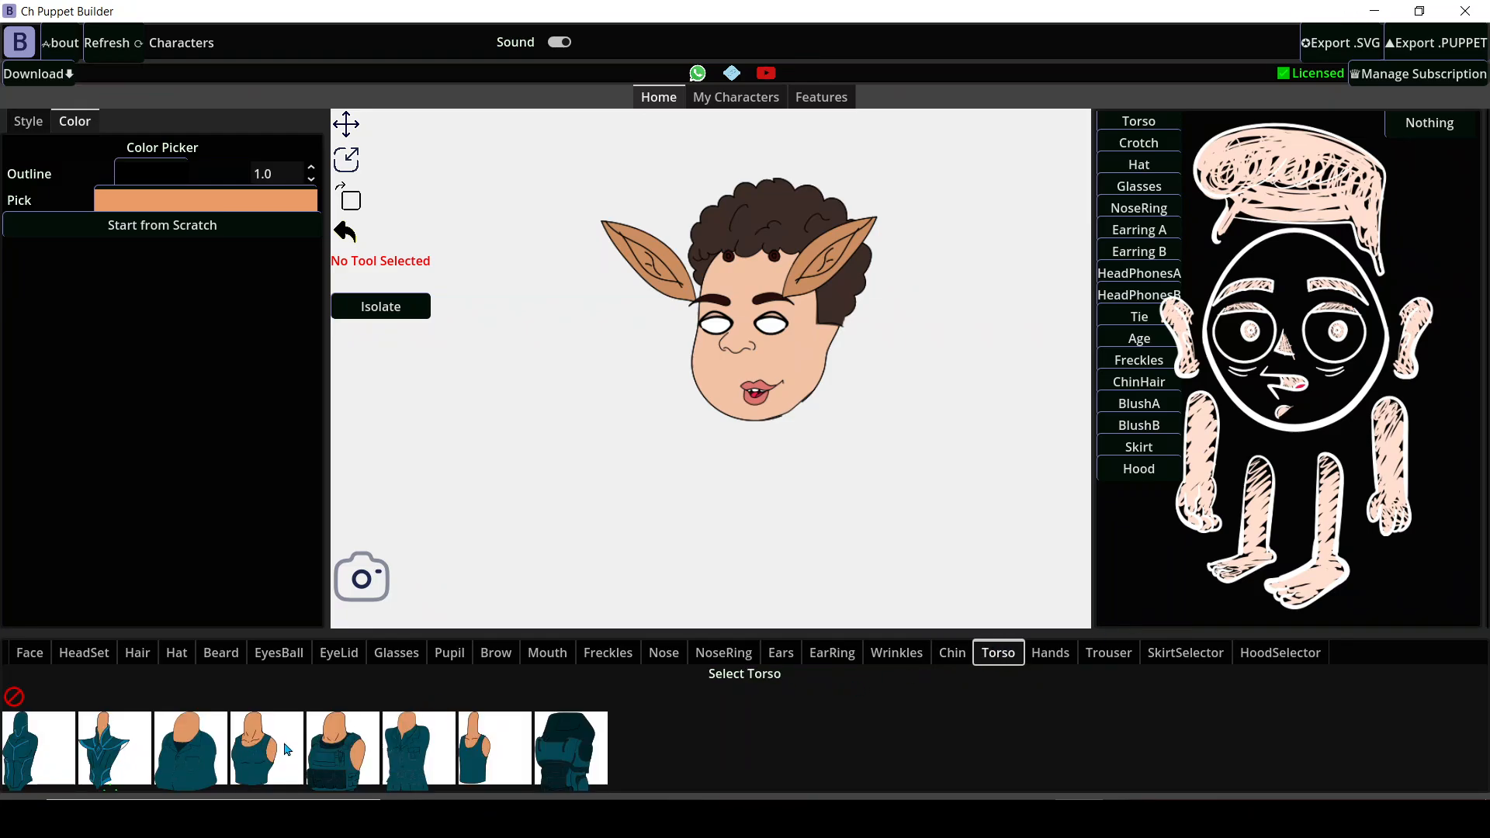
{"action": "left_click", "coordinate": [196, 754]}
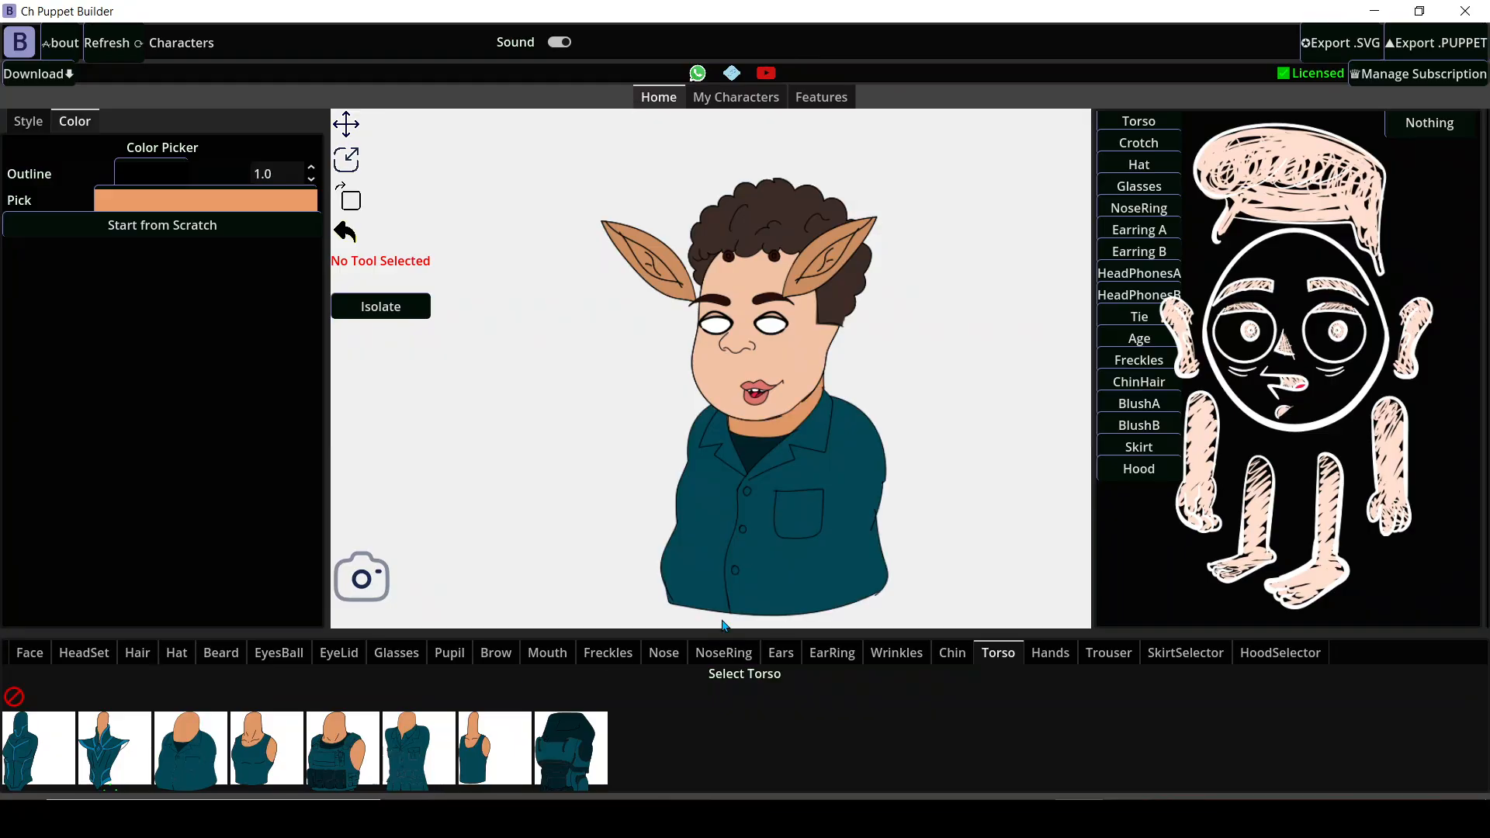
Try the arms with rolled tan sleeves and replace them with the arms in short cream sleeves.
{"action": "left_click", "coordinate": [1108, 654]}
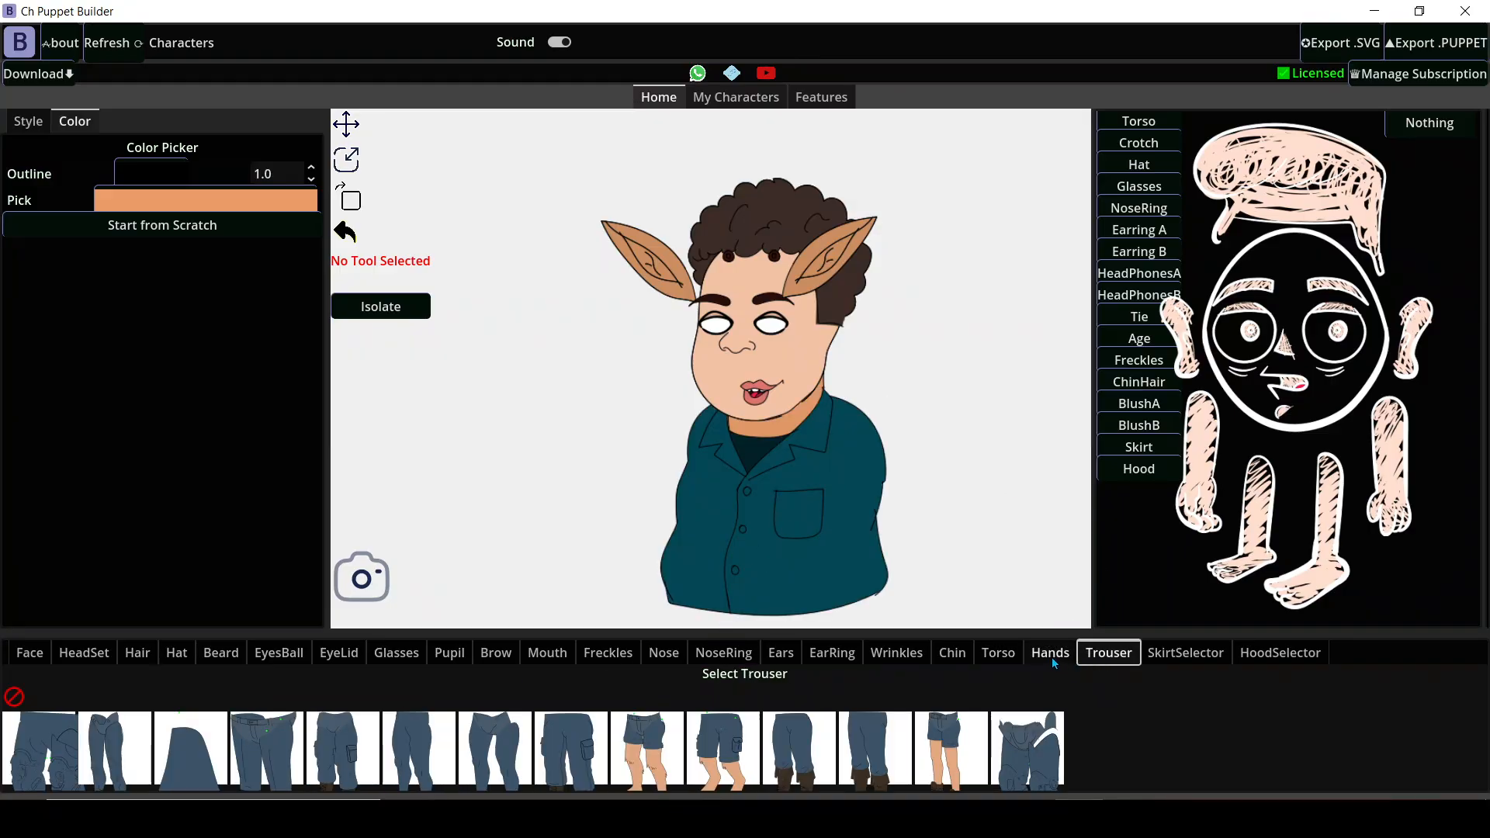
{"action": "left_click", "coordinate": [1051, 657]}
{"action": "scroll", "coordinate": [893, 510], "scroll_direction": "down", "scroll_amount": 2}
{"action": "left_click_drag", "start_coordinate": [893, 508], "coordinate": [845, 313]}
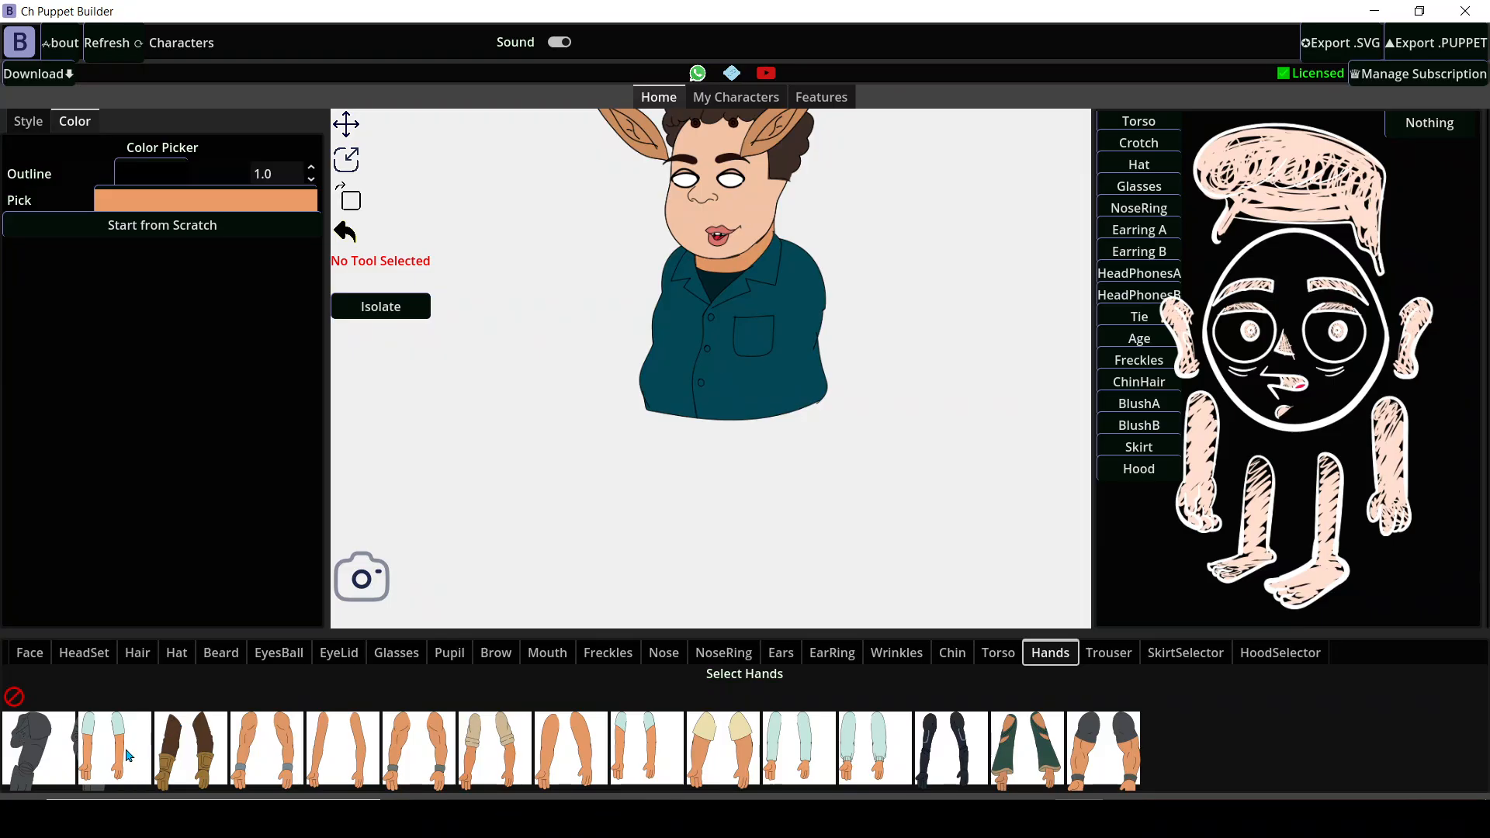
{"action": "left_click", "coordinate": [492, 748]}
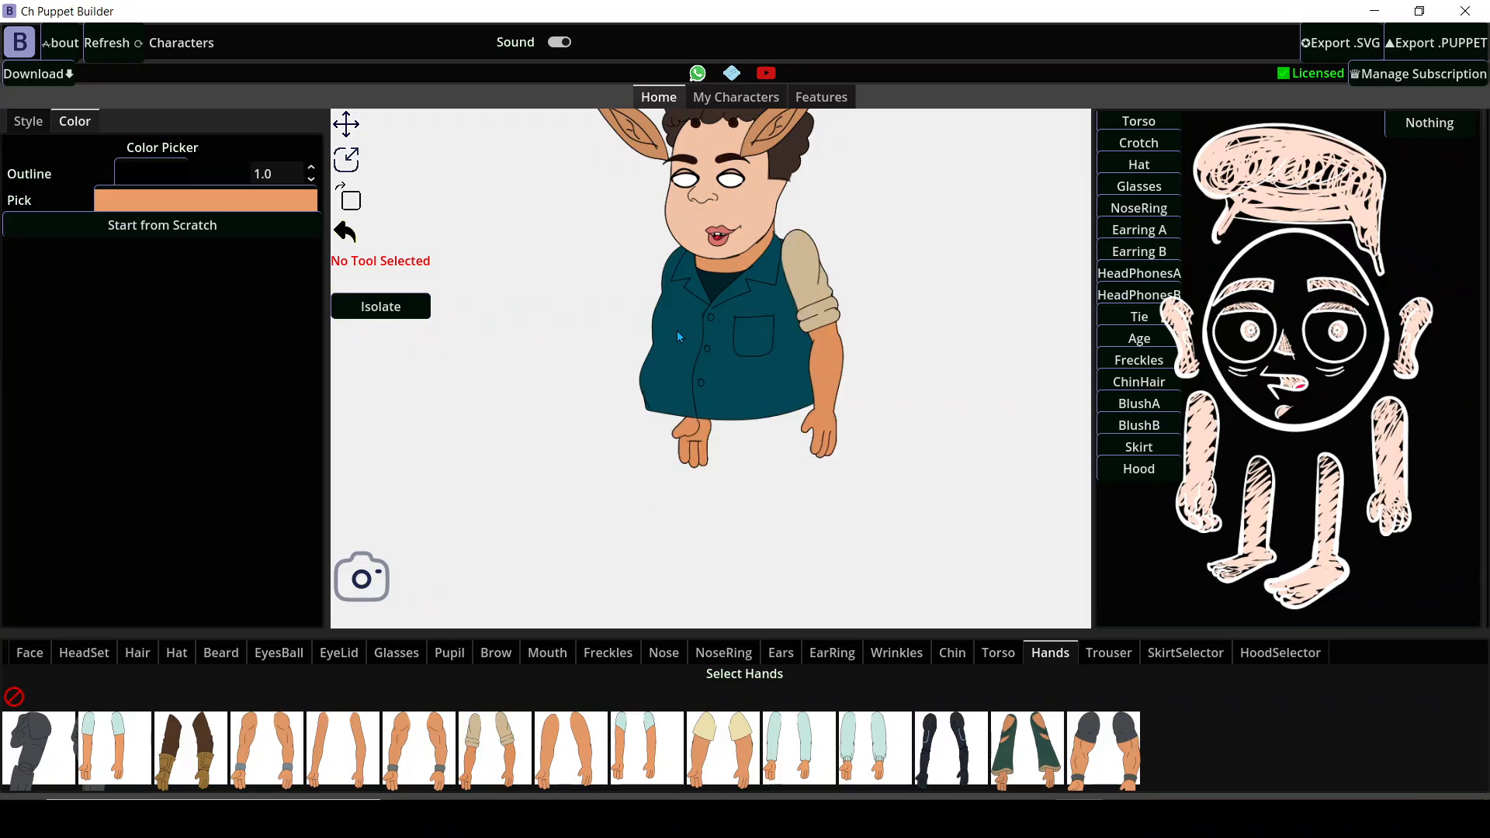
{"action": "left_click", "coordinate": [708, 729]}
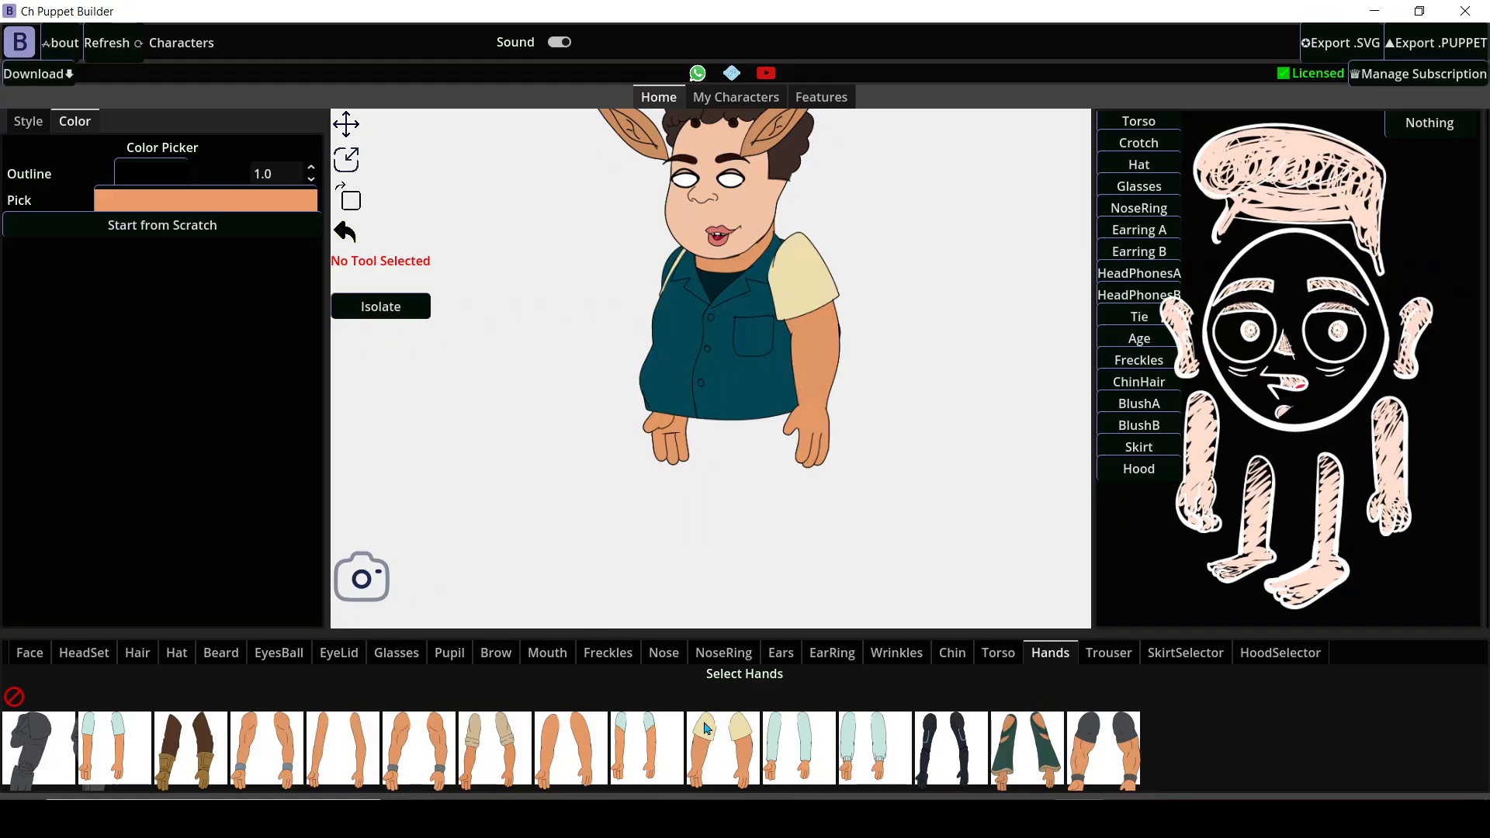
Add the fourth trouser option, the wide blue pair with a belt, and check the skirt and hood options.
{"action": "left_click", "coordinate": [1098, 662]}
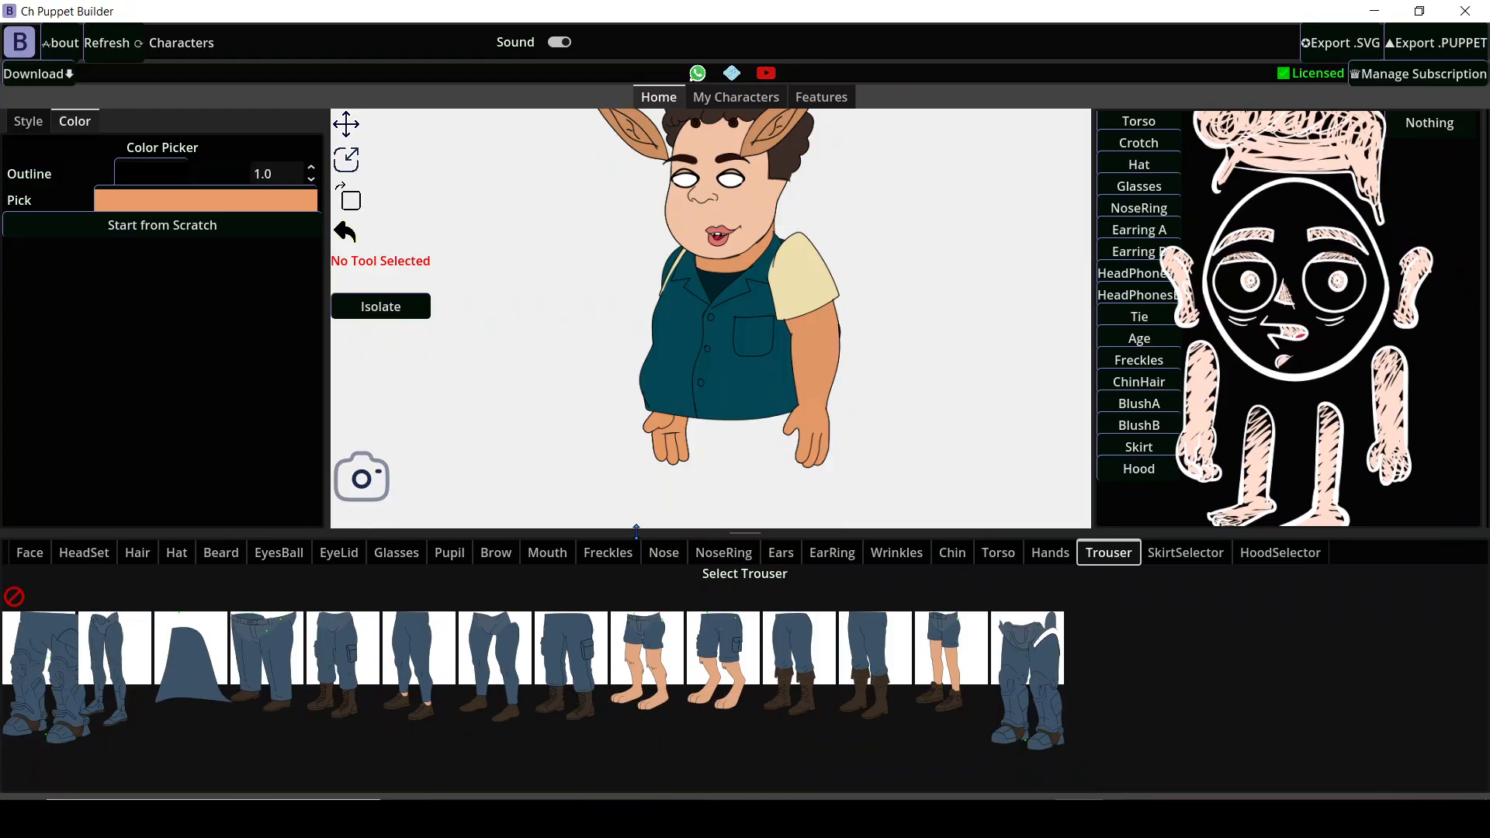
{"action": "left_click", "coordinate": [268, 644]}
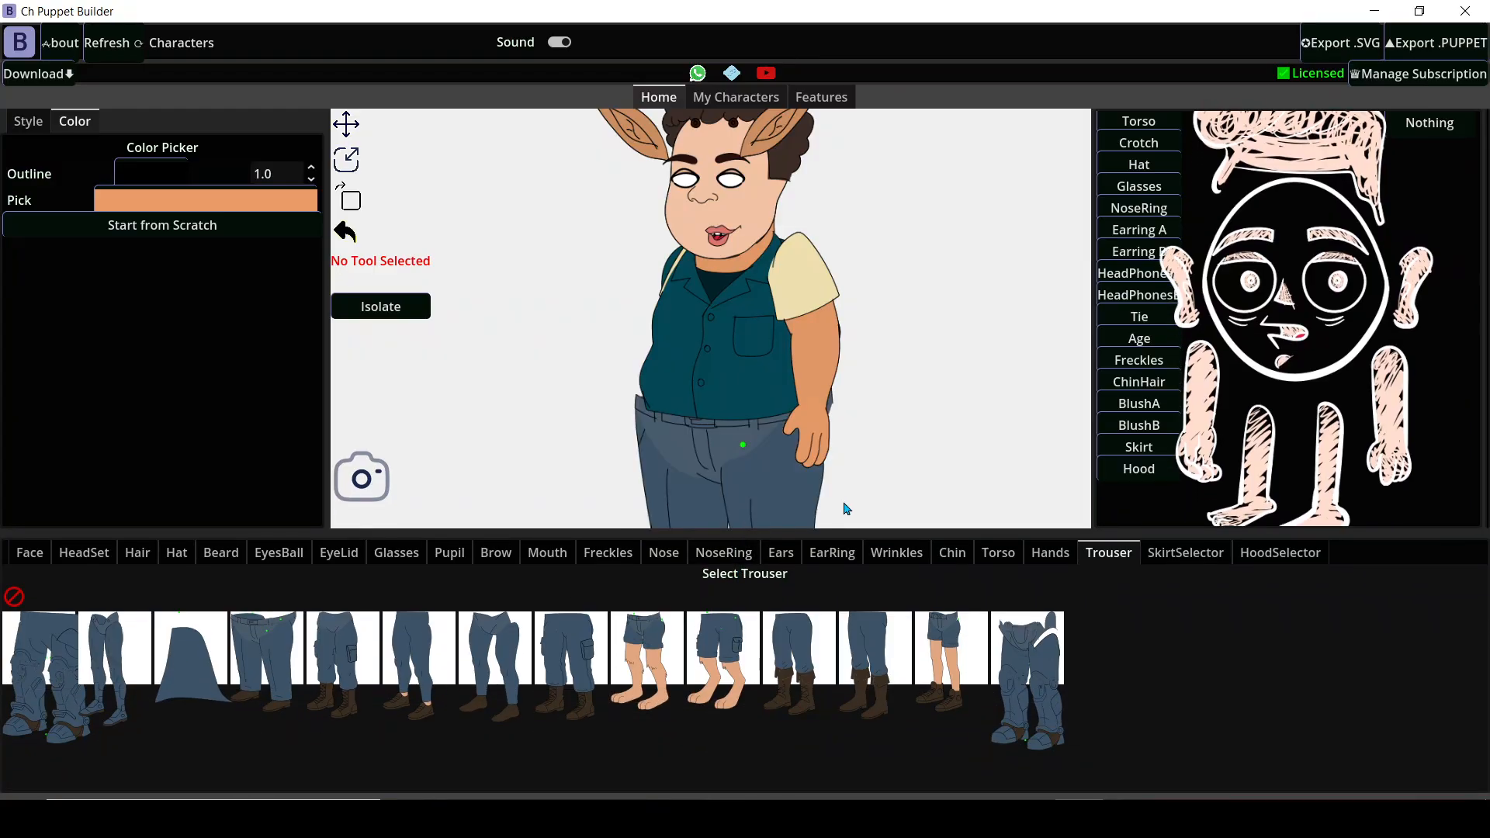
{"action": "left_click", "coordinate": [1187, 552]}
{"action": "left_click", "coordinate": [1281, 552]}
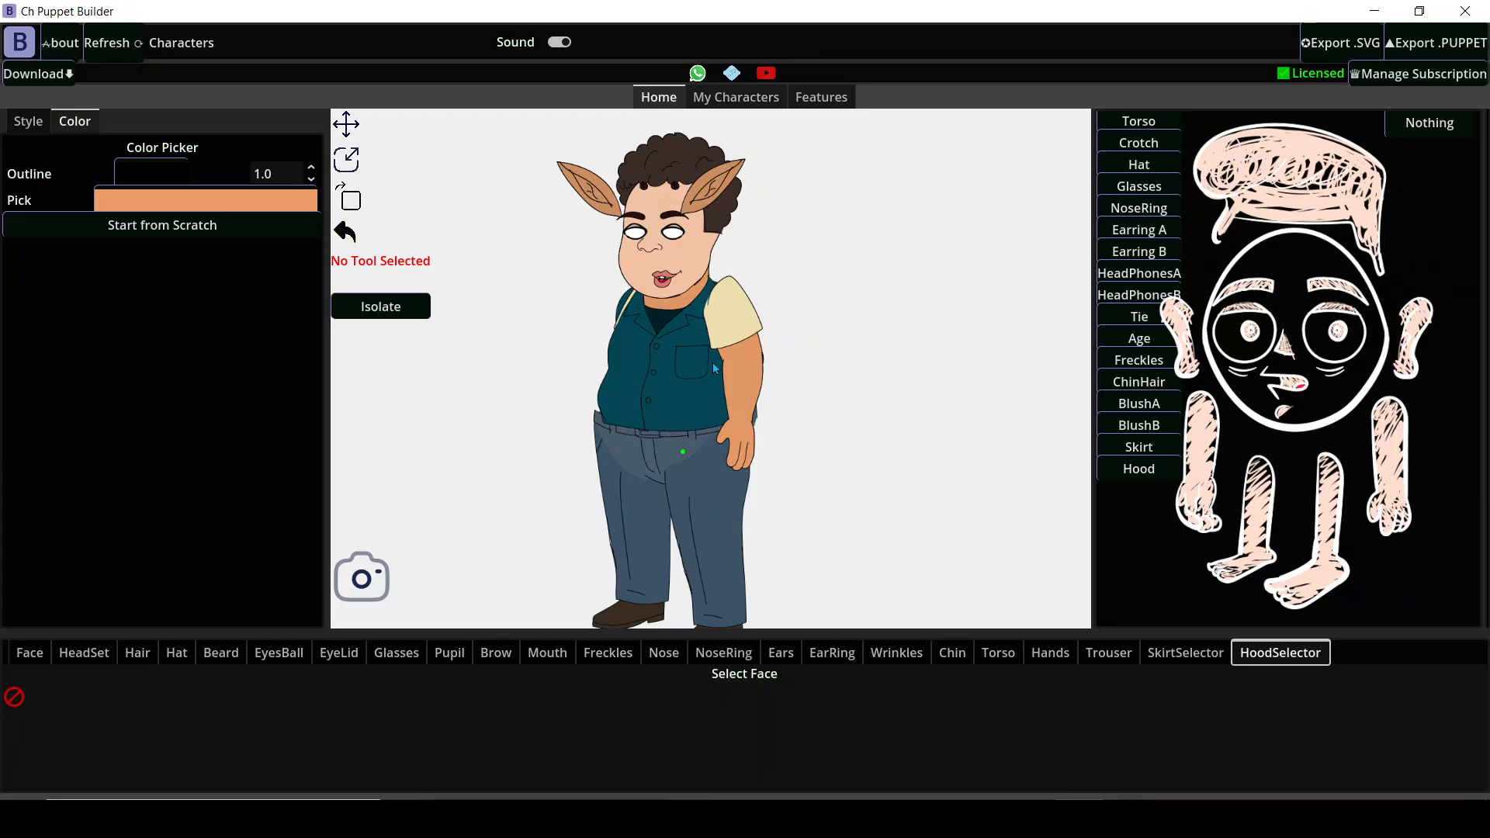
Move the face shape slightly up and to the left on the head.
{"action": "scroll", "coordinate": [696, 458], "scroll_direction": "up", "scroll_amount": 4}
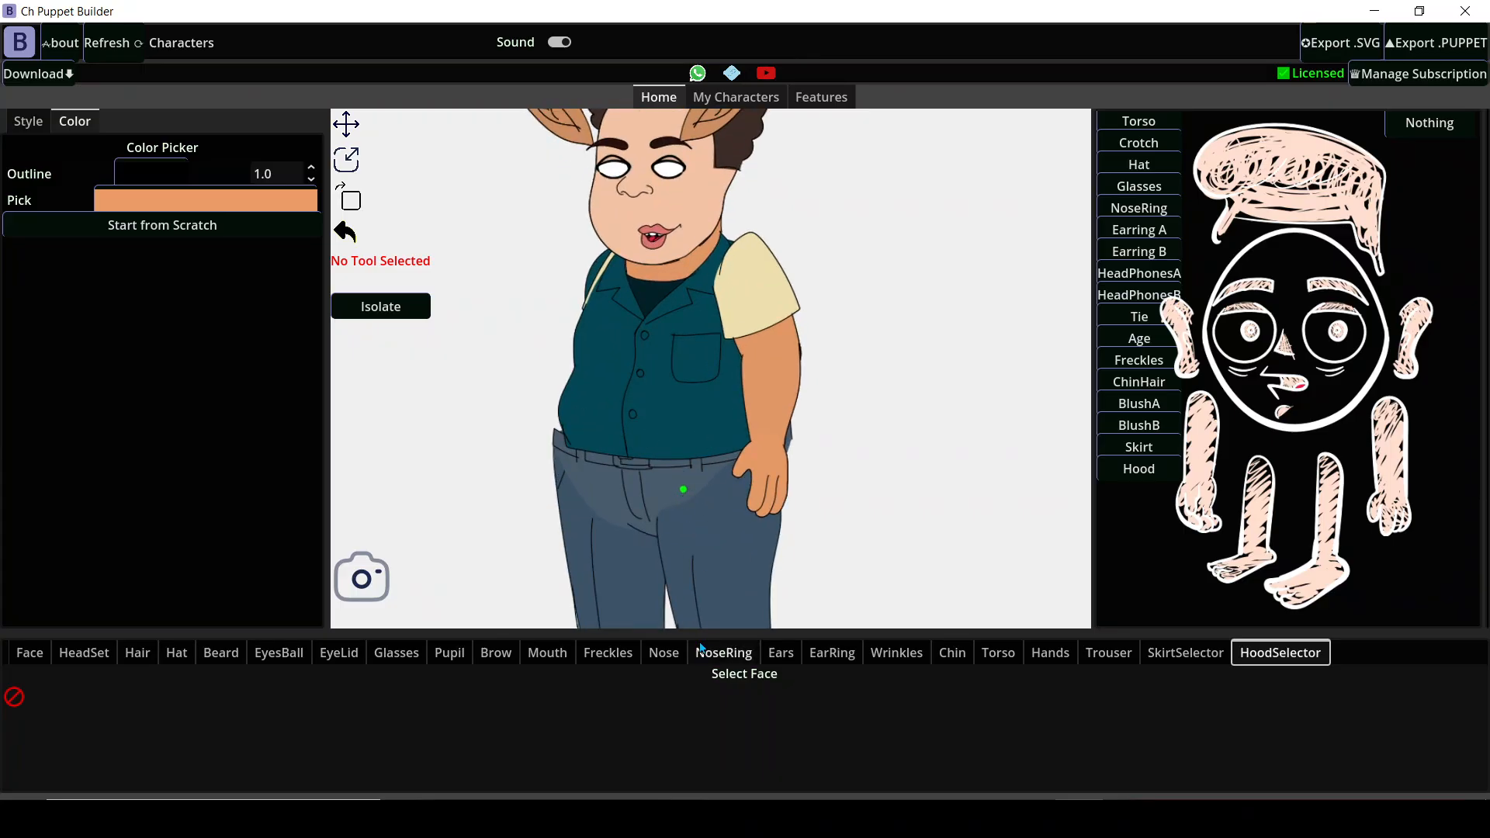
{"action": "left_click_drag", "start_coordinate": [710, 328], "coordinate": [693, 448]}
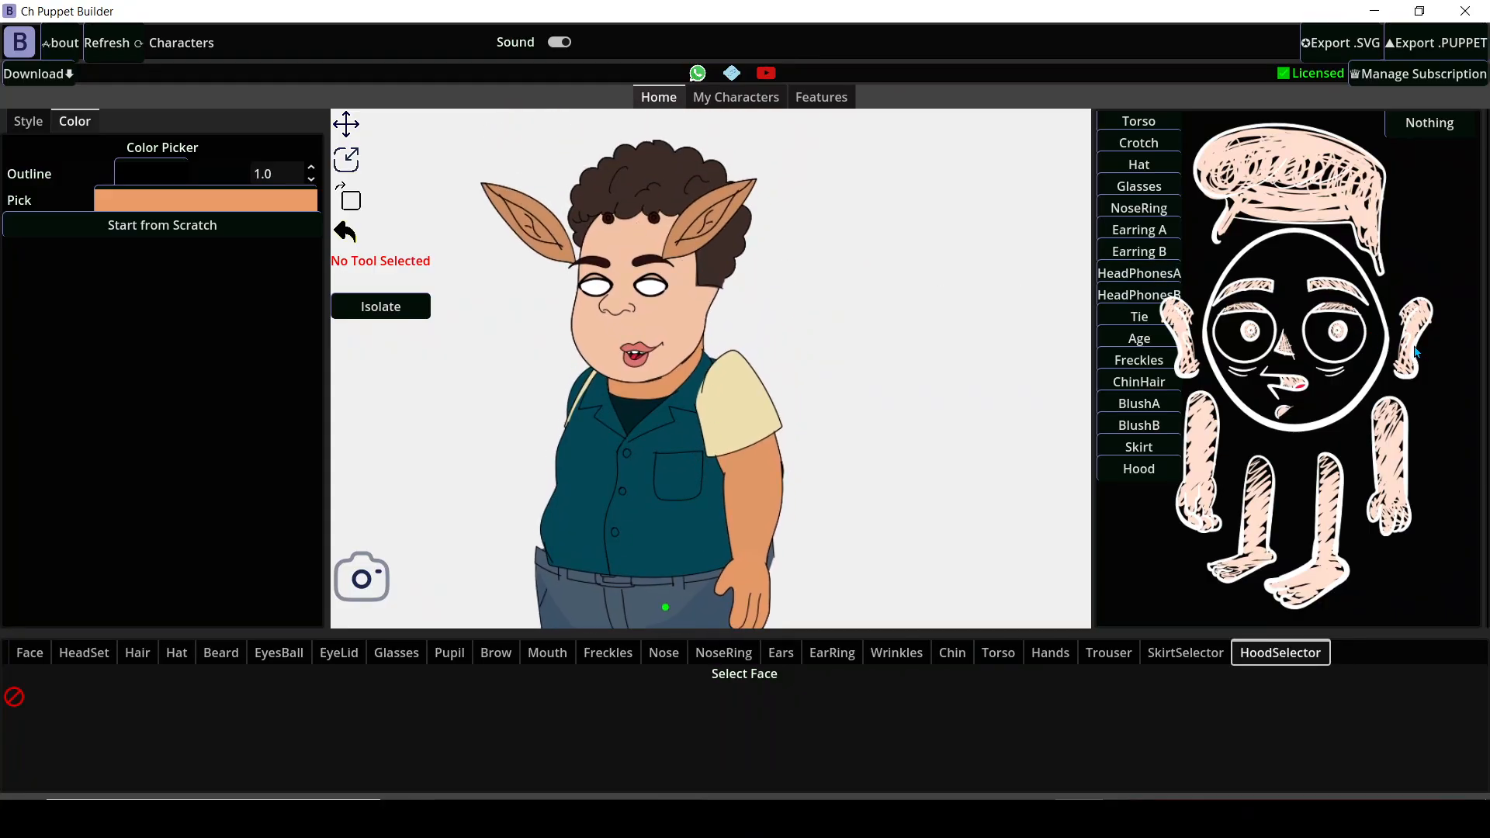
{"action": "left_click", "coordinate": [1321, 380]}
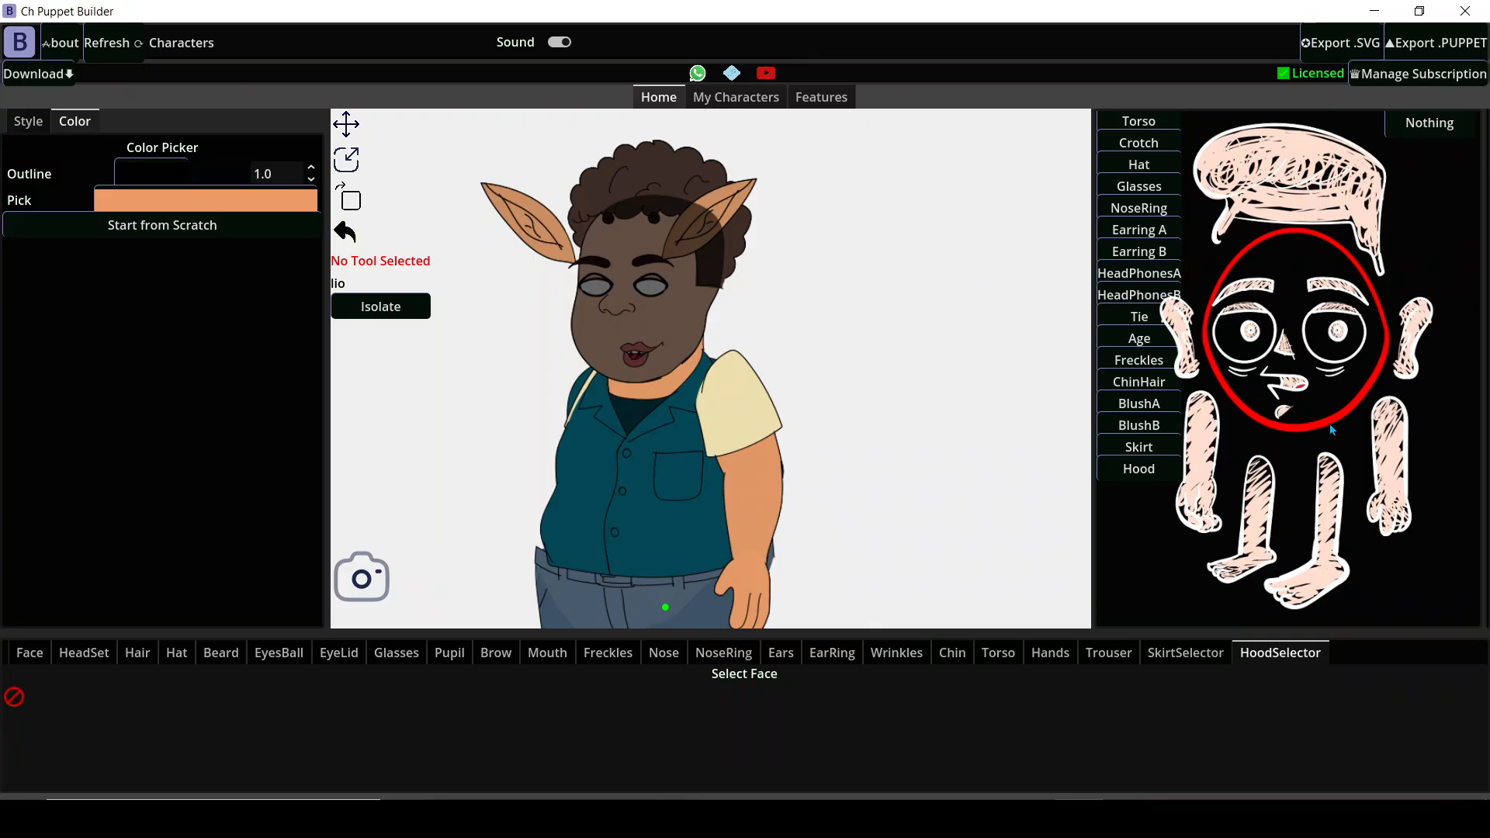
{"action": "left_click", "coordinate": [346, 124]}
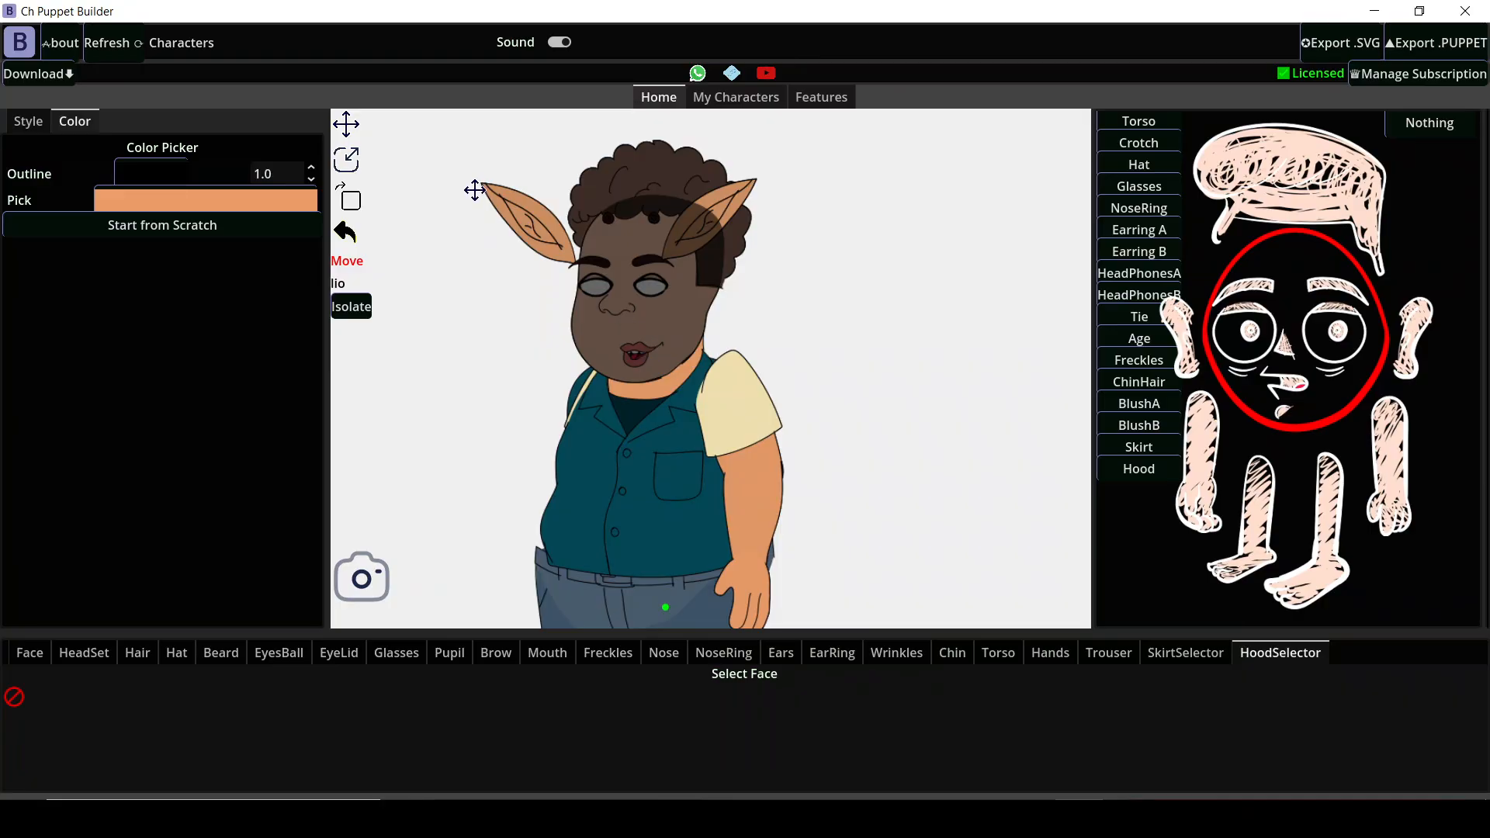
{"action": "left_click_drag", "start_coordinate": [673, 349], "coordinate": [677, 340]}
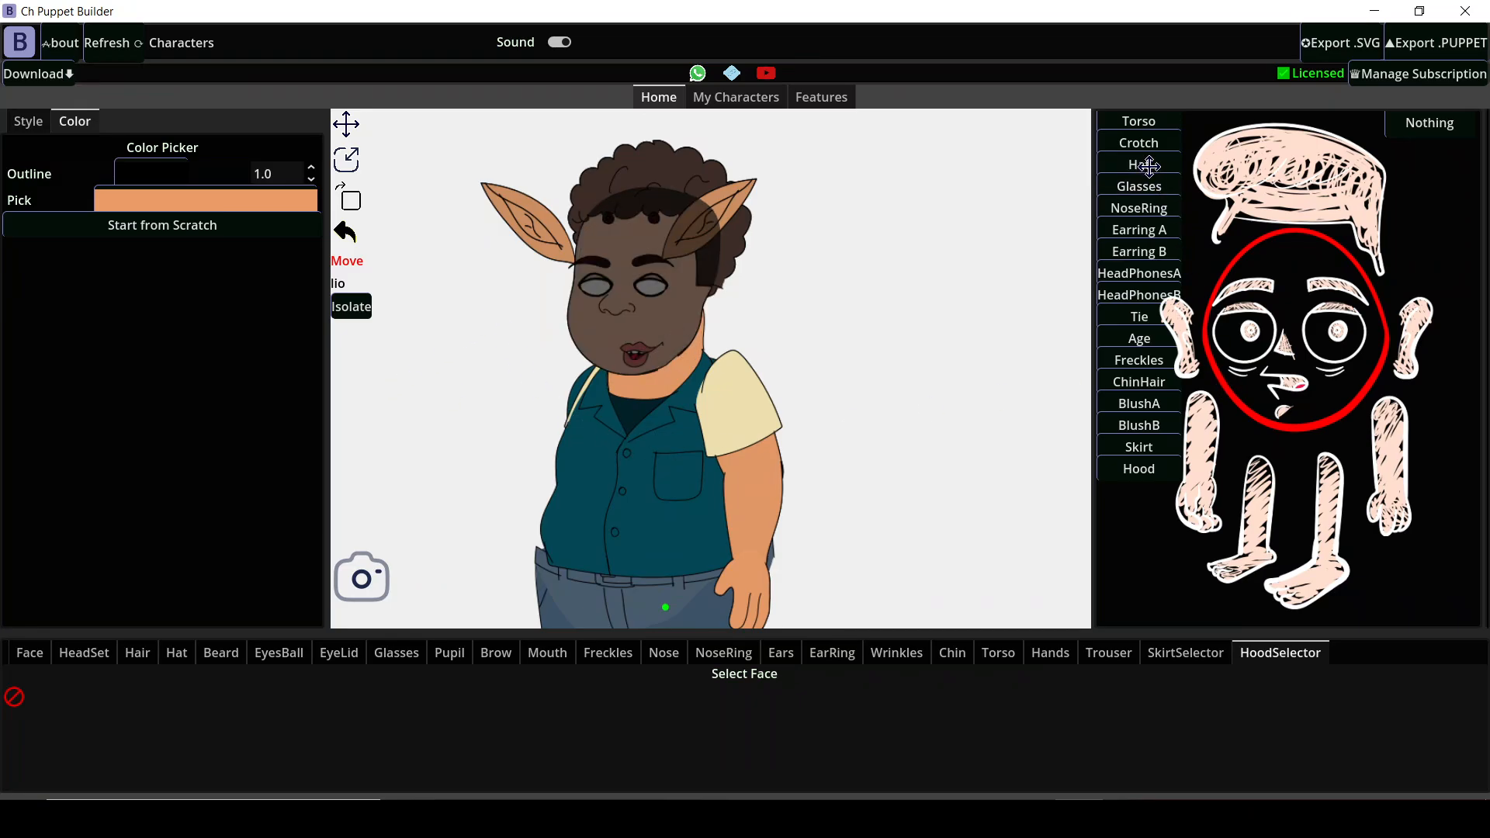
Lower both pointed ears to eye level at the sides of the head and bring the curly hair slightly down.
{"action": "left_click_drag", "start_coordinate": [728, 470], "coordinate": [824, 403]}
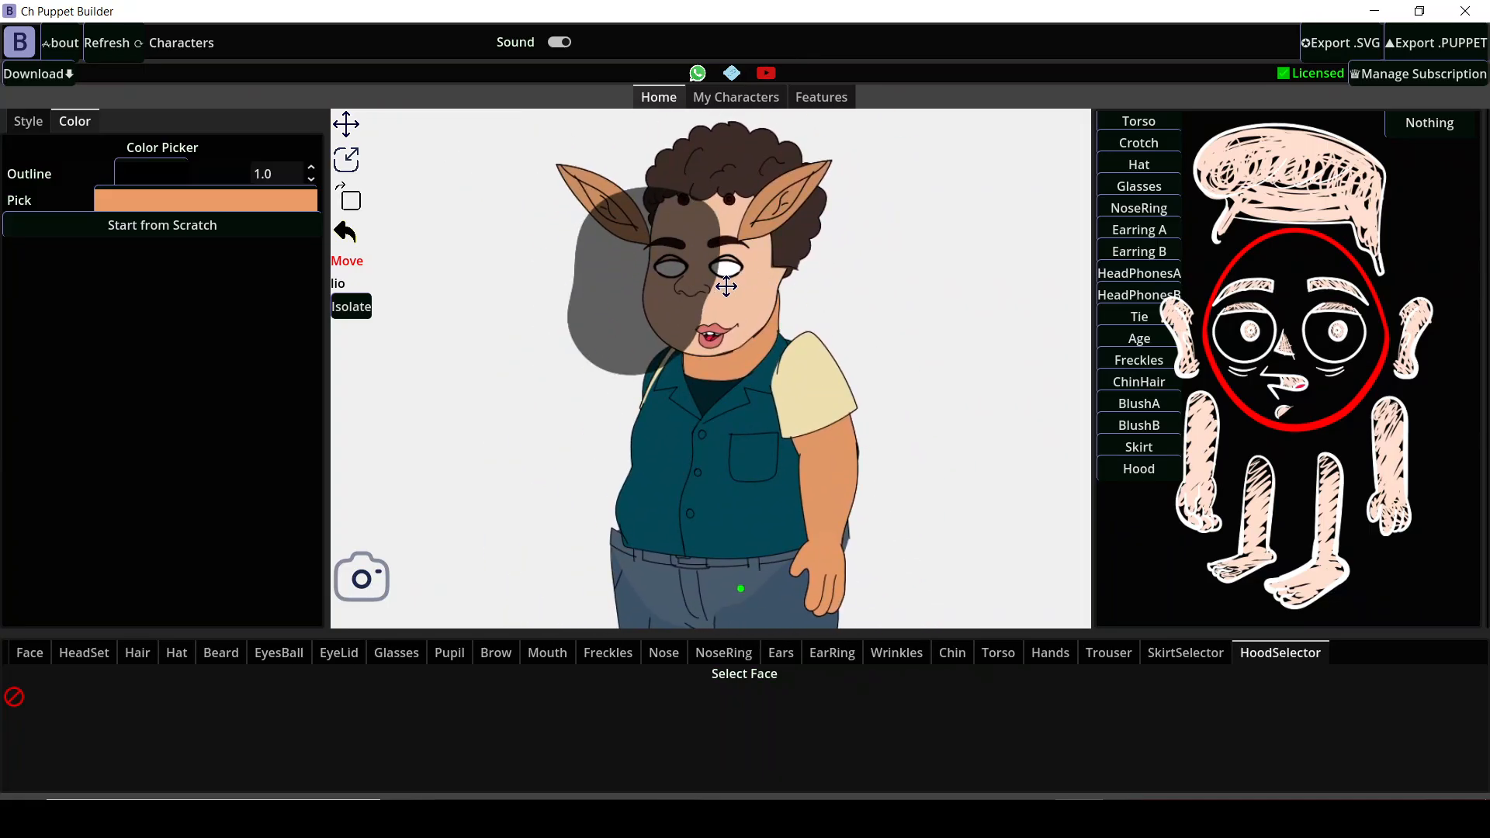
{"action": "left_click", "coordinate": [1416, 334]}
{"action": "left_click_drag", "start_coordinate": [788, 210], "coordinate": [812, 267]}
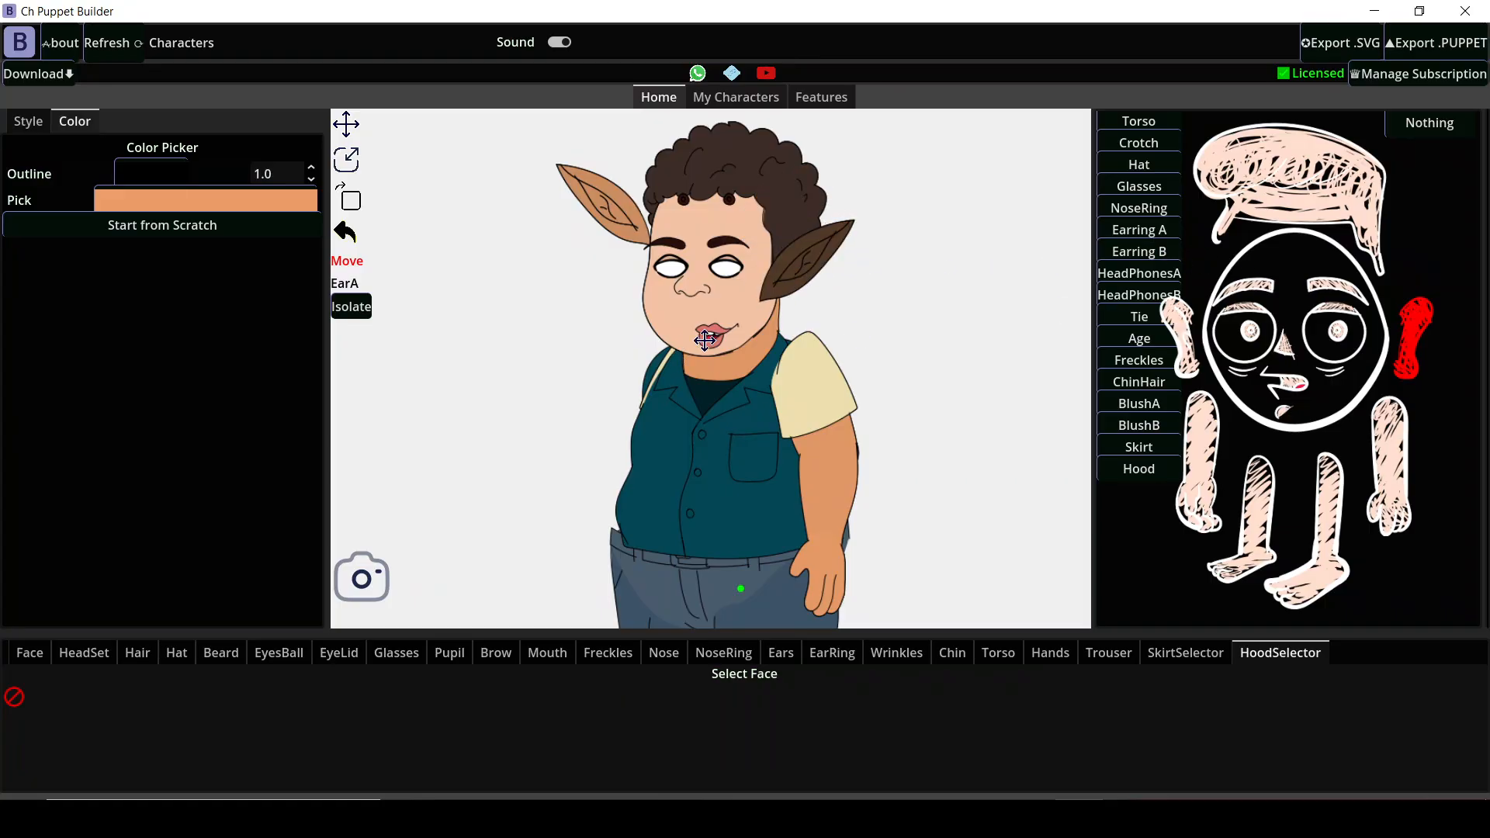
{"action": "left_click", "coordinate": [1190, 358]}
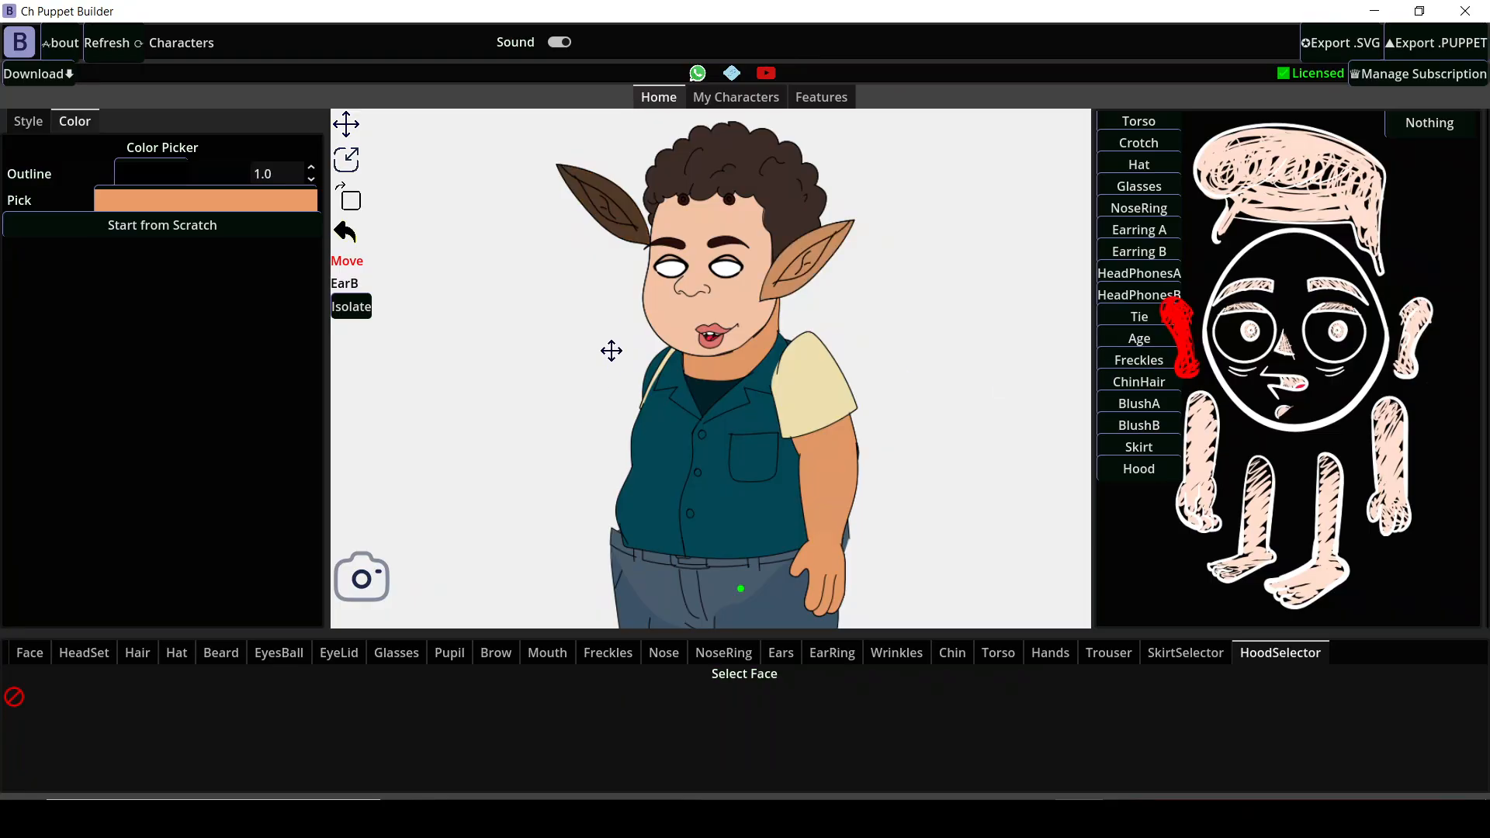
{"action": "left_click_drag", "start_coordinate": [623, 235], "coordinate": [660, 279]}
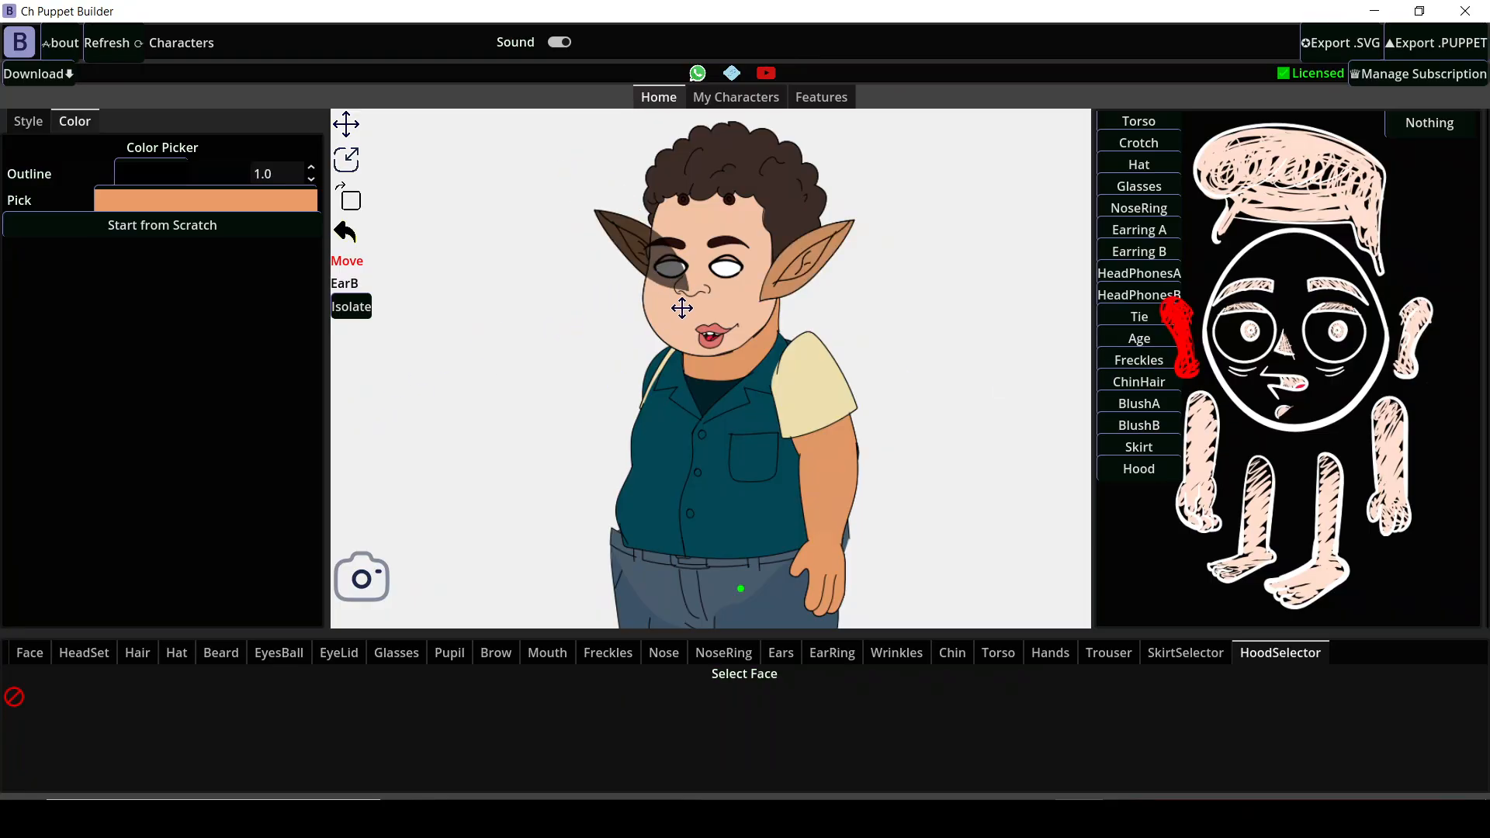
{"action": "left_click", "coordinate": [1327, 212]}
{"action": "left_click_drag", "start_coordinate": [774, 192], "coordinate": [807, 241]}
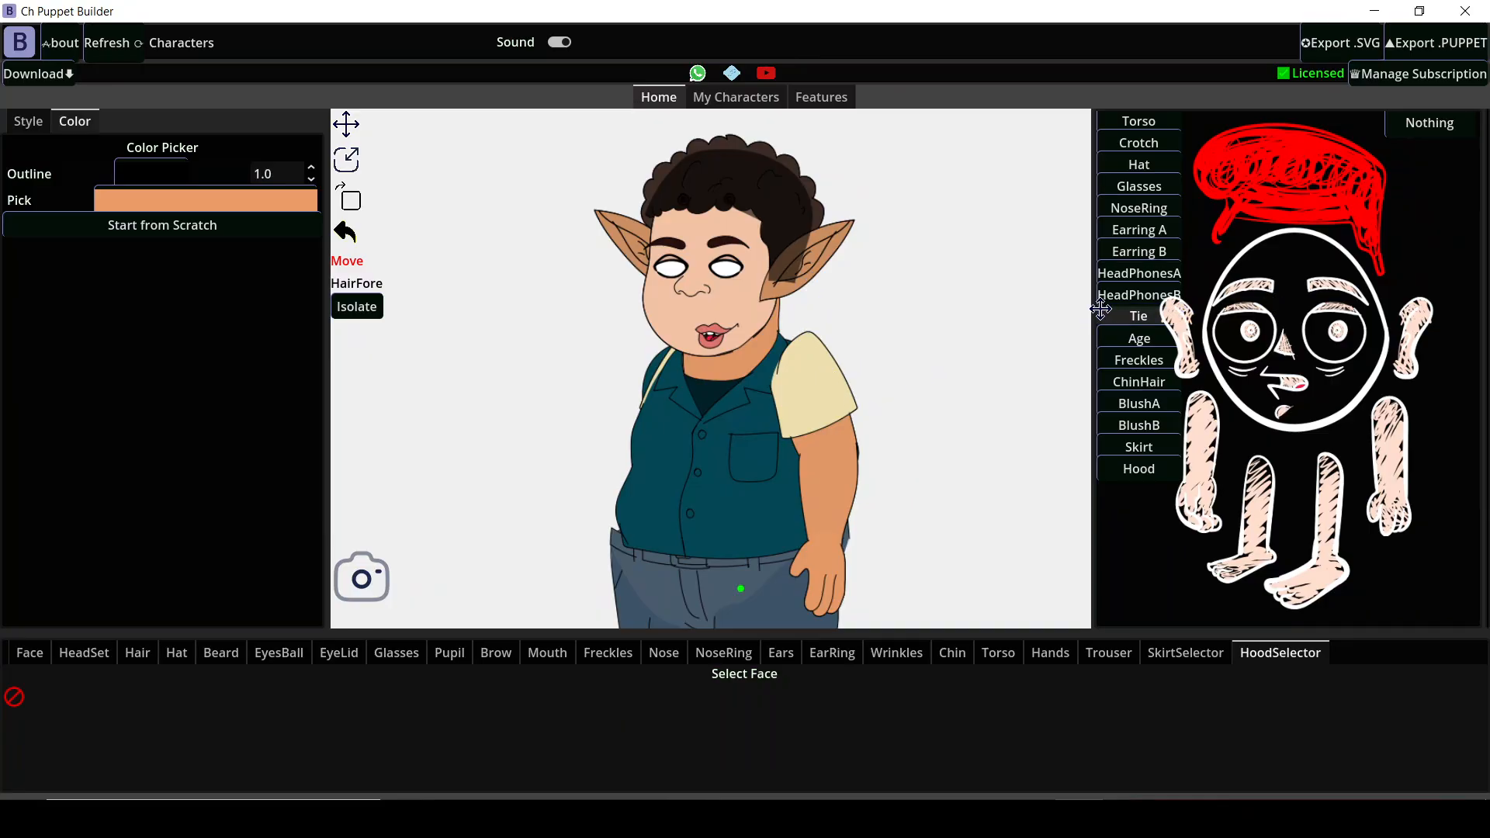
Move both pupils from the hairline down into the centres of the white eyeballs.
{"action": "left_click", "coordinate": [1338, 334]}
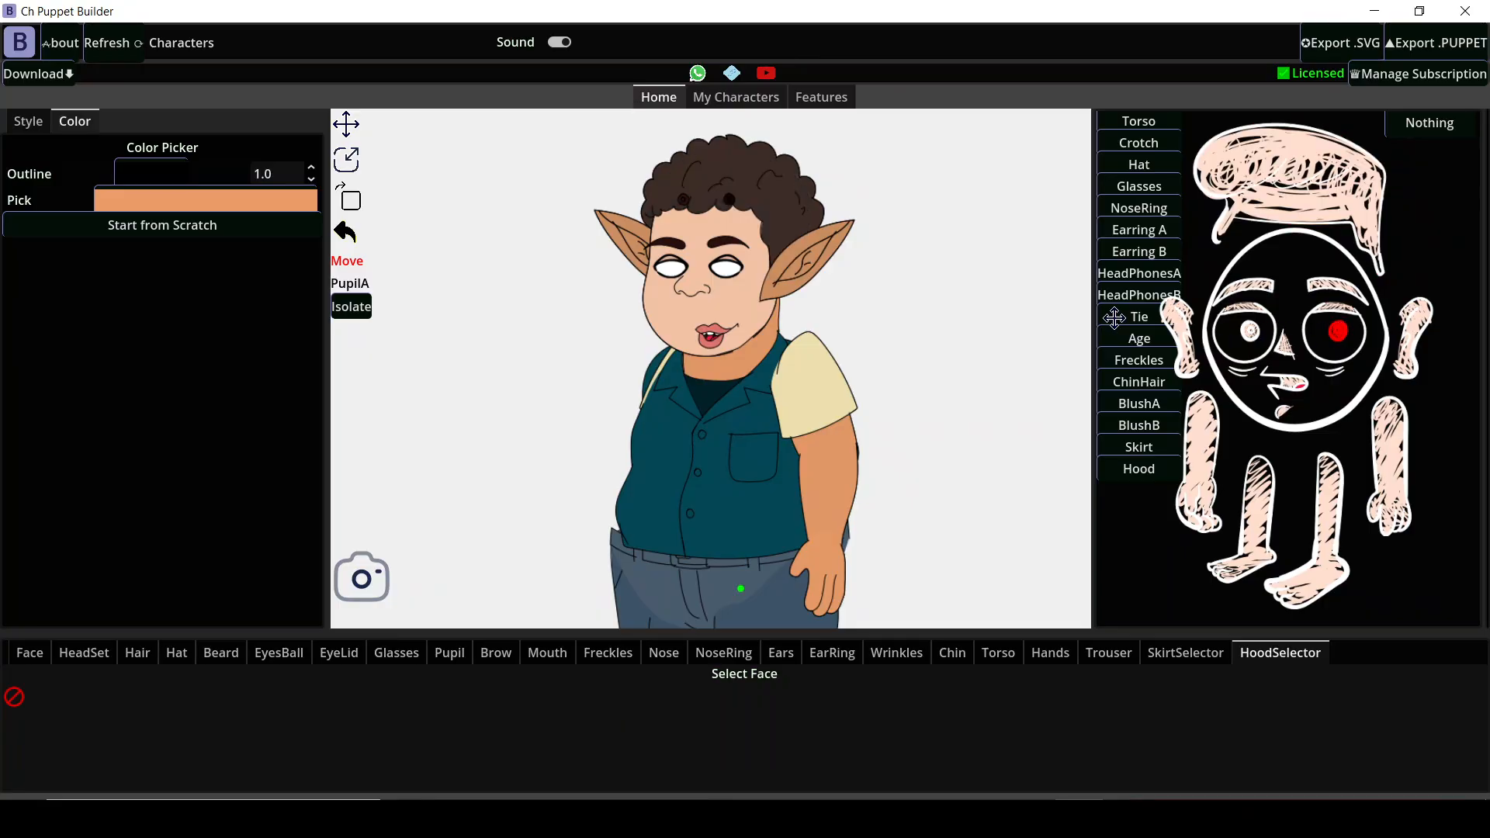
{"action": "left_click_drag", "start_coordinate": [730, 280], "coordinate": [729, 282]}
{"action": "scroll", "coordinate": [642, 250], "scroll_direction": "up", "scroll_amount": 3}
{"action": "scroll", "coordinate": [642, 250], "scroll_direction": "up", "scroll_amount": 5}
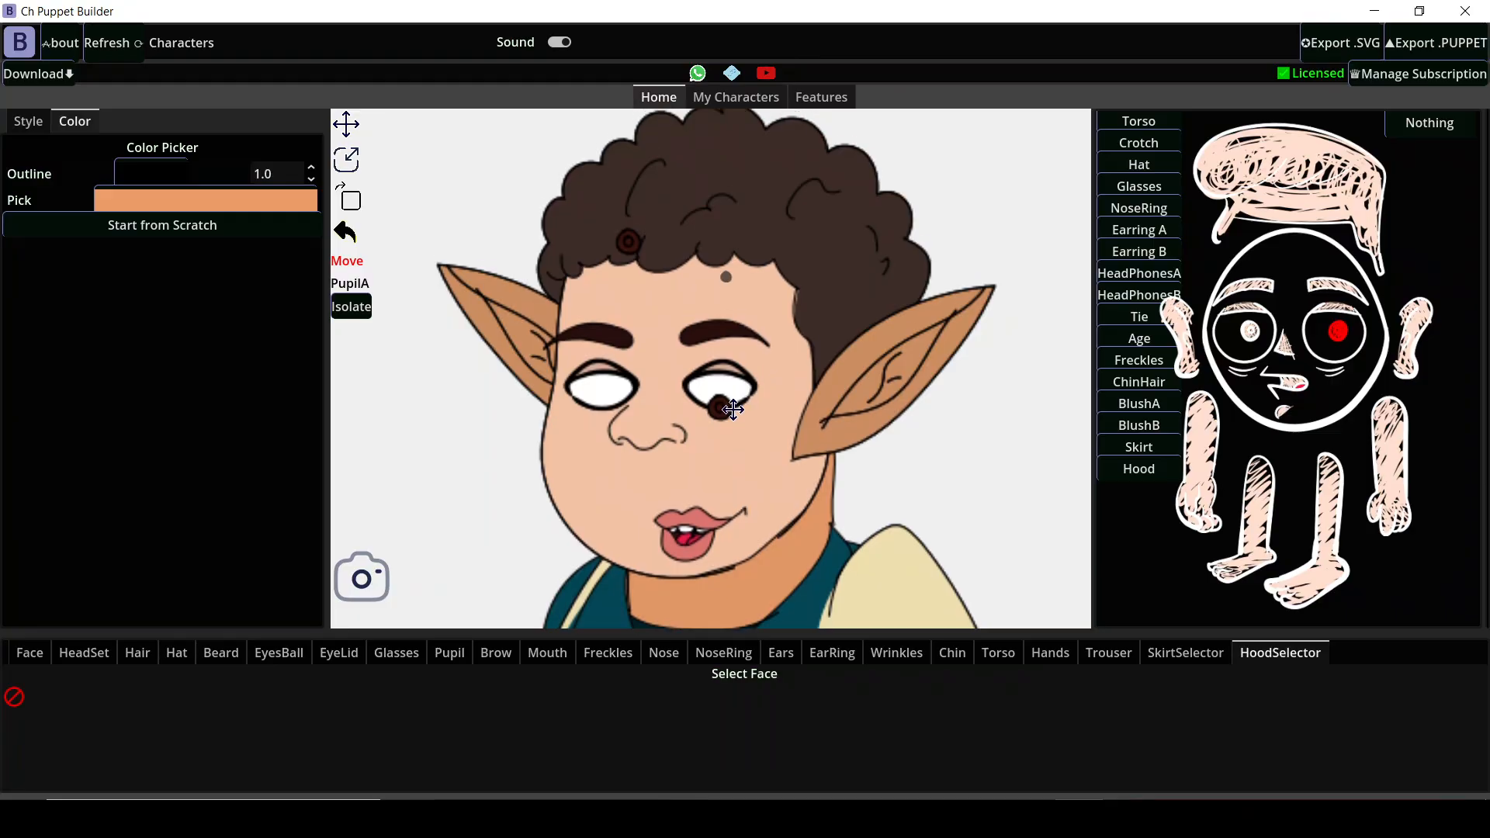
{"action": "left_click_drag", "start_coordinate": [729, 397], "coordinate": [725, 390]}
{"action": "left_click", "coordinate": [1246, 331]}
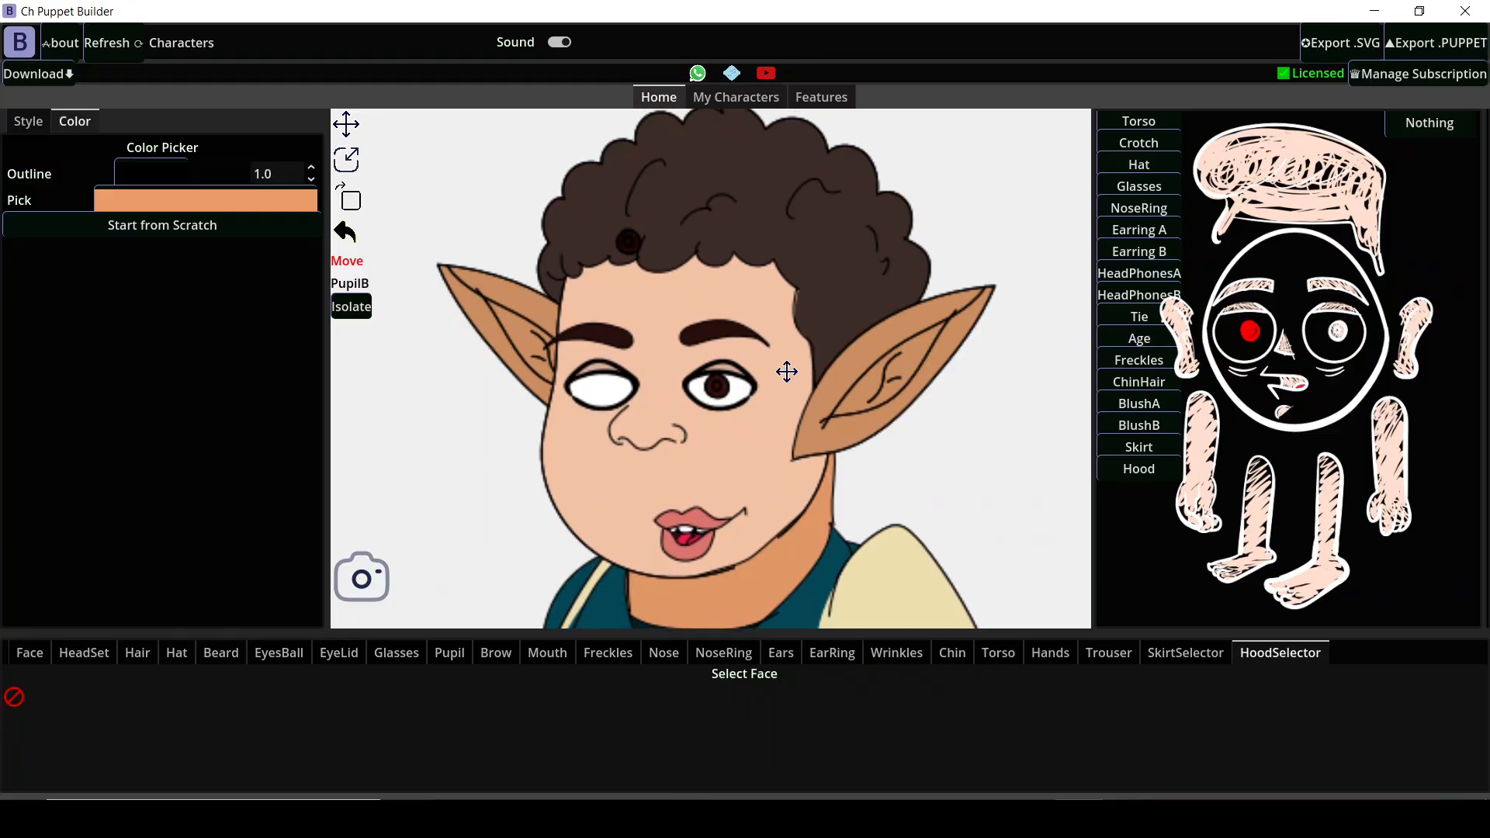
{"action": "left_click_drag", "start_coordinate": [630, 260], "coordinate": [617, 411]}
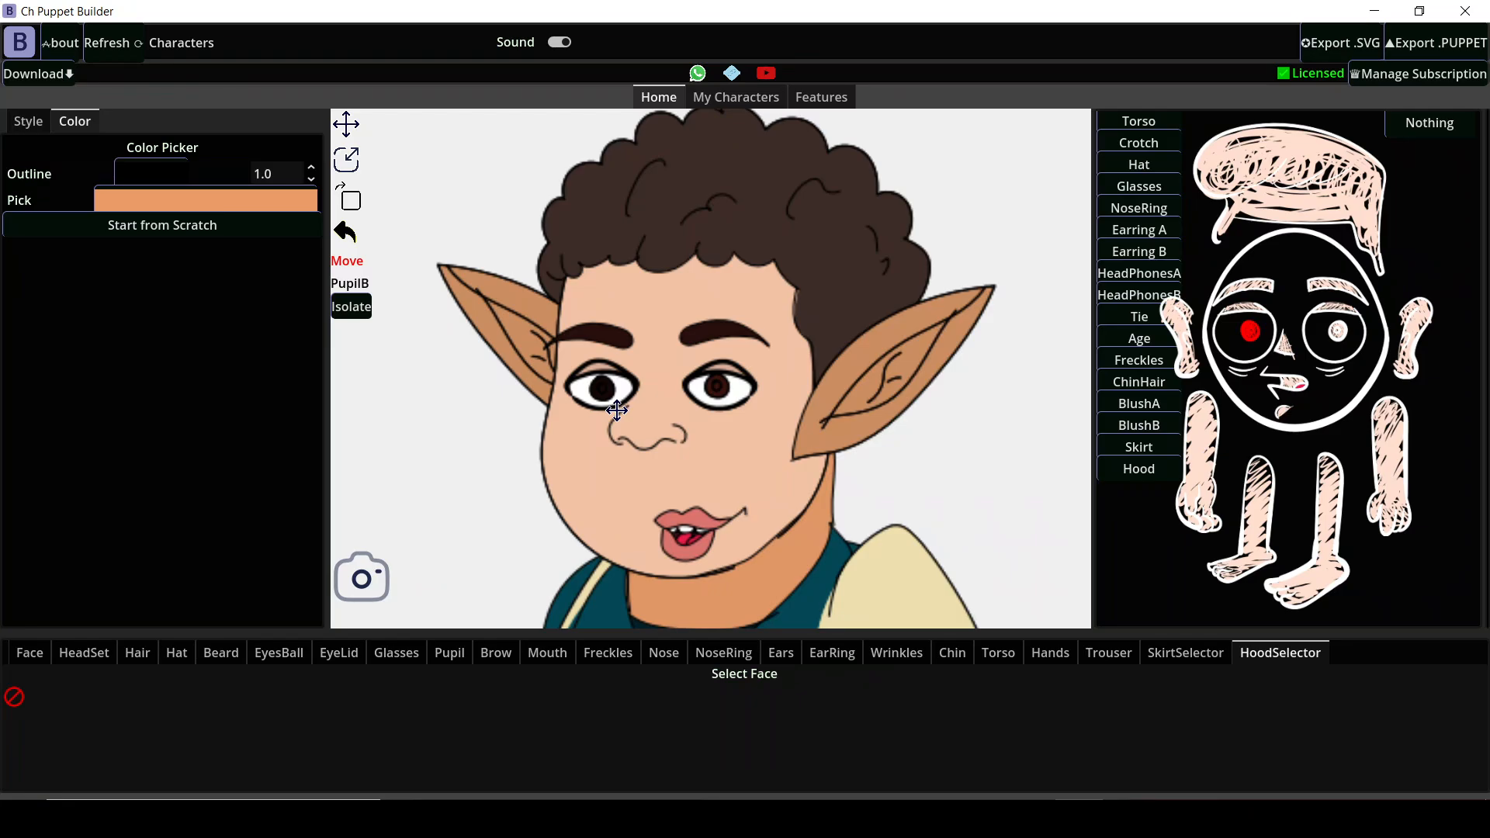
Move the mouth up and left to sit beneath the nose, and shift the nose slightly right.
{"action": "left_click_drag", "start_coordinate": [753, 539], "coordinate": [678, 504]}
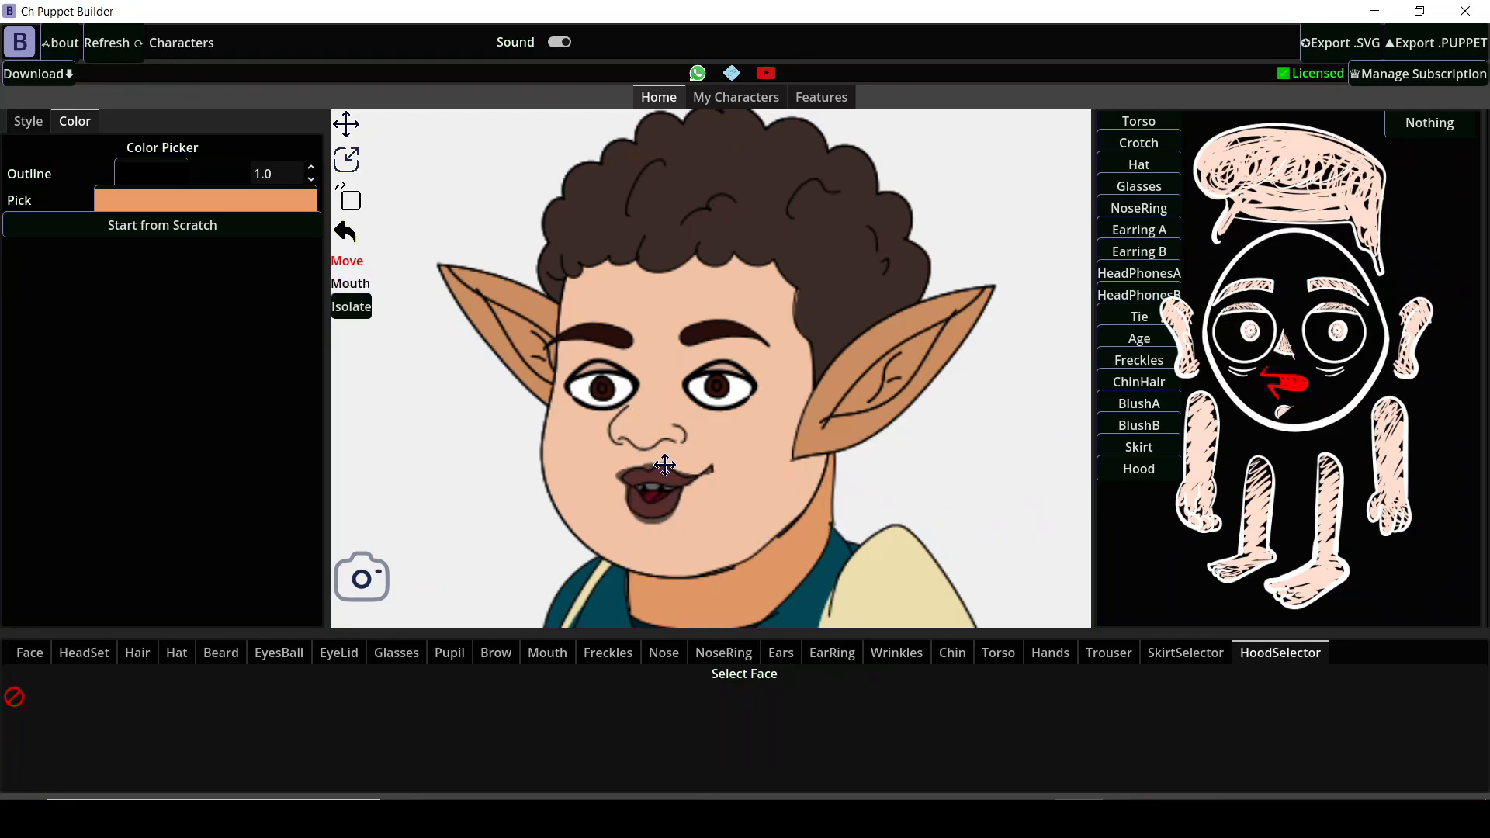
{"action": "left_click", "coordinate": [1287, 354]}
{"action": "left_click_drag", "start_coordinate": [699, 443], "coordinate": [702, 444]}
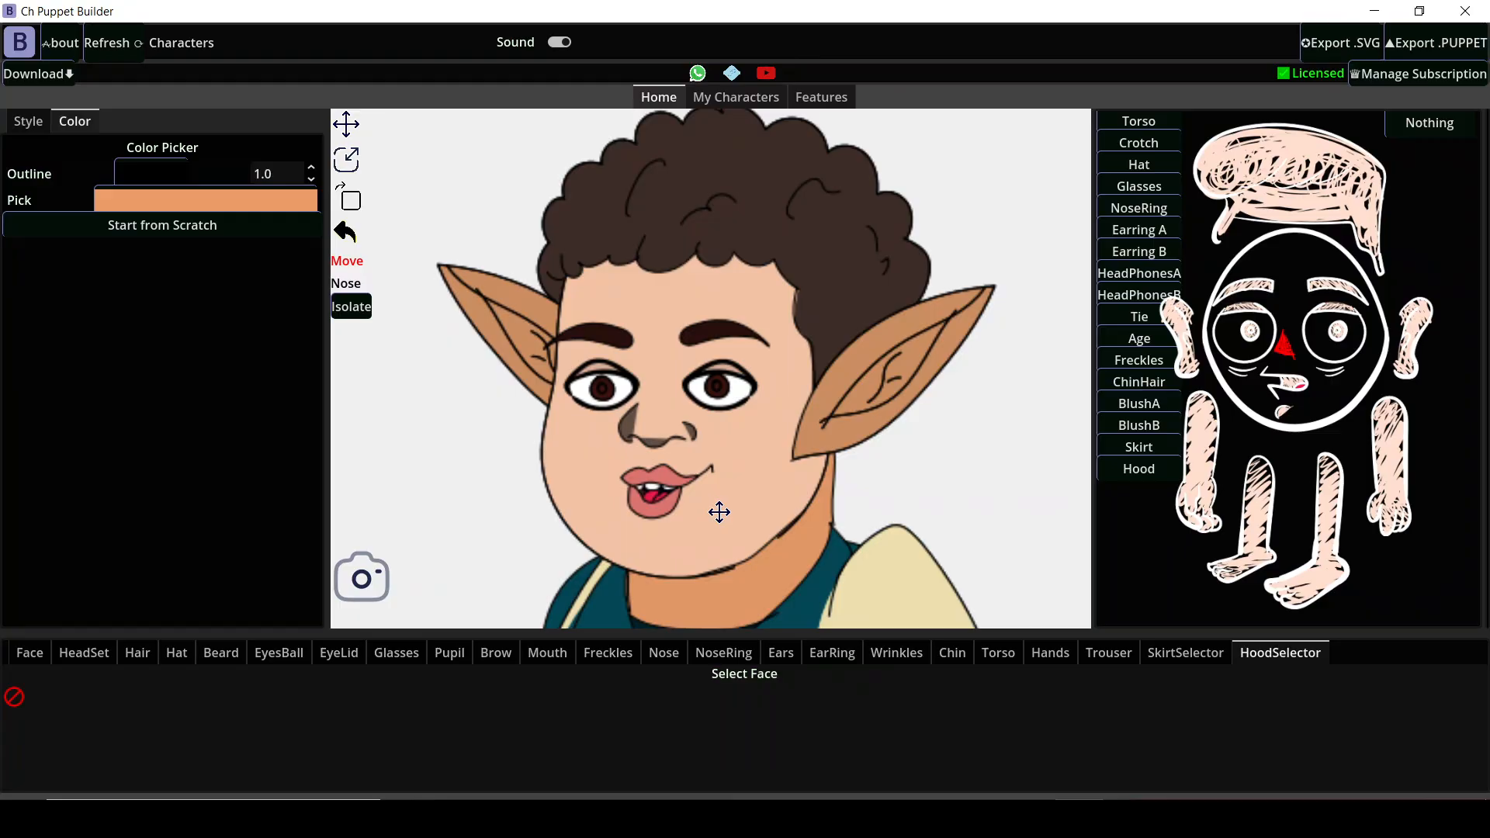
Move both arms down and outward so they hang from the shoulders on either side of the torso.
{"action": "scroll", "coordinate": [736, 528], "scroll_direction": "down", "scroll_amount": 4}
{"action": "left_click_drag", "start_coordinate": [736, 528], "coordinate": [762, 277]}
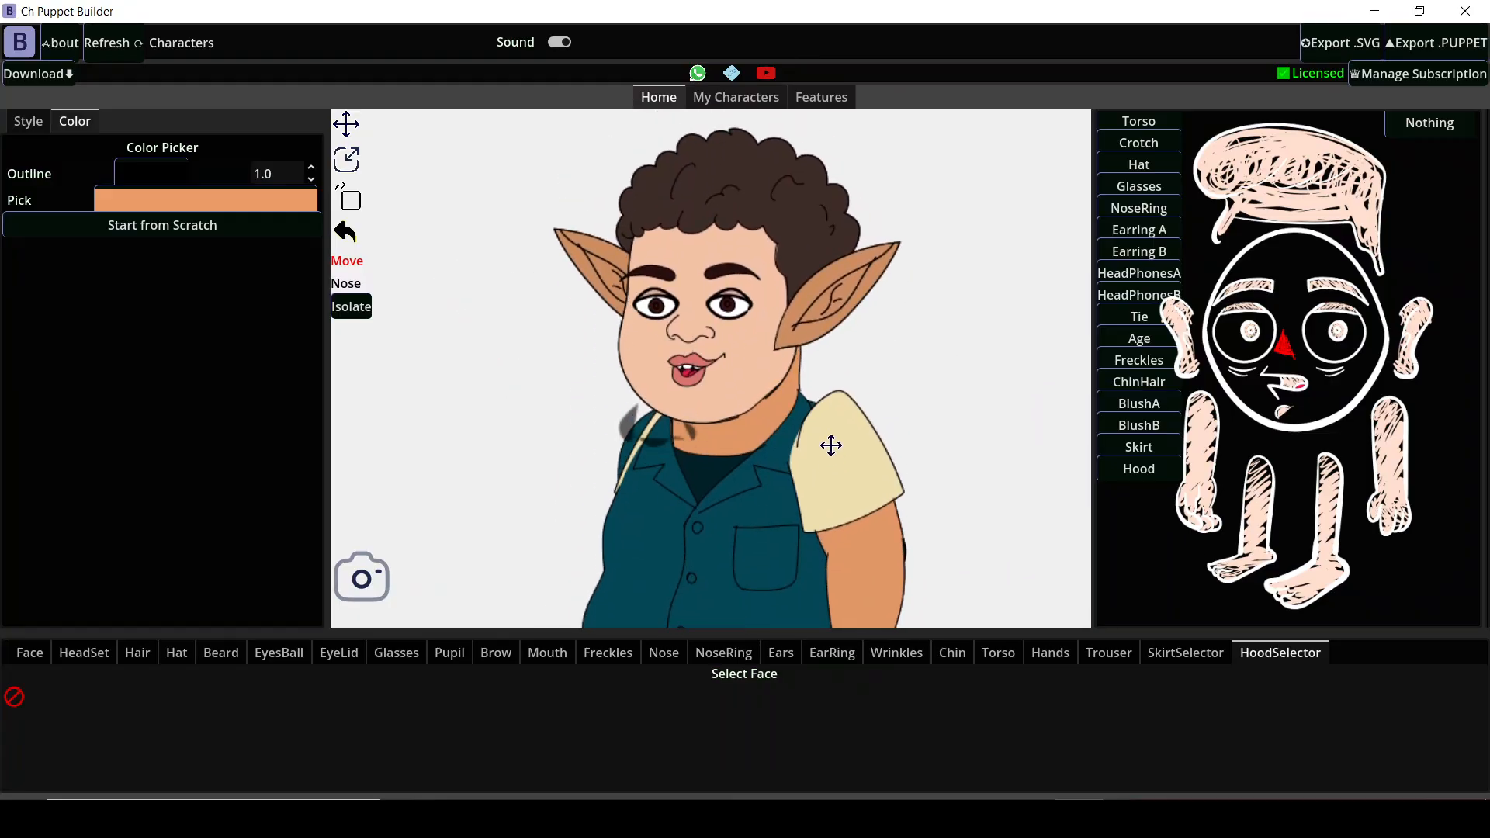
{"action": "left_click_drag", "start_coordinate": [847, 579], "coordinate": [822, 357]}
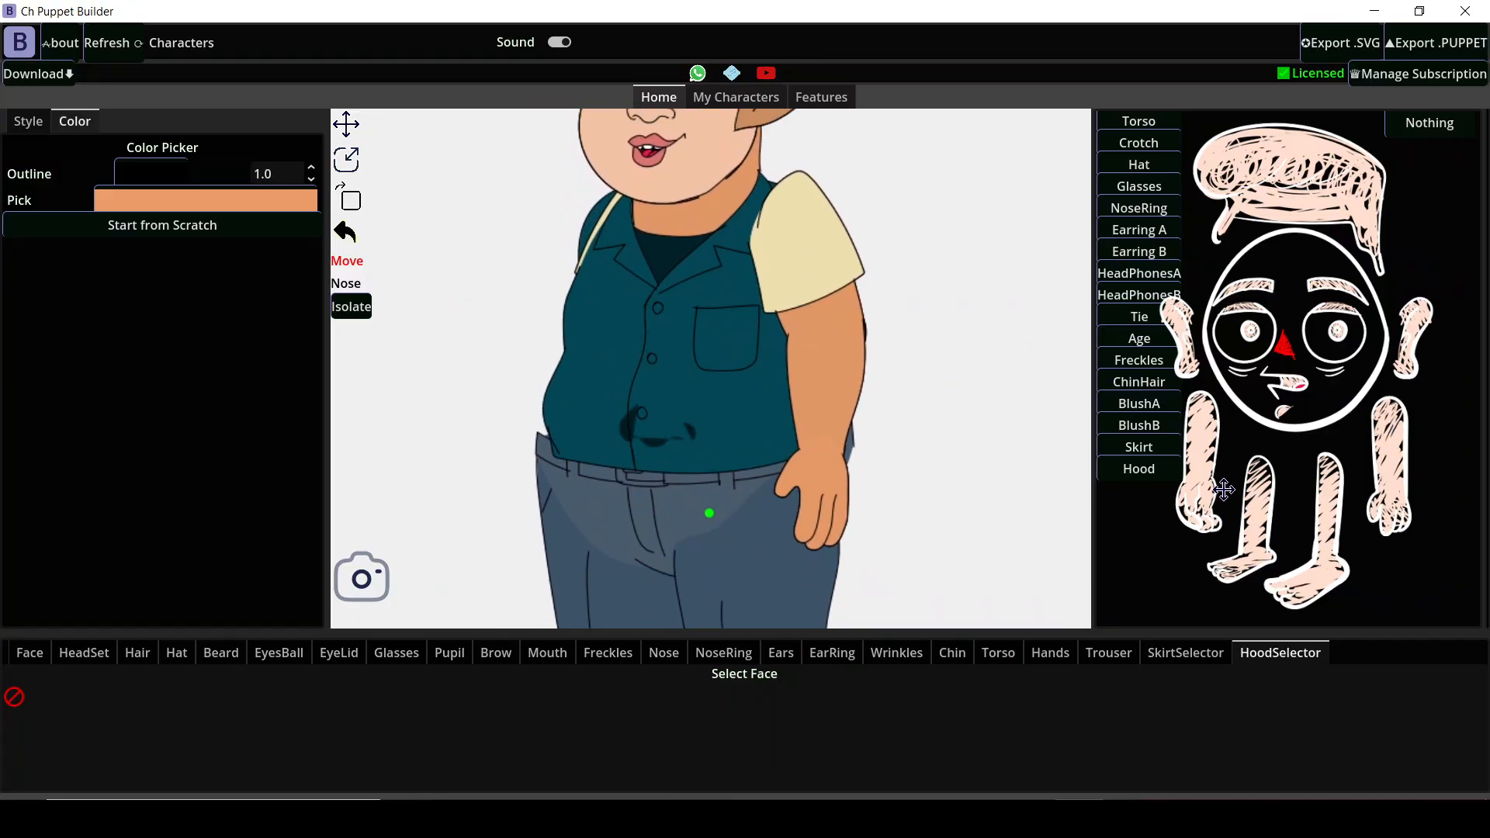
{"action": "left_click", "coordinate": [1401, 439]}
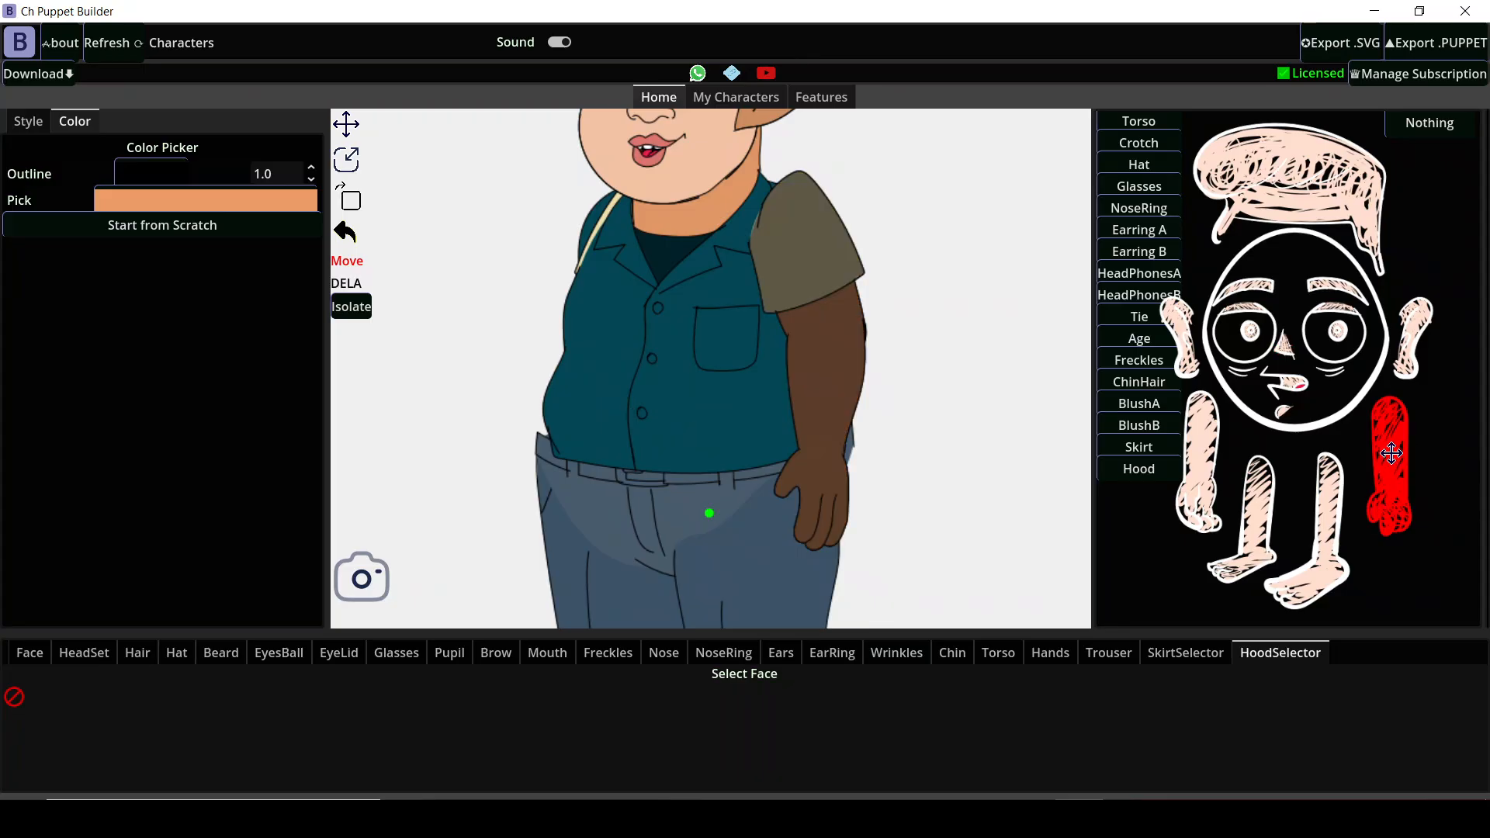
{"action": "left_click_drag", "start_coordinate": [885, 332], "coordinate": [830, 280]}
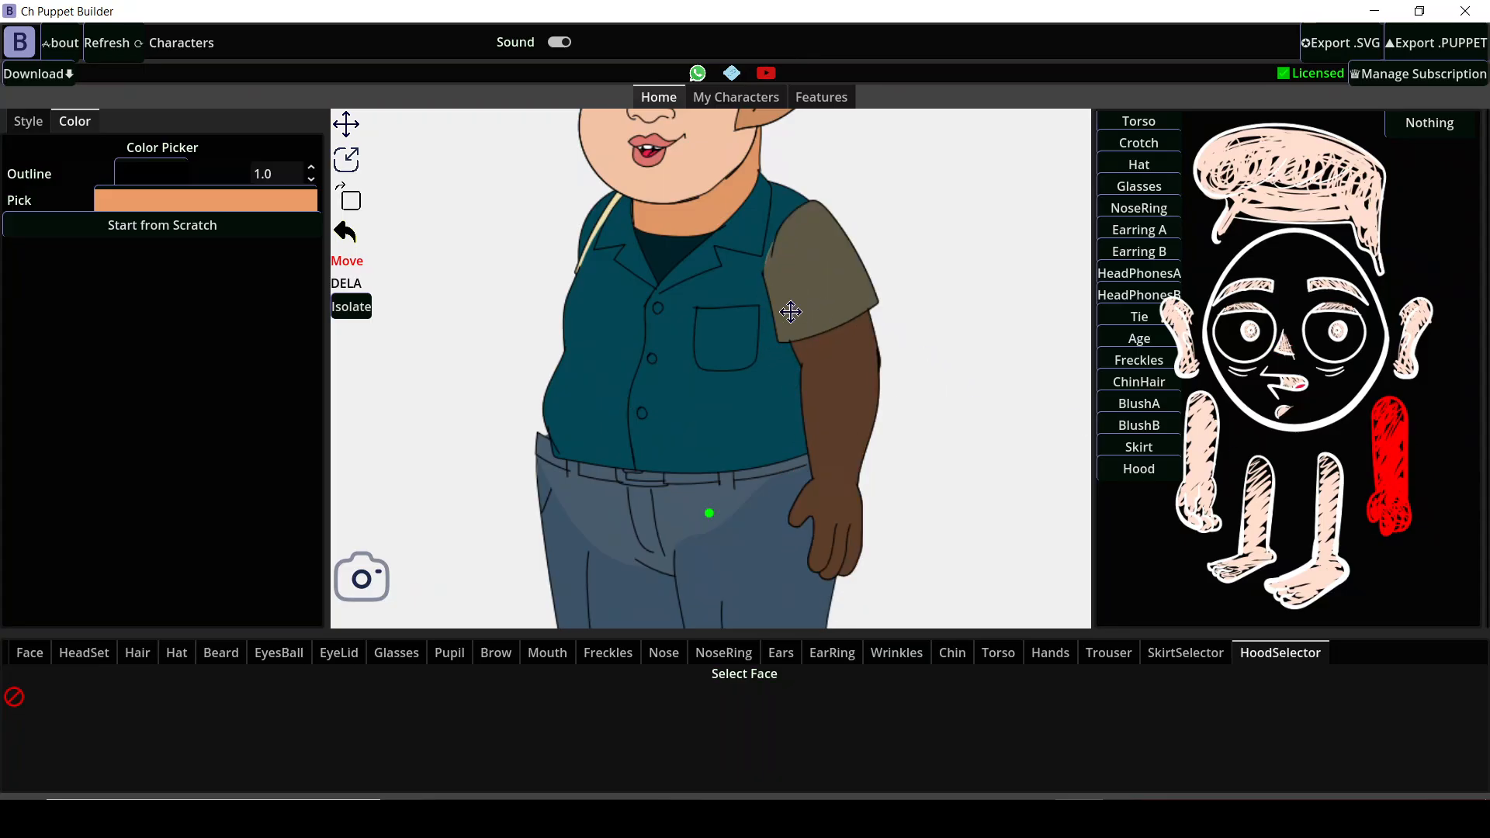
{"action": "left_click", "coordinate": [1185, 406]}
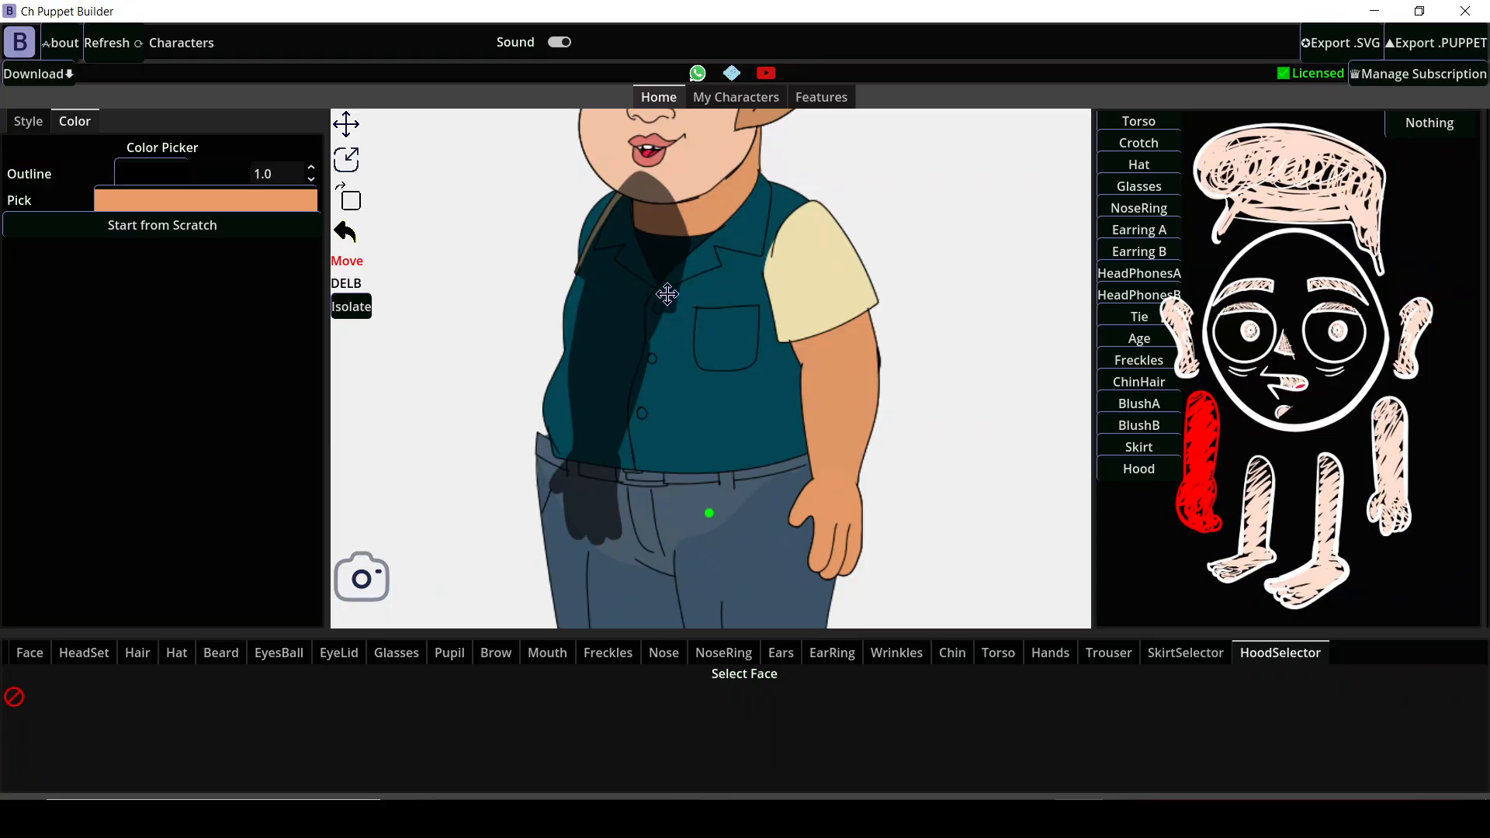
{"action": "left_click_drag", "start_coordinate": [666, 293], "coordinate": [626, 325]}
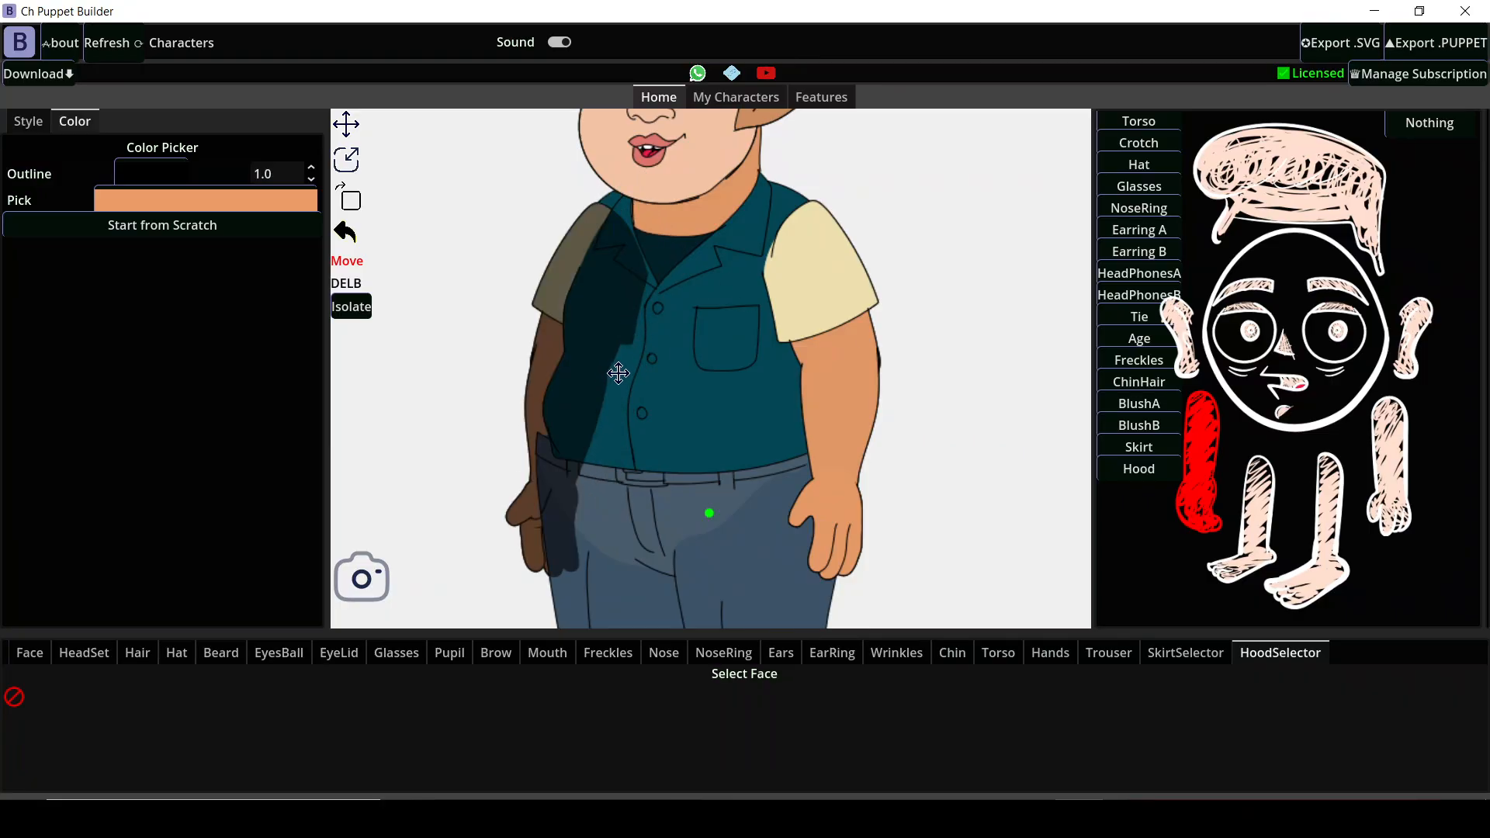
{"action": "scroll", "coordinate": [810, 401], "scroll_direction": "down", "scroll_amount": 3}
{"action": "left_click_drag", "start_coordinate": [847, 419], "coordinate": [854, 218]}
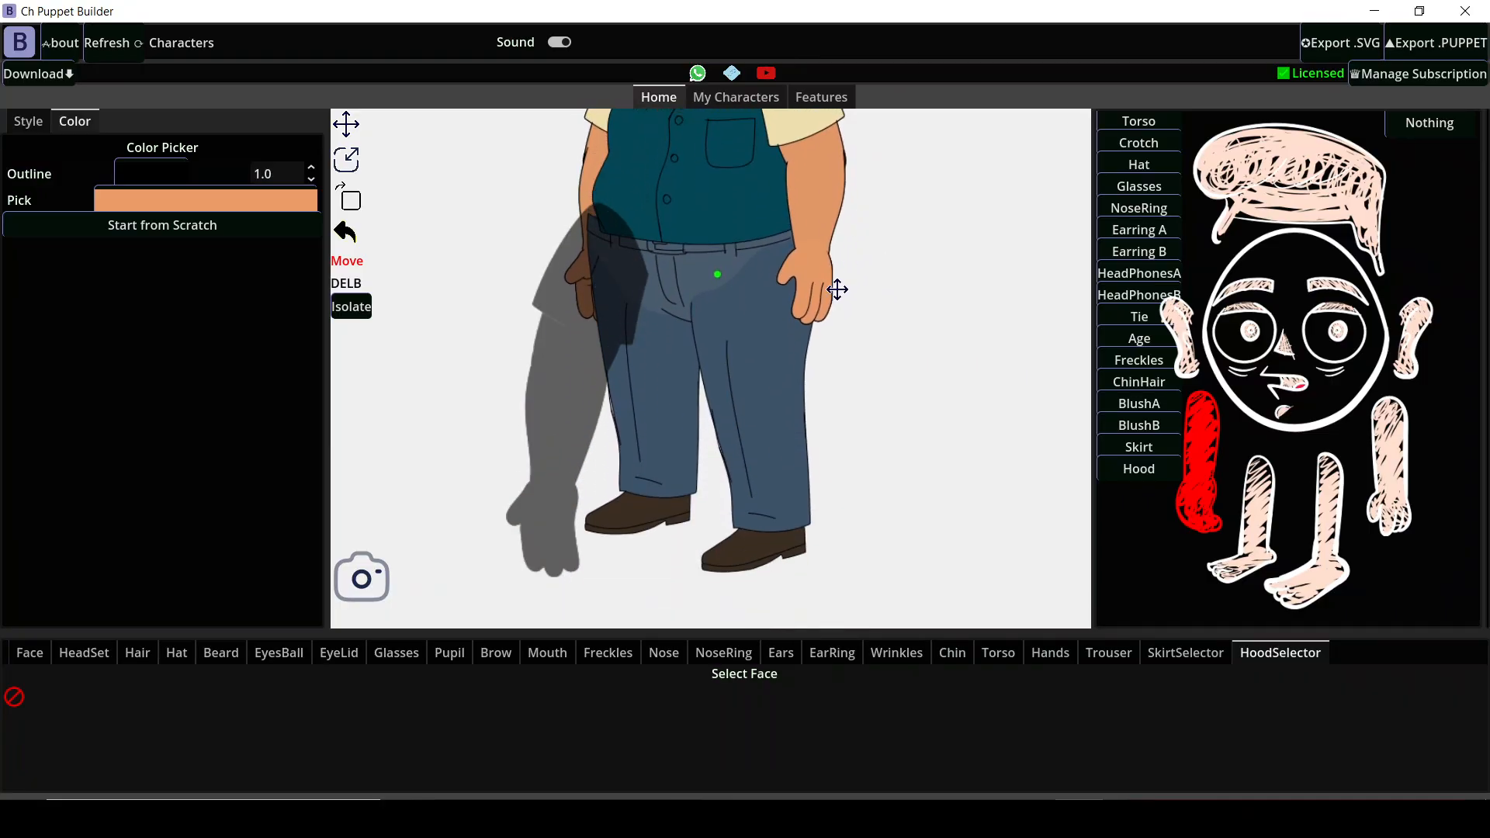
Scale the crotch piece down slightly and move it up so the belt meets the bottom edge of the shirt.
{"action": "scroll", "coordinate": [803, 301], "scroll_direction": "up", "scroll_amount": 4}
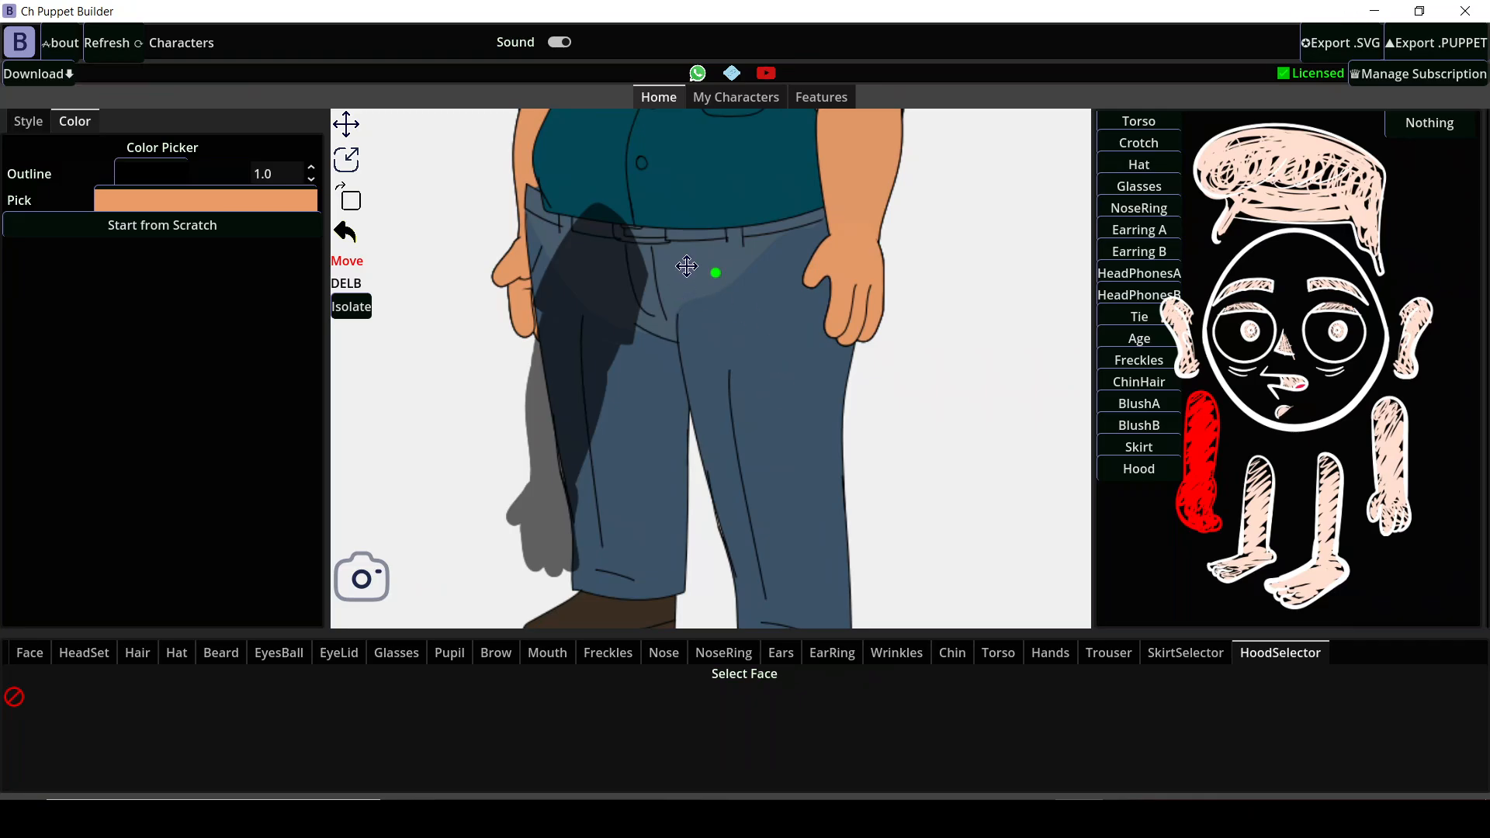
{"action": "left_click", "coordinate": [1155, 142]}
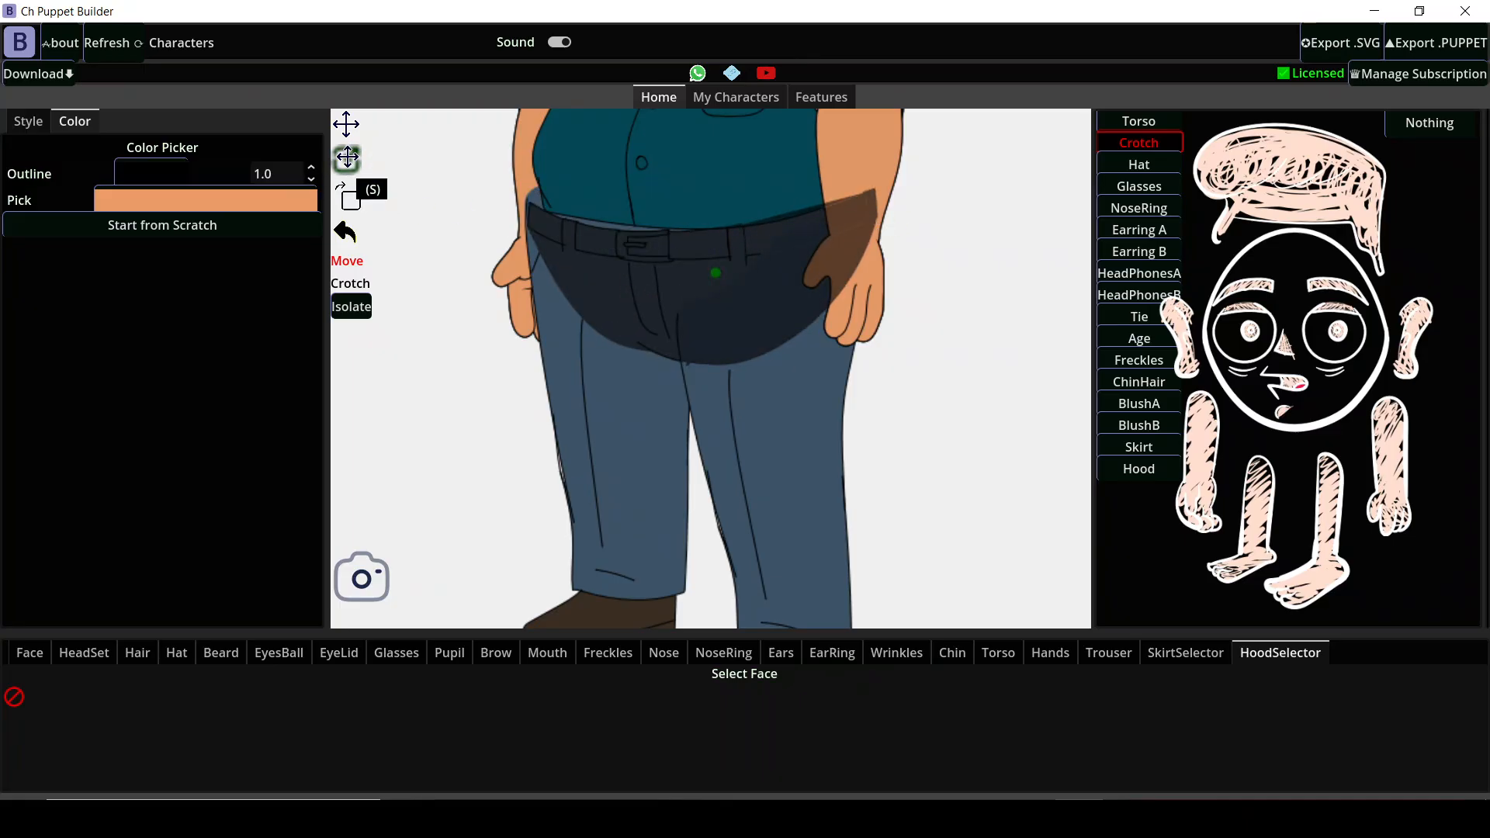
{"action": "left_click", "coordinate": [347, 158]}
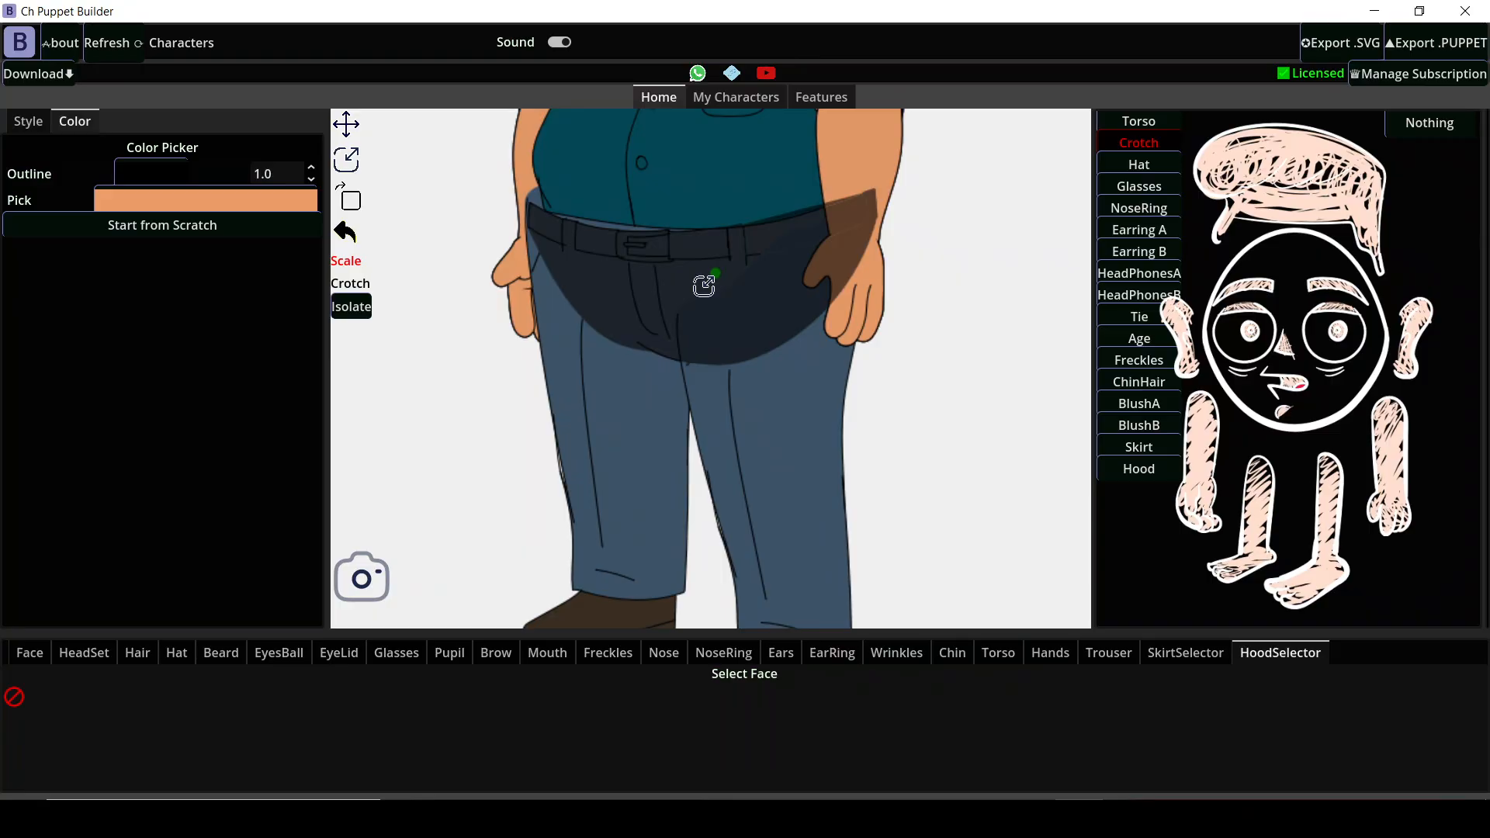
{"action": "scroll", "coordinate": [704, 285], "scroll_direction": "down", "scroll_amount": 1}
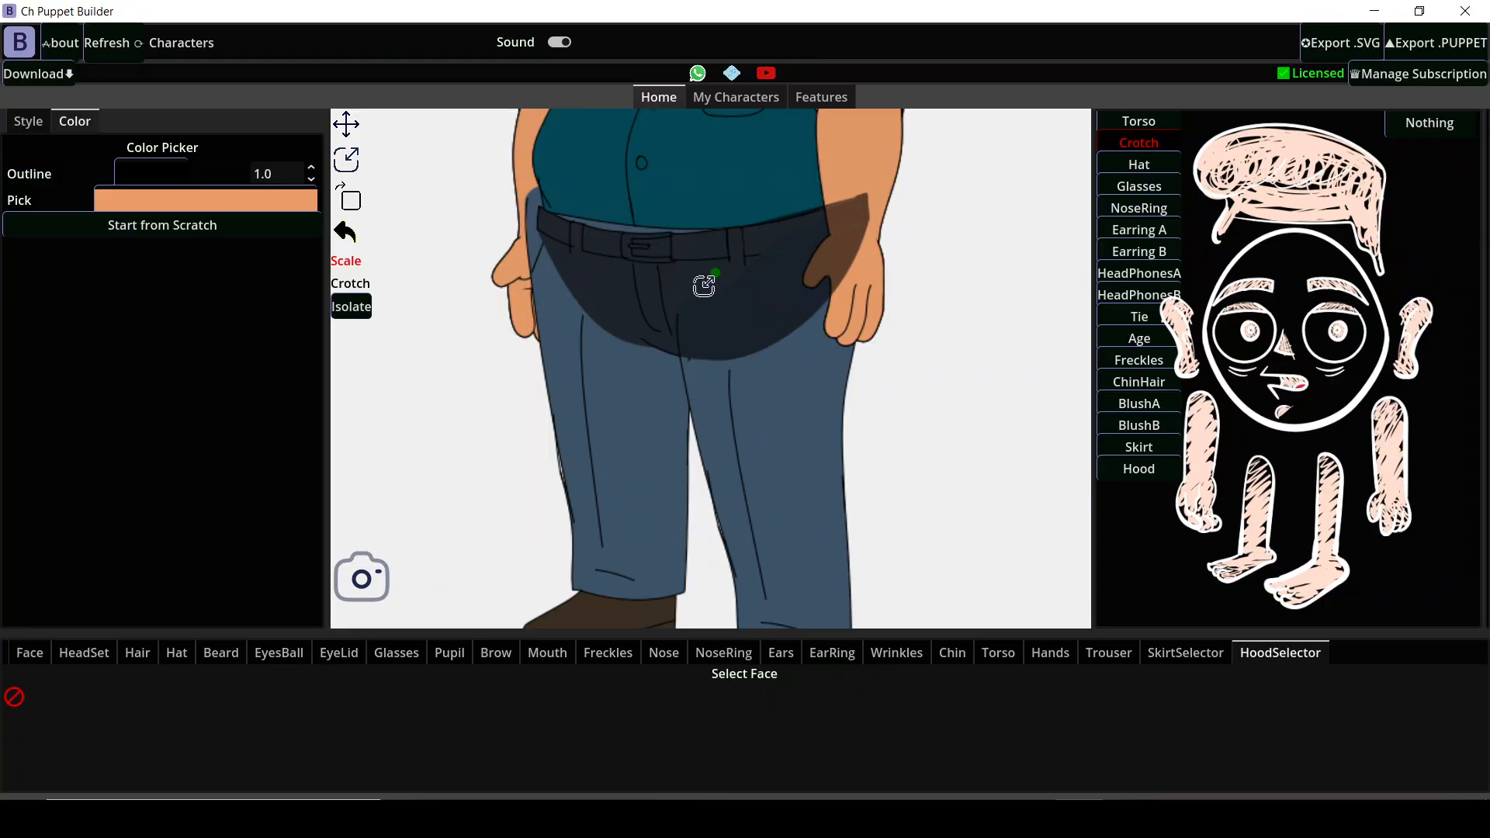
{"action": "left_click_drag", "start_coordinate": [704, 287], "coordinate": [708, 288]}
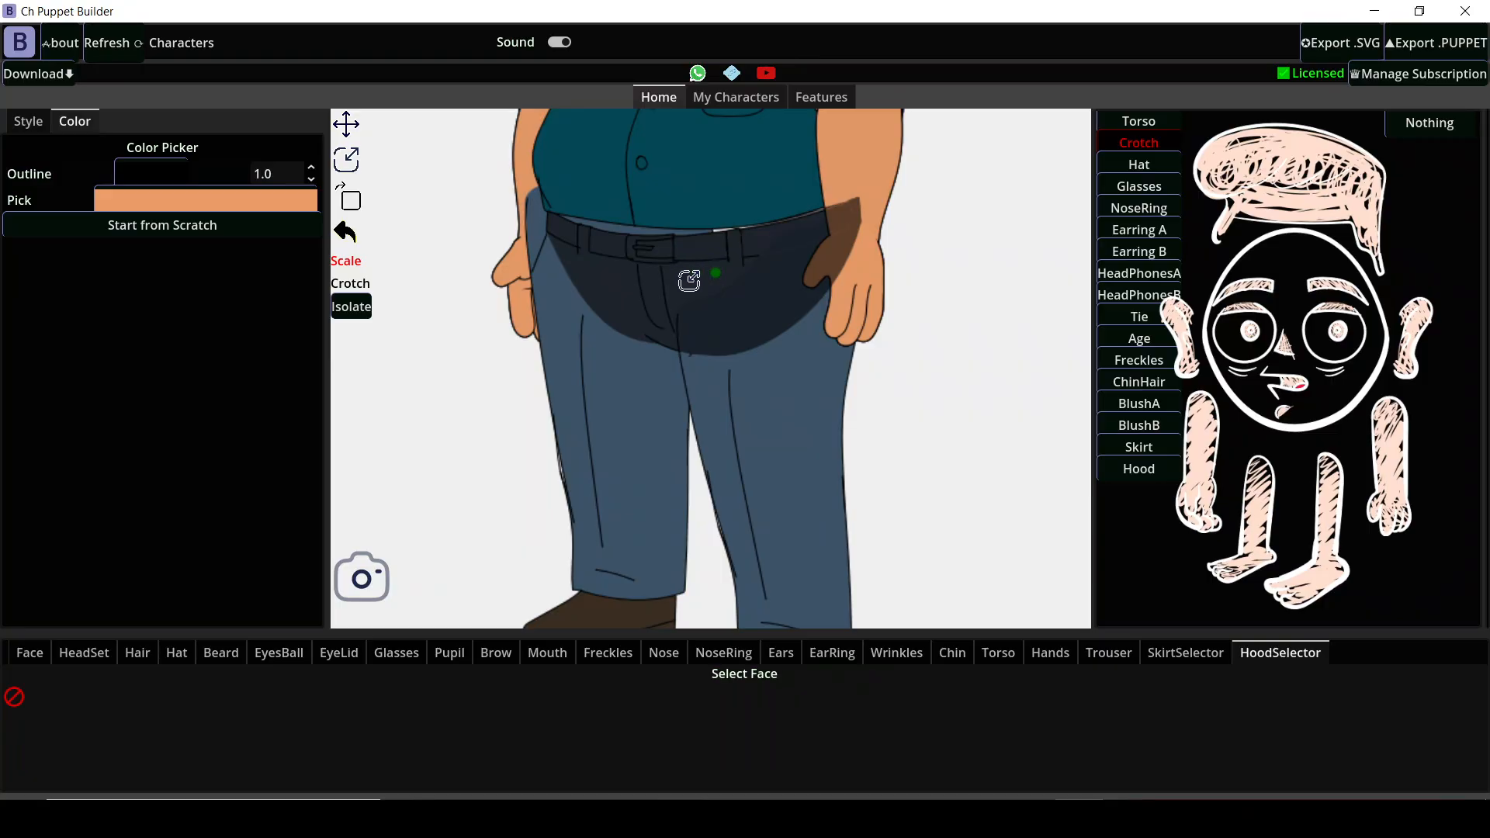
{"action": "left_click", "coordinate": [348, 124]}
{"action": "left_click_drag", "start_coordinate": [649, 330], "coordinate": [666, 326]}
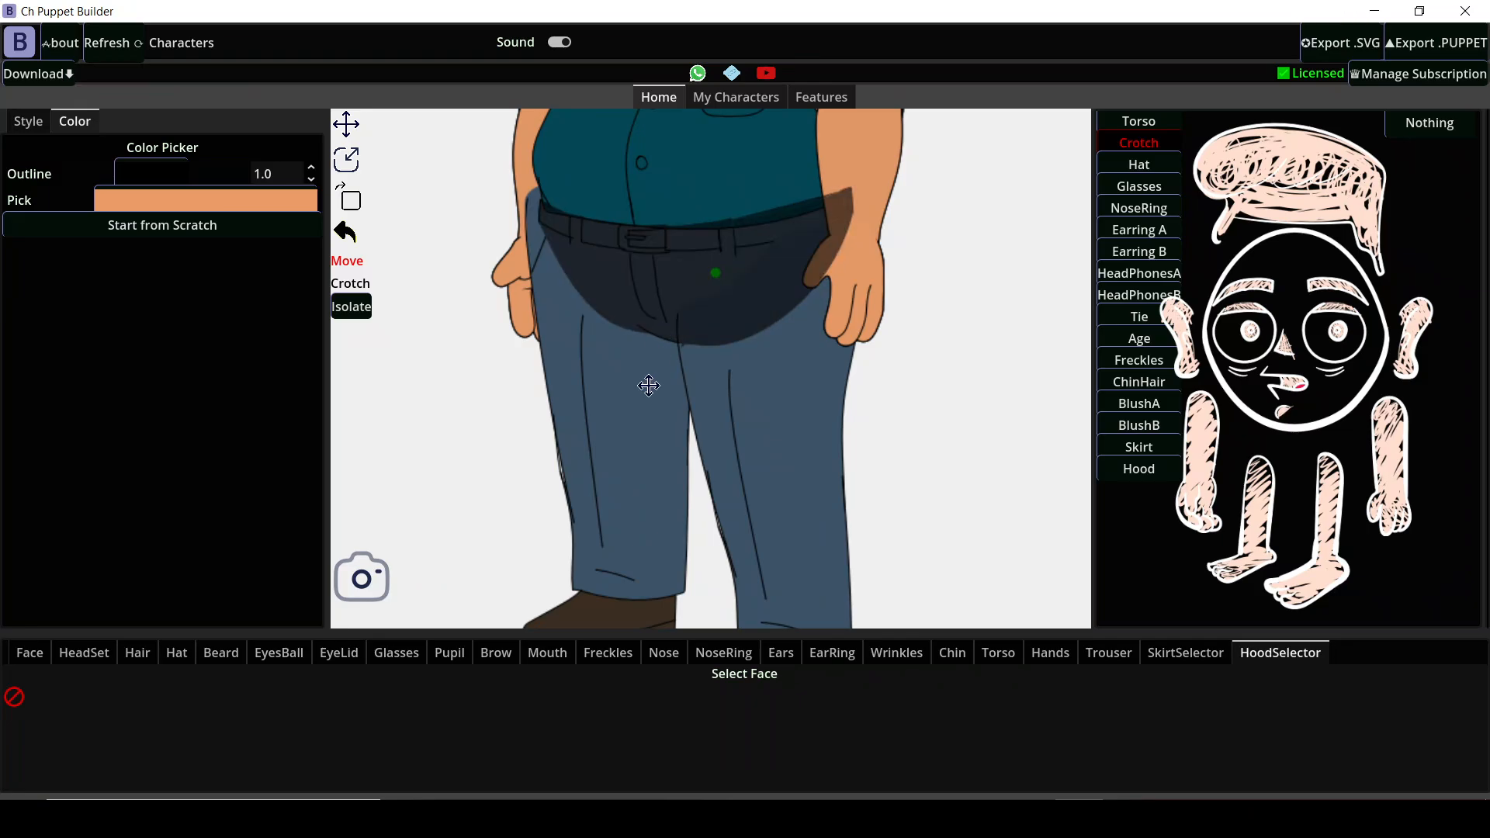
Adjust both trouser legs to fit beneath the crotch piece, moving the rear leg slightly down and right, and clear the part selection.
{"action": "left_click", "coordinate": [1325, 527]}
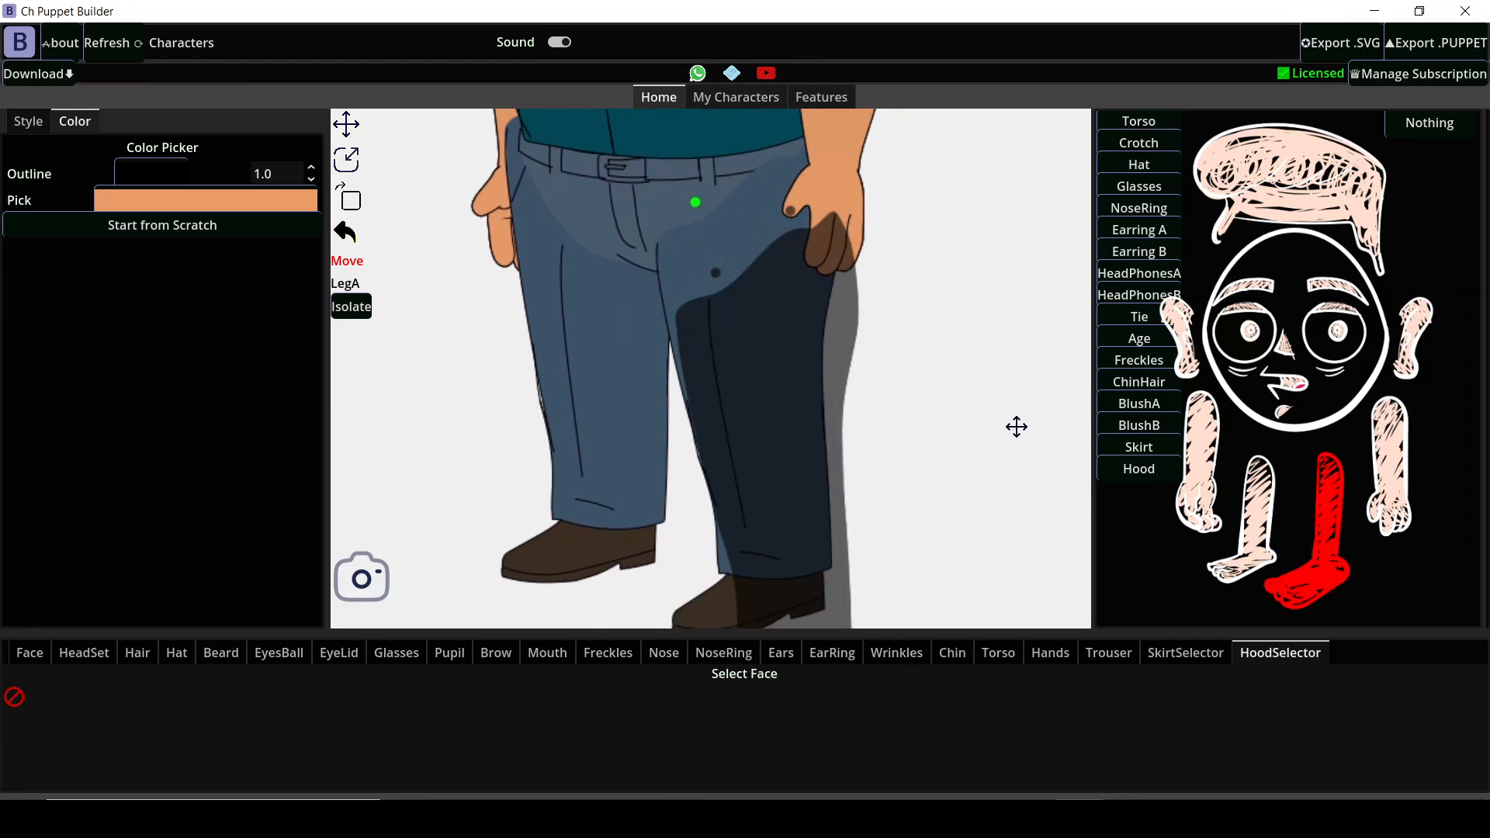
{"action": "left_click_drag", "start_coordinate": [815, 406], "coordinate": [817, 407]}
{"action": "mouse_move", "coordinate": [816, 341]}
{"action": "left_mouse_down"}
{"action": "mouse_move", "coordinate": [815, 365]}
{"action": "mouse_move", "coordinate": [808, 346]}
{"action": "left_mouse_up"}
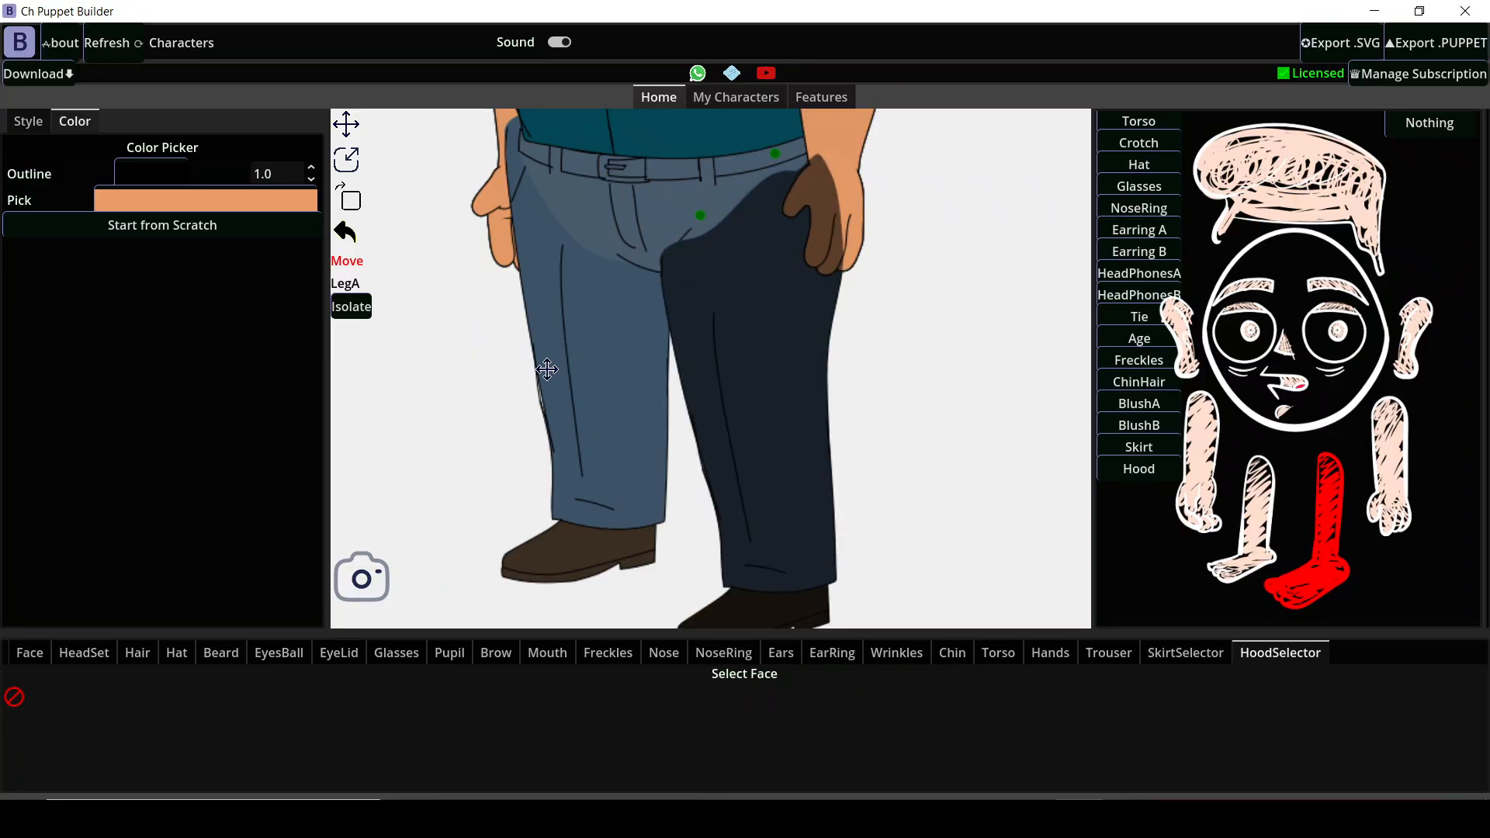
{"action": "left_click", "coordinate": [1267, 497]}
{"action": "mouse_move", "coordinate": [545, 377]}
{"action": "left_mouse_down"}
{"action": "mouse_move", "coordinate": [555, 419]}
{"action": "mouse_move", "coordinate": [551, 397]}
{"action": "left_mouse_up"}
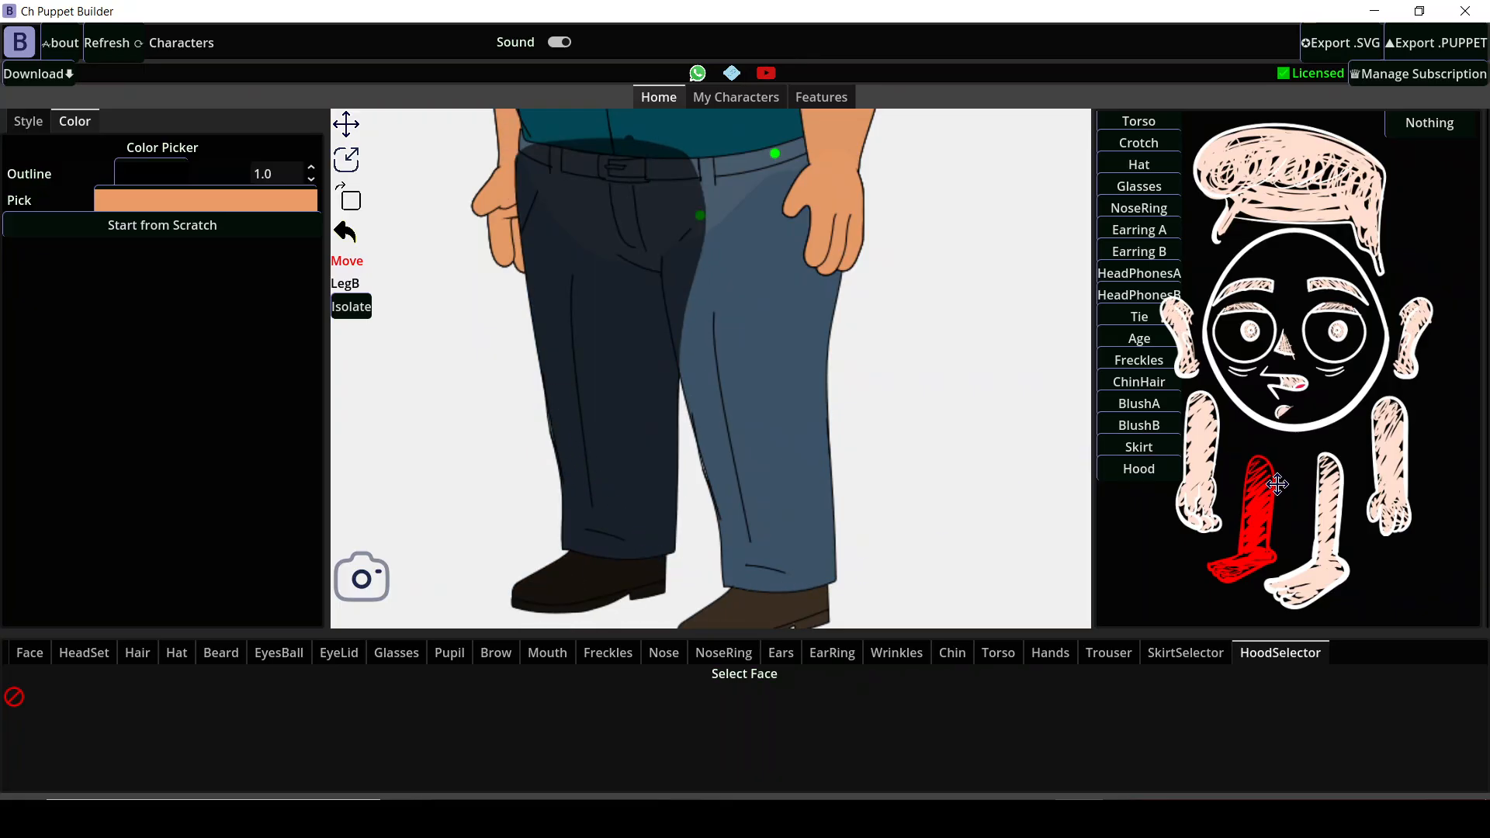
{"action": "left_click", "coordinate": [1324, 500]}
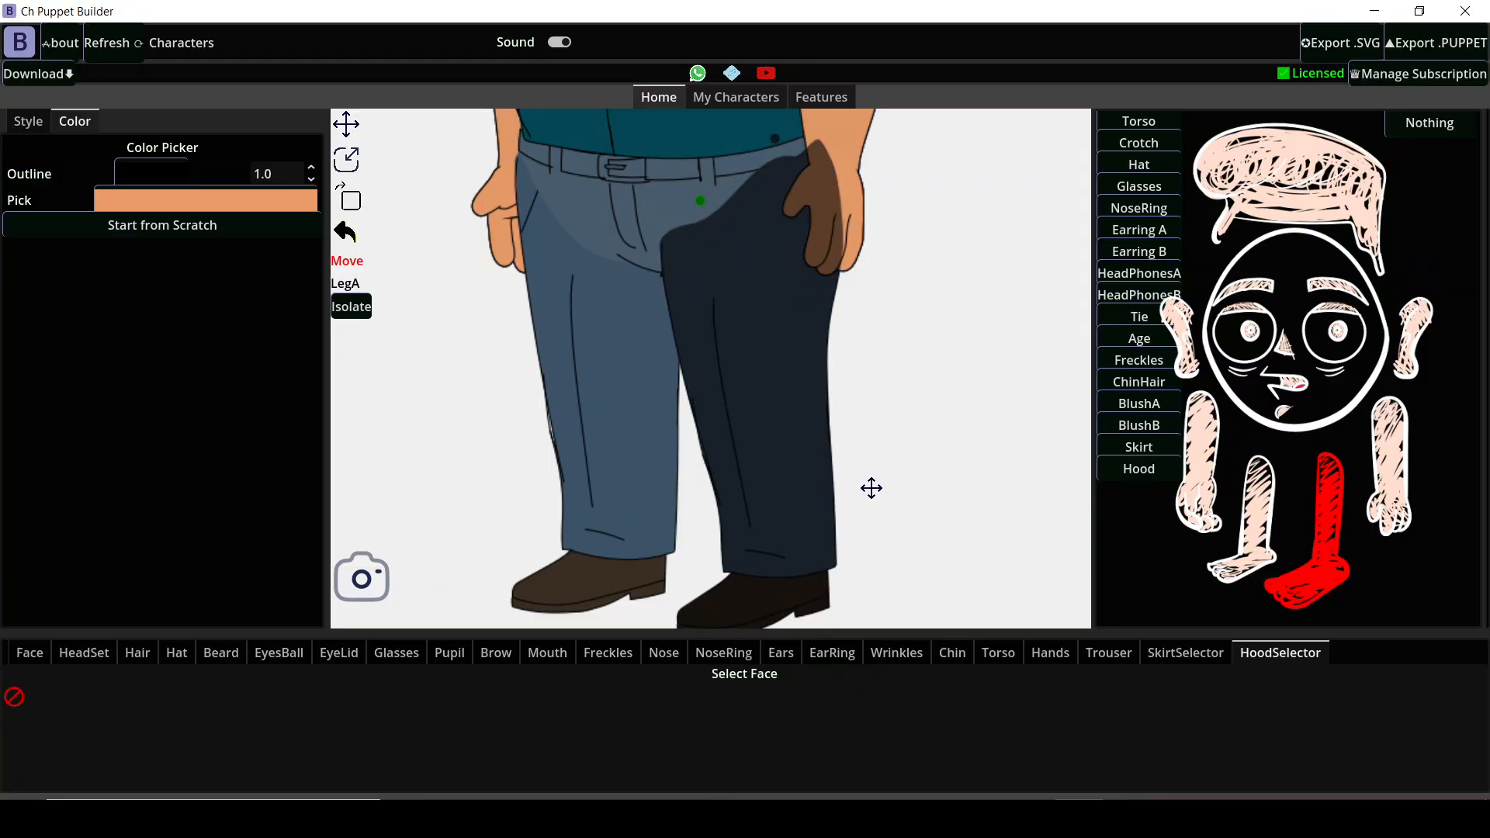
{"action": "scroll", "coordinate": [883, 363], "scroll_direction": "down", "scroll_amount": 5}
{"action": "left_click_drag", "start_coordinate": [876, 291], "coordinate": [881, 460]}
{"action": "left_click_drag", "start_coordinate": [883, 382], "coordinate": [898, 446]}
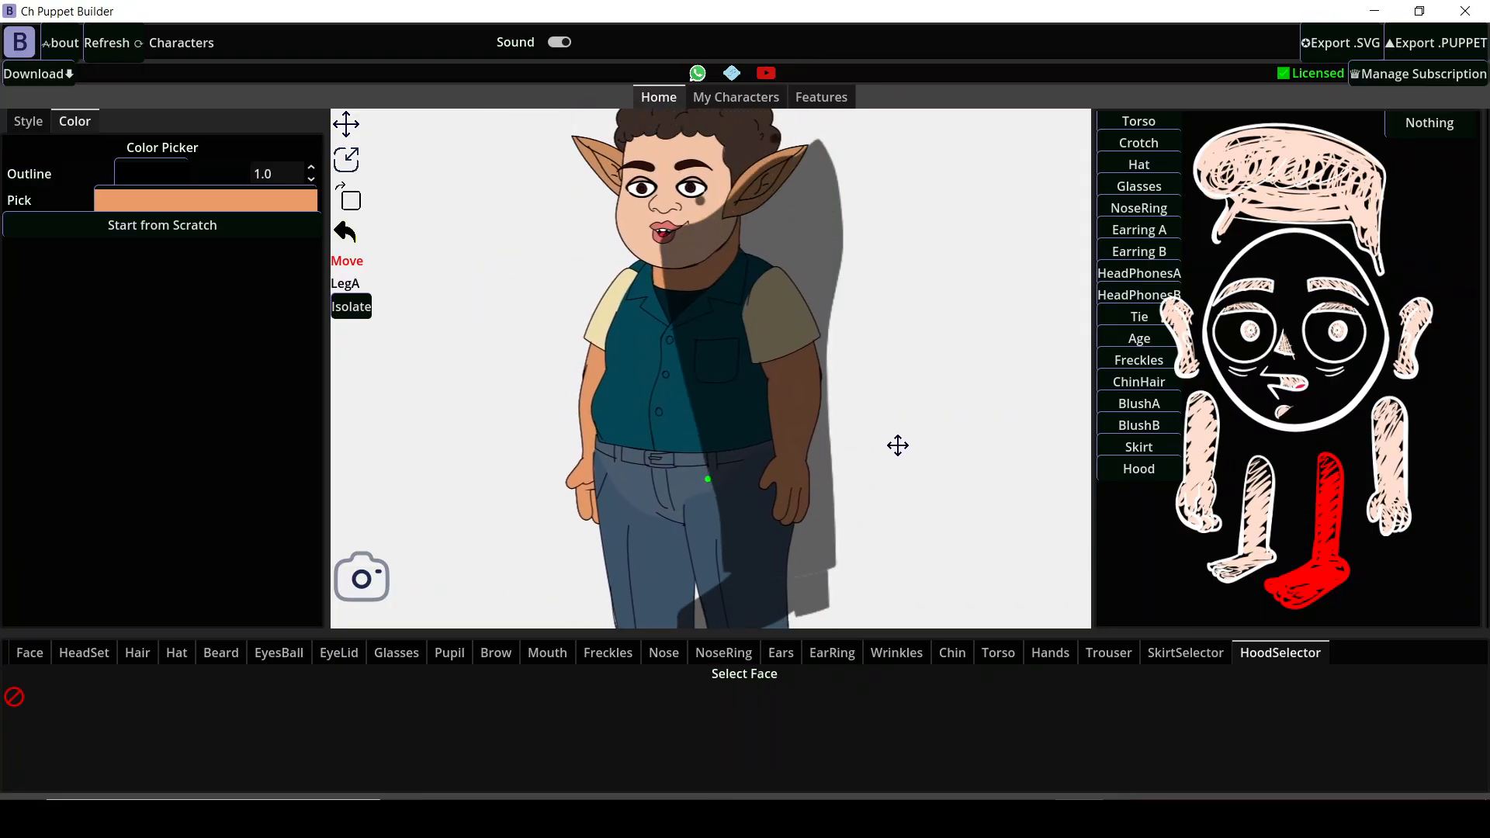
{"action": "scroll", "coordinate": [812, 323], "scroll_direction": "down", "scroll_amount": 1}
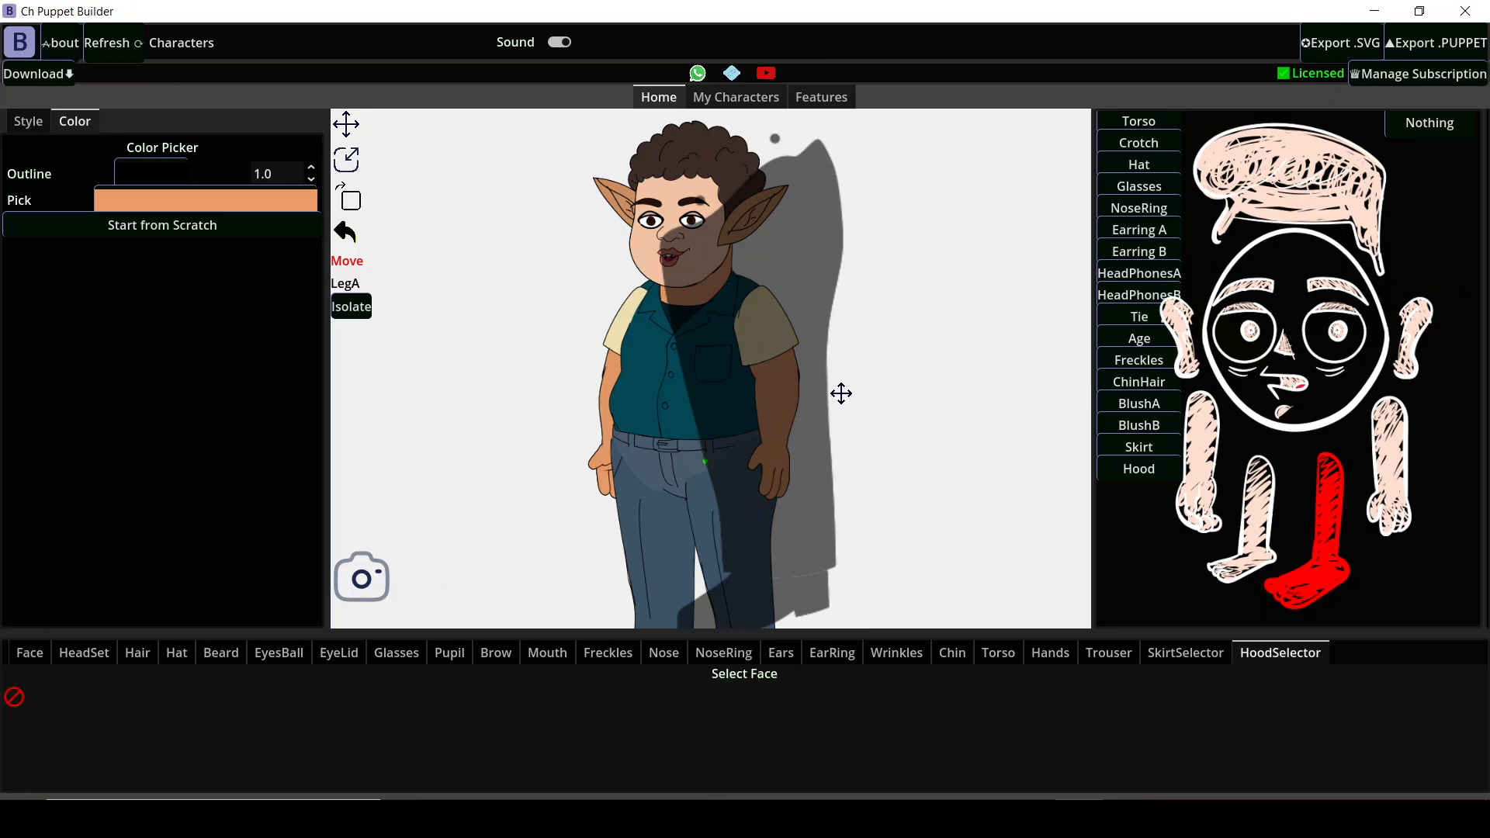
{"action": "left_click", "coordinate": [1420, 131]}
Recolour the cream shirt sleeves to light blue, aeceed.
{"action": "scroll", "coordinate": [670, 246], "scroll_direction": "up", "scroll_amount": 7}
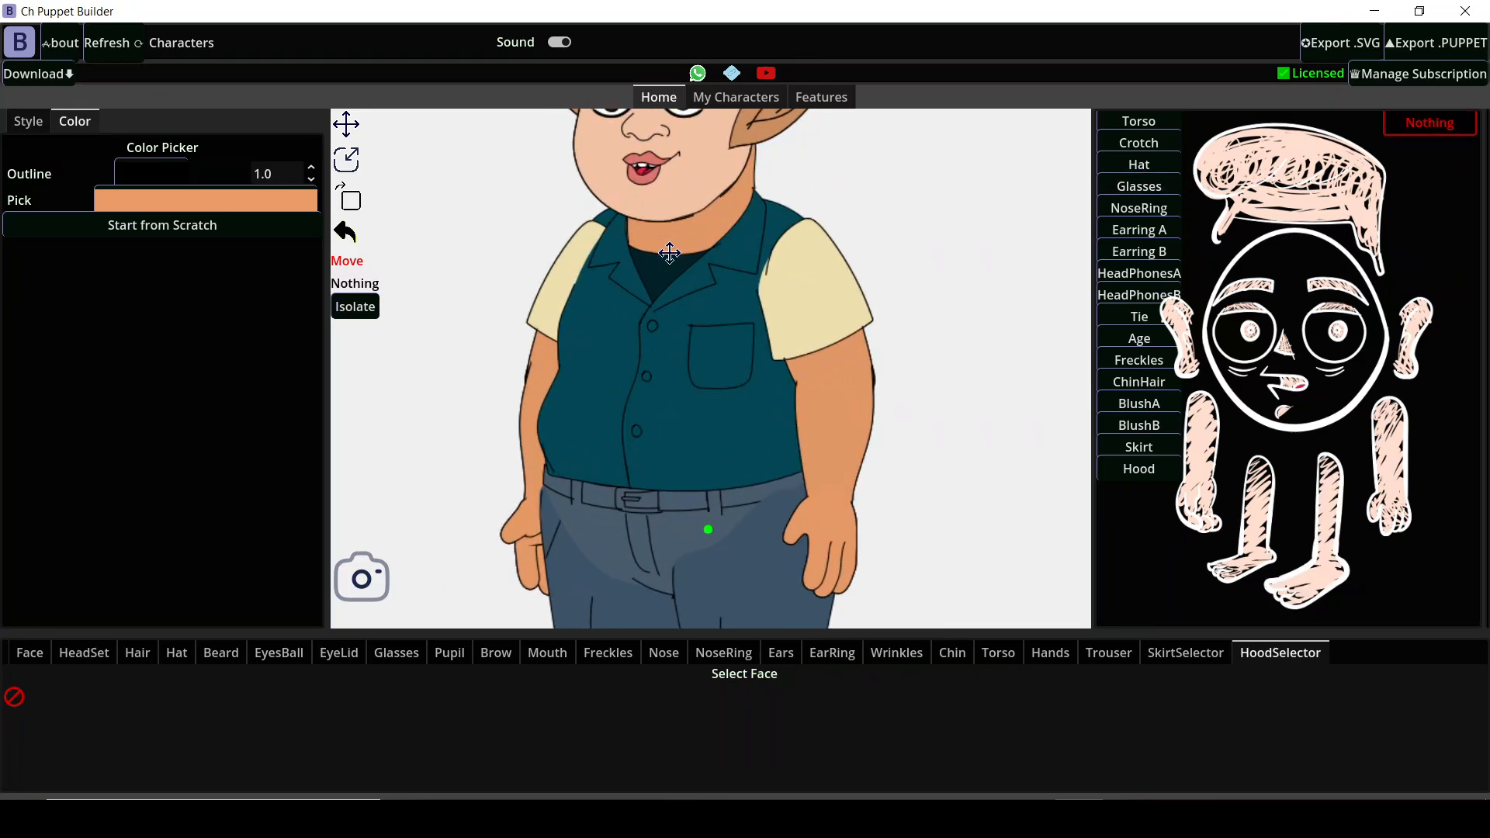
{"action": "left_click_drag", "start_coordinate": [723, 259], "coordinate": [731, 420]}
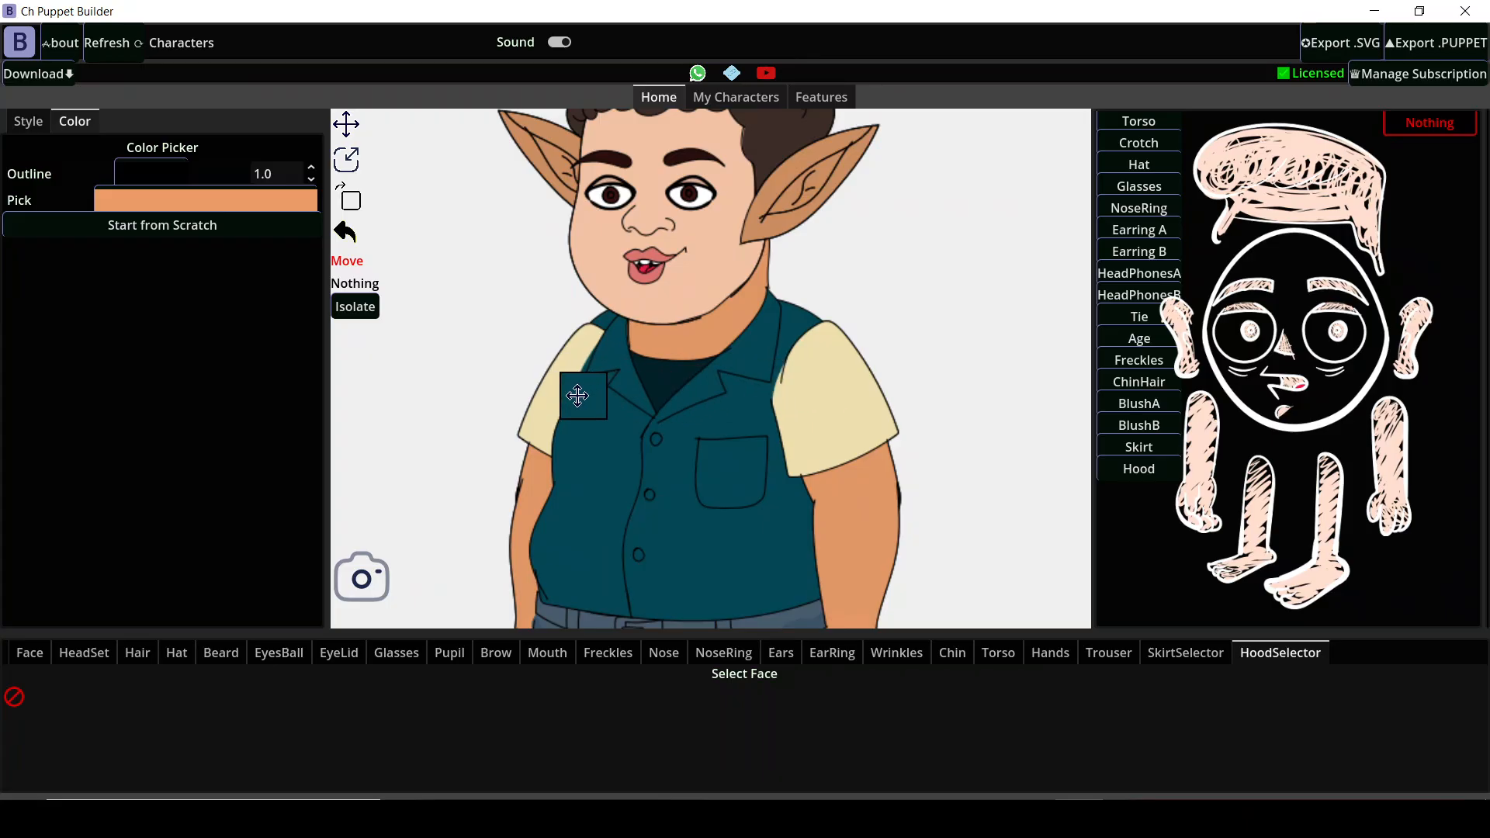
{"action": "left_click", "coordinate": [834, 403]}
{"action": "left_click", "coordinate": [196, 203]}
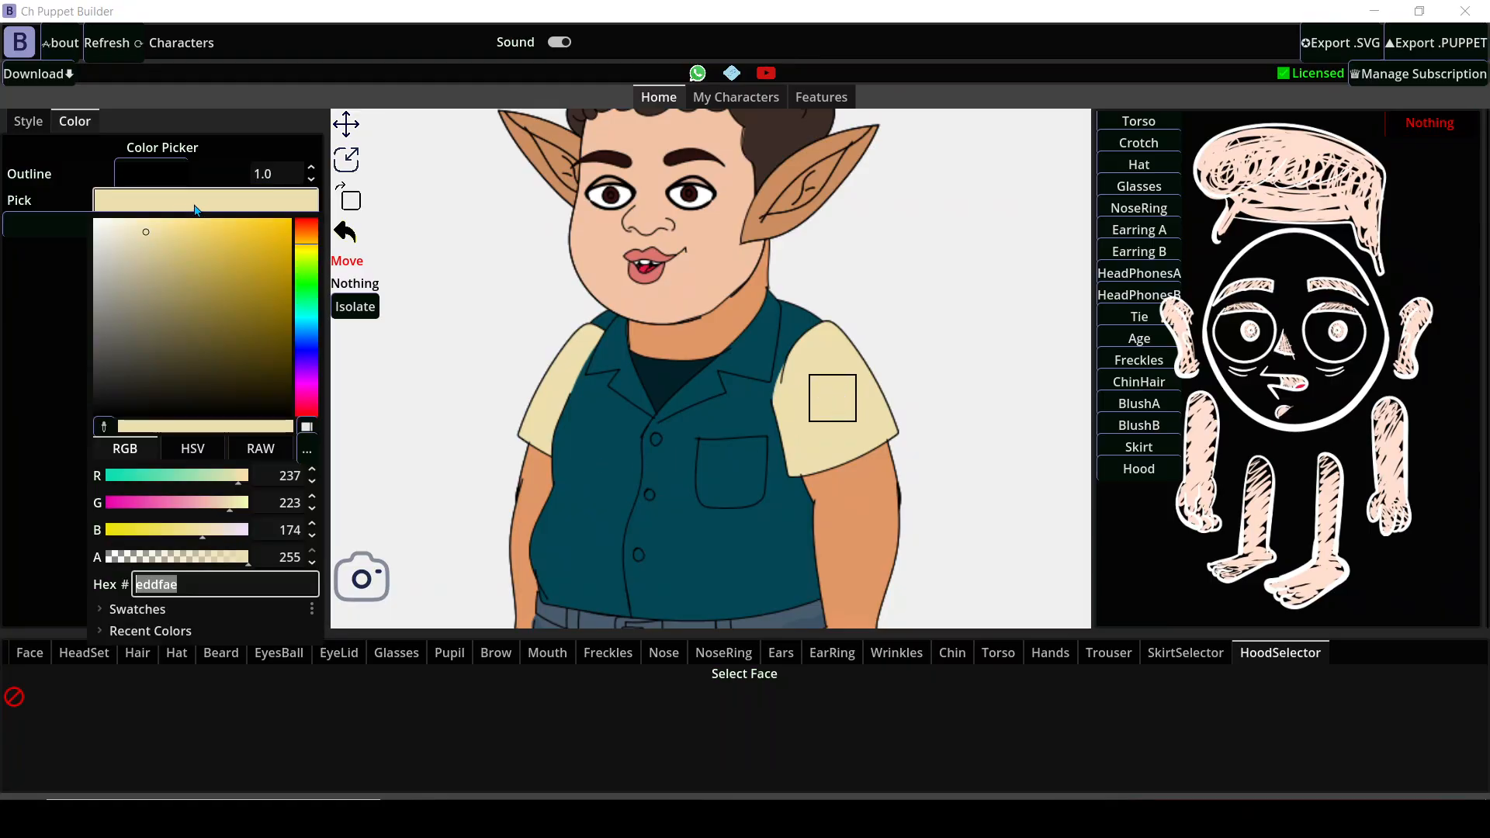
{"action": "left_click", "coordinate": [187, 205]}
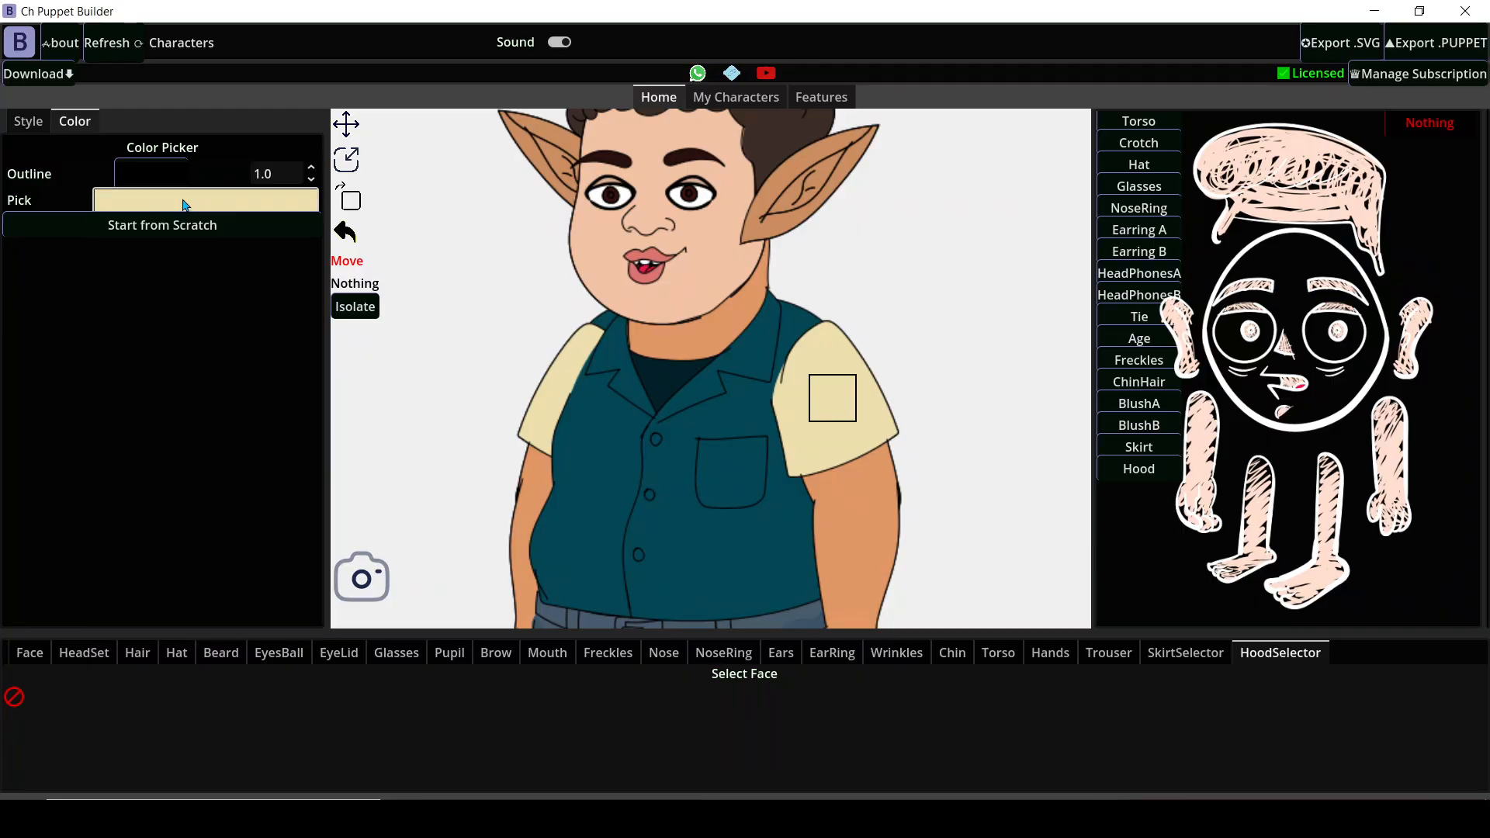
{"action": "left_click", "coordinate": [214, 205]}
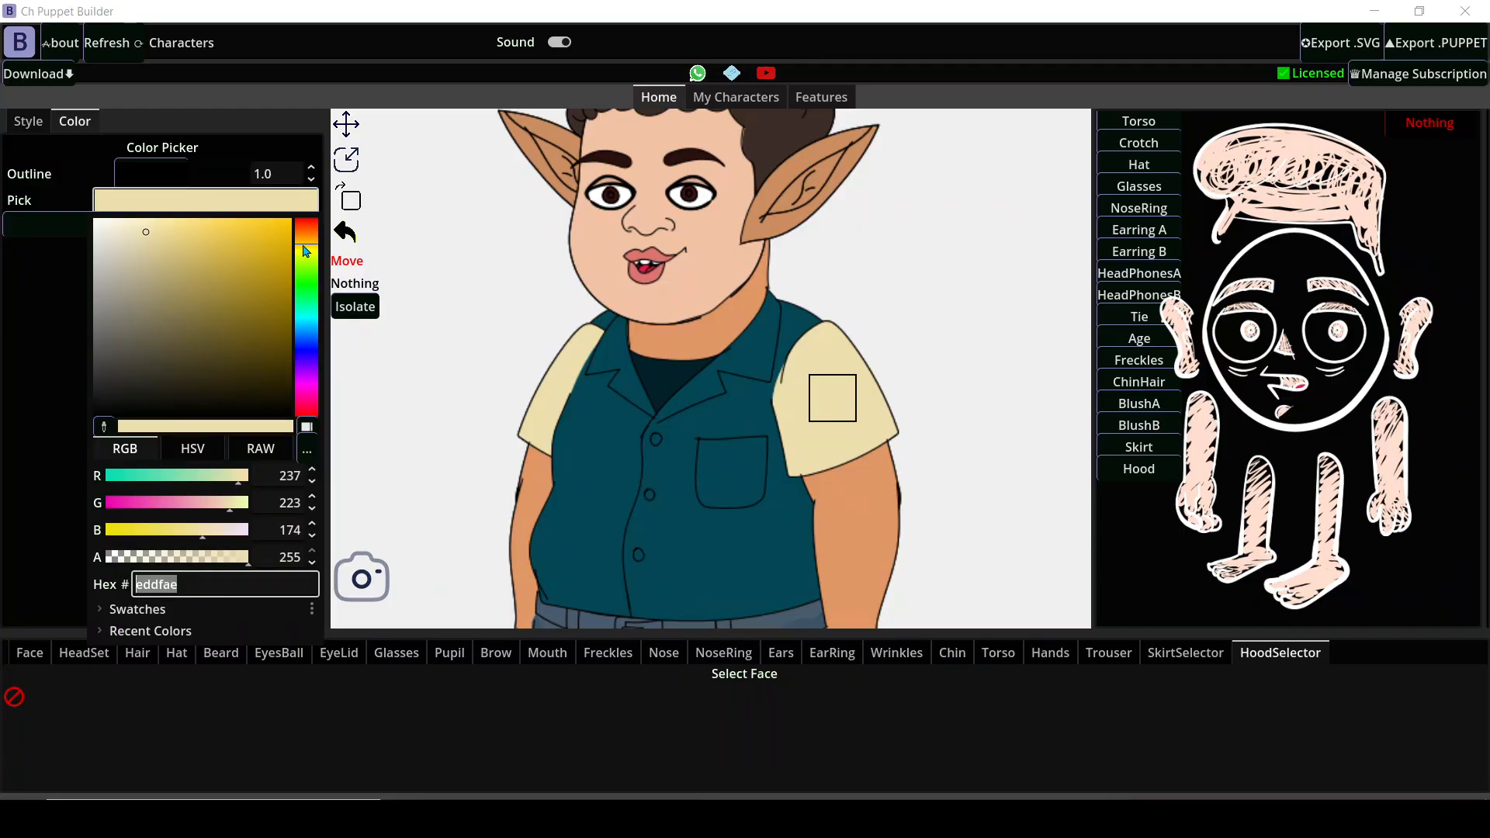
{"action": "left_click_drag", "start_coordinate": [306, 251], "coordinate": [312, 234]}
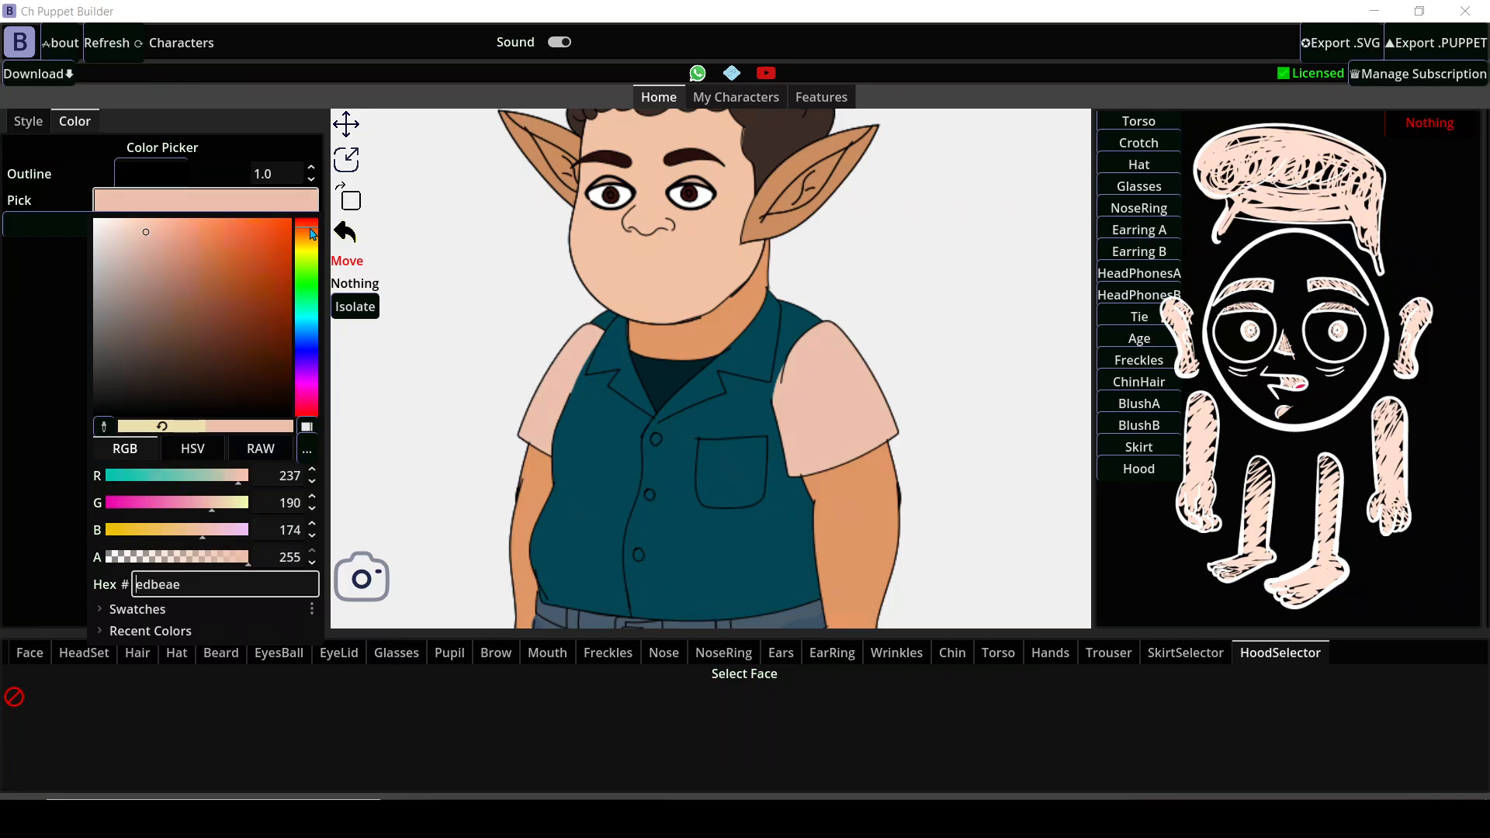
{"action": "left_click", "coordinate": [308, 339]}
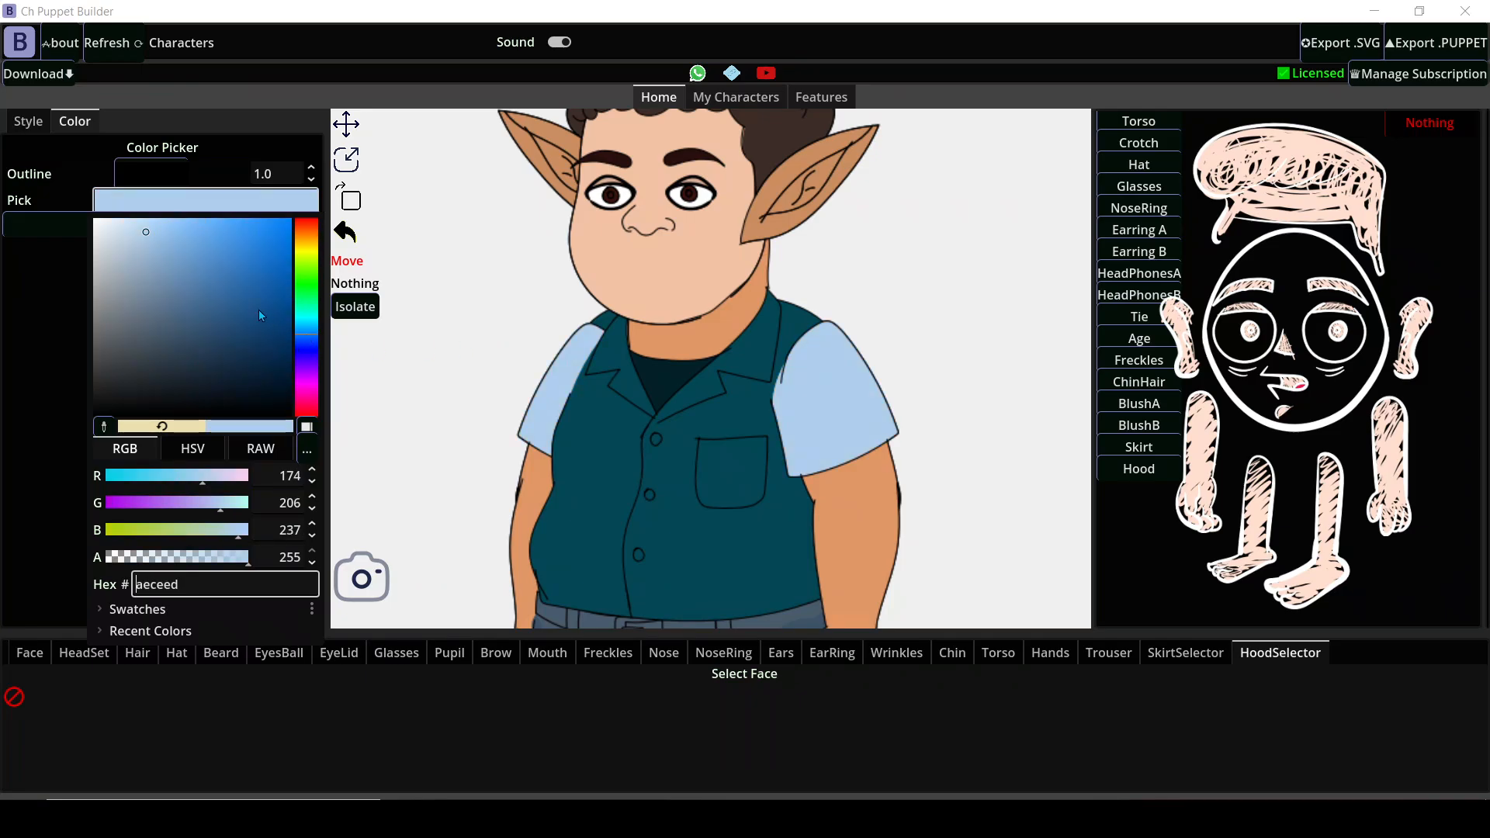
{"action": "left_click", "coordinate": [795, 421]}
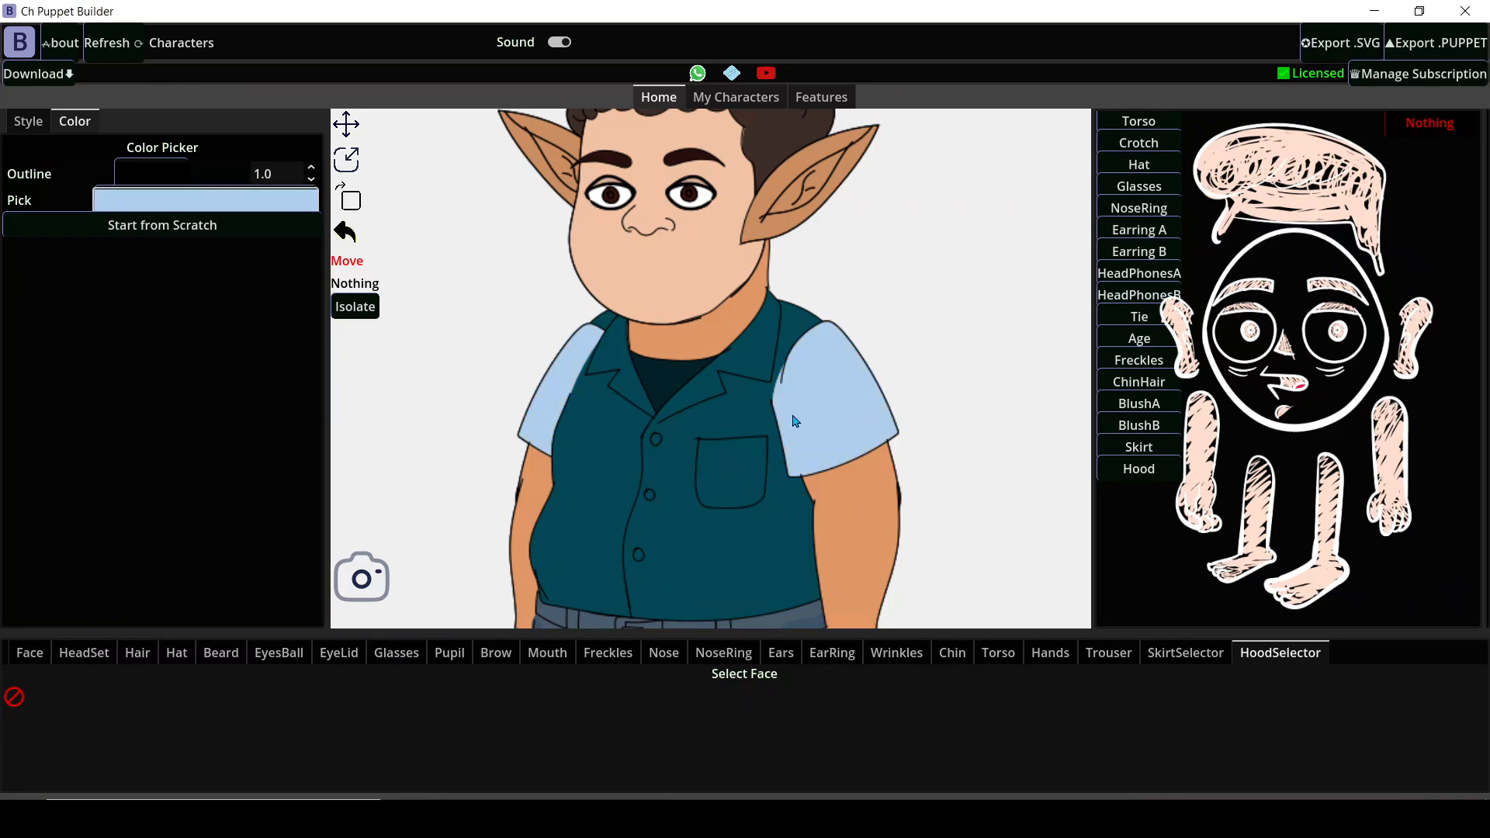
Recolour the teal shirt body to match the sleeves by sampling their light blue, aeceed.
{"action": "left_click", "coordinate": [678, 532]}
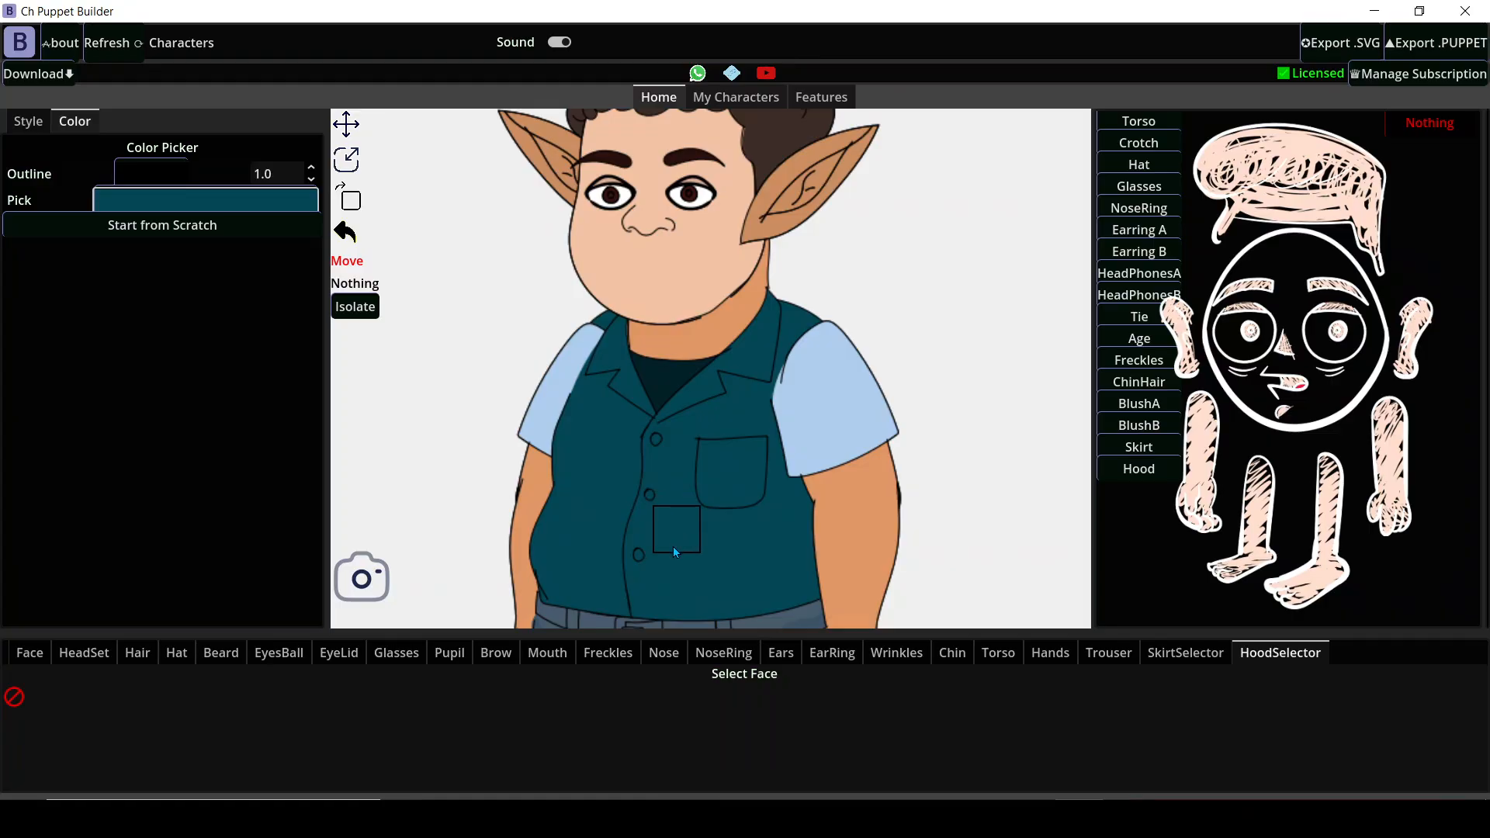
{"action": "left_click", "coordinate": [161, 203]}
{"action": "left_click", "coordinate": [103, 426]}
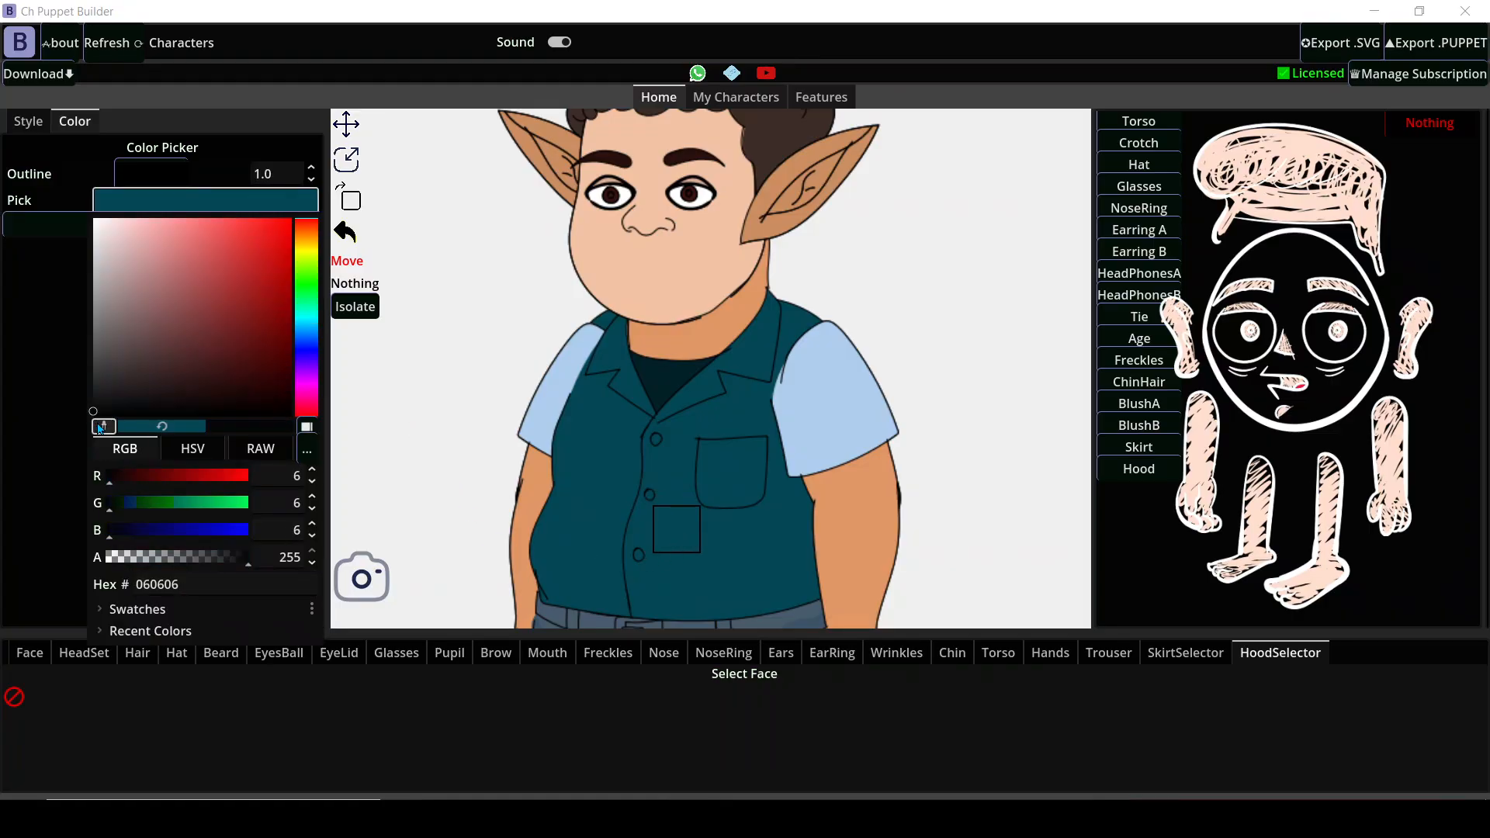
{"action": "left_click", "coordinate": [785, 423]}
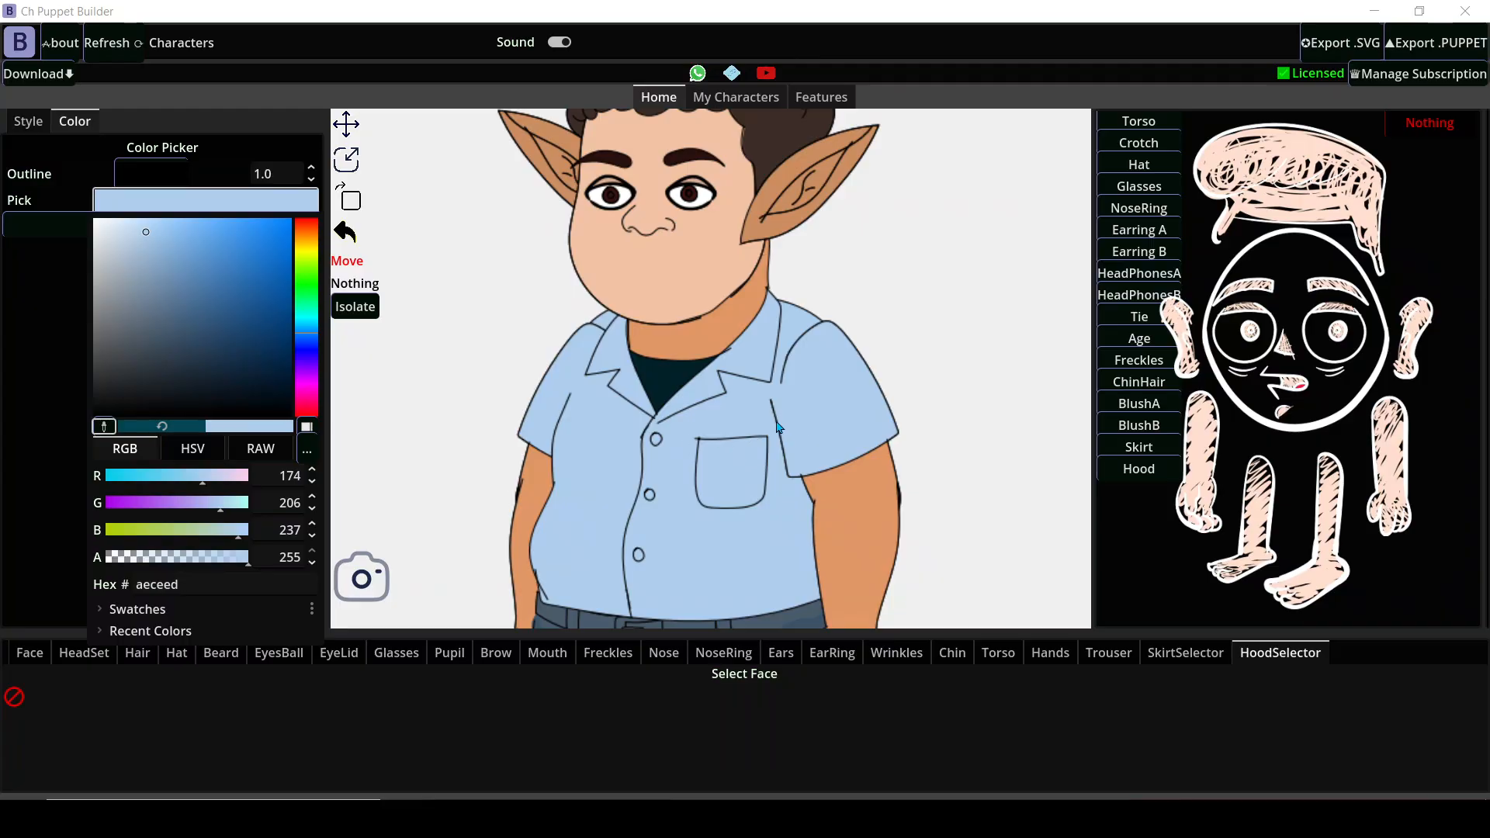
{"action": "left_click", "coordinate": [672, 392]}
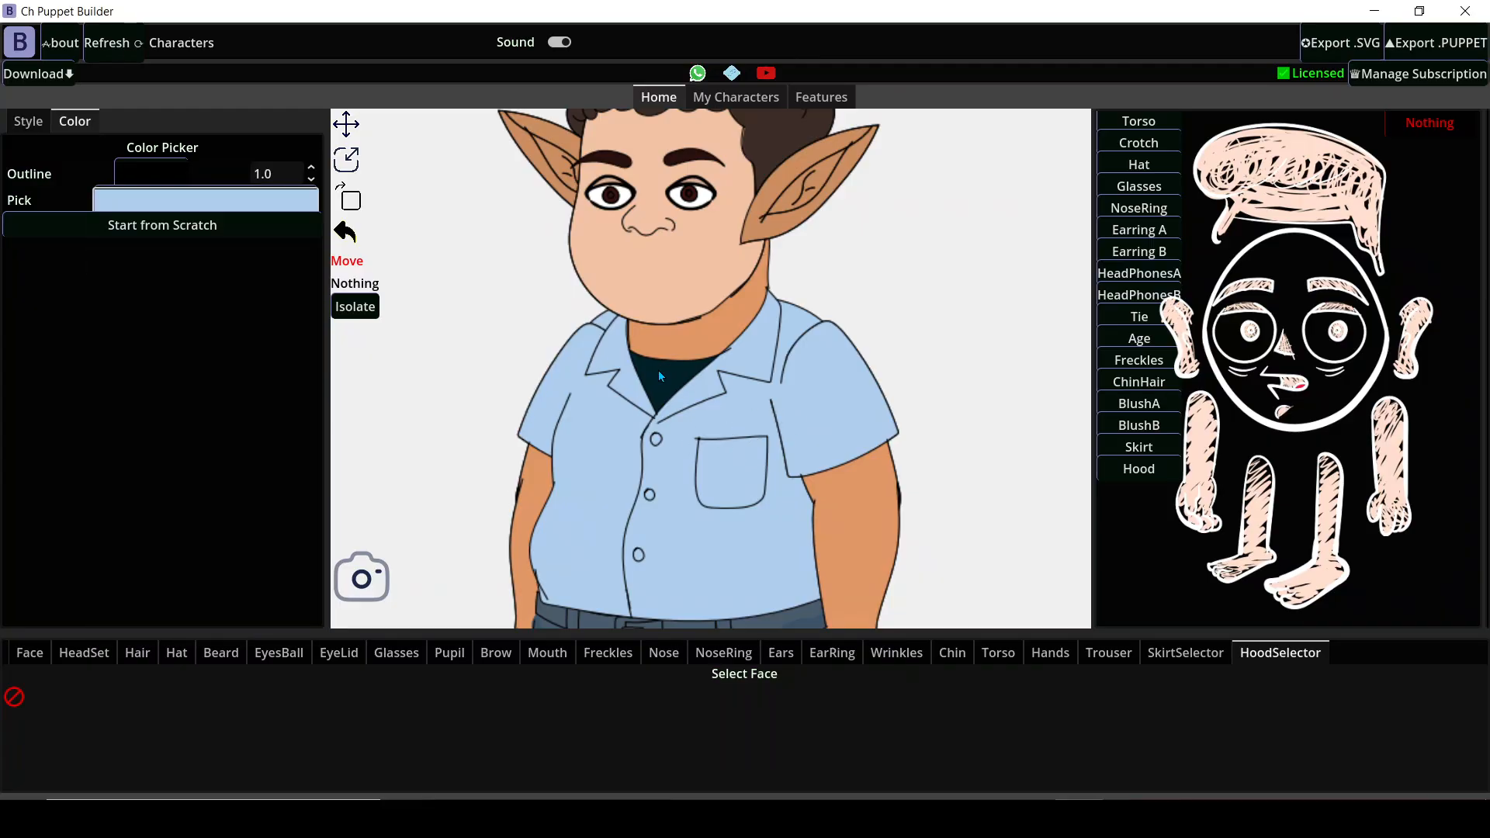
Change the dark undershirt at the collar to an off-white, e5f1f4.
{"action": "left_click", "coordinate": [663, 380]}
{"action": "left_click", "coordinate": [233, 200]}
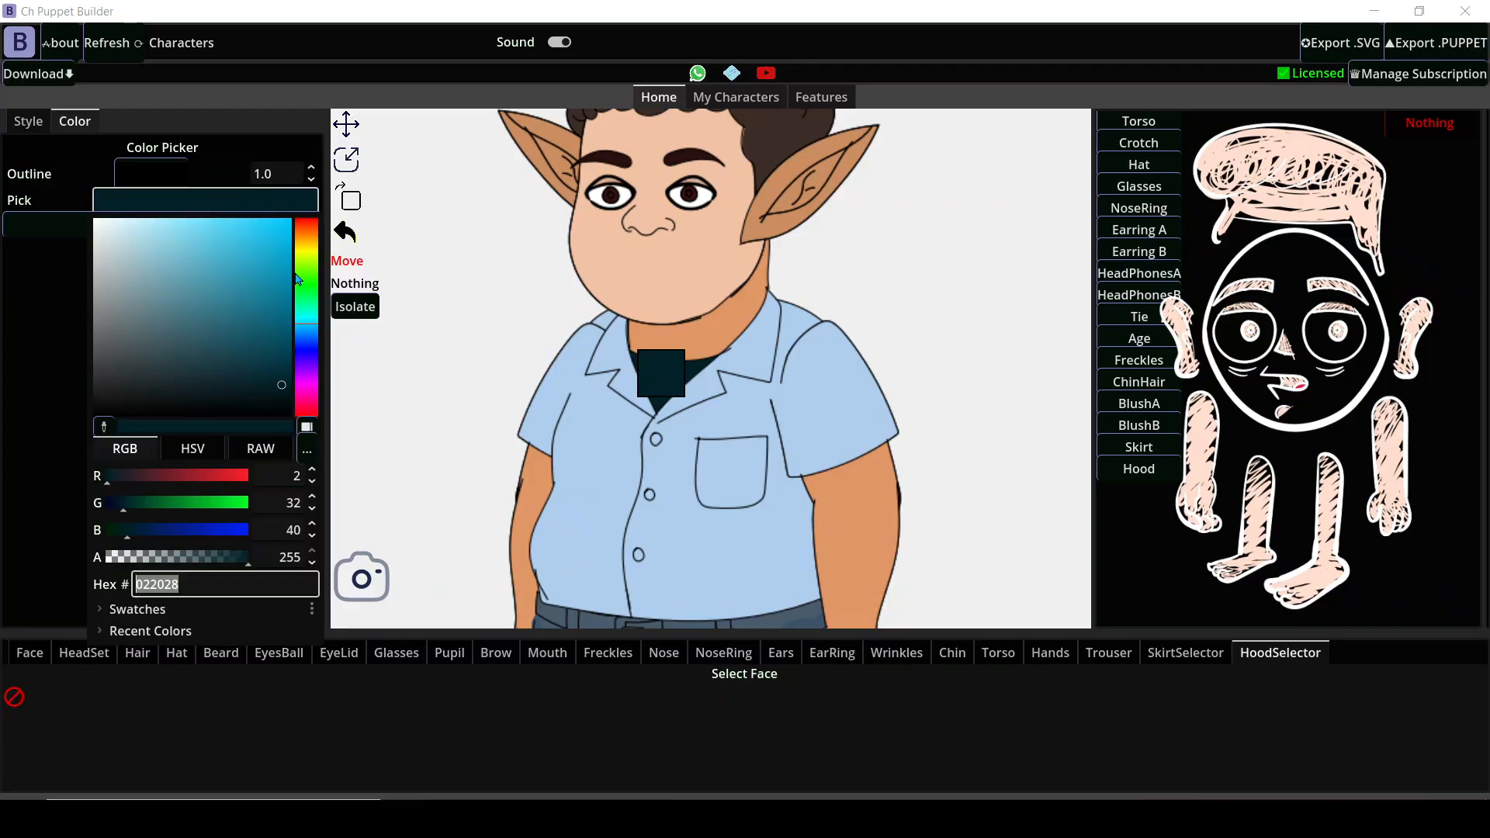
{"action": "left_click_drag", "start_coordinate": [121, 234], "coordinate": [105, 225]}
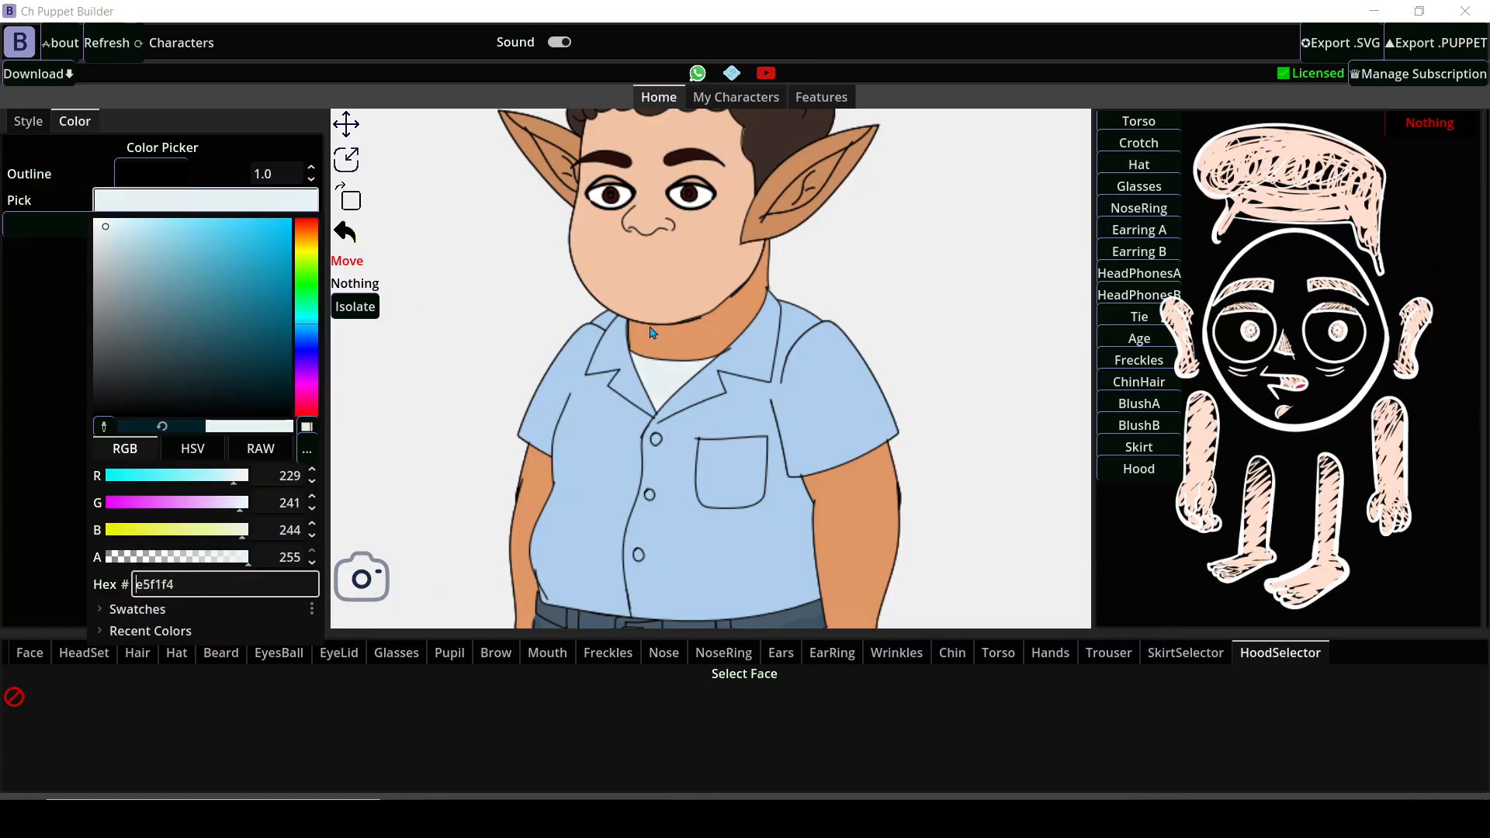
{"action": "left_click", "coordinate": [691, 342]}
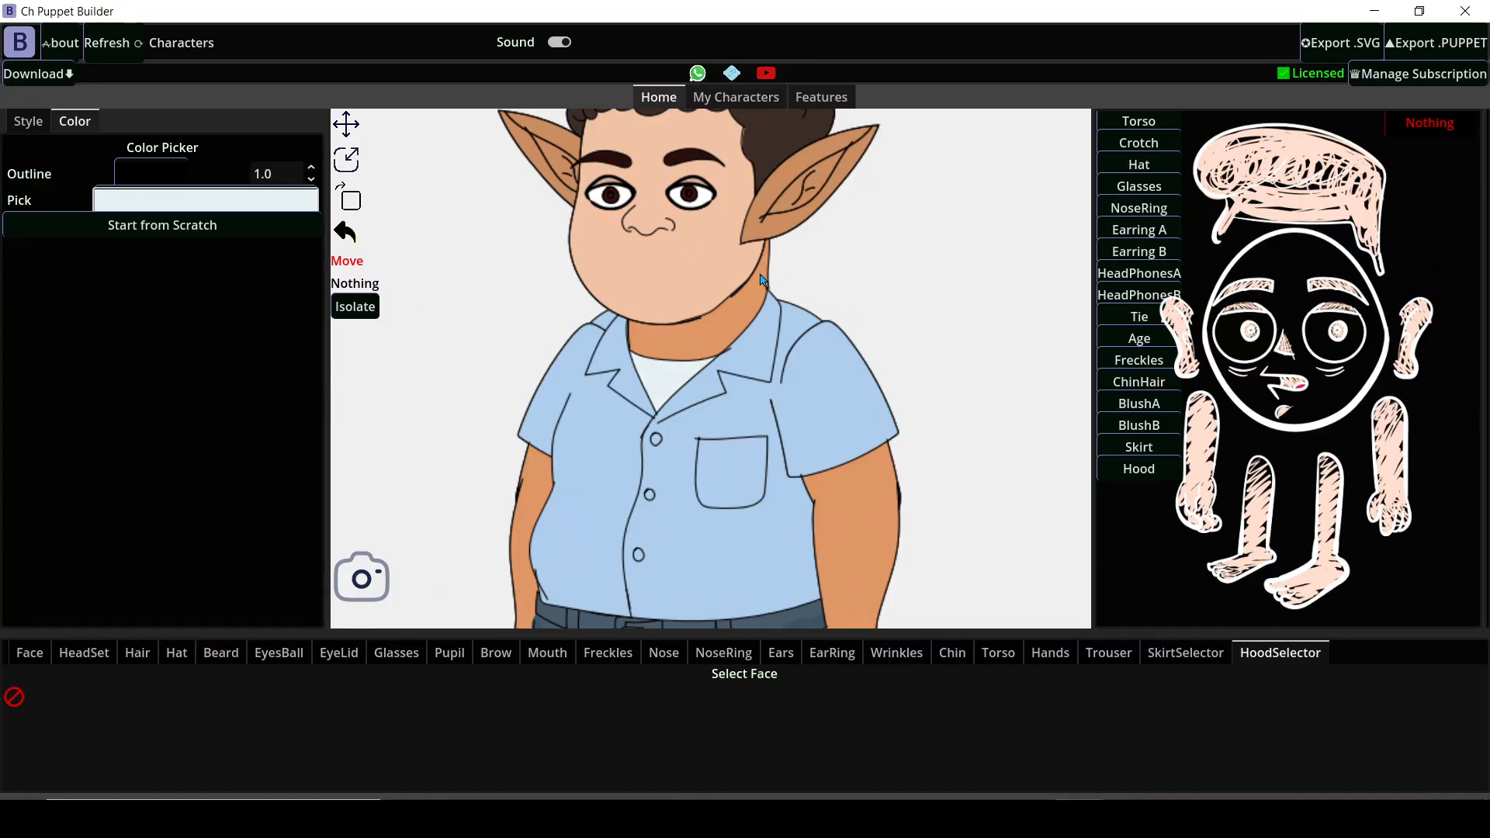
Recolour the crotch piece to match the trouser legs by sampling their dark blue, 3c5368.
{"action": "scroll", "coordinate": [763, 279], "scroll_direction": "down", "scroll_amount": 2}
{"action": "scroll", "coordinate": [689, 425], "scroll_direction": "up", "scroll_amount": 3}
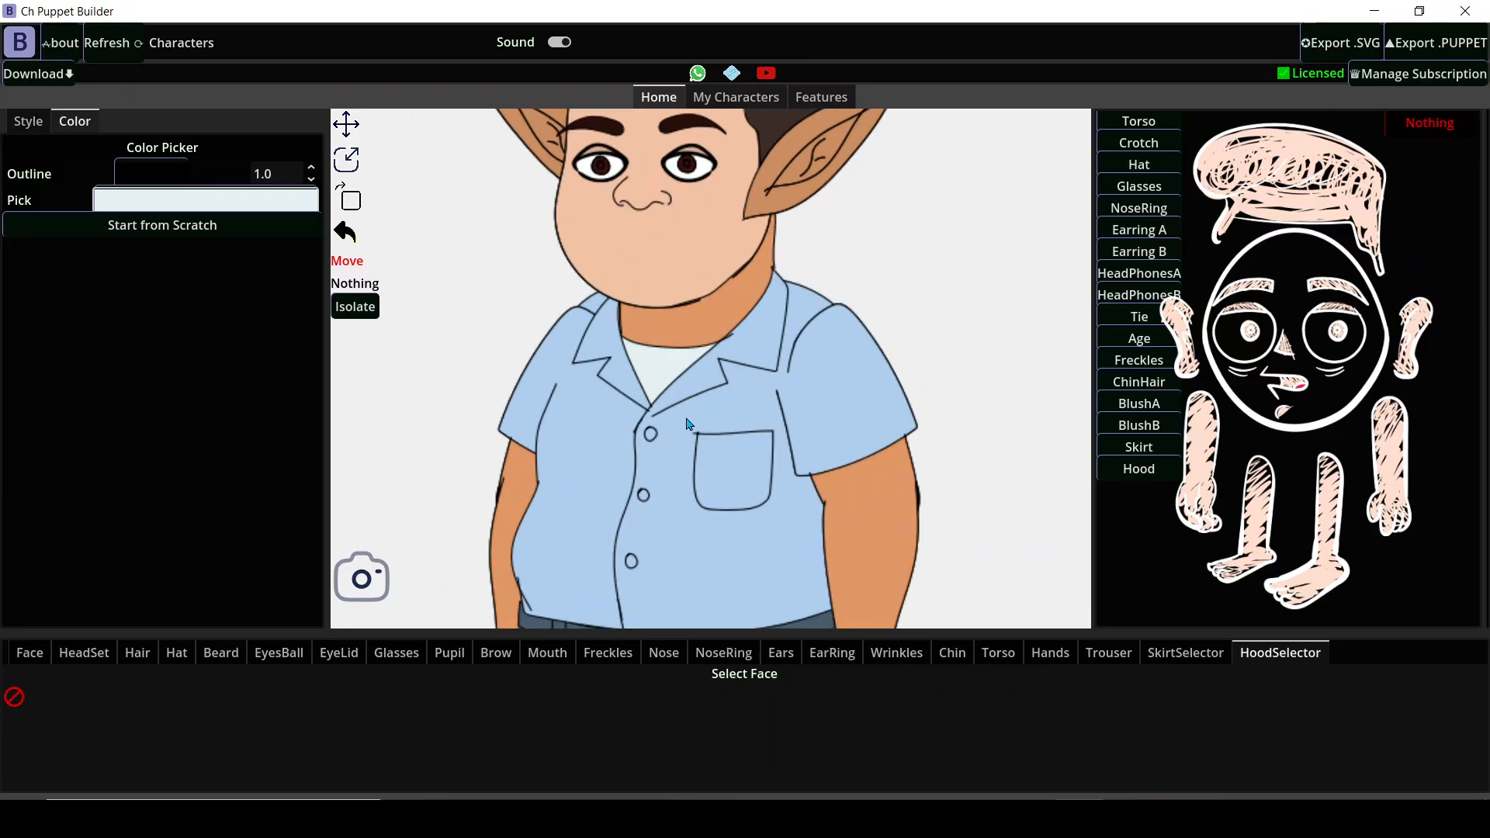
{"action": "scroll", "coordinate": [688, 425], "scroll_direction": "down", "scroll_amount": 2}
{"action": "scroll", "coordinate": [741, 344], "scroll_direction": "up", "scroll_amount": 2}
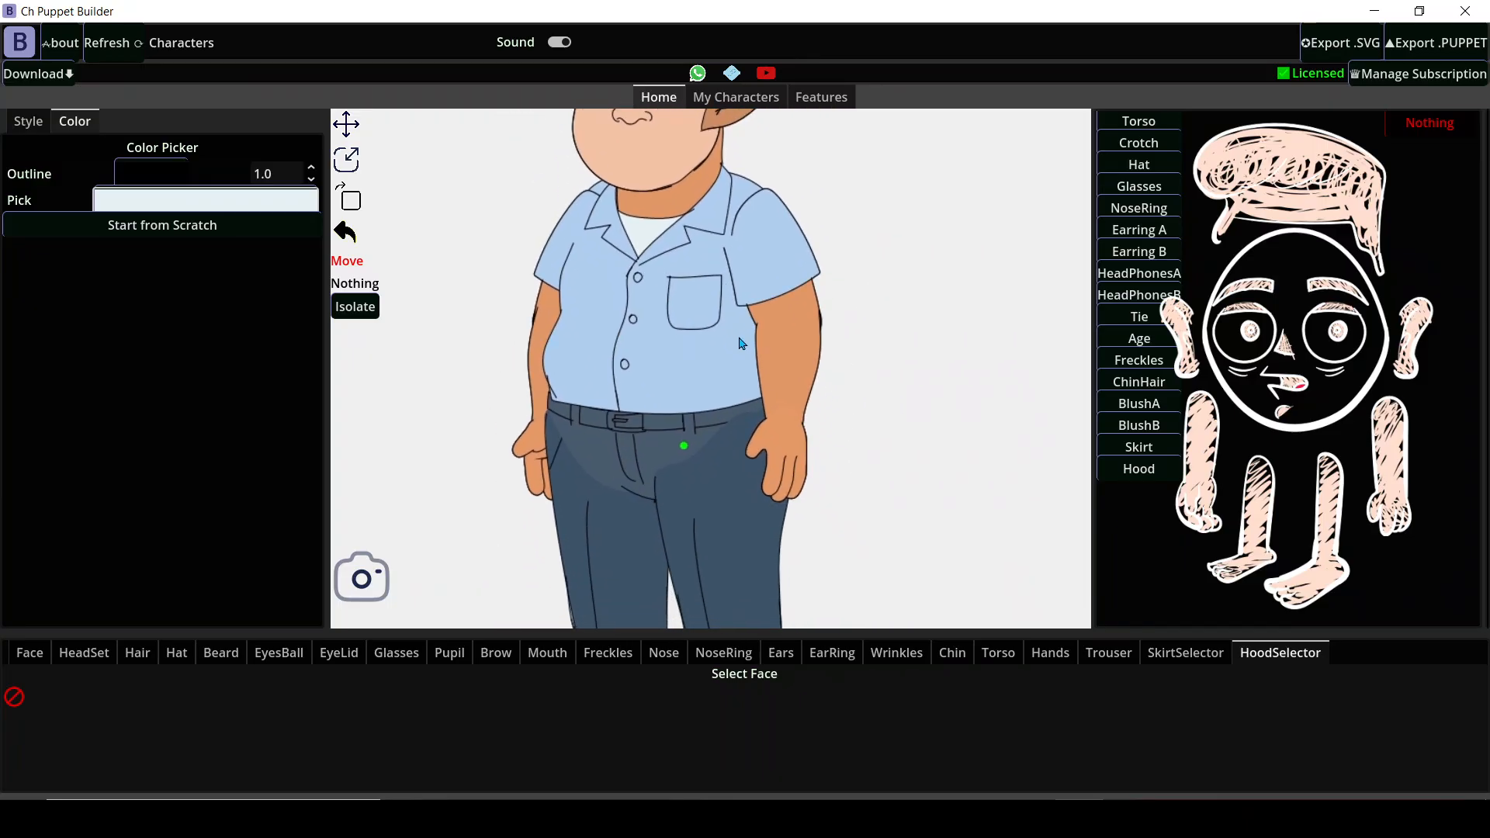
{"action": "scroll", "coordinate": [741, 344], "scroll_direction": "down", "scroll_amount": 2}
{"action": "scroll", "coordinate": [687, 405], "scroll_direction": "up", "scroll_amount": 2}
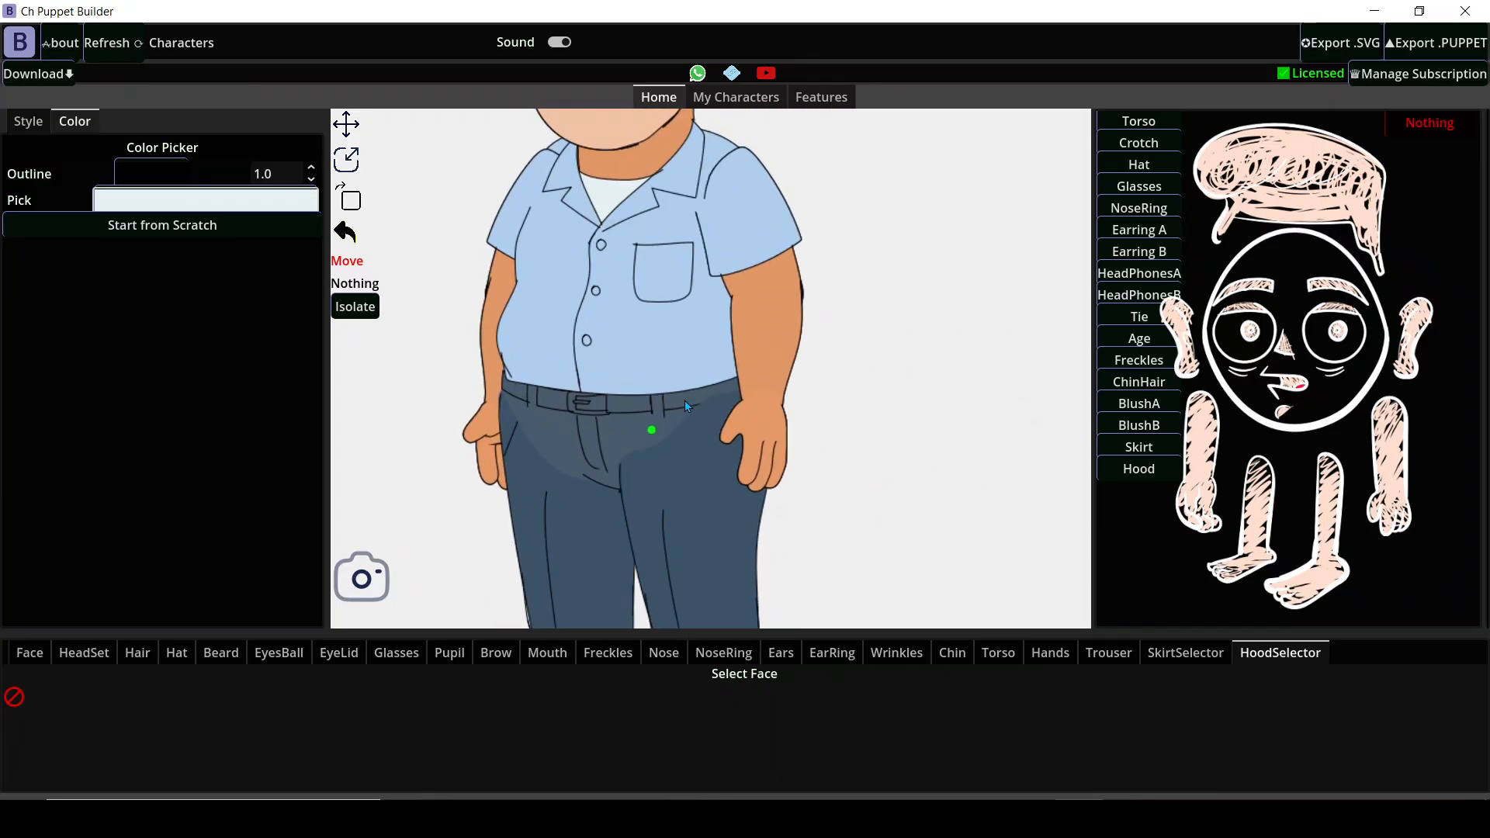
{"action": "scroll", "coordinate": [660, 466], "scroll_direction": "up", "scroll_amount": 3}
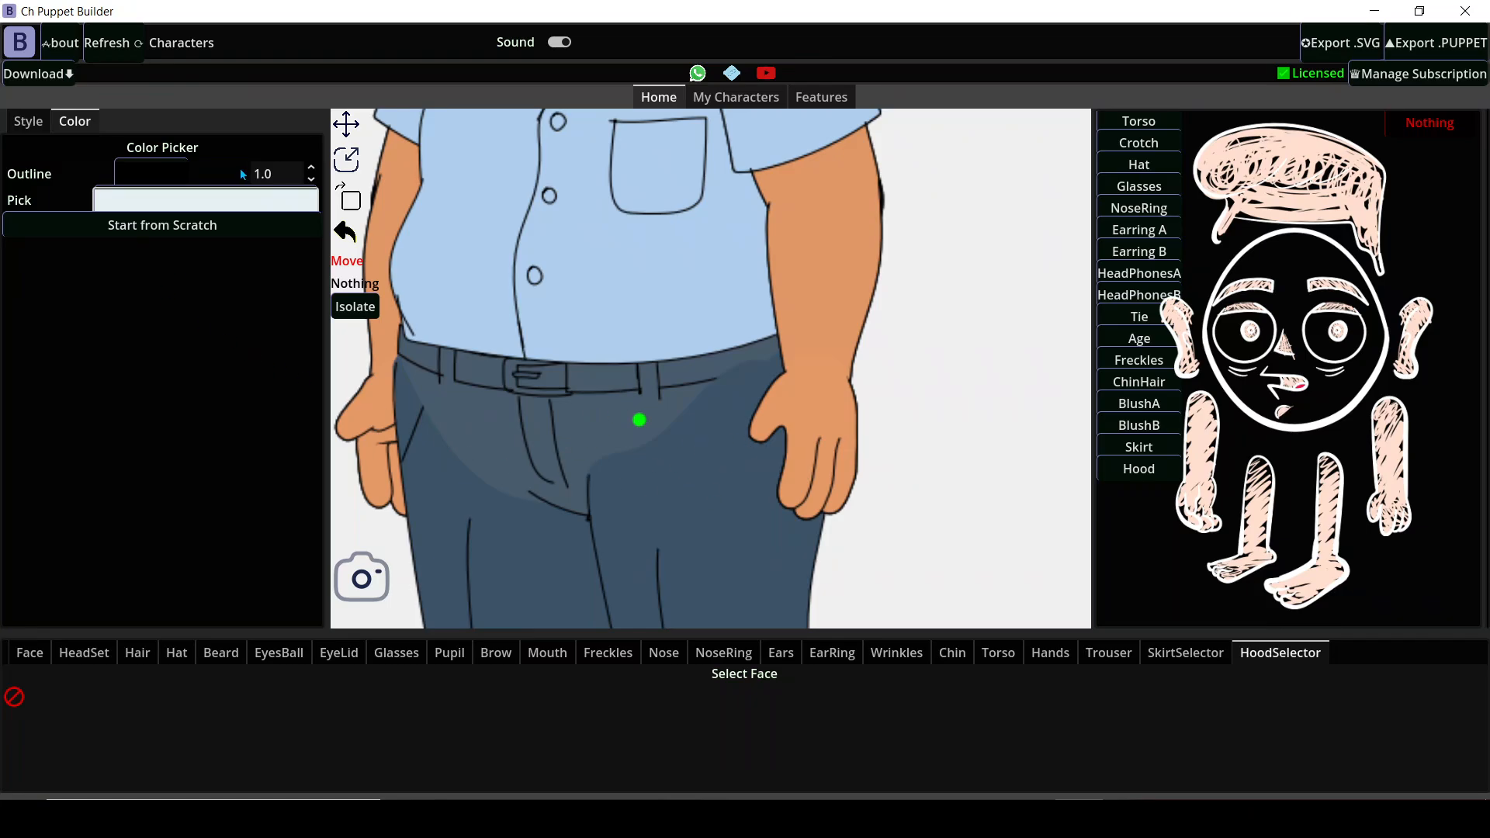
{"action": "left_click", "coordinate": [610, 419]}
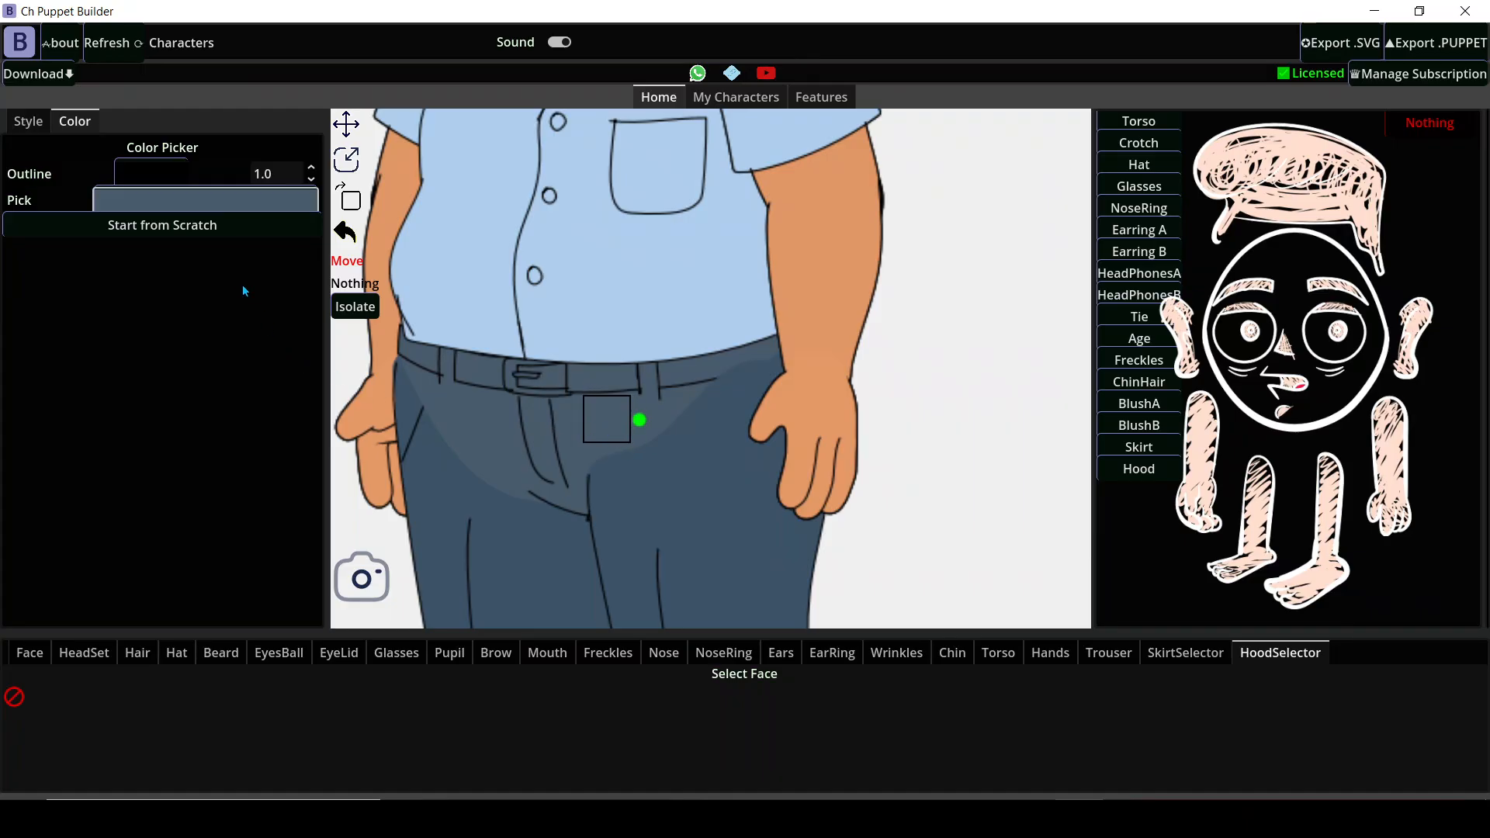
{"action": "left_click", "coordinate": [189, 196]}
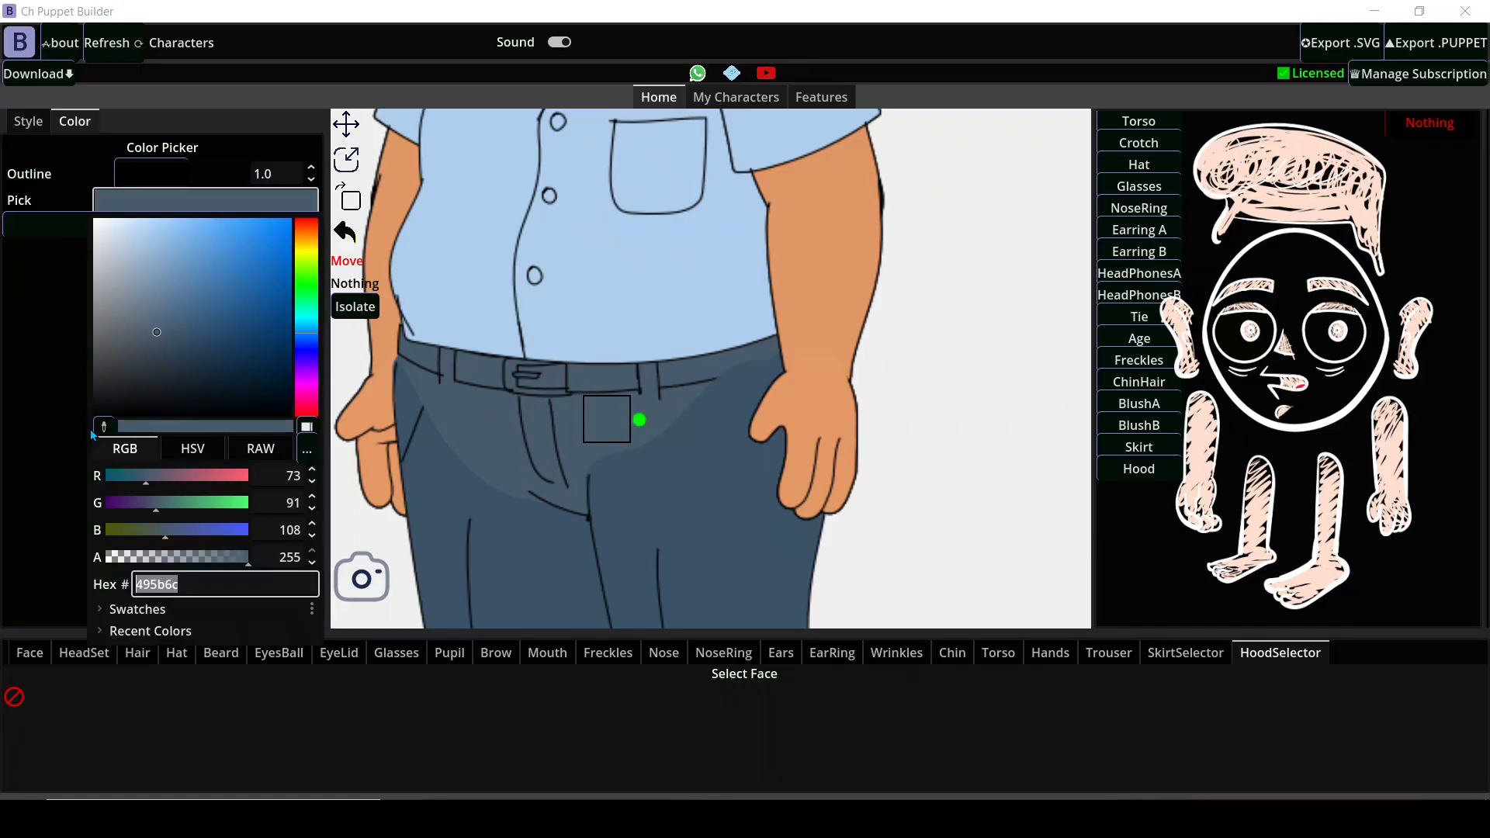
{"action": "left_click", "coordinate": [102, 427]}
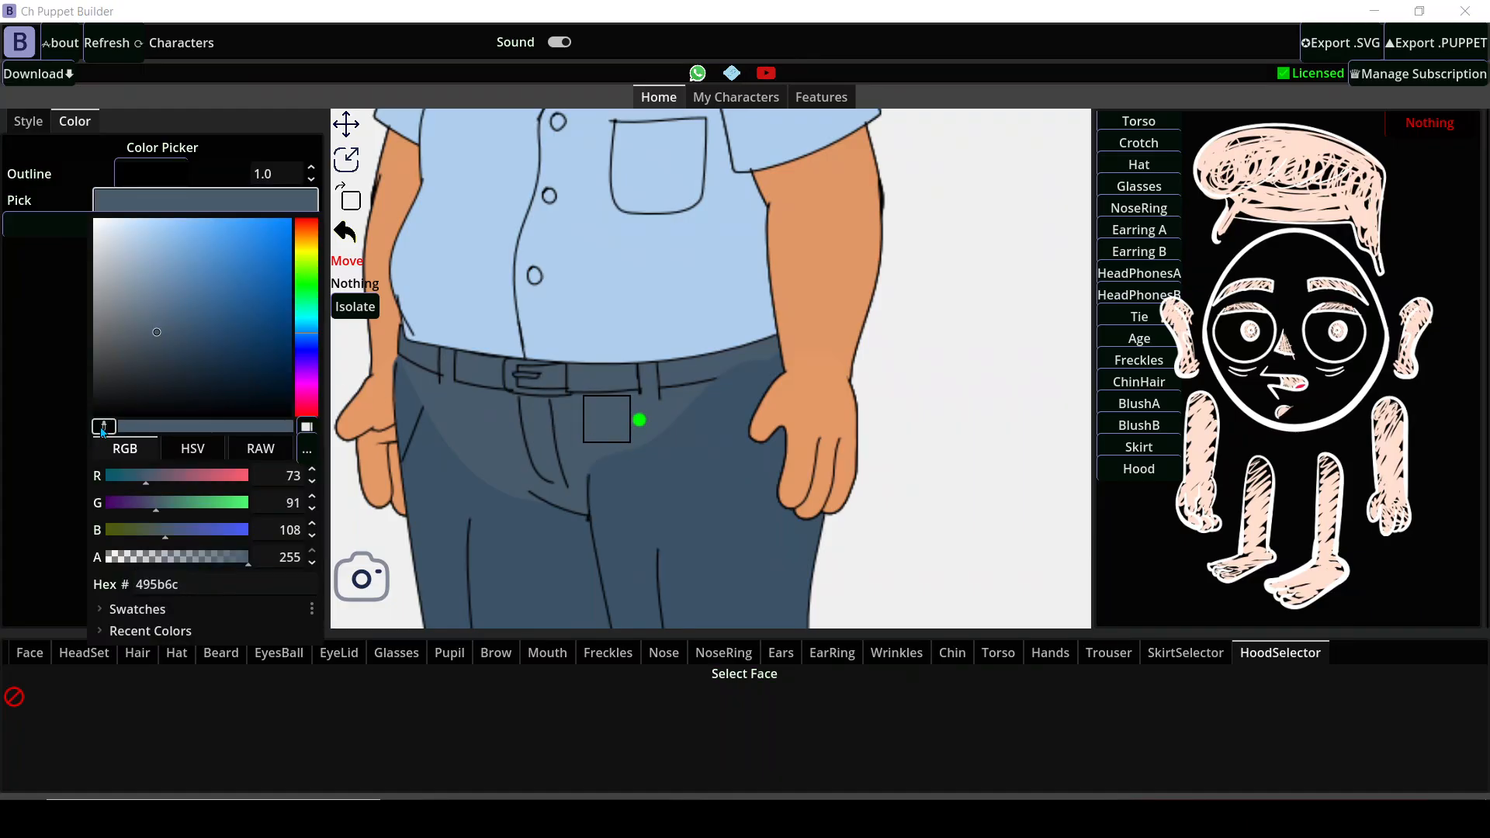
{"action": "left_click", "coordinate": [683, 495]}
{"action": "scroll", "coordinate": [603, 399], "scroll_direction": "down", "scroll_amount": 3}
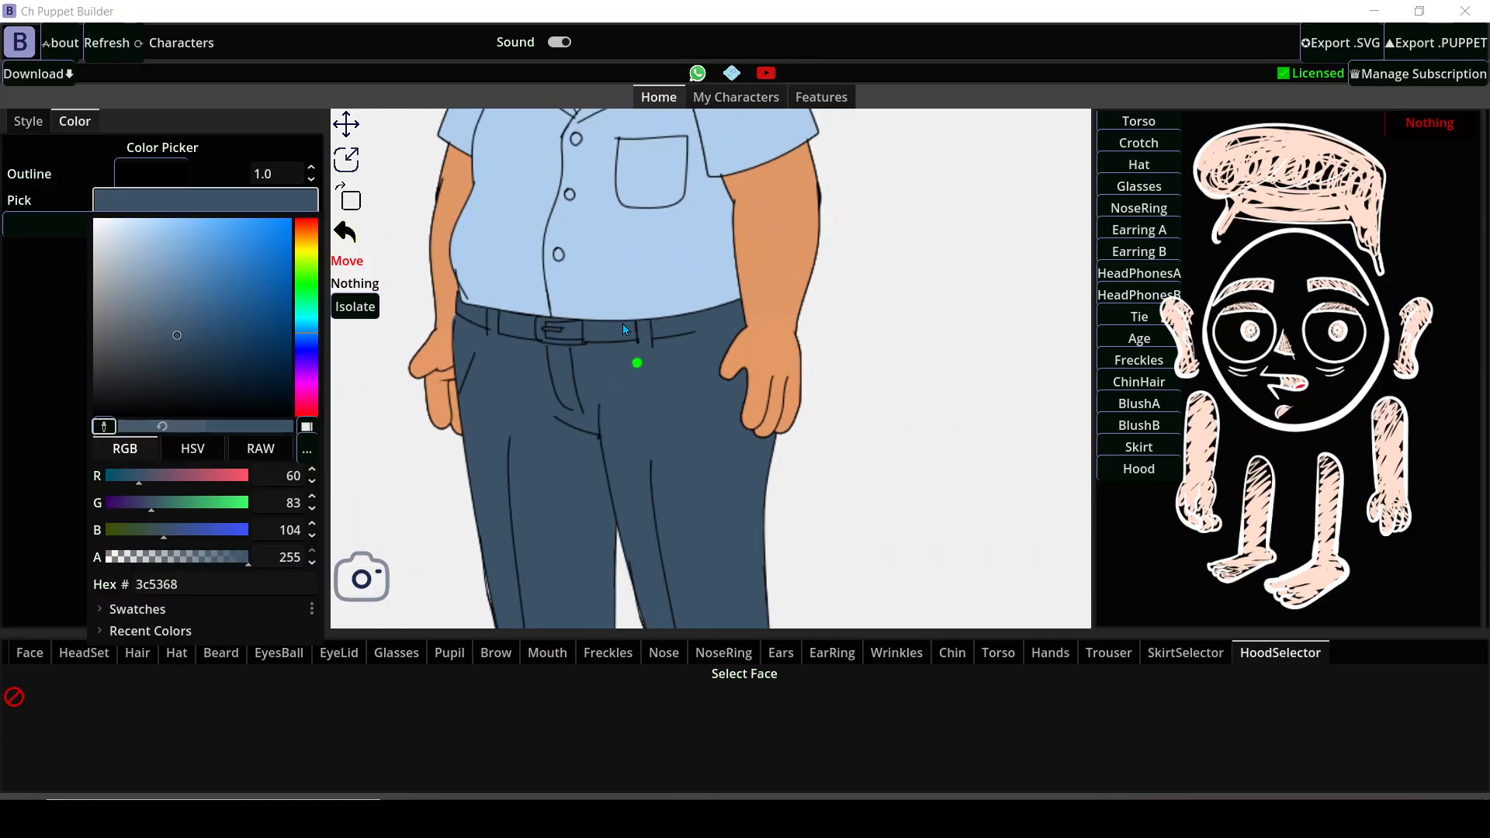
Recolour the dark brown curly hair to a pale yellow, efeb84.
{"action": "left_click", "coordinate": [848, 380]}
{"action": "left_click_drag", "start_coordinate": [825, 389], "coordinate": [854, 532]}
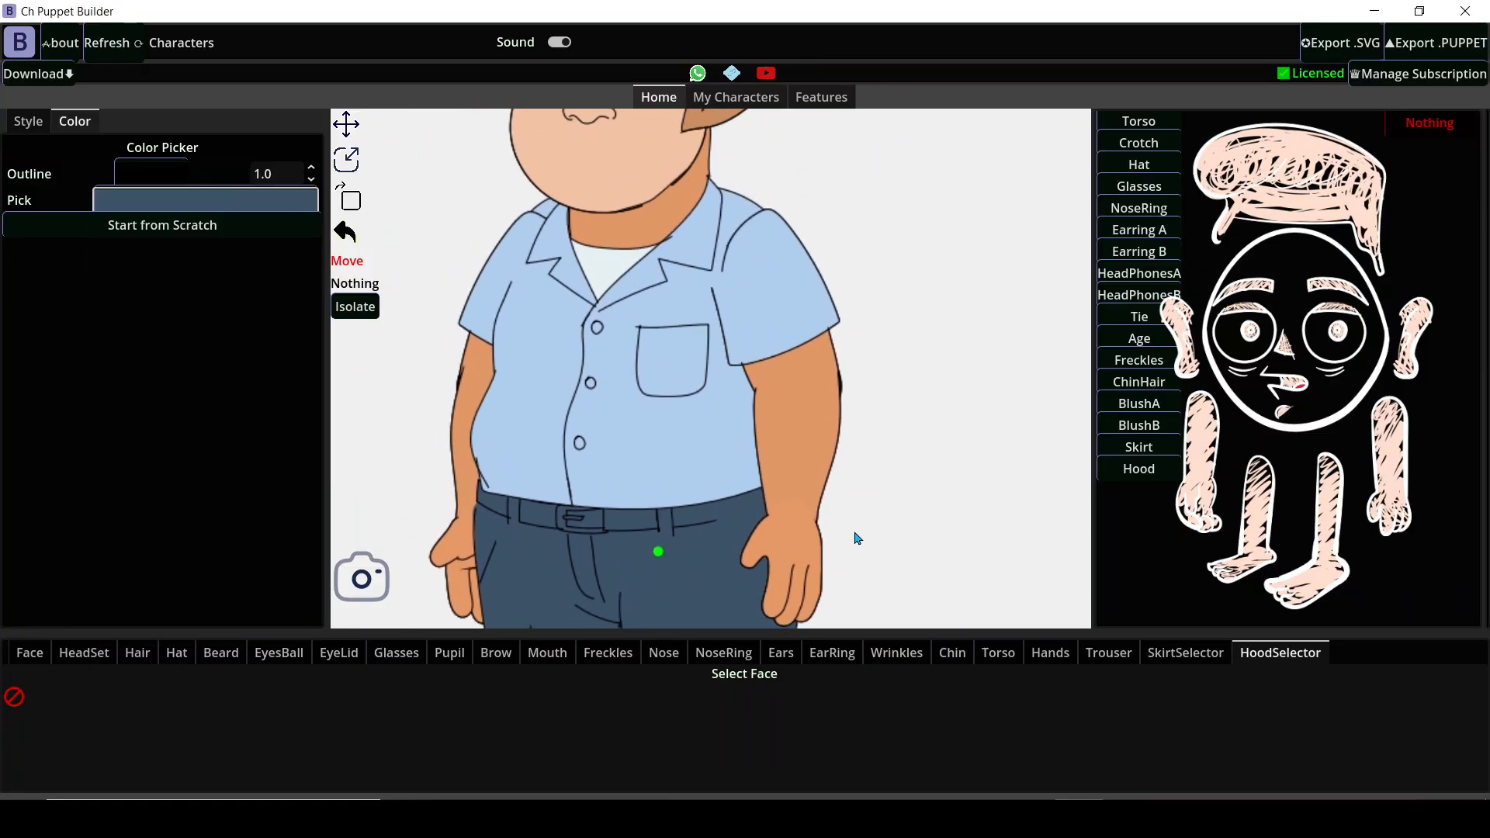
{"action": "left_click_drag", "start_coordinate": [806, 415], "coordinate": [792, 489]}
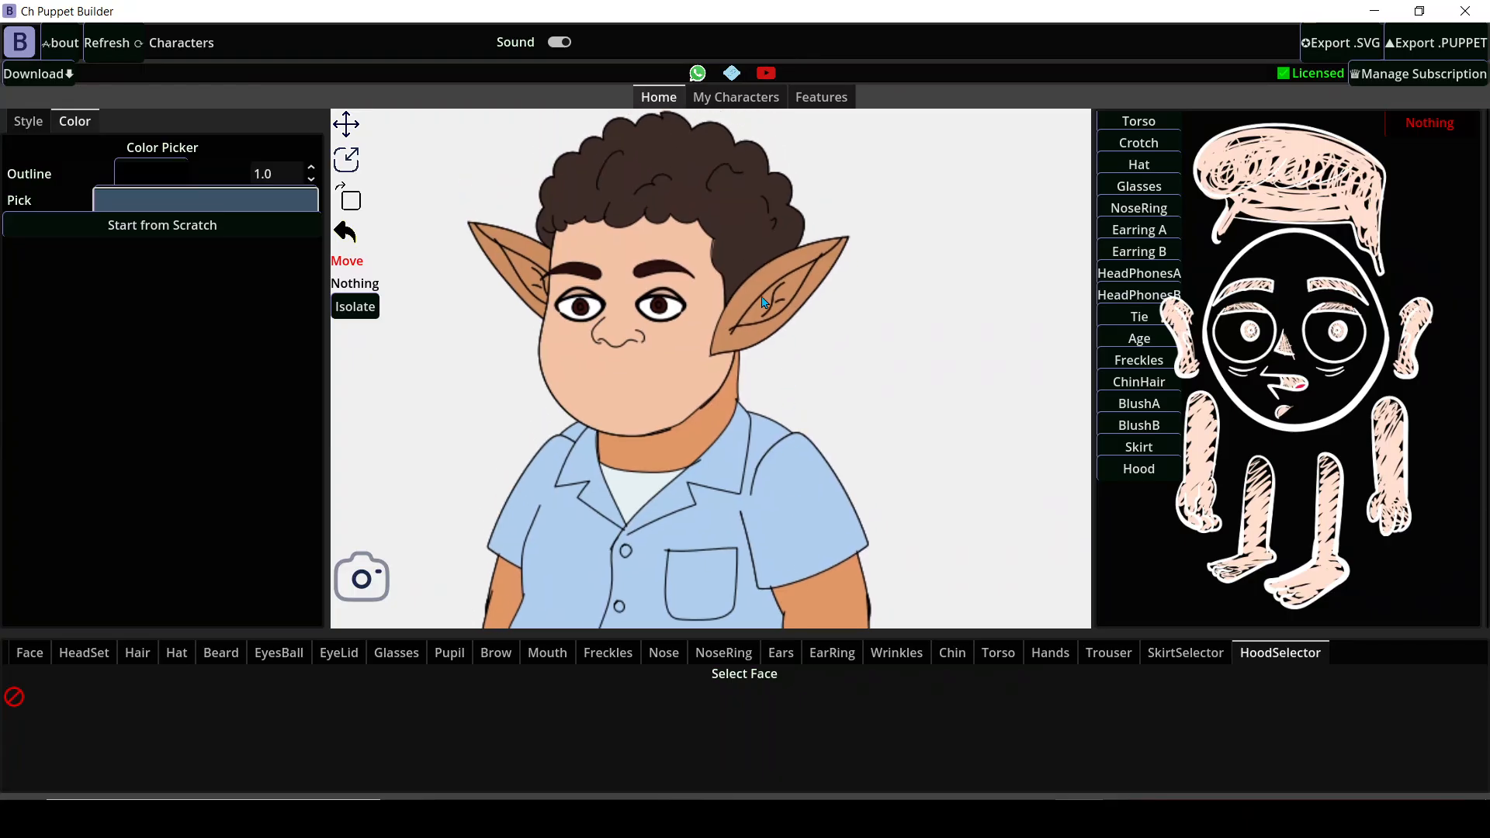
{"action": "left_click_drag", "start_coordinate": [762, 296], "coordinate": [763, 368]}
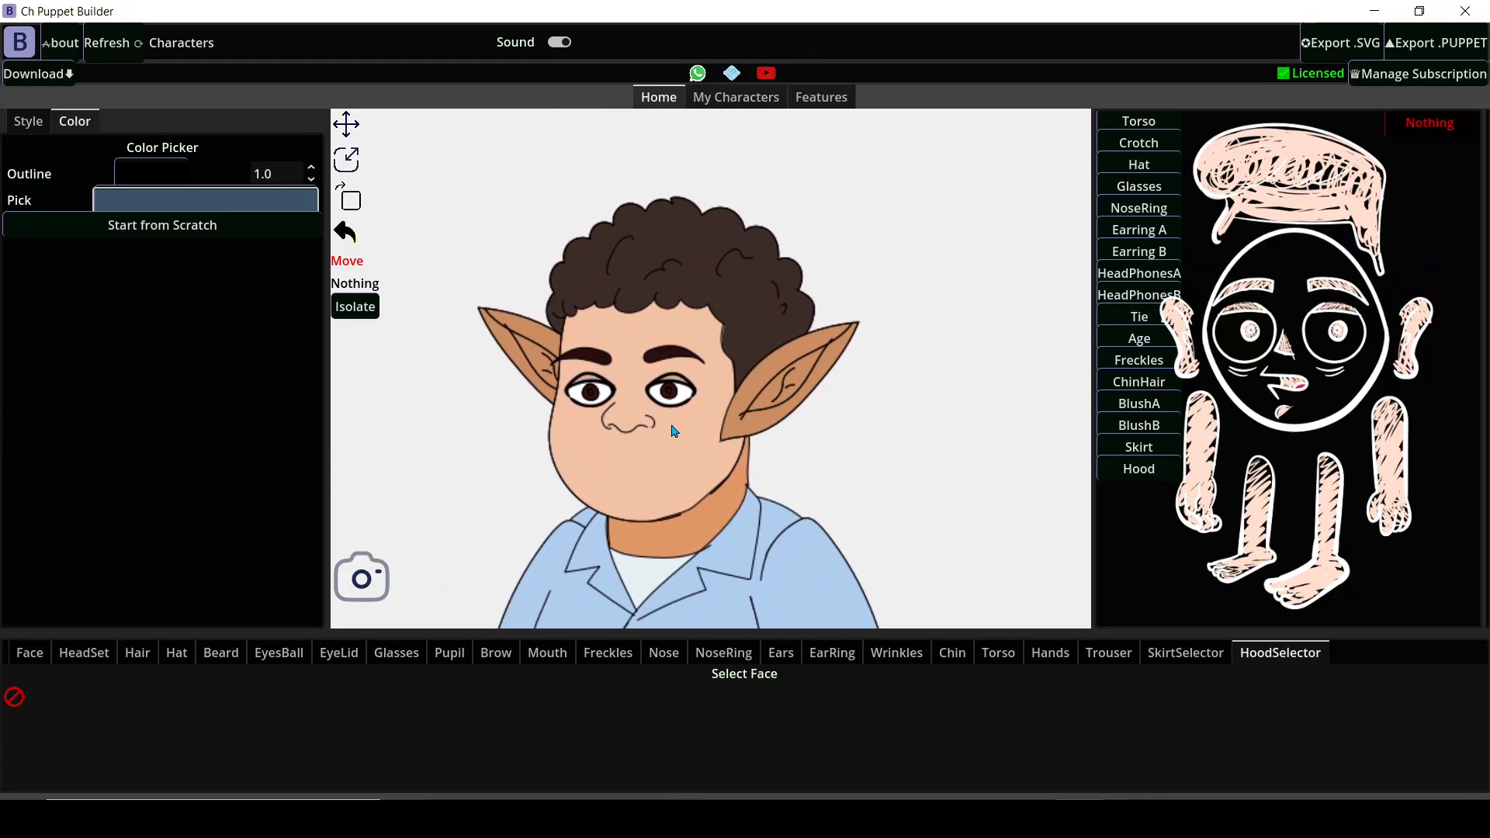
{"action": "left_click", "coordinate": [689, 233]}
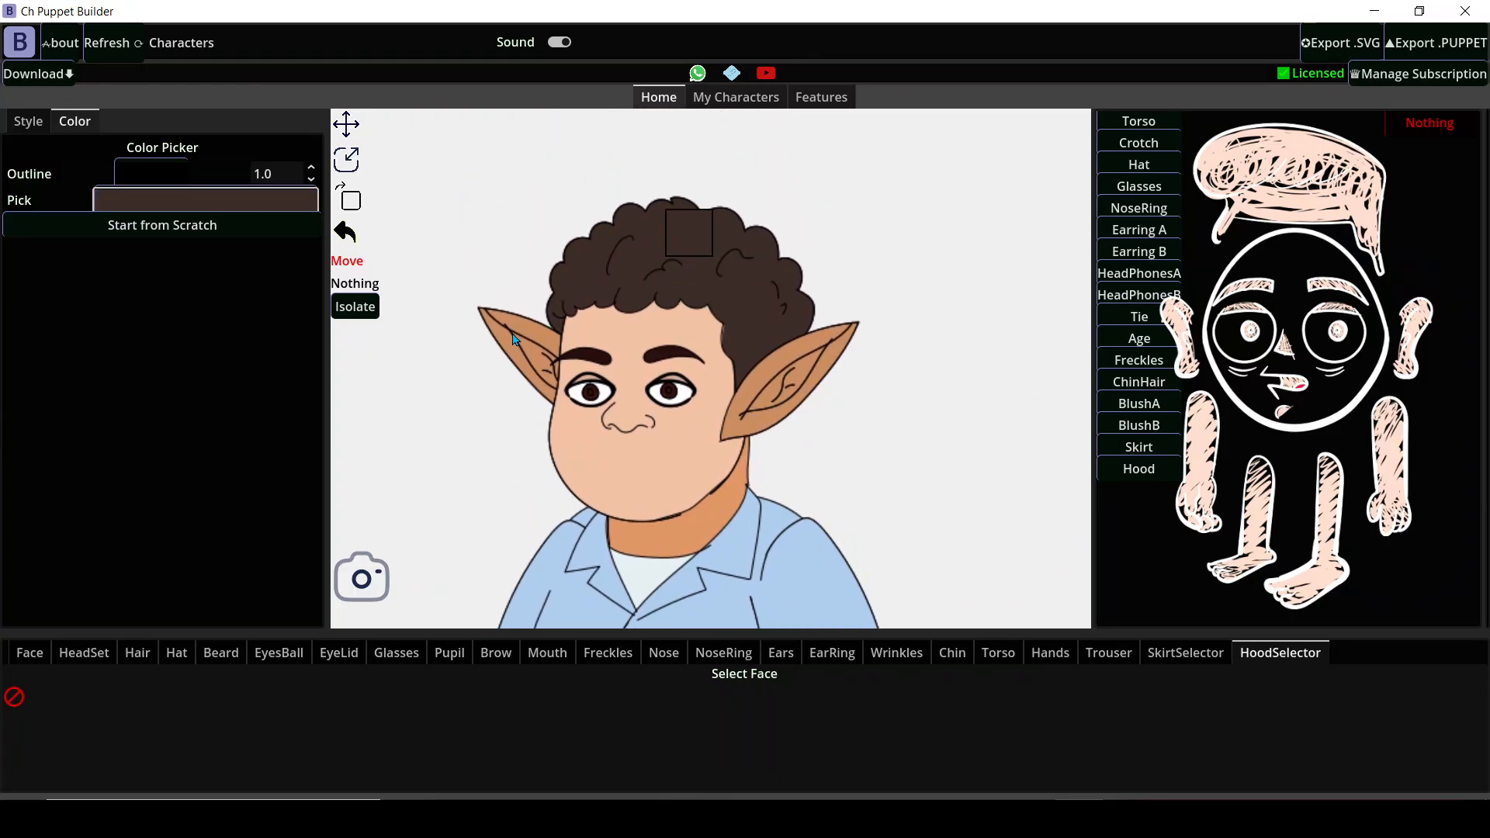
{"action": "left_click", "coordinate": [273, 198]}
{"action": "left_click", "coordinate": [183, 232]}
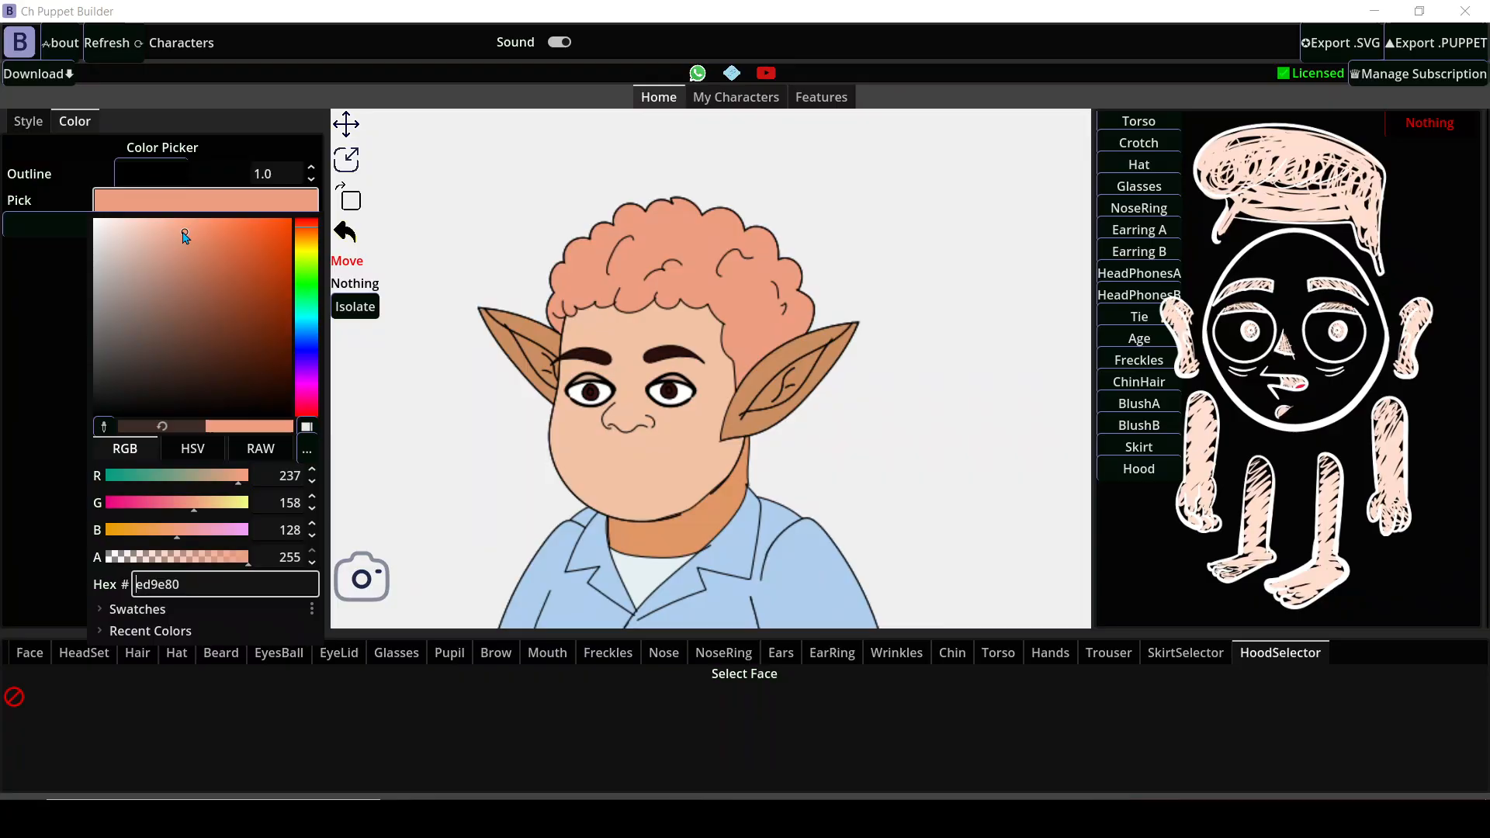
{"action": "left_click", "coordinate": [311, 251]}
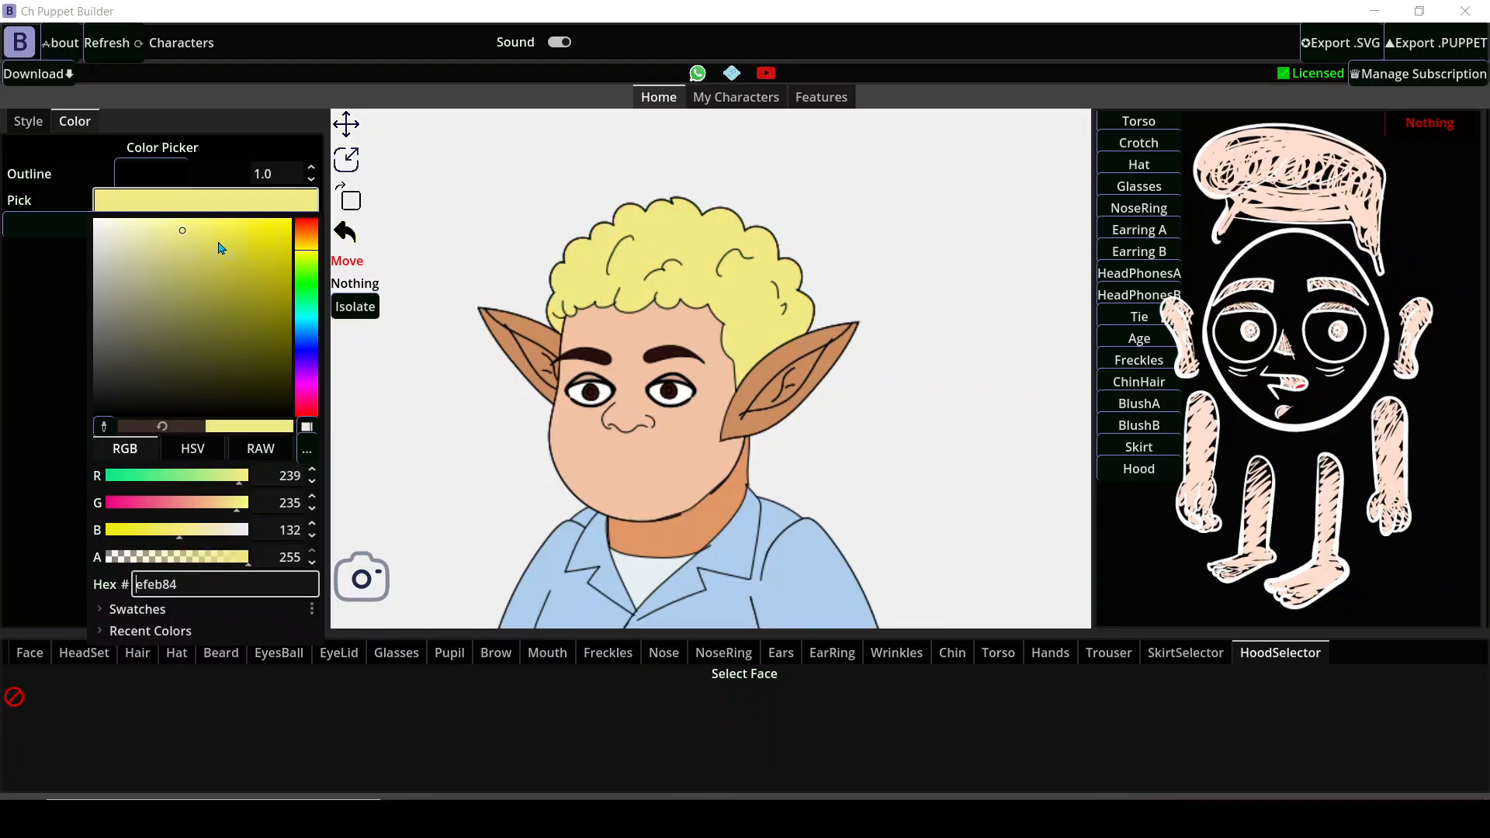
{"action": "left_click", "coordinate": [890, 453]}
Recolour the face to match the neck by sampling its orange-brown skin tone, e19766.
{"action": "scroll", "coordinate": [755, 465], "scroll_direction": "down", "scroll_amount": 3}
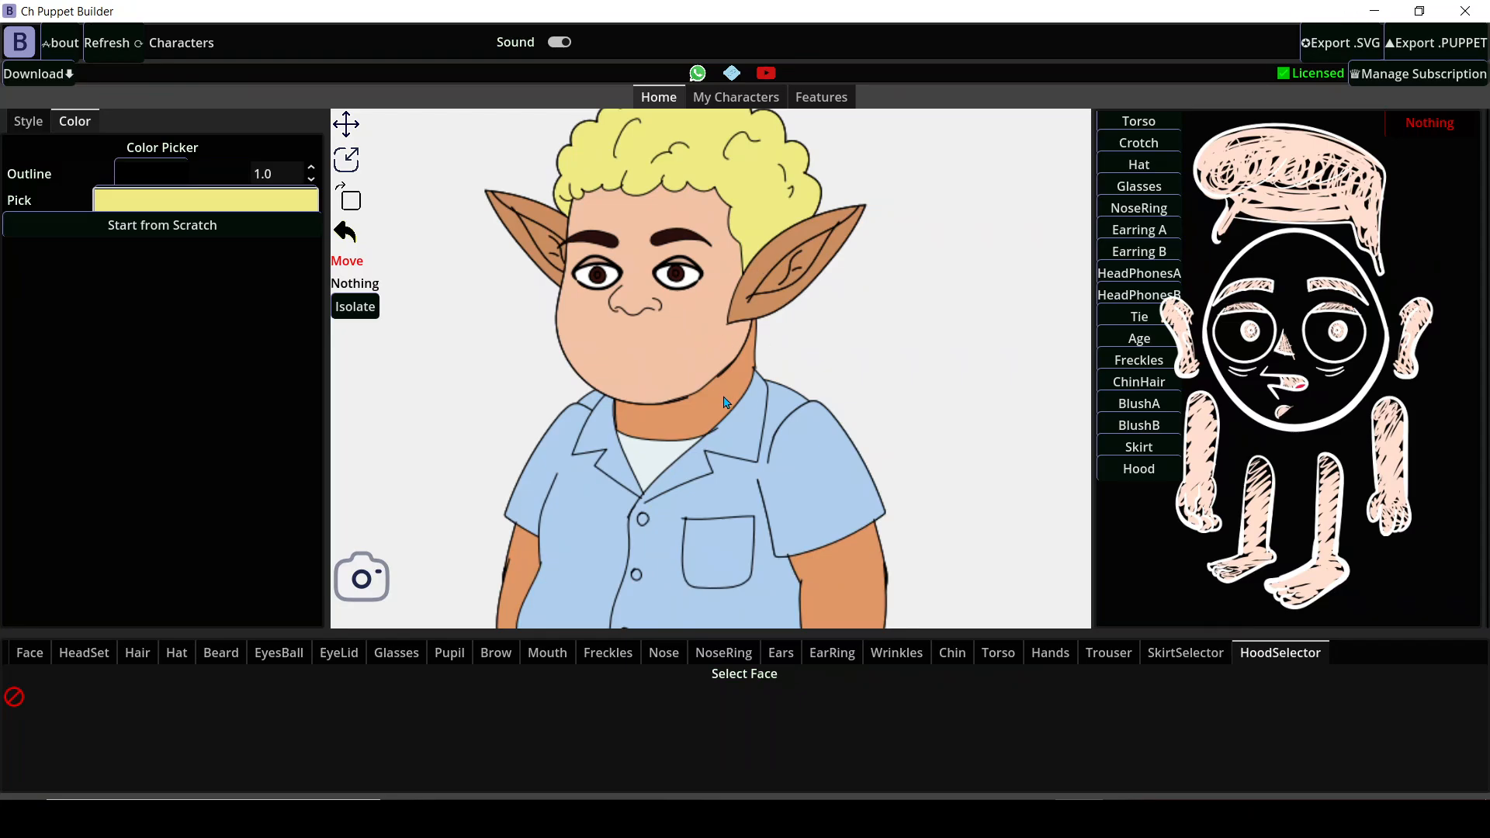
{"action": "left_click", "coordinate": [673, 365]}
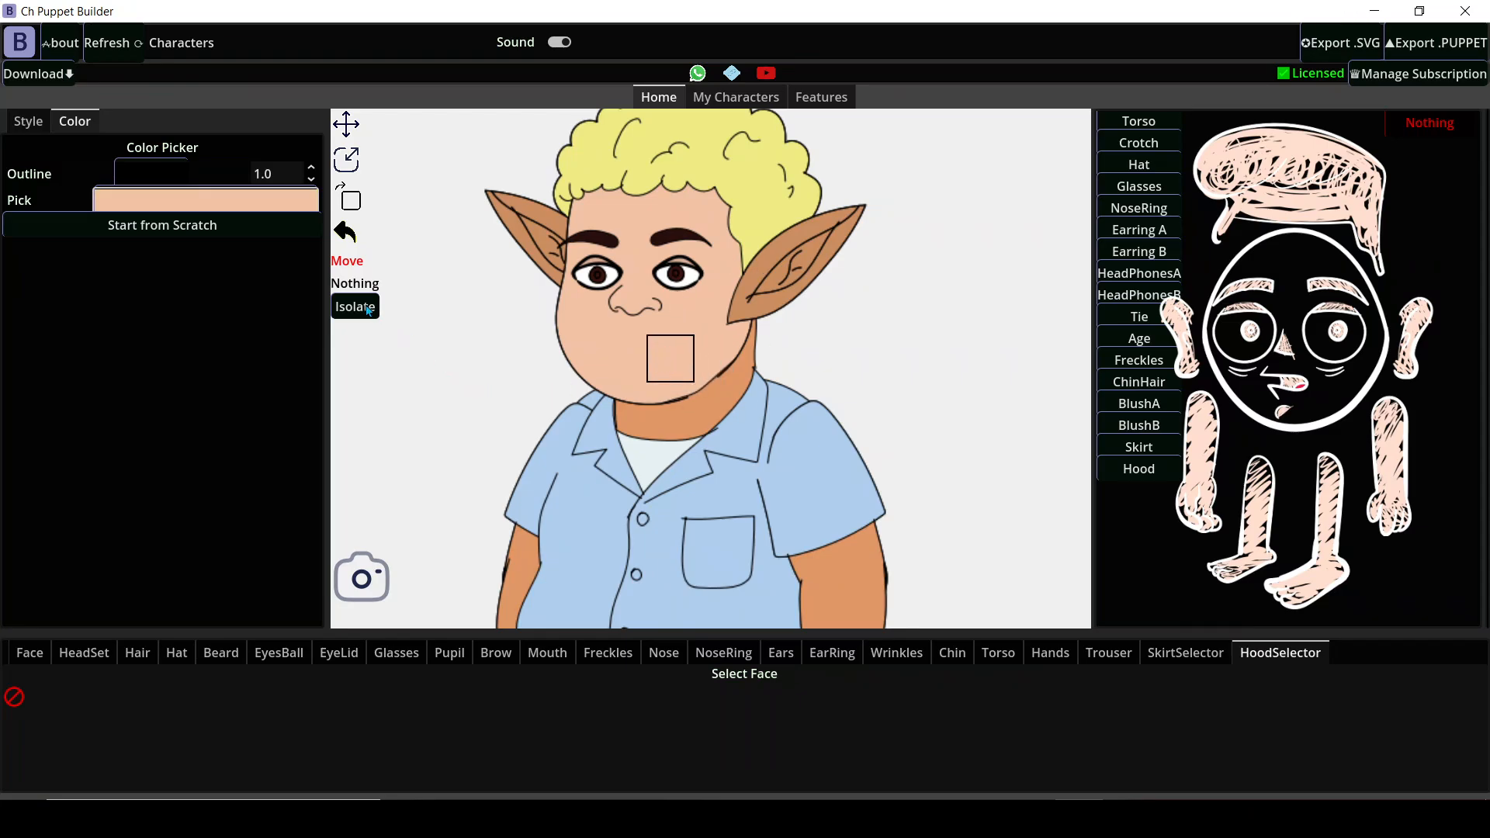
{"action": "left_click", "coordinate": [219, 203]}
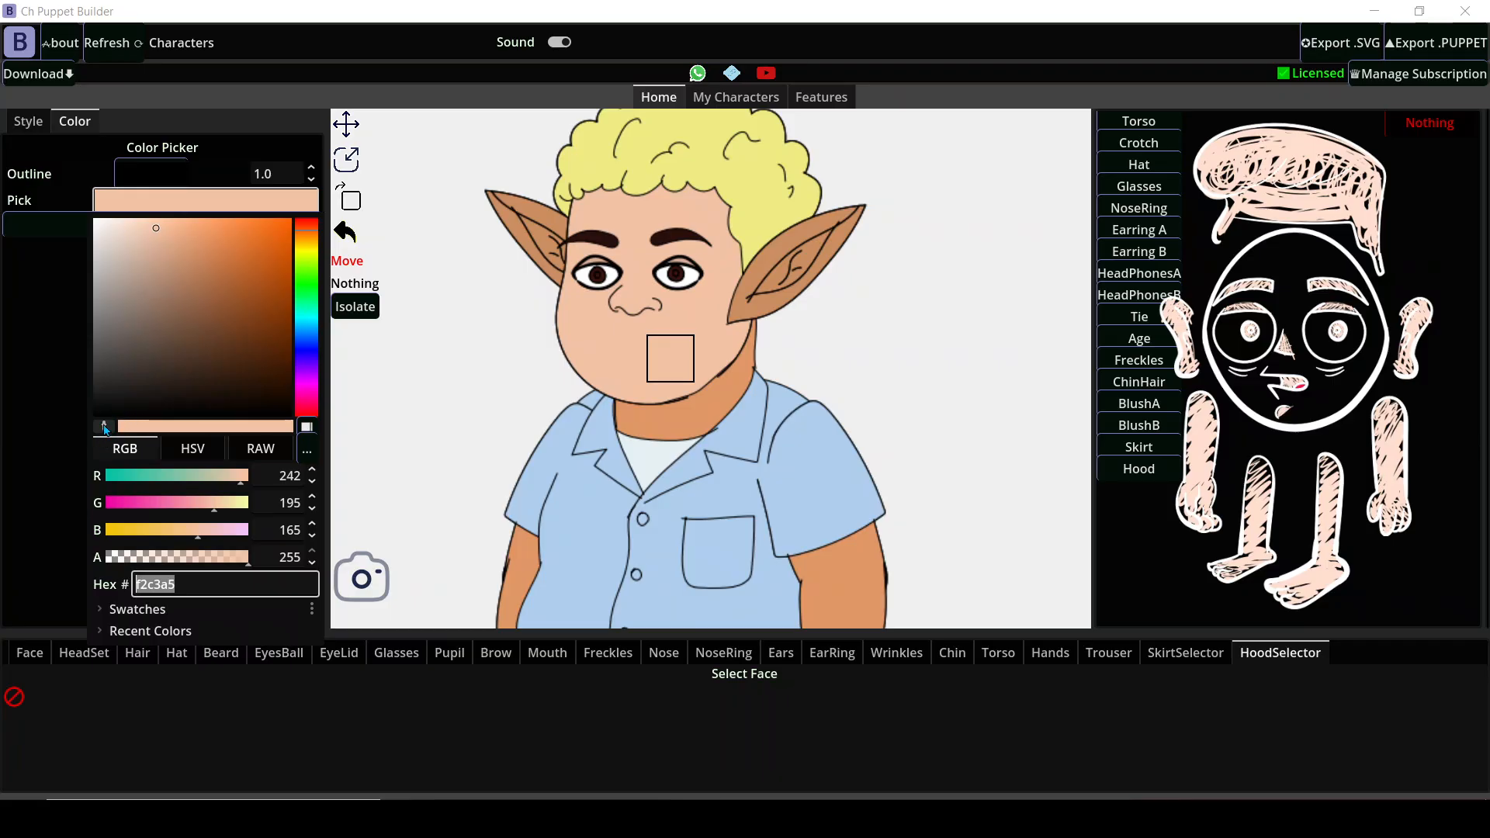
{"action": "left_click", "coordinate": [106, 430]}
{"action": "left_click", "coordinate": [680, 381]}
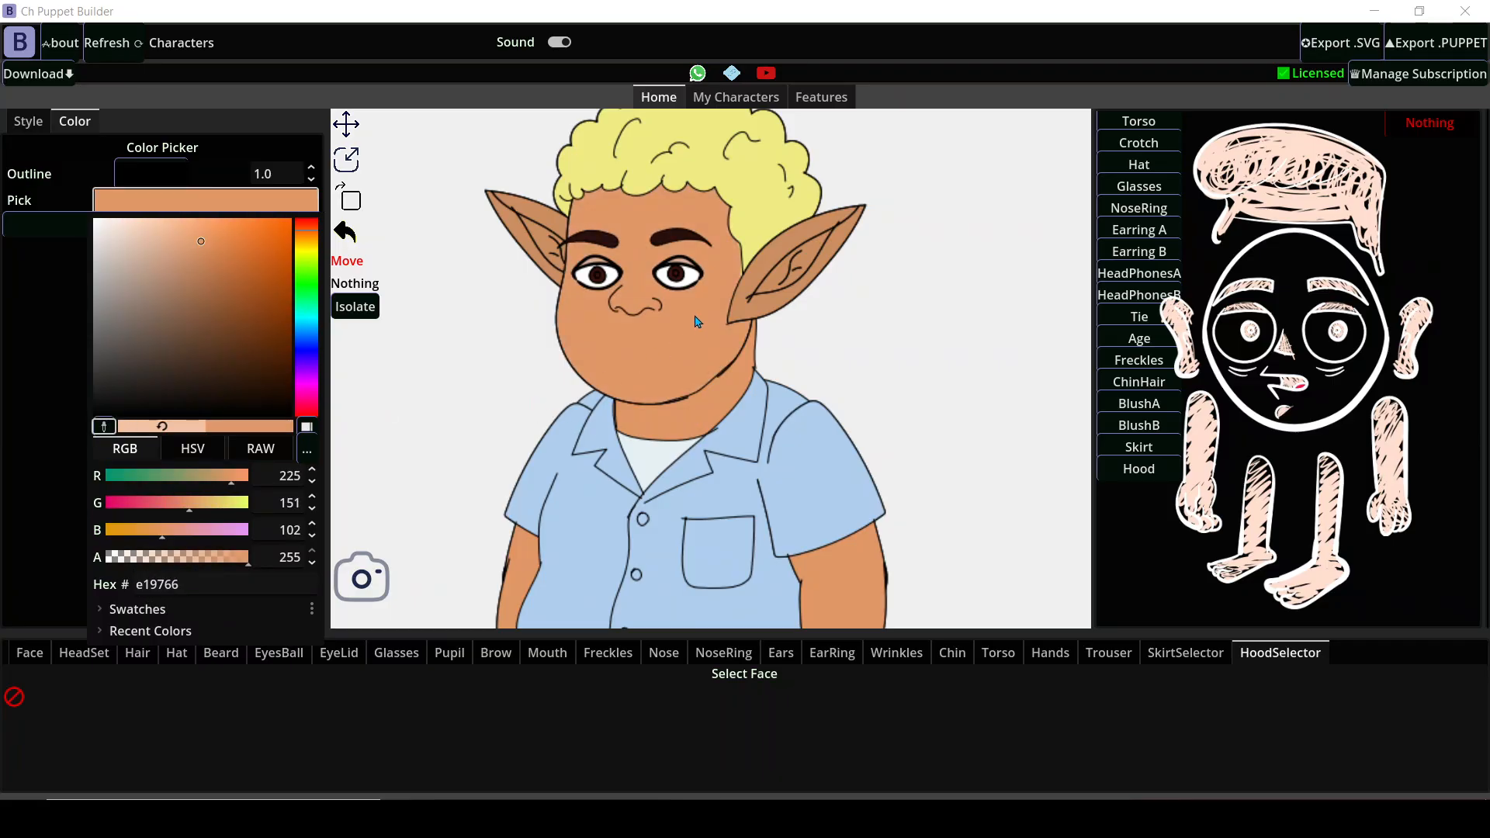
Recolour the pointed ears to match the rest of the skin by sampling its tone, e19766.
{"action": "left_click", "coordinate": [753, 311]}
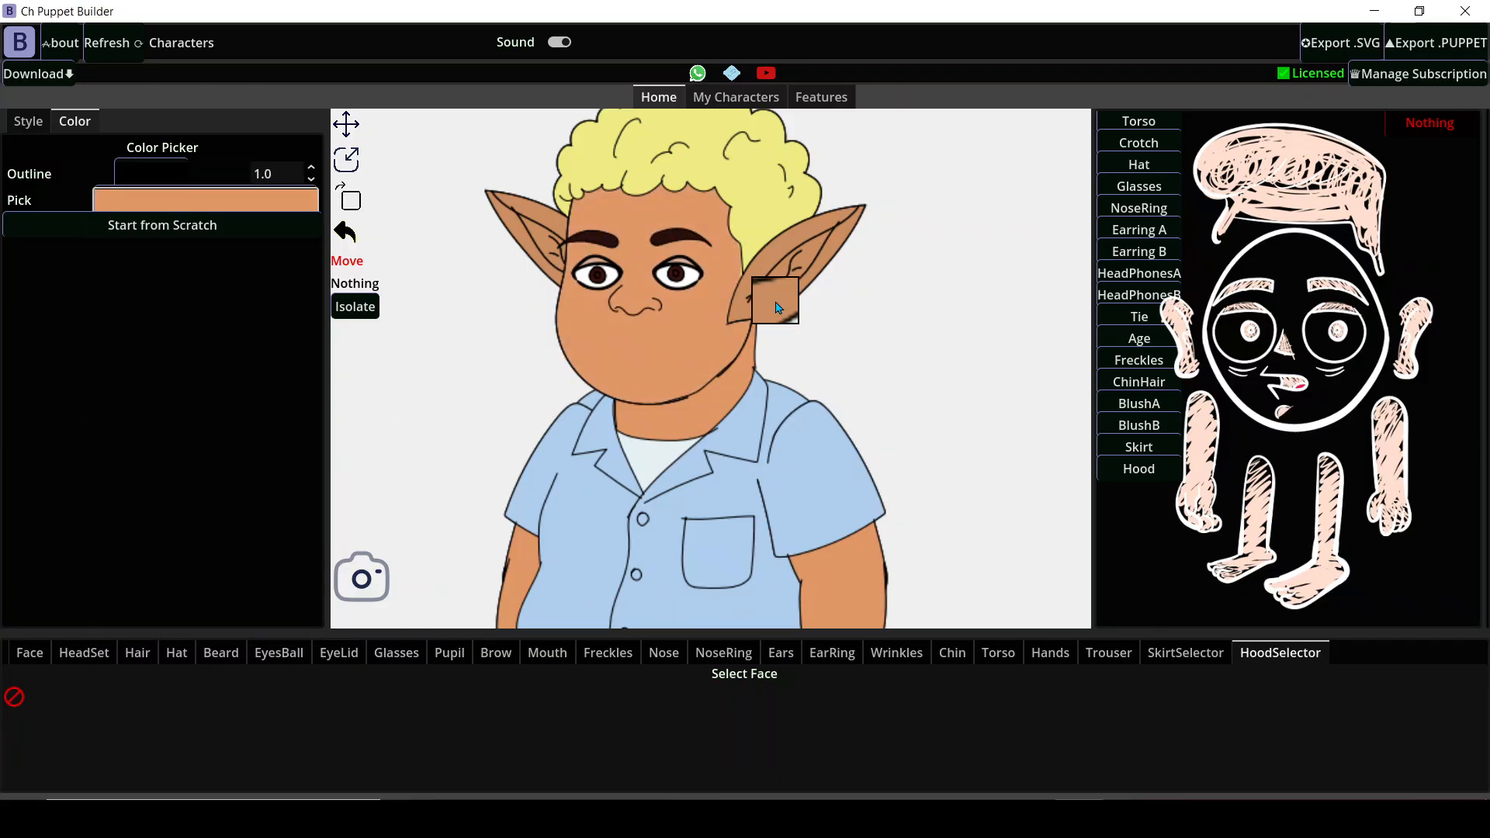
{"action": "left_click", "coordinate": [776, 301]}
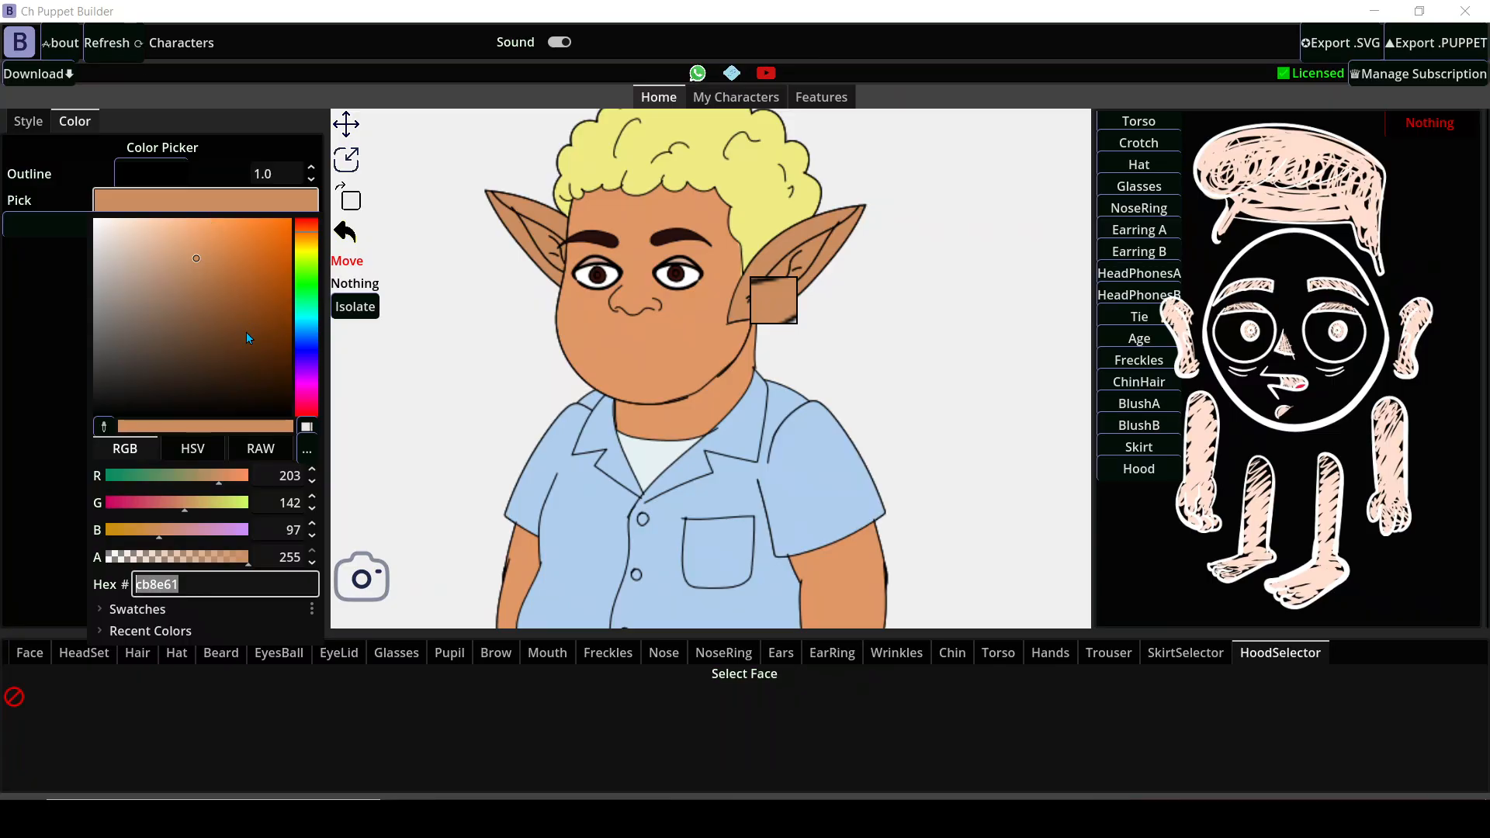
{"action": "left_click", "coordinate": [104, 426]}
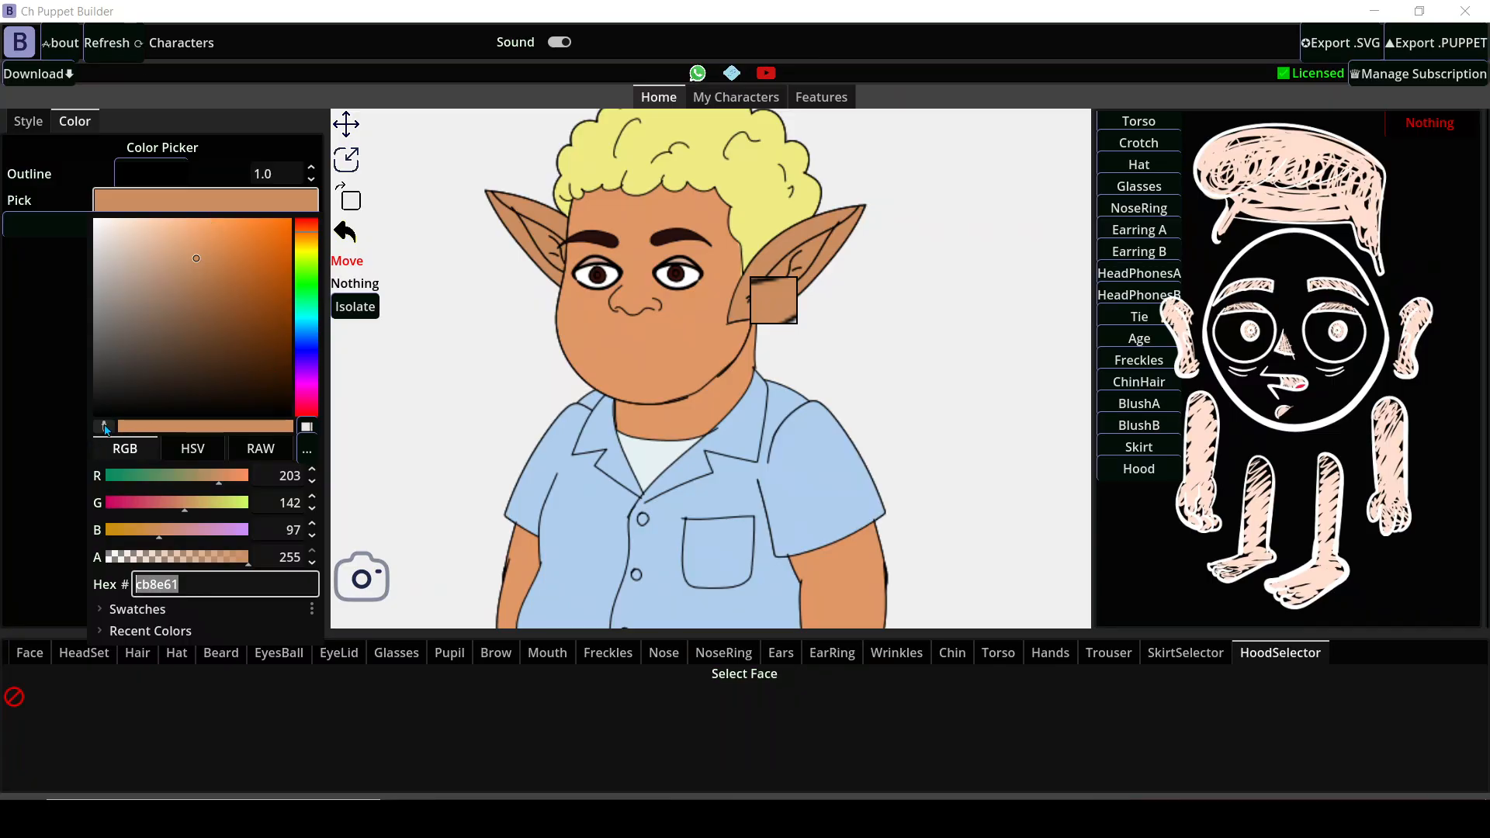
{"action": "left_click", "coordinate": [656, 414]}
{"action": "scroll", "coordinate": [752, 387], "scroll_direction": "down", "scroll_amount": 3}
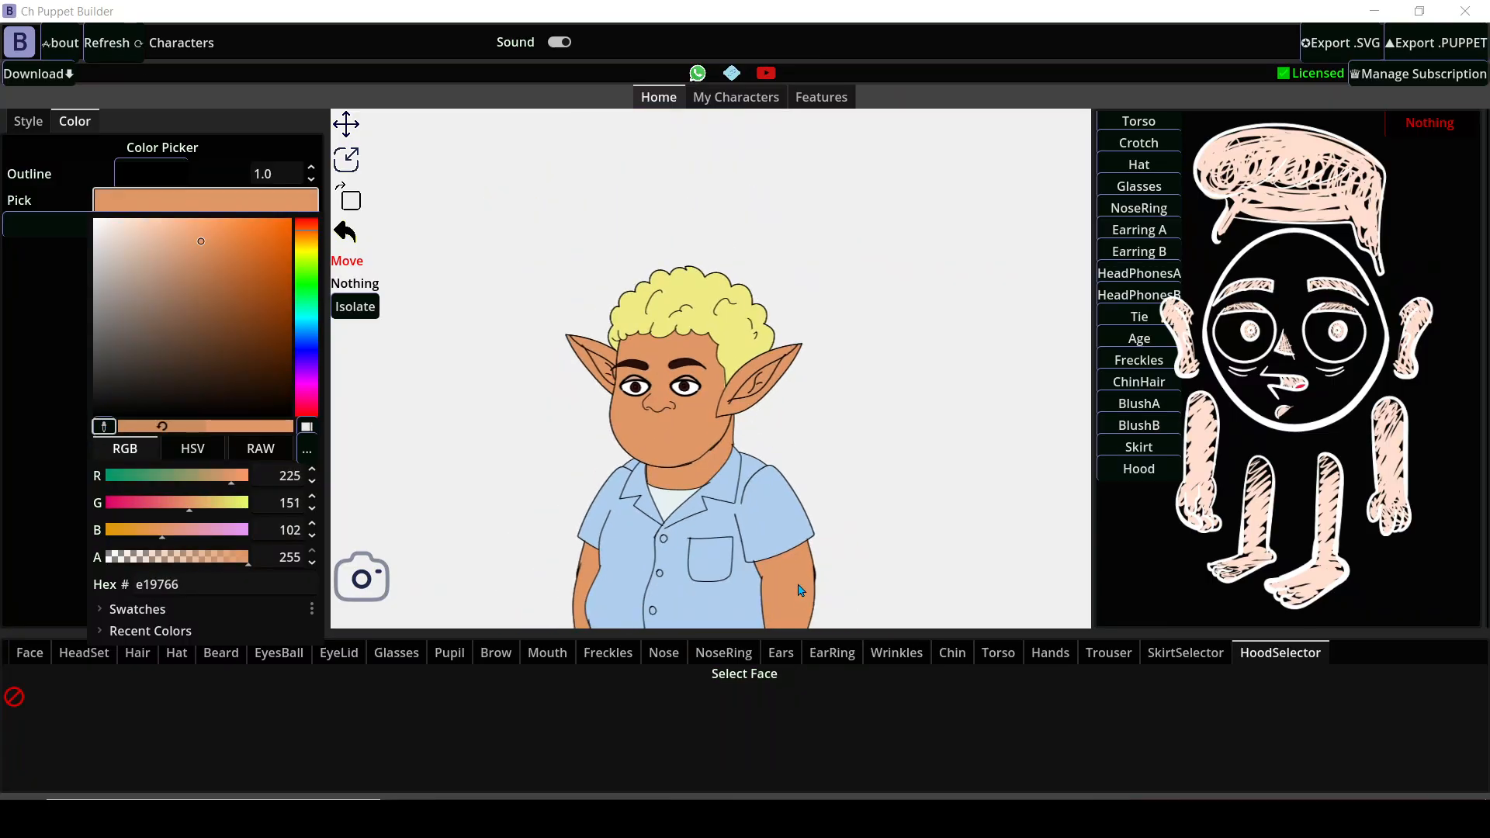
{"action": "left_click", "coordinate": [848, 385]}
Add the open-lipped mouth to the face and reposition it just below the nose, then deselect it.
{"action": "left_click_drag", "start_coordinate": [858, 465], "coordinate": [839, 213]}
{"action": "scroll", "coordinate": [839, 351], "scroll_direction": "down", "scroll_amount": 3}
{"action": "left_click_drag", "start_coordinate": [843, 362], "coordinate": [880, 463]}
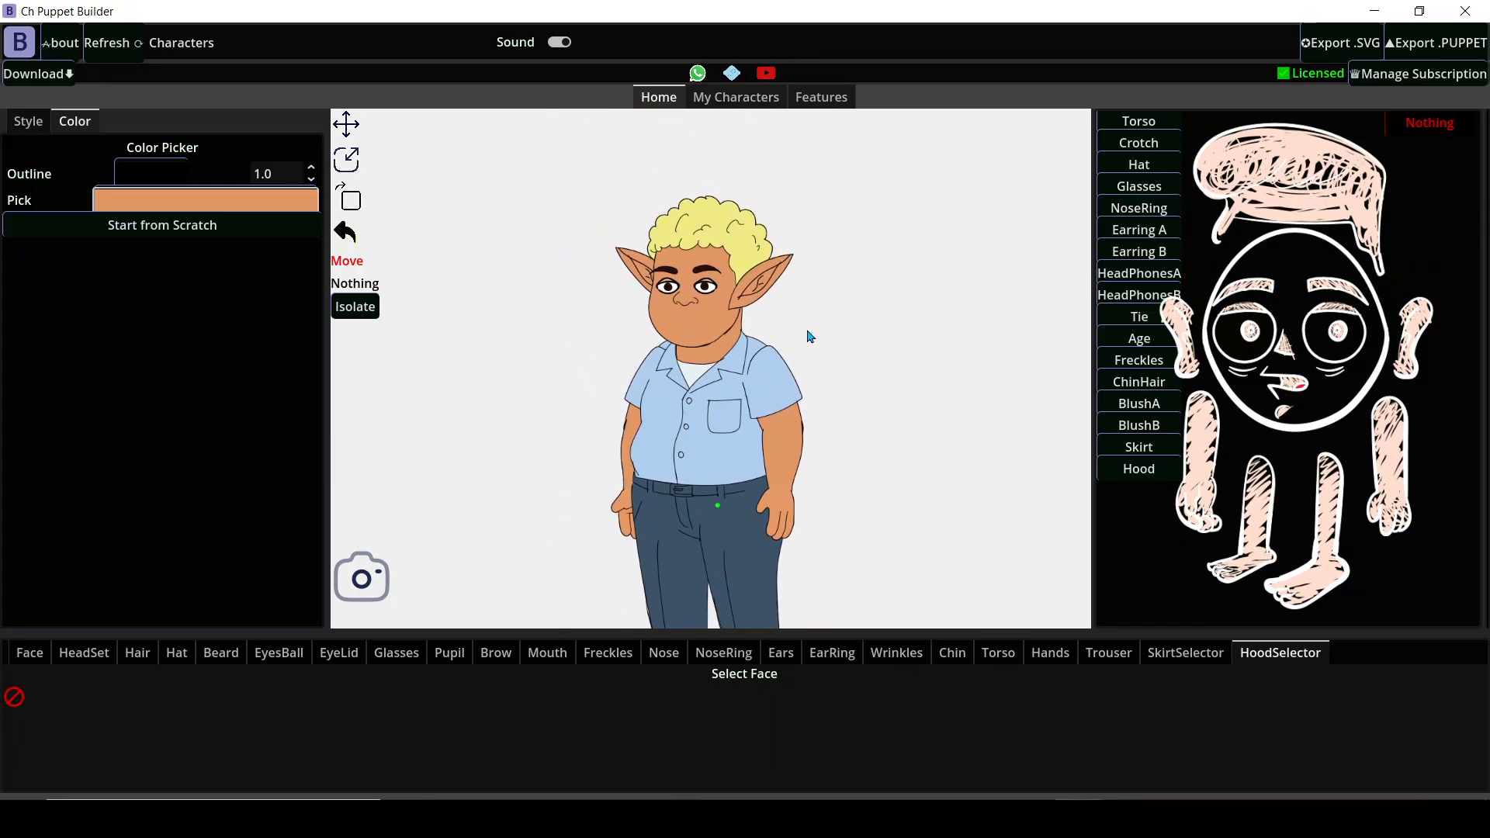
{"action": "scroll", "coordinate": [810, 336], "scroll_direction": "up", "scroll_amount": 4}
{"action": "scroll", "coordinate": [842, 338], "scroll_direction": "up", "scroll_amount": 2}
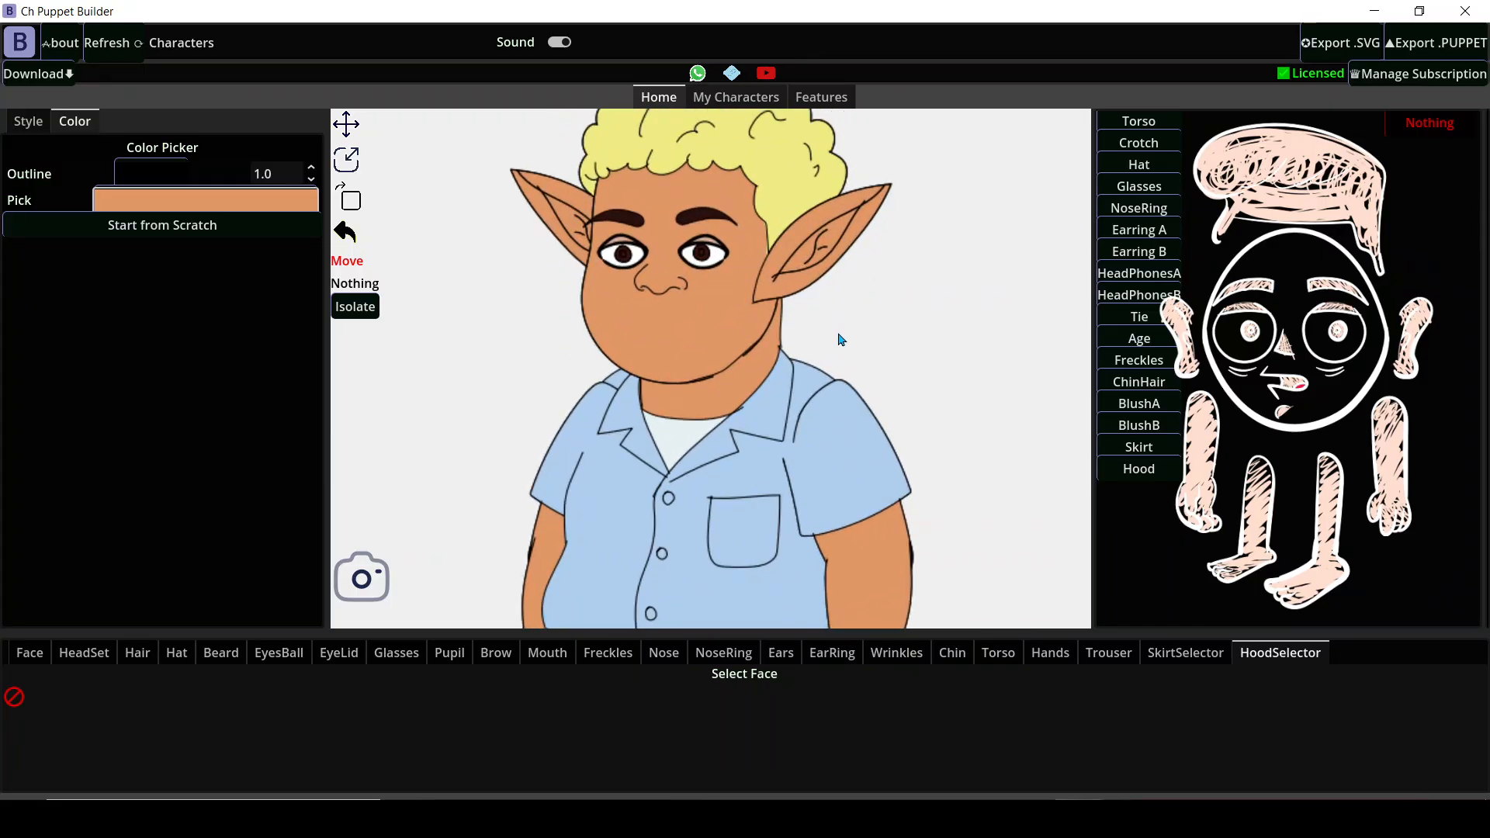
{"action": "left_click_drag", "start_coordinate": [842, 336], "coordinate": [848, 419]}
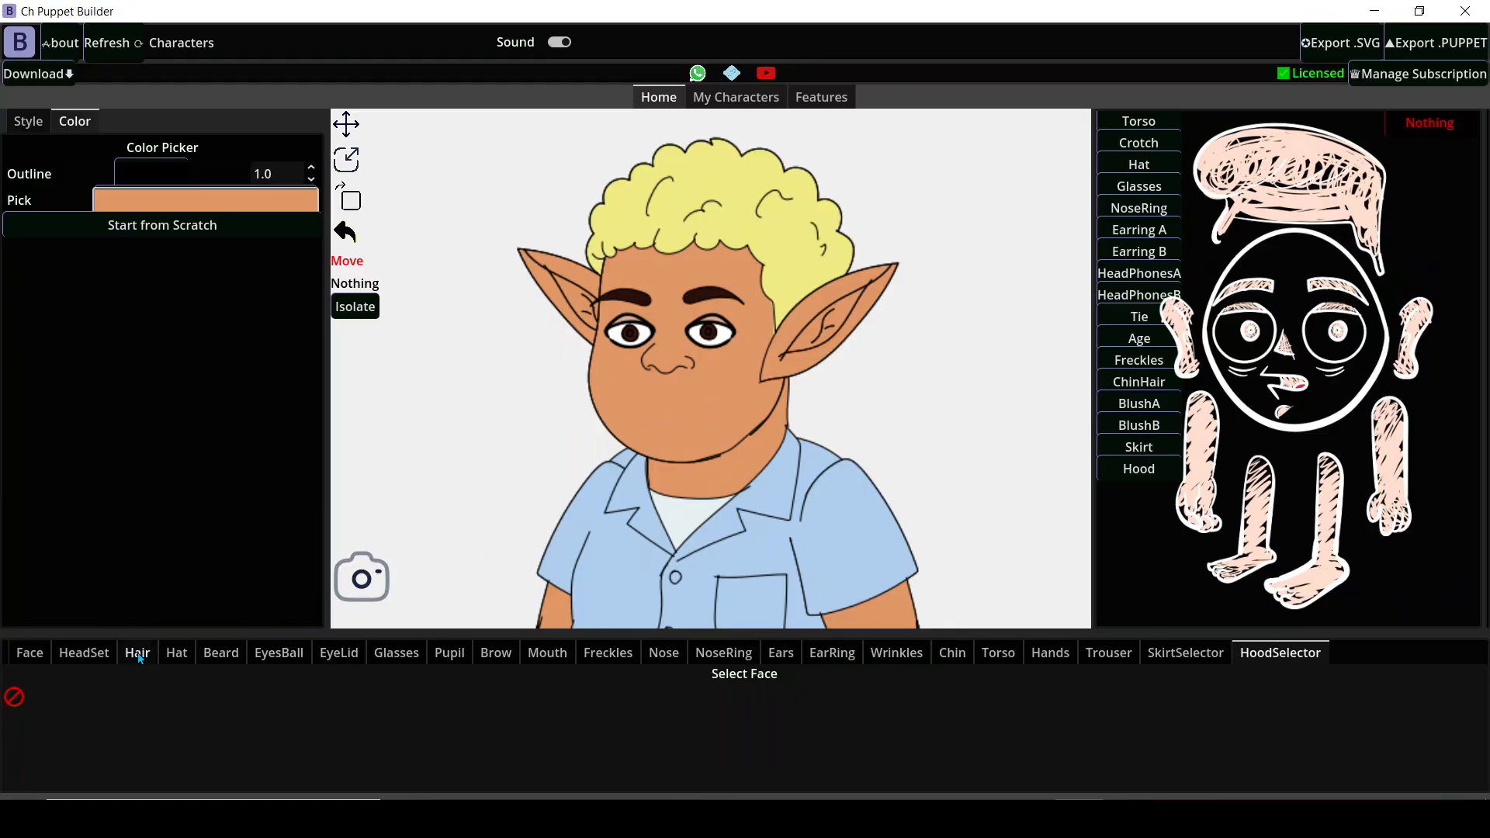
{"action": "left_click", "coordinate": [534, 654]}
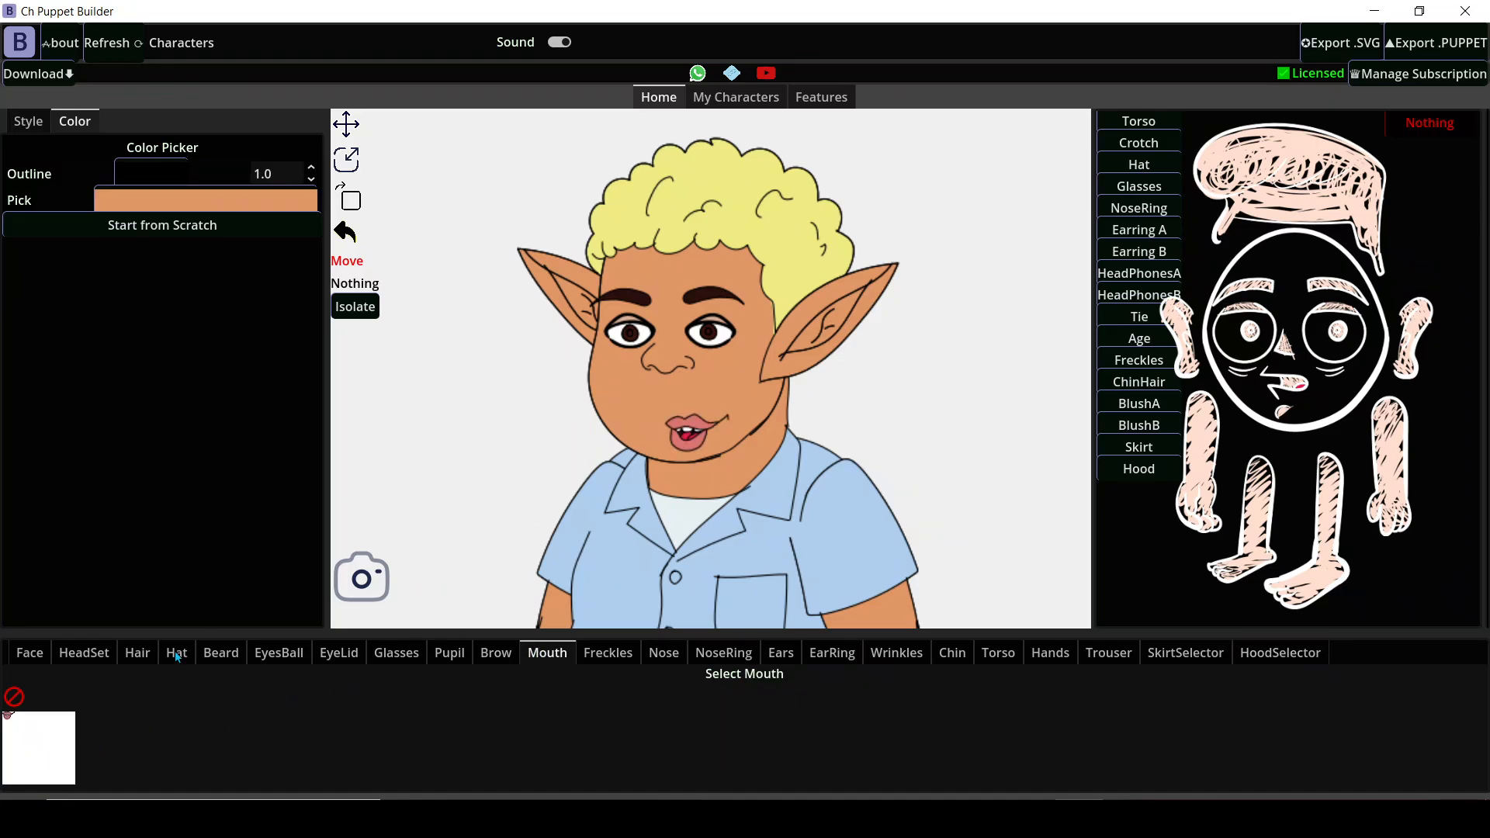
{"action": "left_click", "coordinate": [1288, 382]}
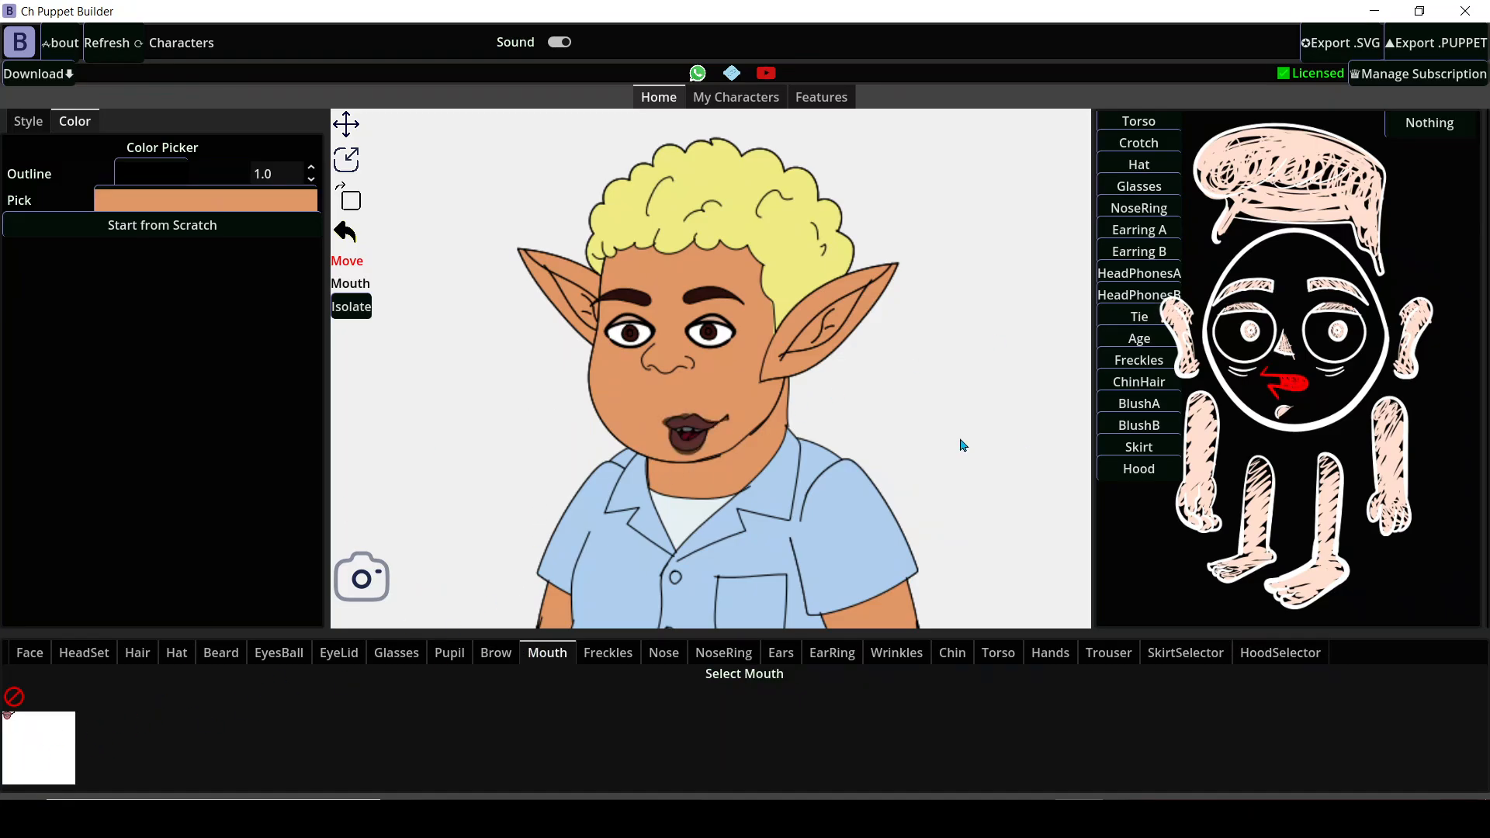
{"action": "left_click_drag", "start_coordinate": [666, 407], "coordinate": [683, 413]}
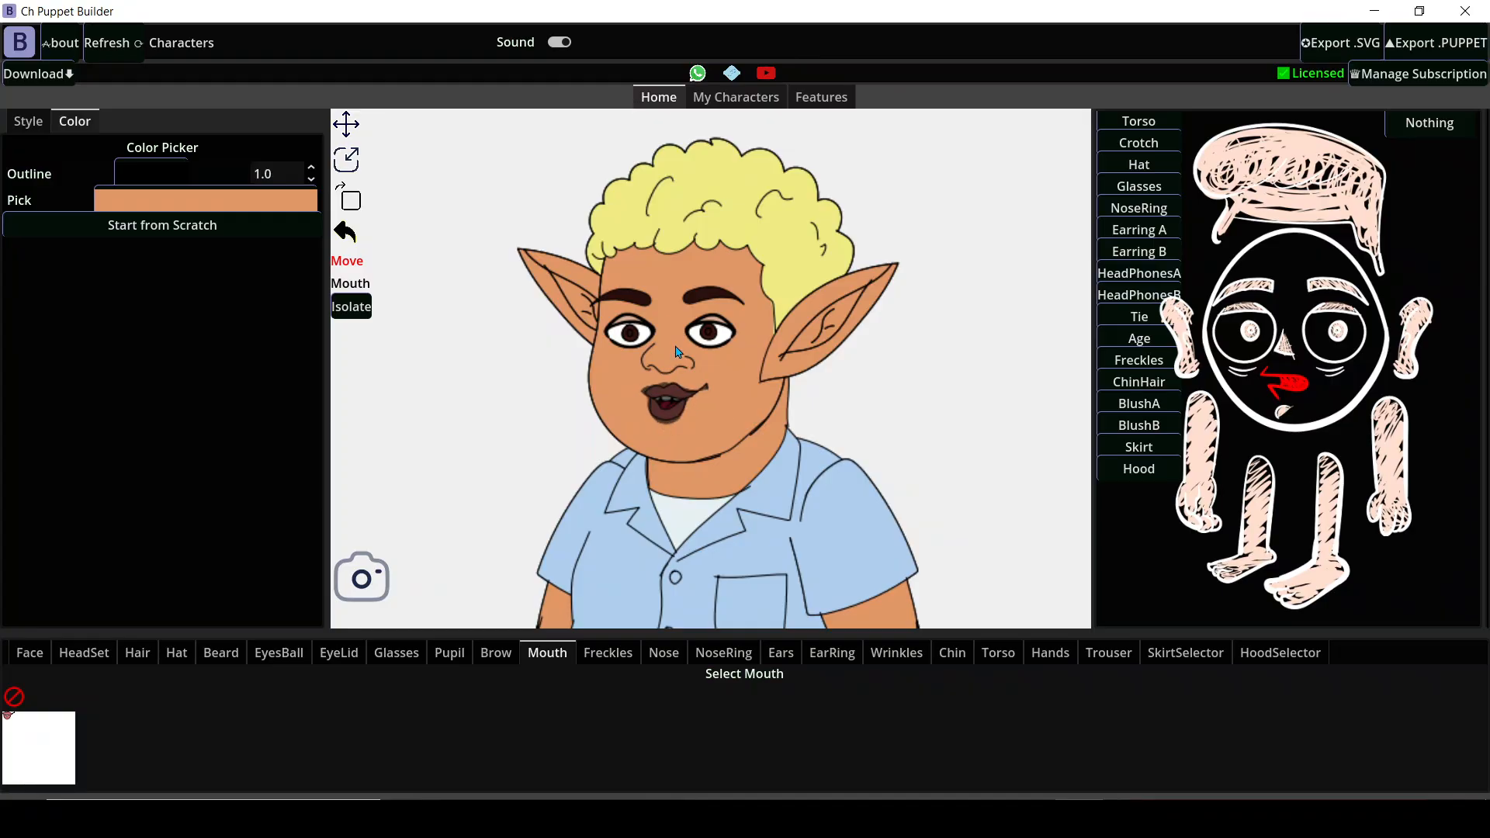
{"action": "scroll", "coordinate": [694, 356], "scroll_direction": "down", "scroll_amount": 2}
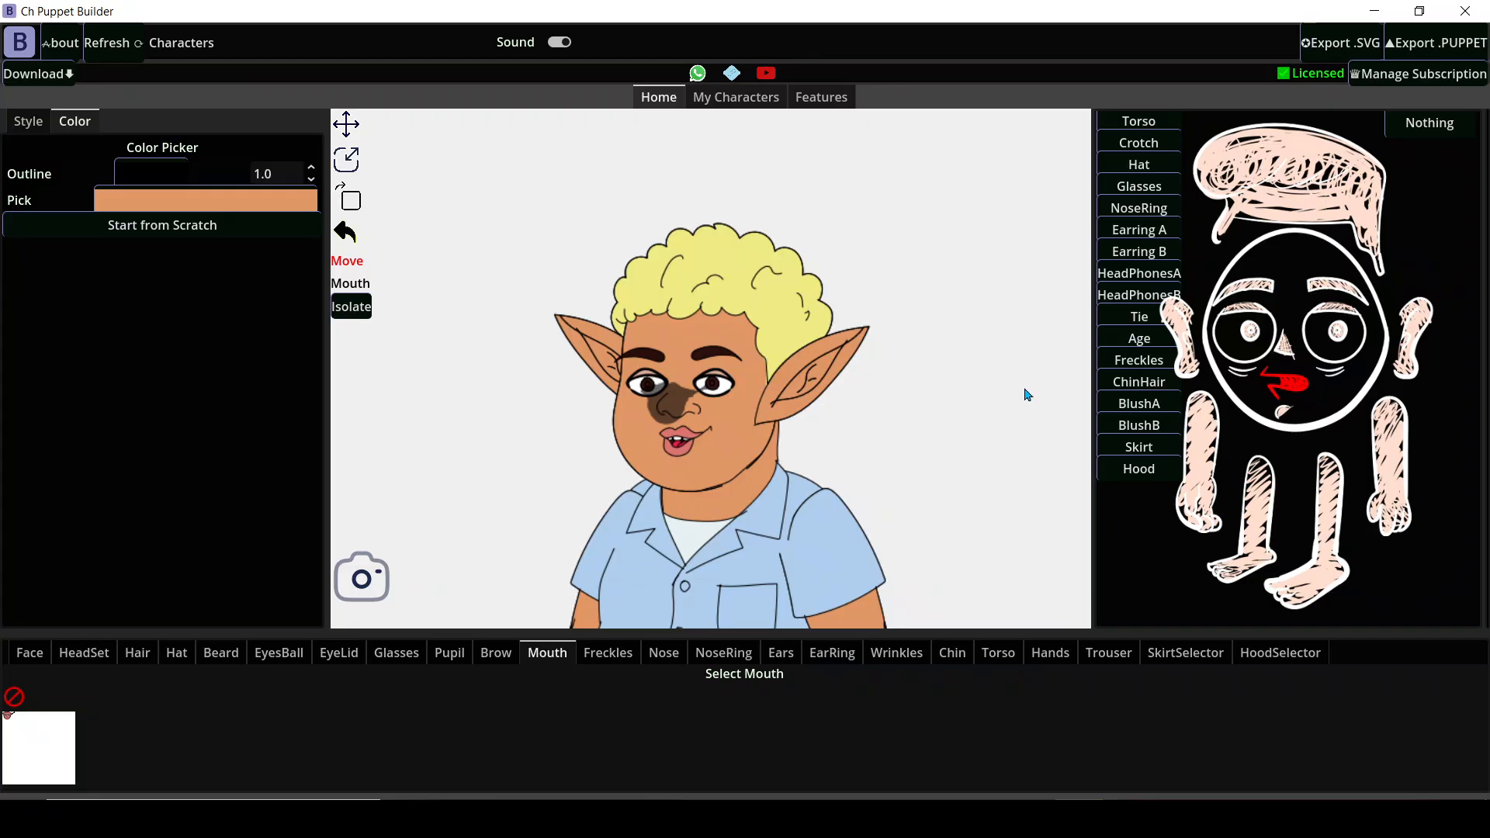
{"action": "left_click", "coordinate": [1409, 124]}
Enlarge the mouth and move it back into place between the nose and the chin.
{"action": "scroll", "coordinate": [715, 458], "scroll_direction": "down", "scroll_amount": 5}
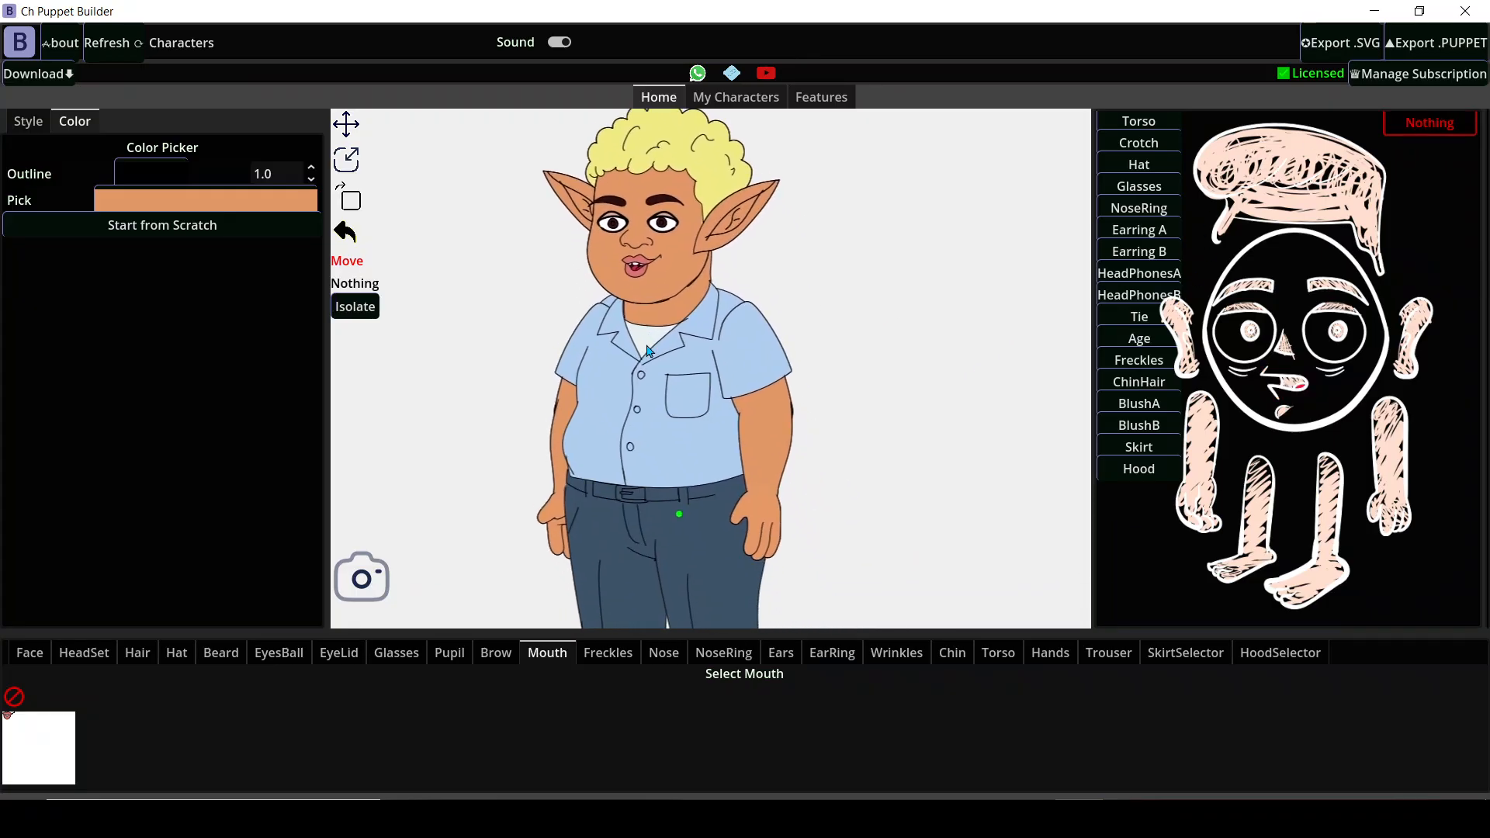
{"action": "scroll", "coordinate": [668, 389], "scroll_direction": "down", "scroll_amount": 2}
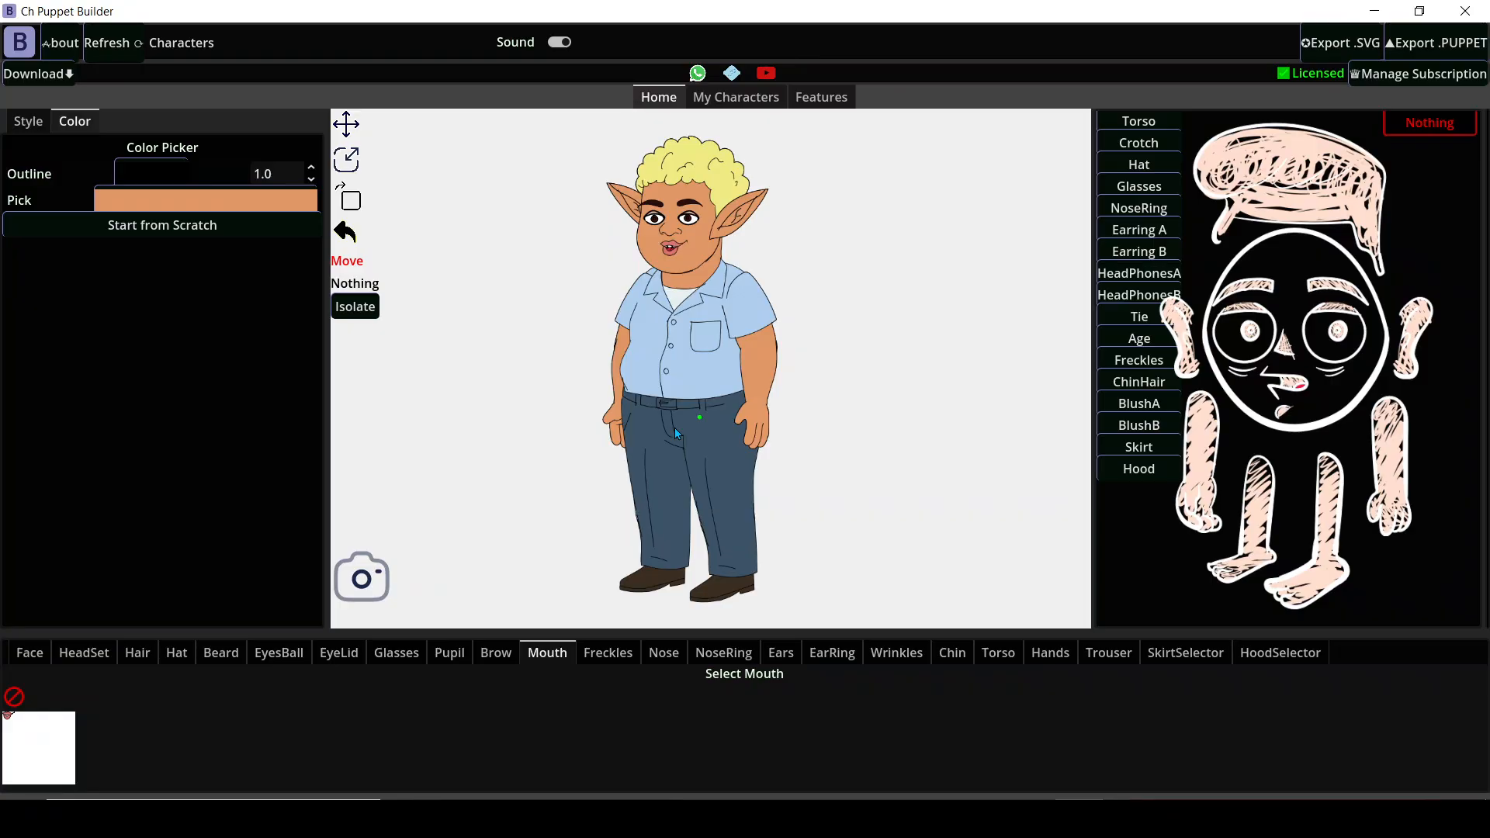
{"action": "scroll", "coordinate": [717, 229], "scroll_direction": "up", "scroll_amount": 5}
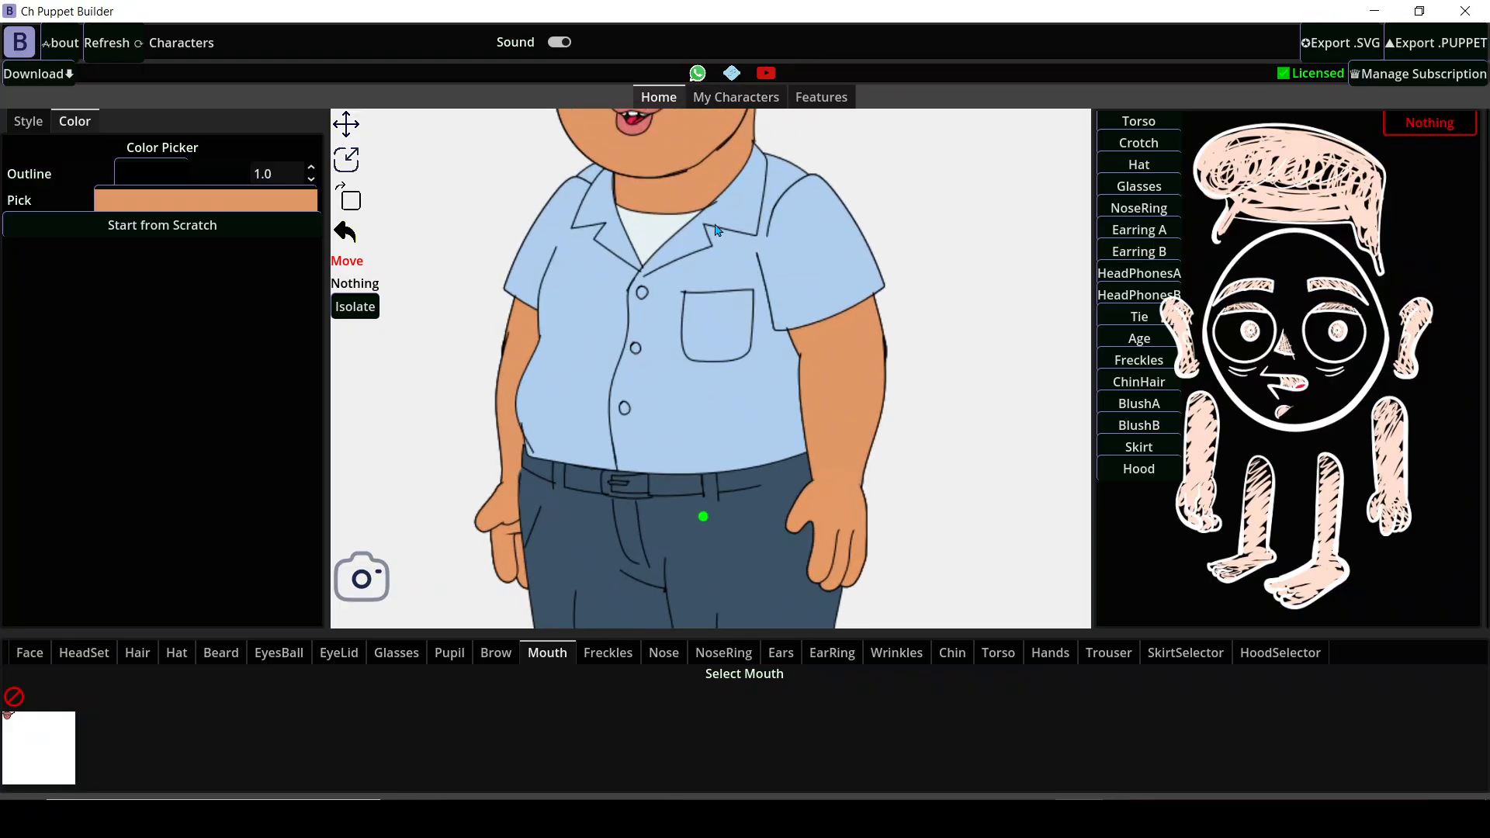
{"action": "left_click_drag", "start_coordinate": [715, 226], "coordinate": [723, 543]}
{"action": "scroll", "coordinate": [684, 462], "scroll_direction": "up", "scroll_amount": 4}
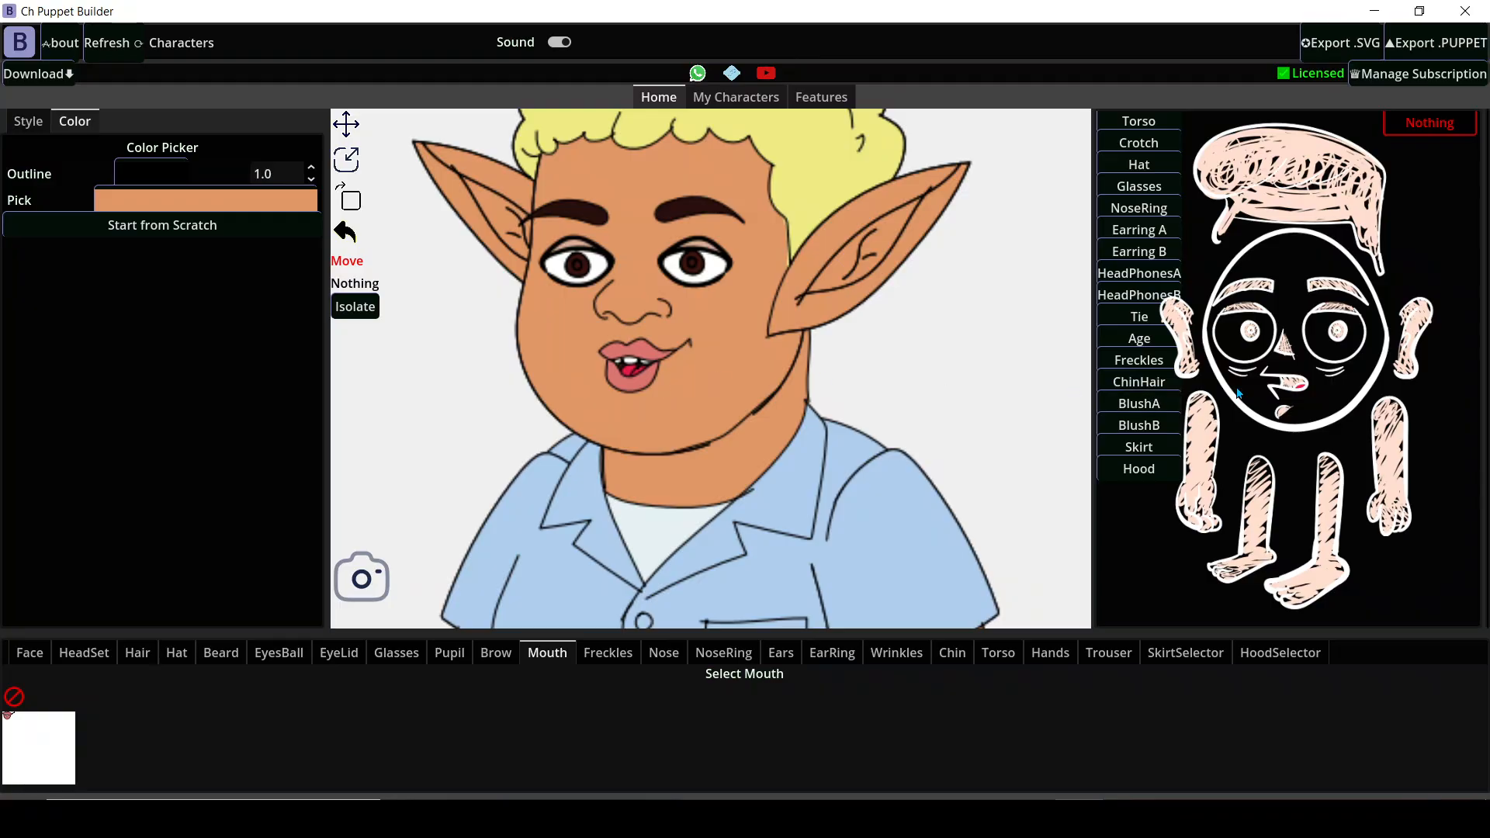
{"action": "left_click", "coordinate": [1301, 381]}
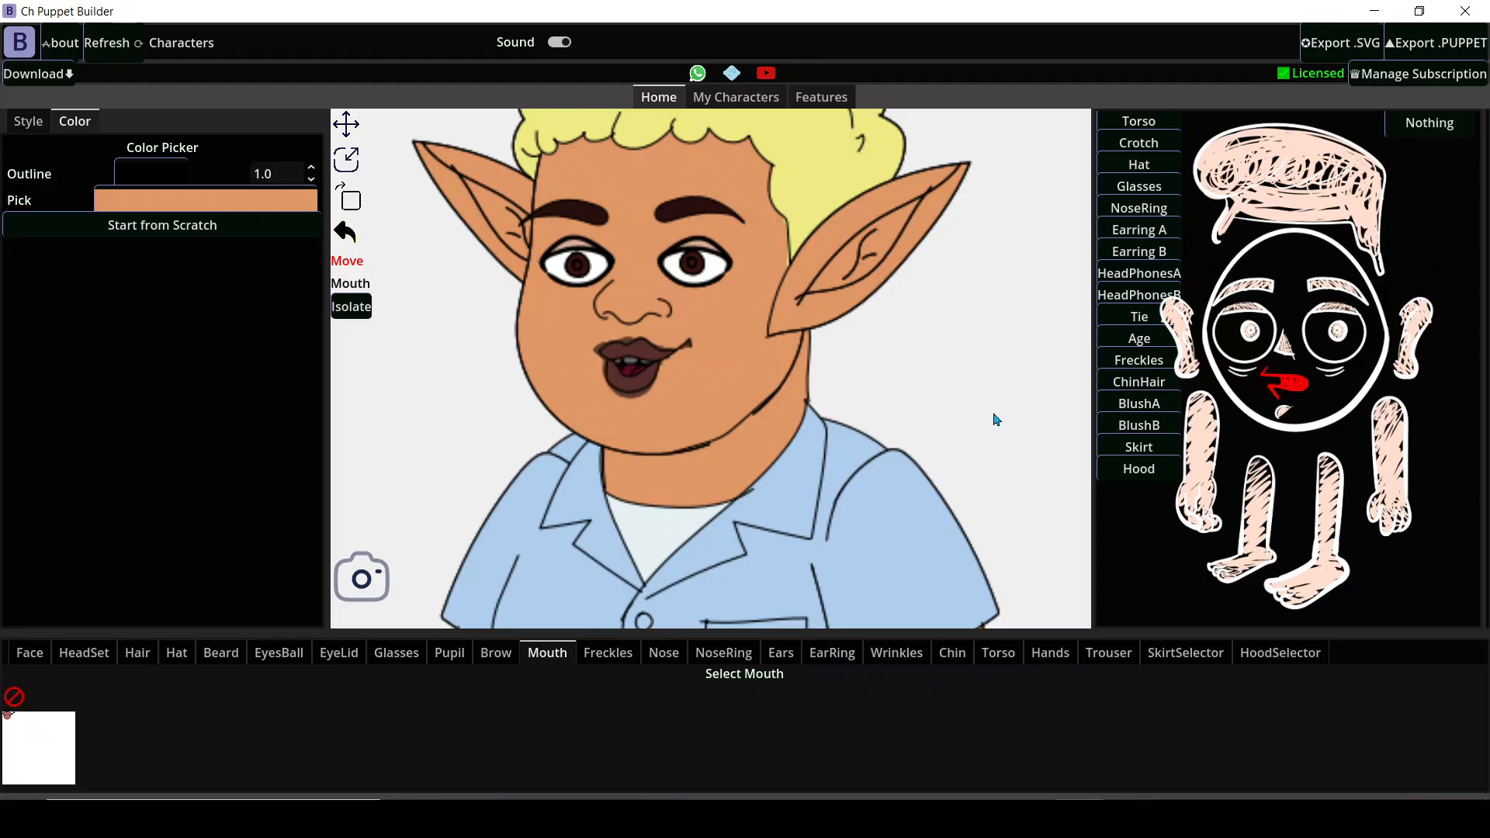
{"action": "left_click", "coordinate": [346, 159]}
{"action": "scroll", "coordinate": [586, 388], "scroll_direction": "up", "scroll_amount": 8}
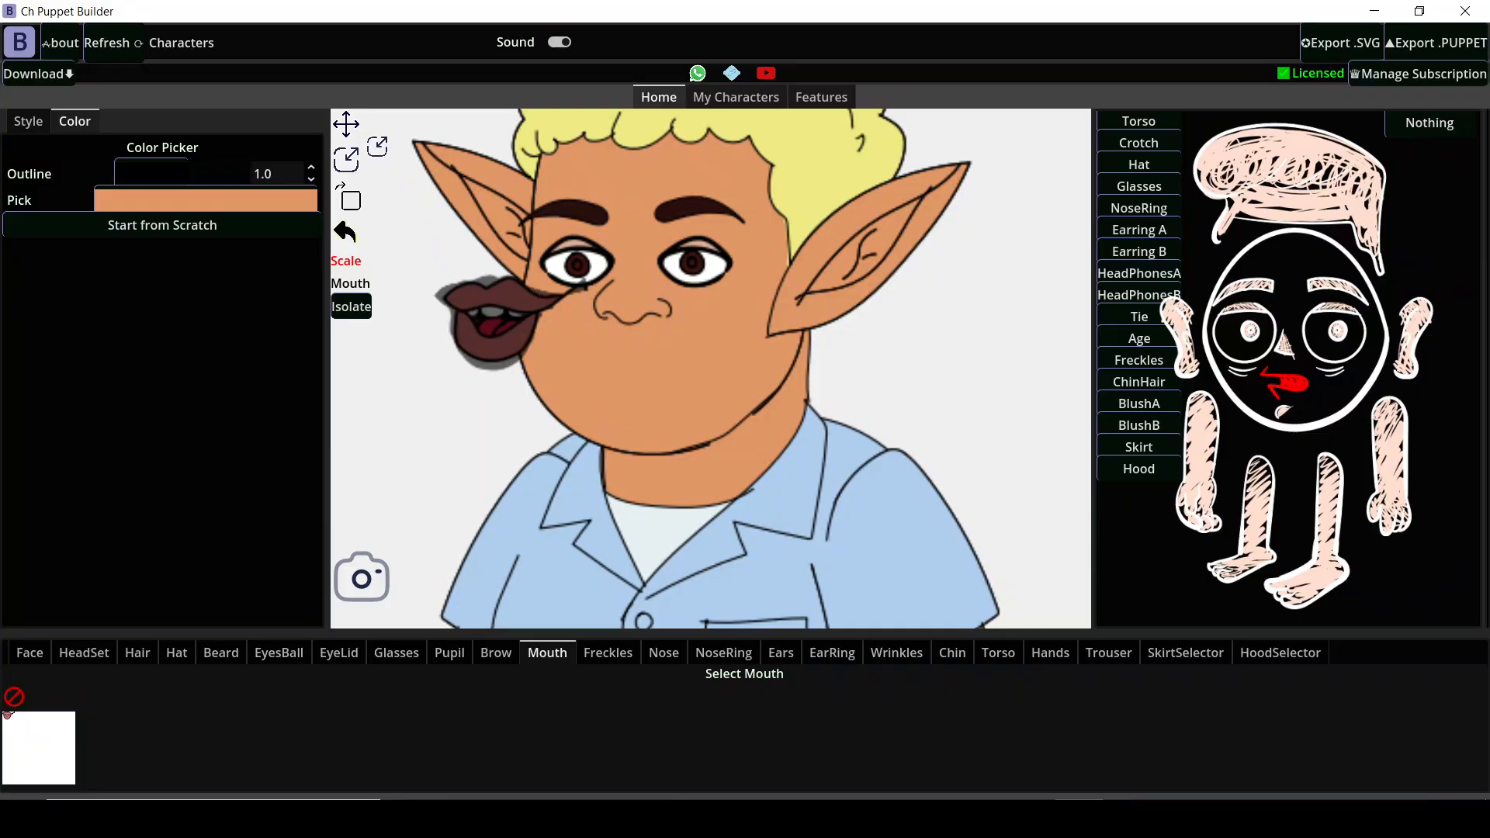
{"action": "left_click", "coordinate": [346, 124]}
{"action": "left_click_drag", "start_coordinate": [501, 322], "coordinate": [607, 380]}
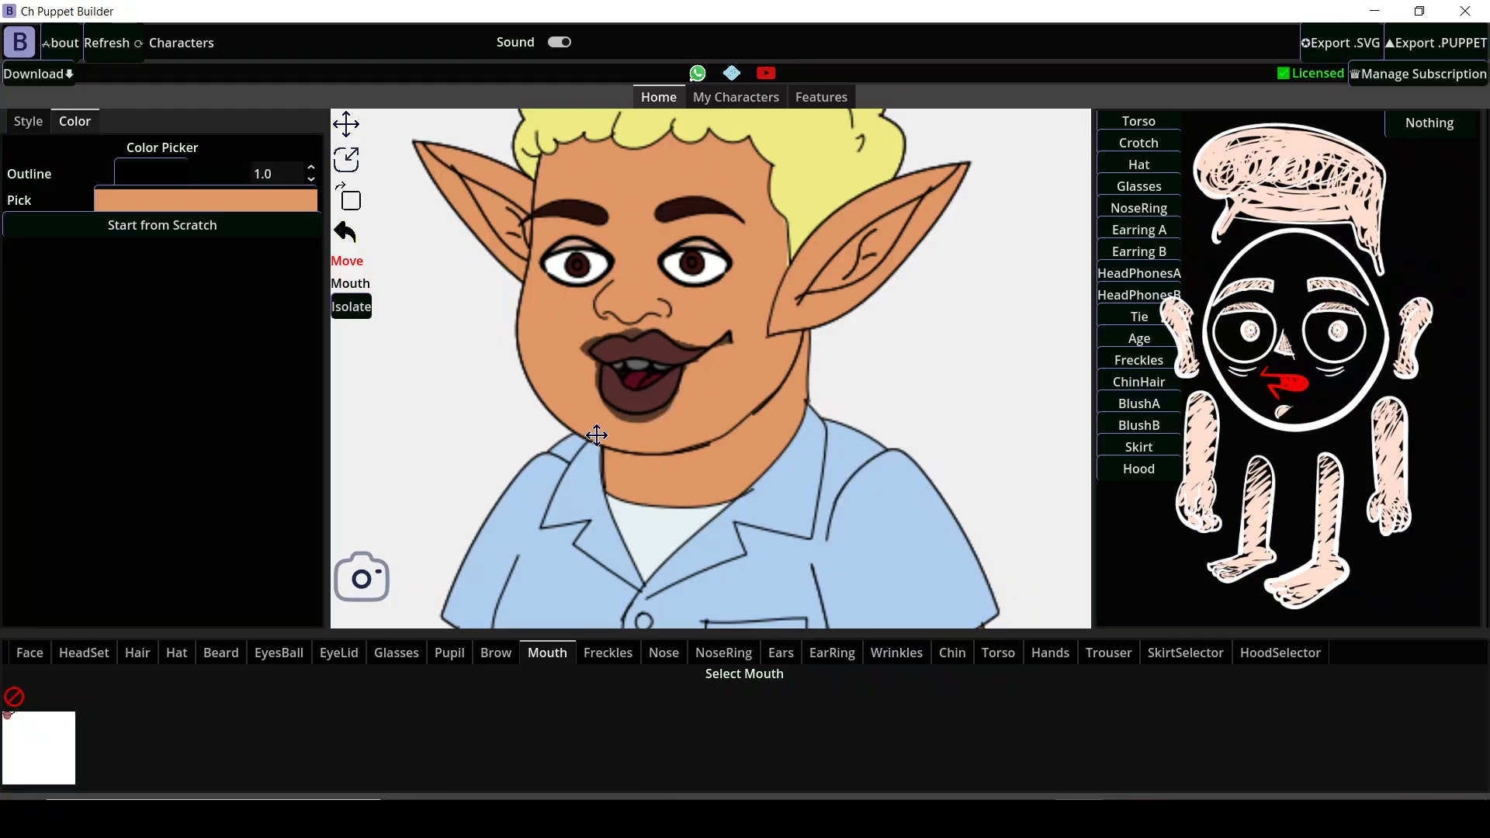
{"action": "left_click", "coordinate": [1440, 125]}
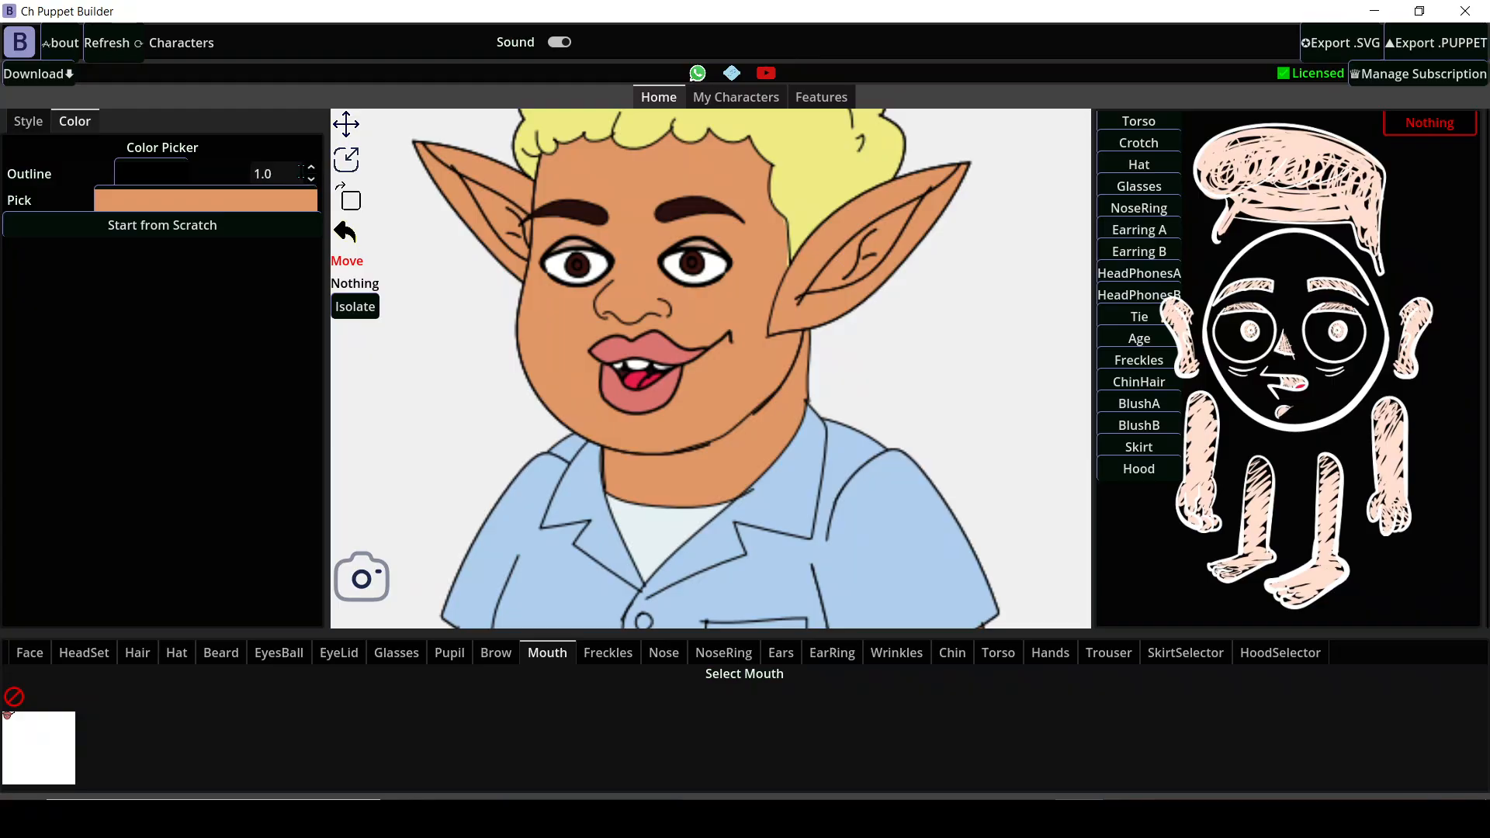
Set the outline thickness of the shirt torso to 0 and inspect the result on the body.
{"action": "left_click", "coordinate": [288, 172]}
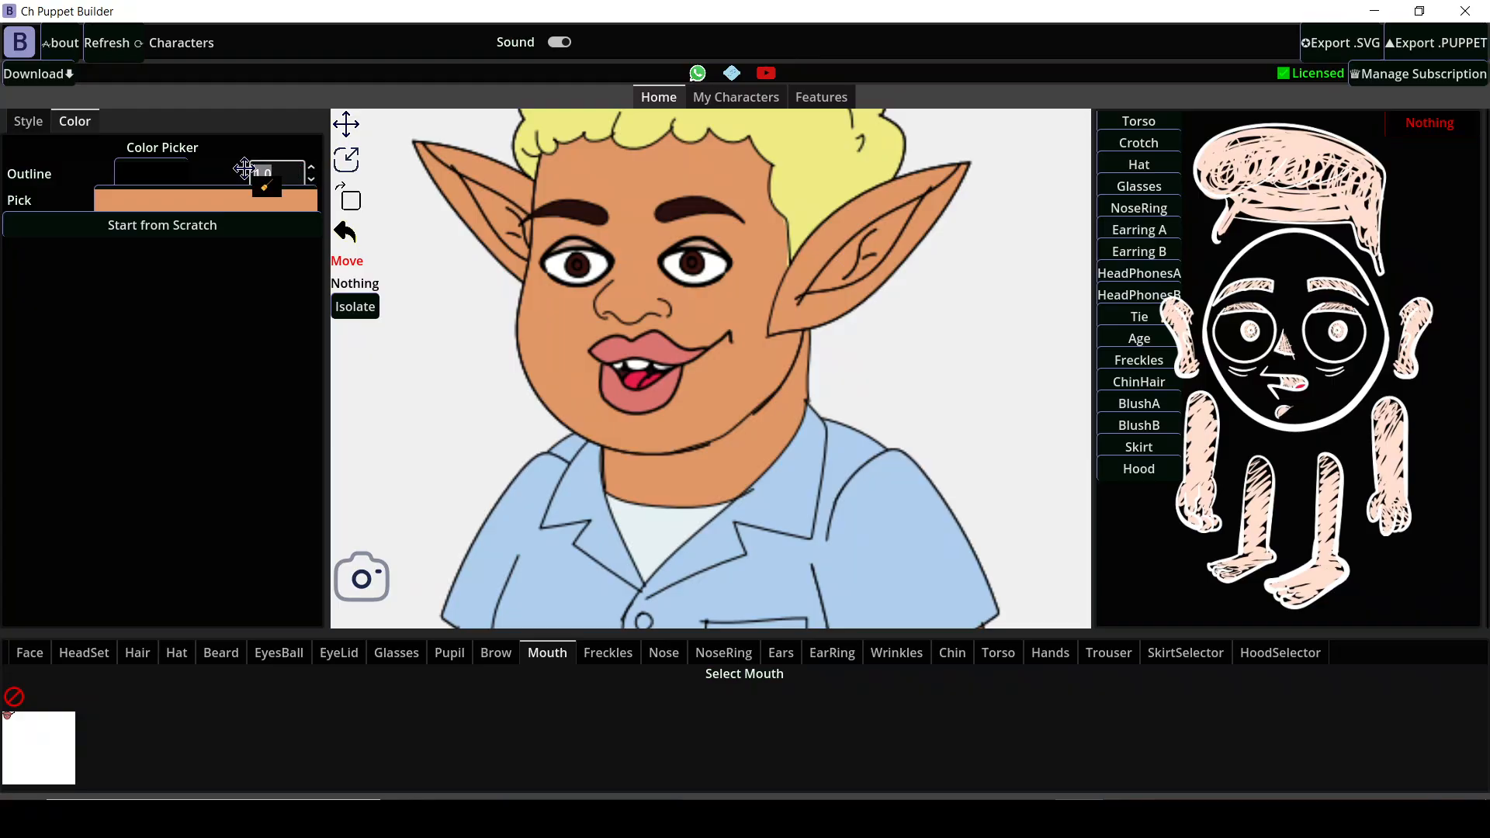
{"action": "type", "text": "0"}
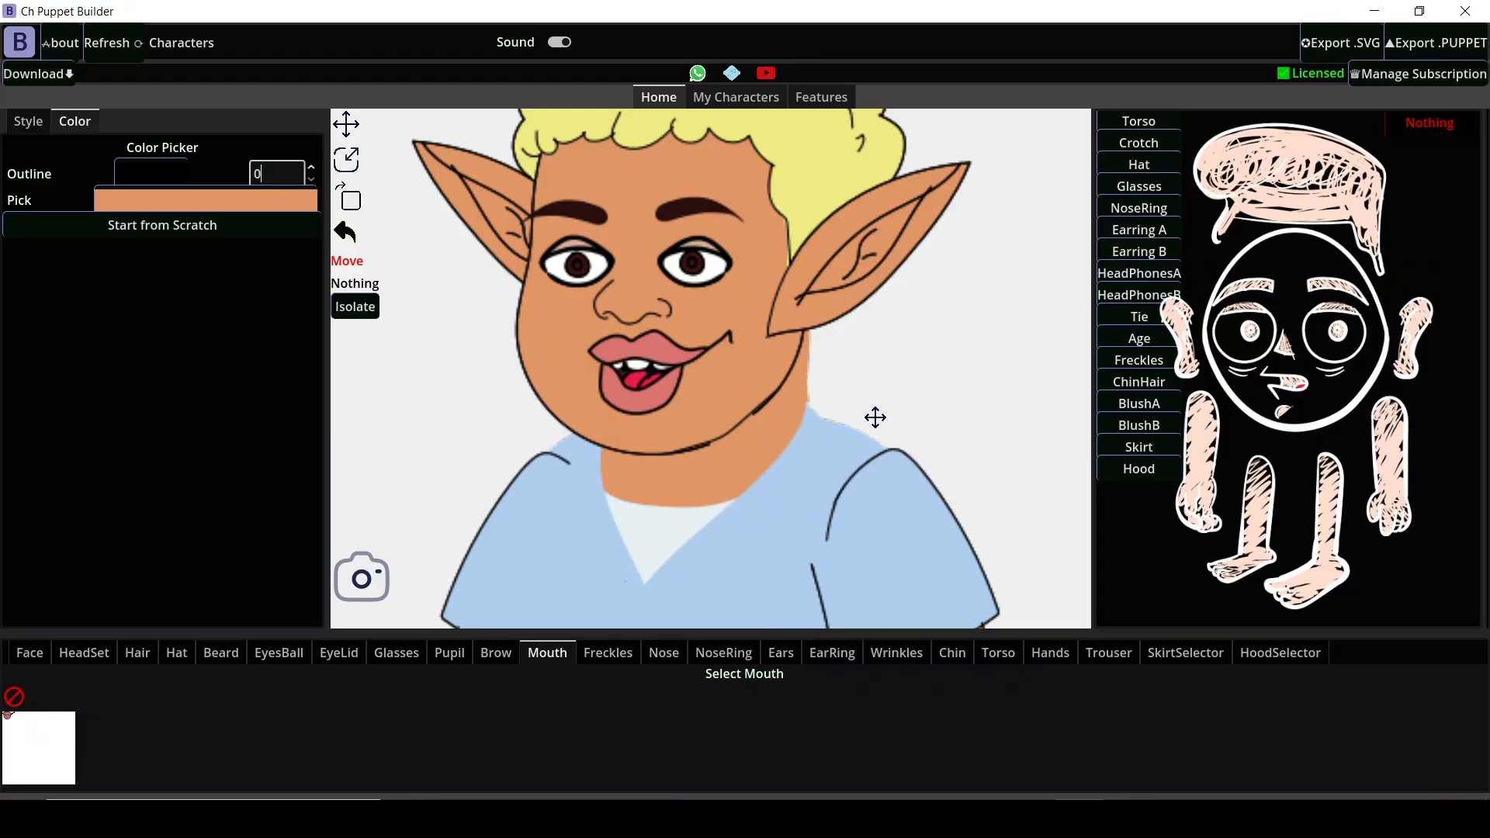
{"action": "scroll", "coordinate": [906, 474], "scroll_direction": "down", "scroll_amount": 3}
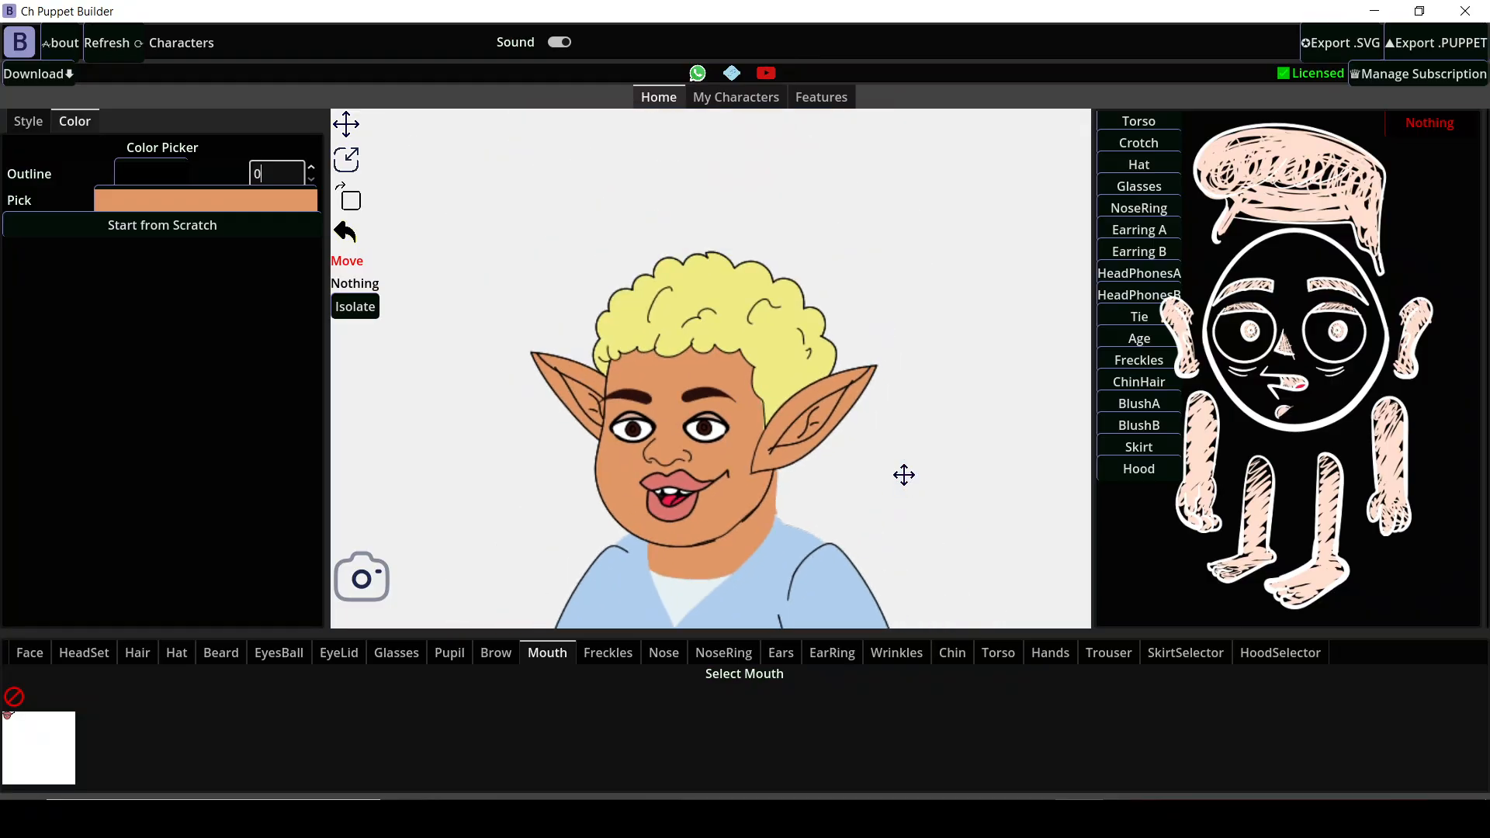
{"action": "scroll", "coordinate": [802, 346], "scroll_direction": "down", "scroll_amount": 5}
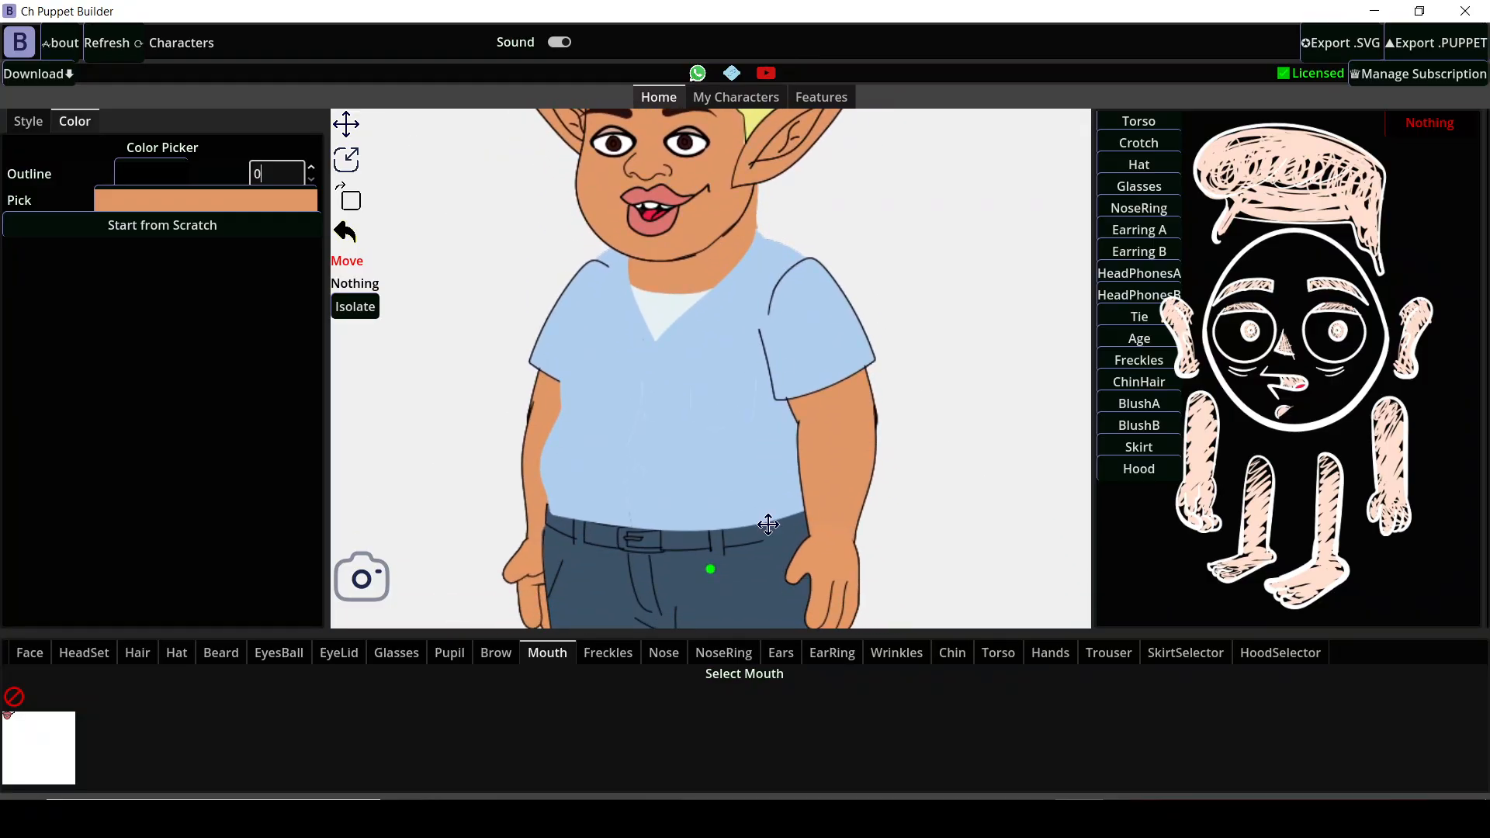
{"action": "left_click_drag", "start_coordinate": [768, 525], "coordinate": [735, 396]}
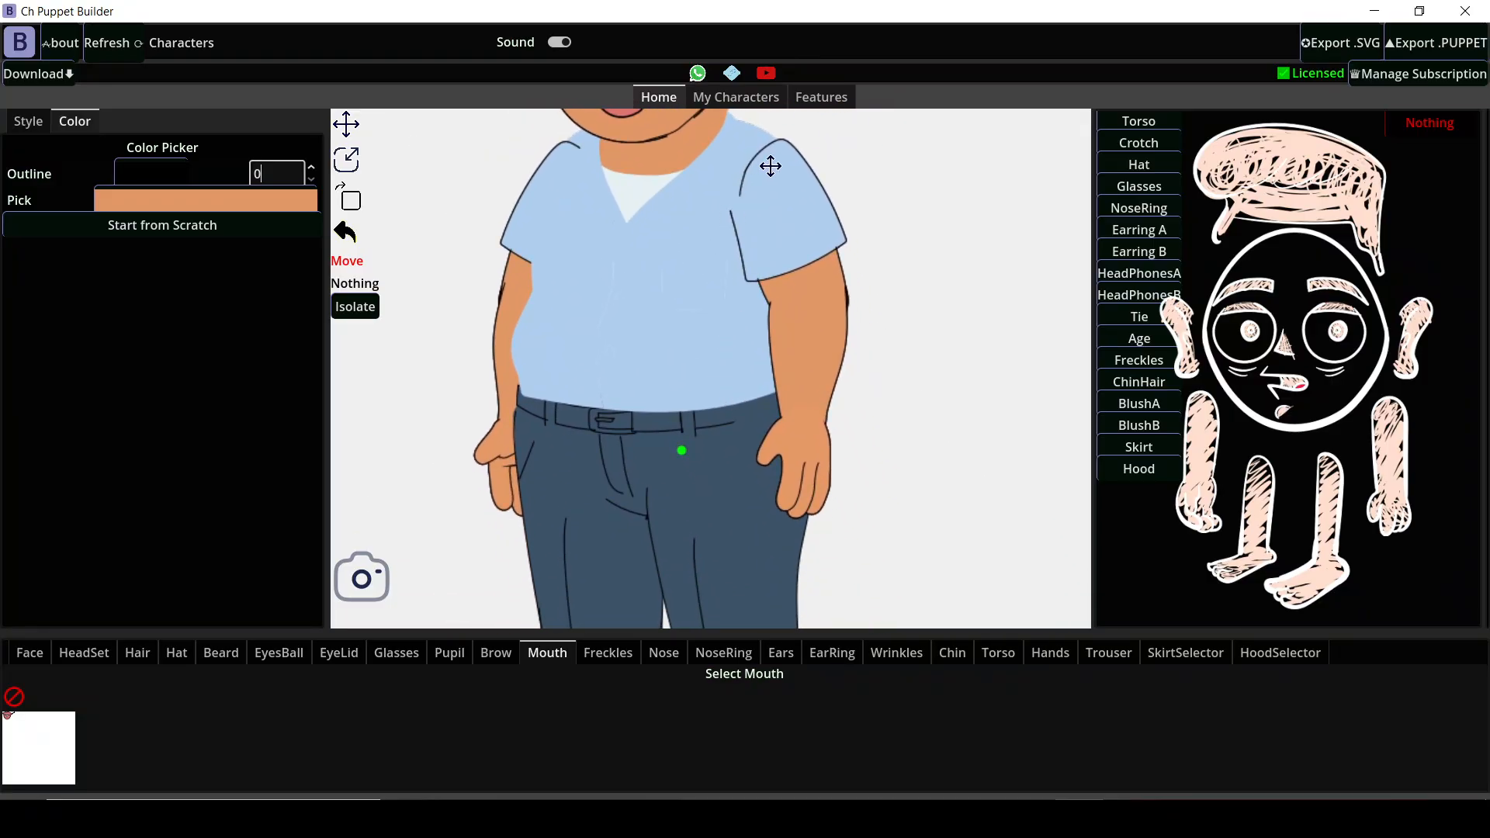
{"action": "left_click_drag", "start_coordinate": [748, 233], "coordinate": [741, 492]}
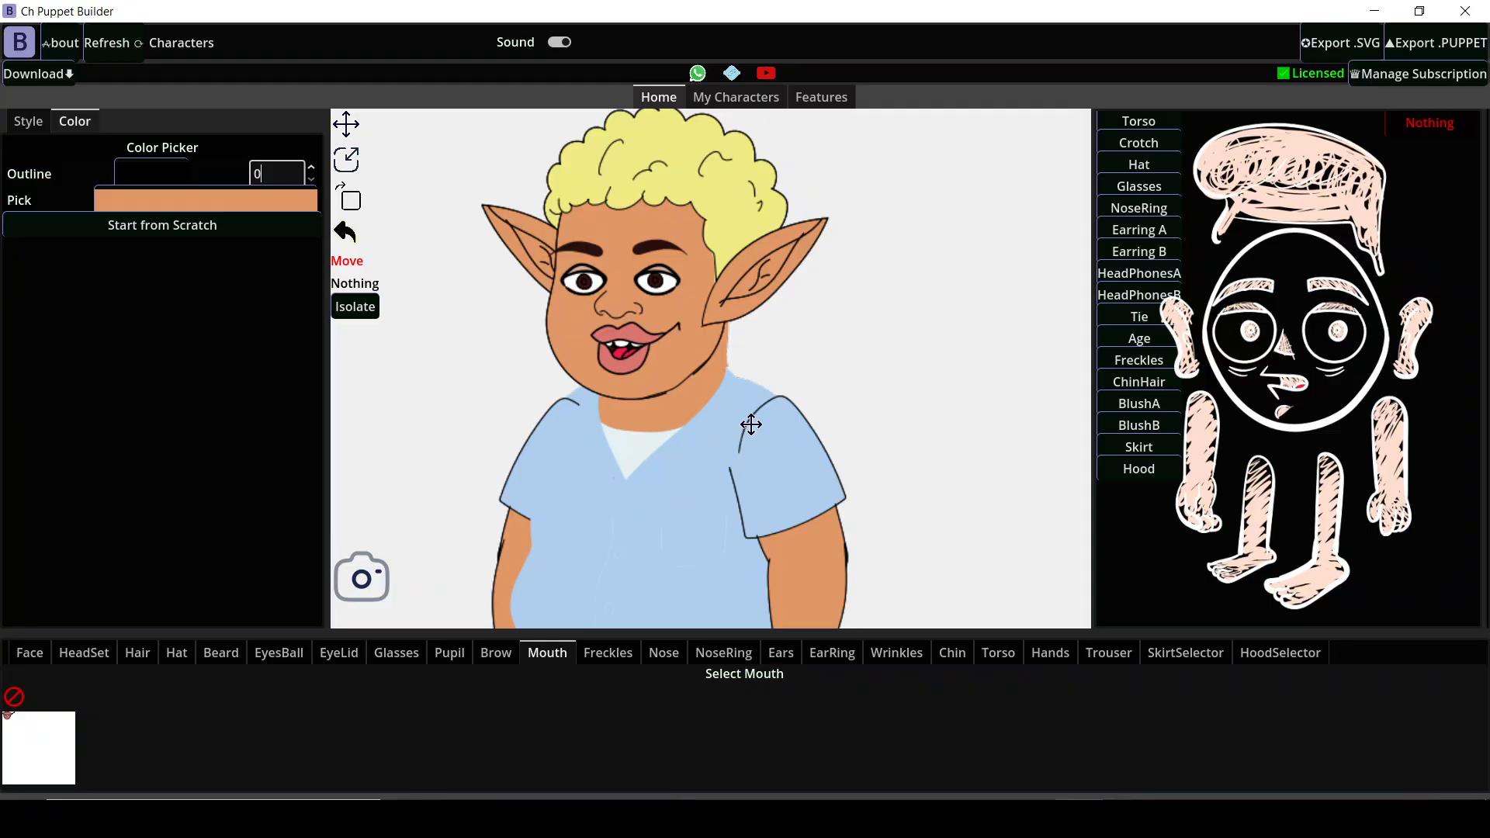
Set the character's outline thickness to 1 and inspect the redrawn outlines on the face and body.
{"action": "scroll", "coordinate": [702, 361], "scroll_direction": "up", "scroll_amount": 3}
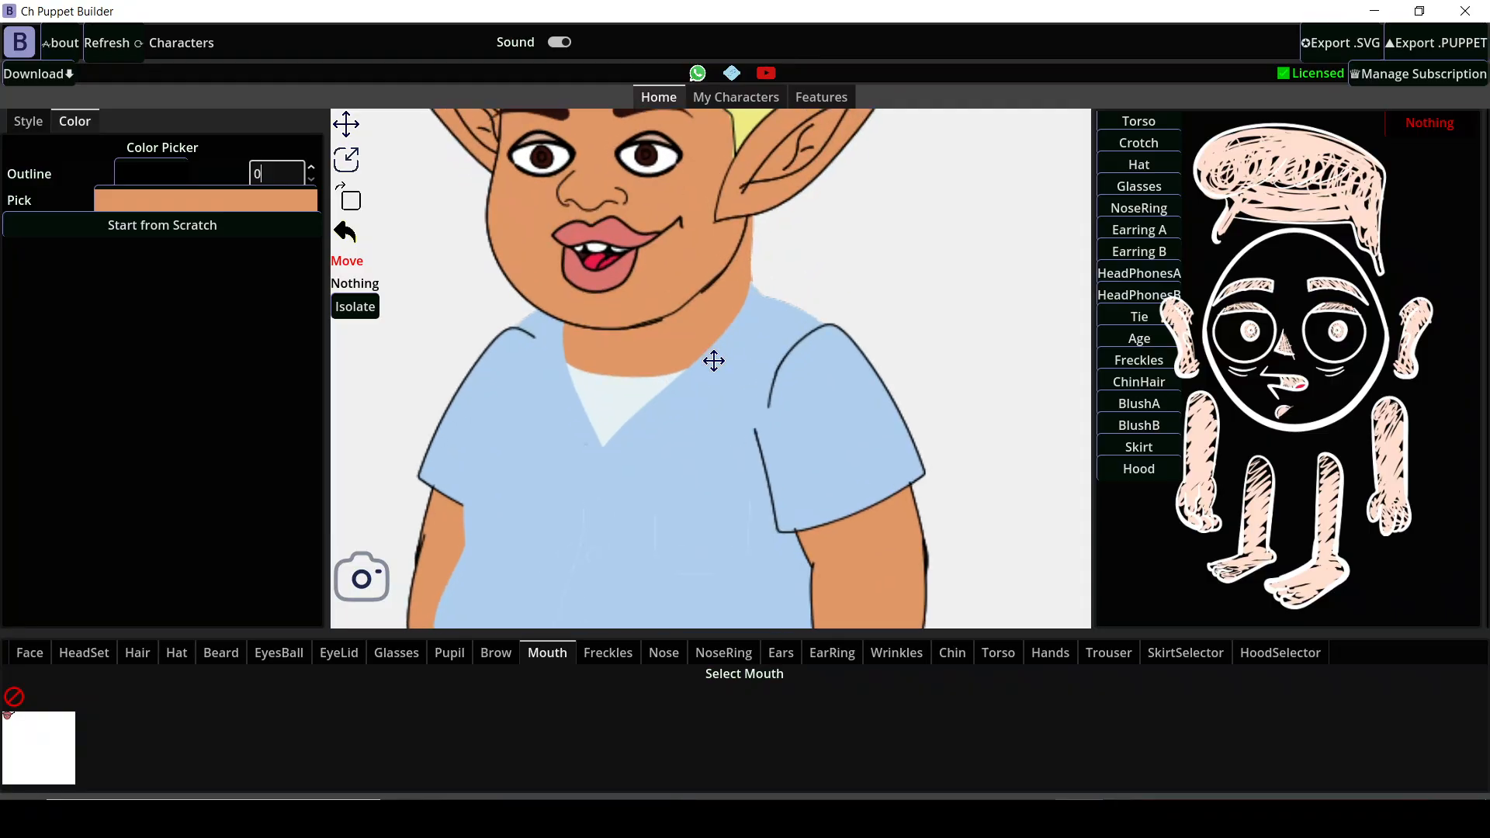
{"action": "scroll", "coordinate": [781, 335], "scroll_direction": "down", "scroll_amount": 3}
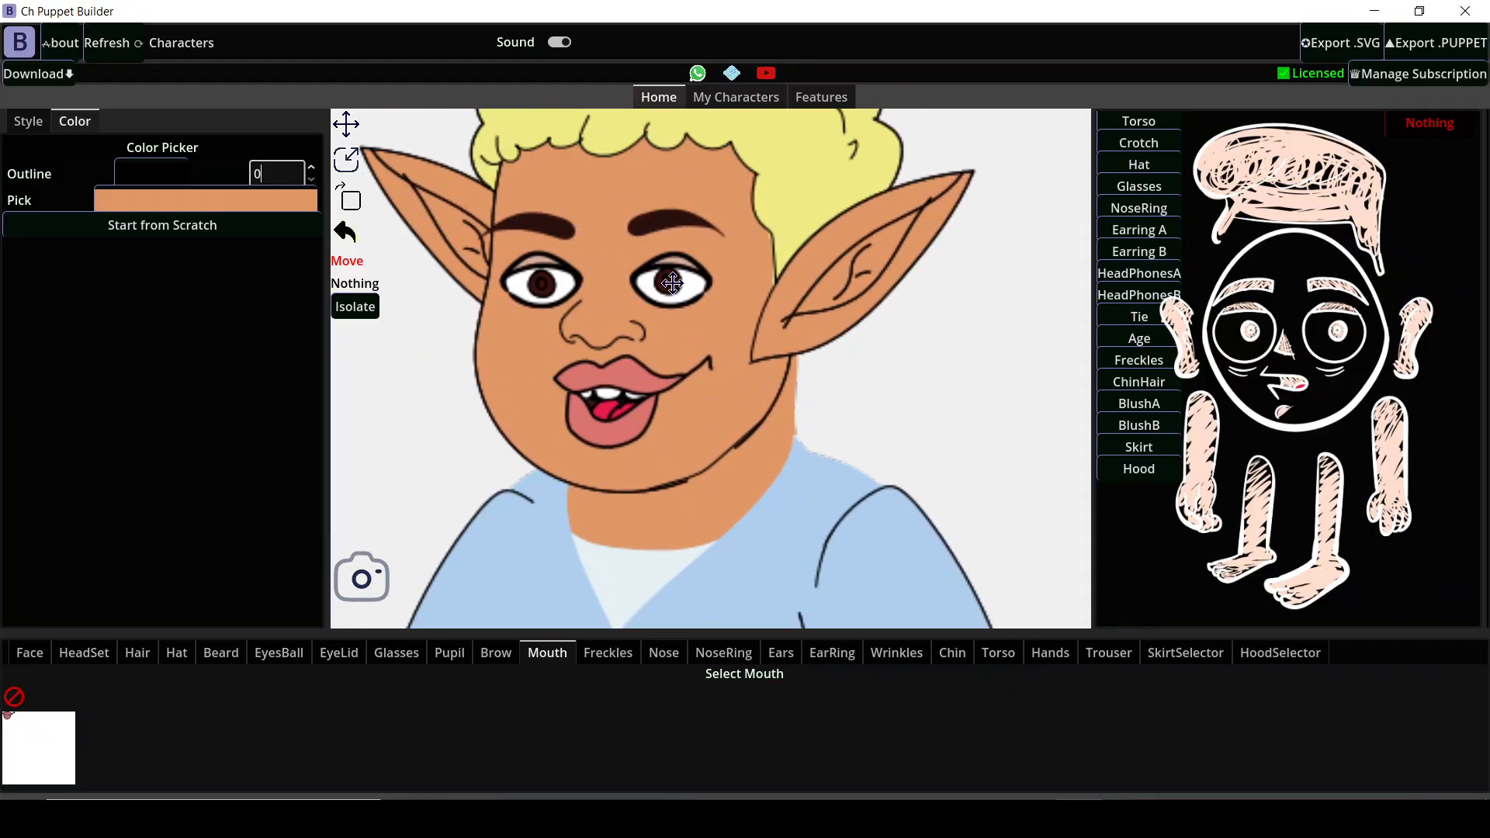
{"action": "scroll", "coordinate": [681, 322], "scroll_direction": "up", "scroll_amount": 1}
{"action": "left_click_drag", "start_coordinate": [681, 321], "coordinate": [702, 345]}
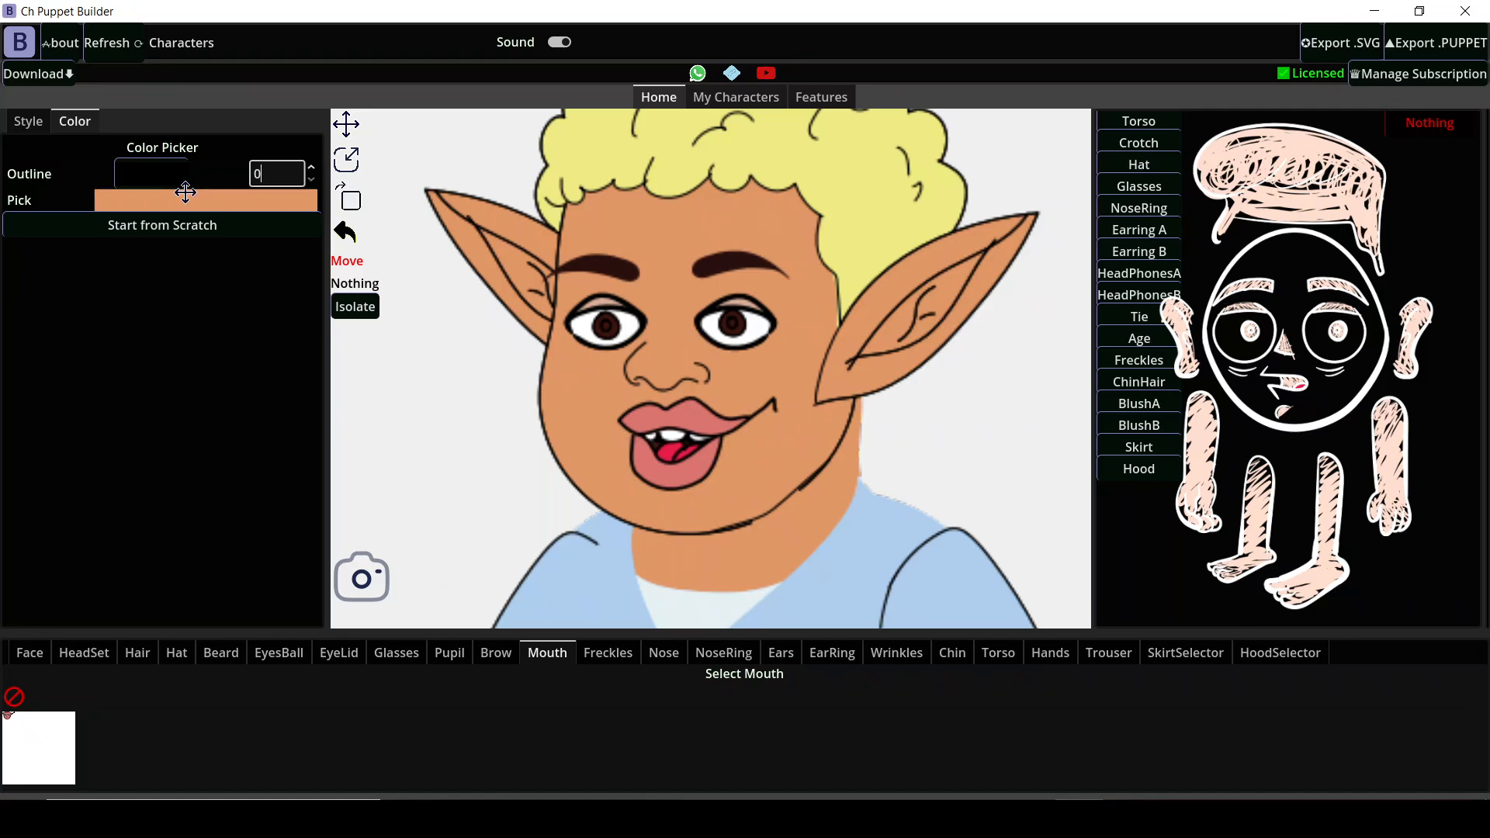
{"action": "left_click_drag", "start_coordinate": [281, 172], "coordinate": [232, 174]}
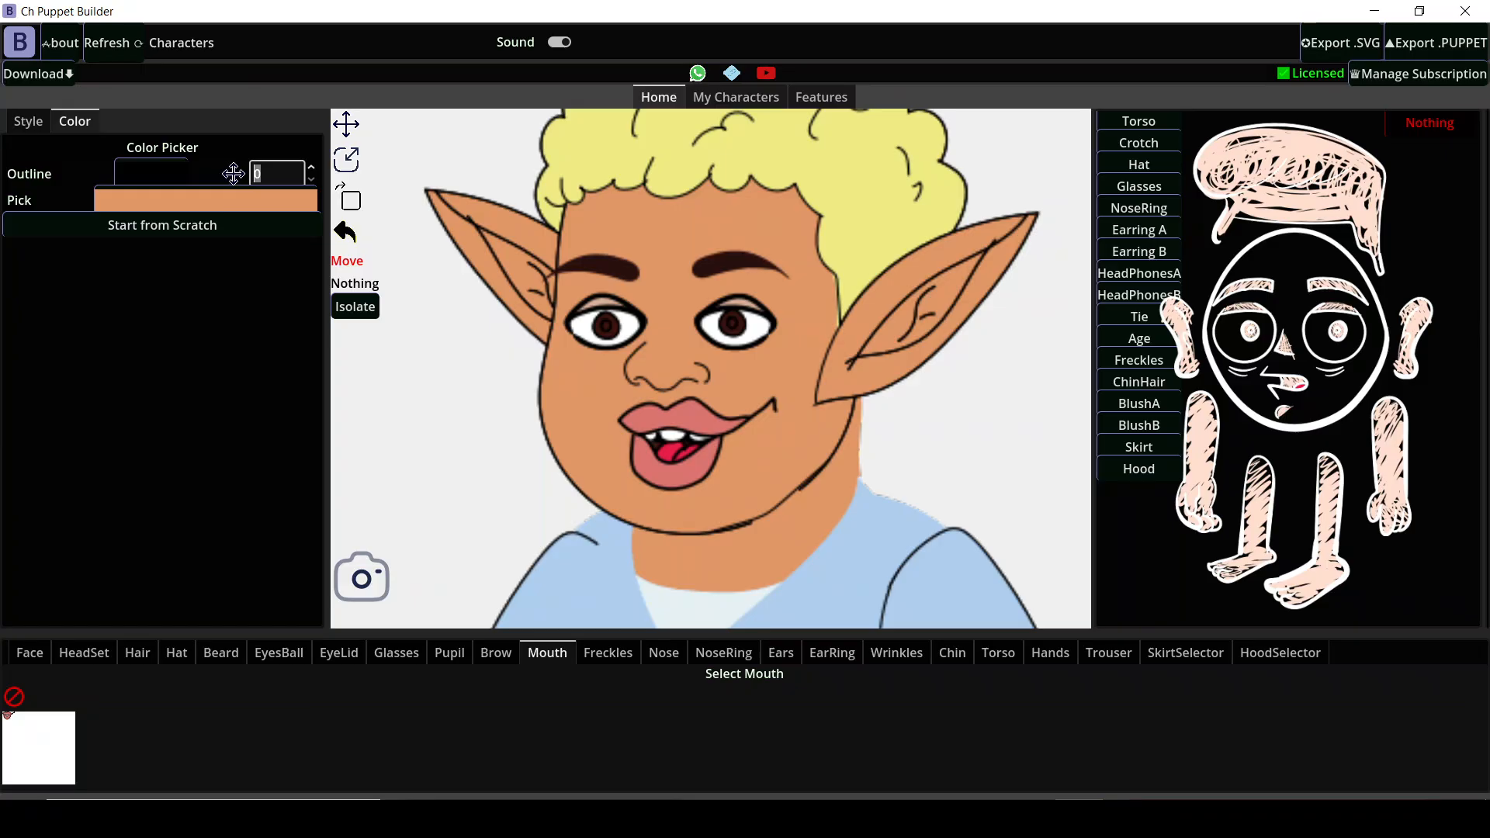
{"action": "type", "text": "1"}
{"action": "scroll", "coordinate": [759, 464], "scroll_direction": "down", "scroll_amount": 5}
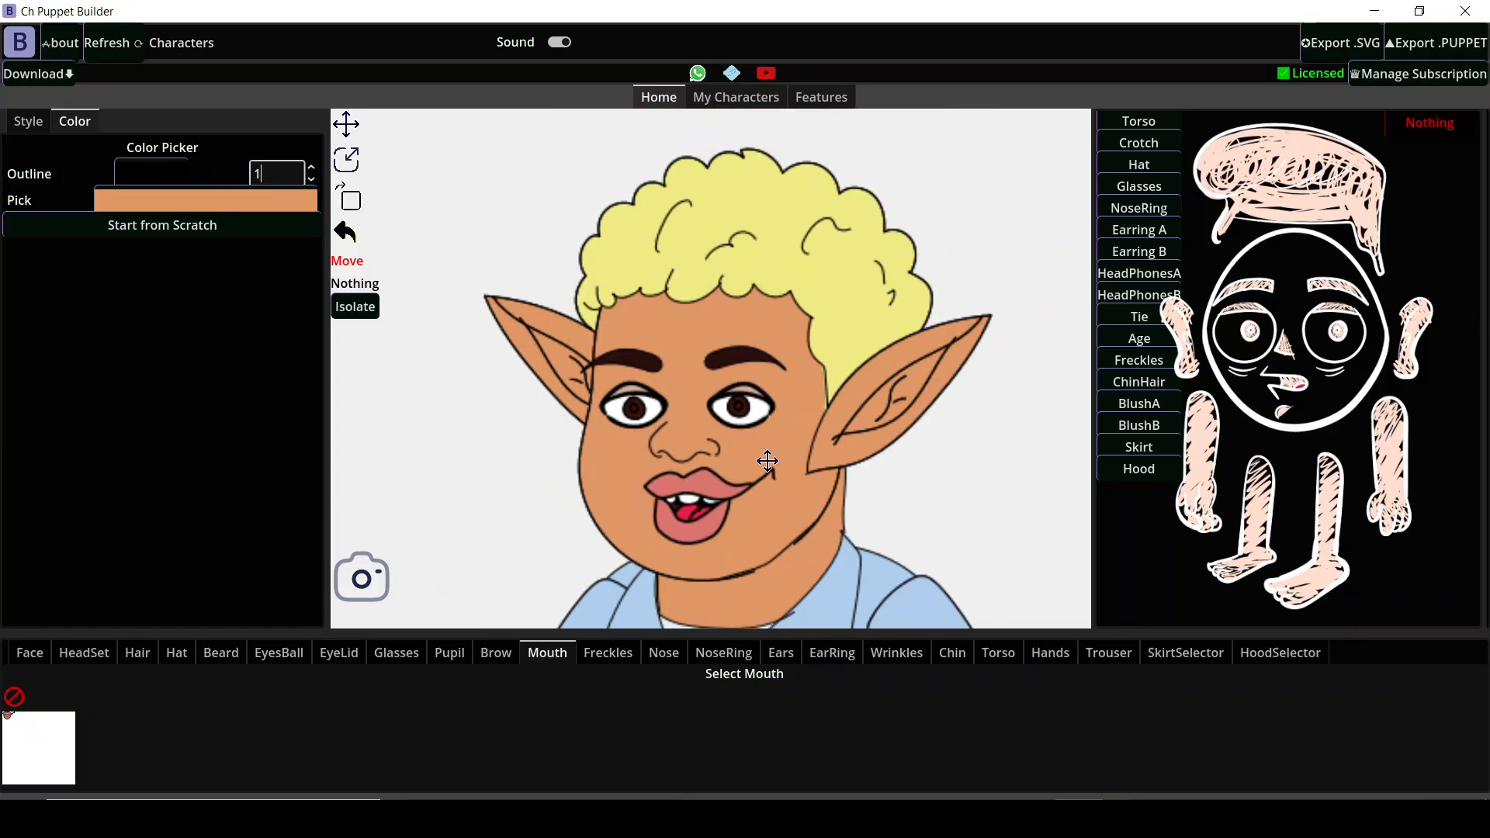
{"action": "scroll", "coordinate": [768, 284], "scroll_direction": "down", "scroll_amount": 3}
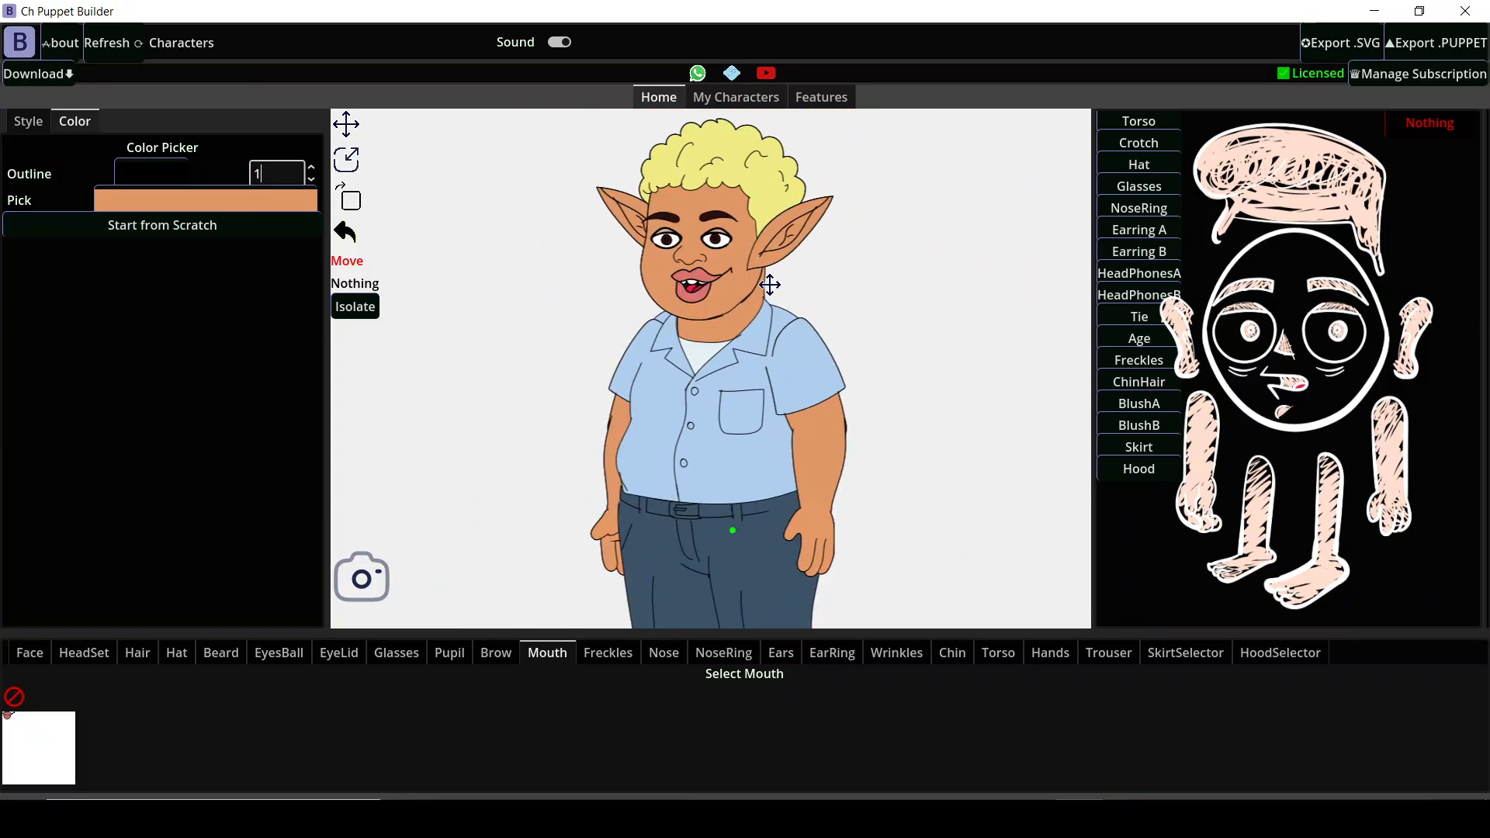
{"action": "mouse_move", "coordinate": [722, 426]}
{"action": "left_mouse_down"}
{"action": "mouse_move", "coordinate": [726, 397]}
{"action": "mouse_move", "coordinate": [730, 438]}
{"action": "left_mouse_up"}
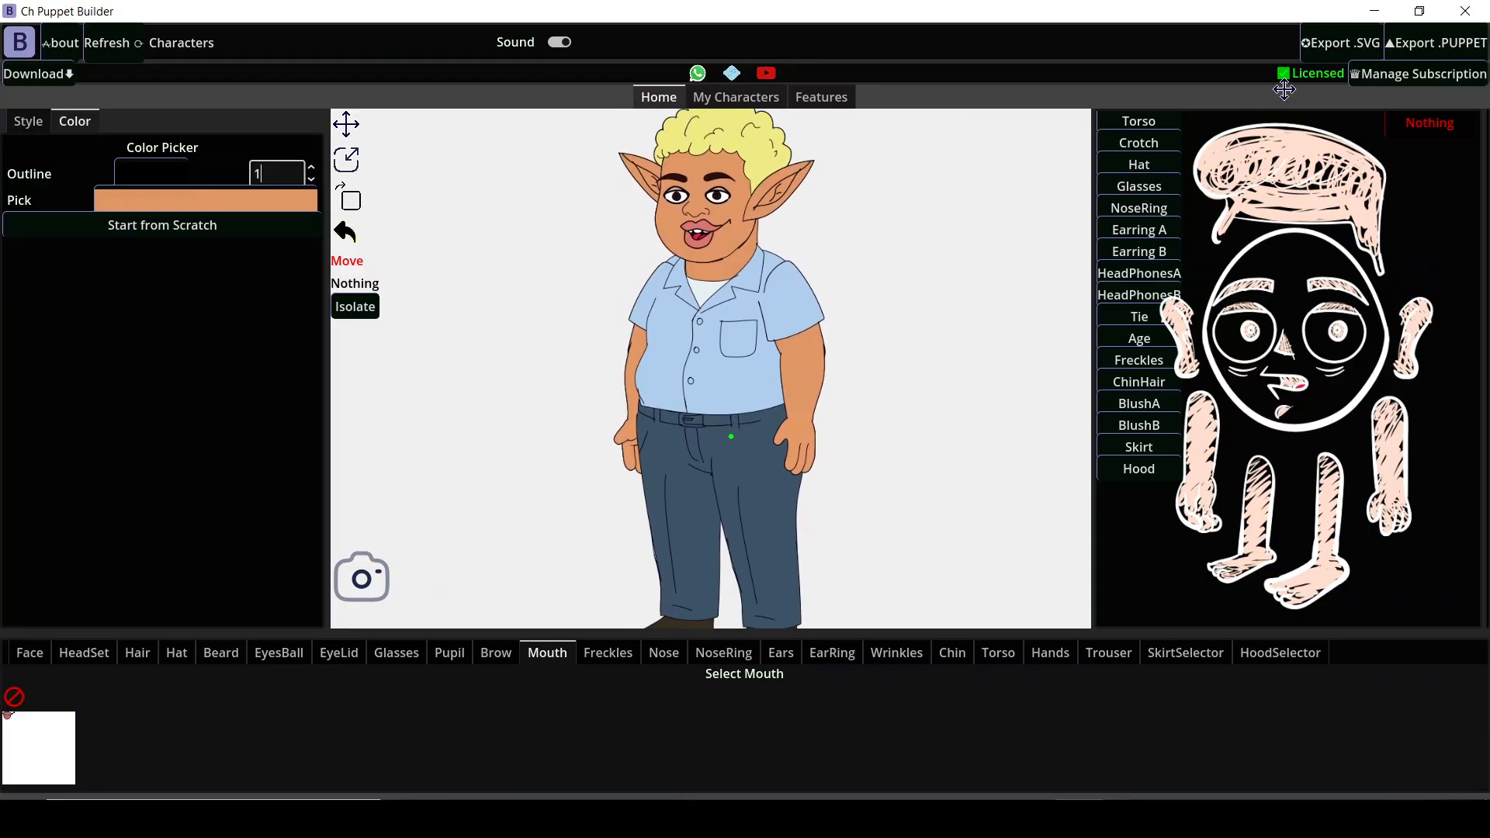
Export the finished character as an SVG file named greg in the Videos folder.
{"action": "left_click", "coordinate": [1330, 39]}
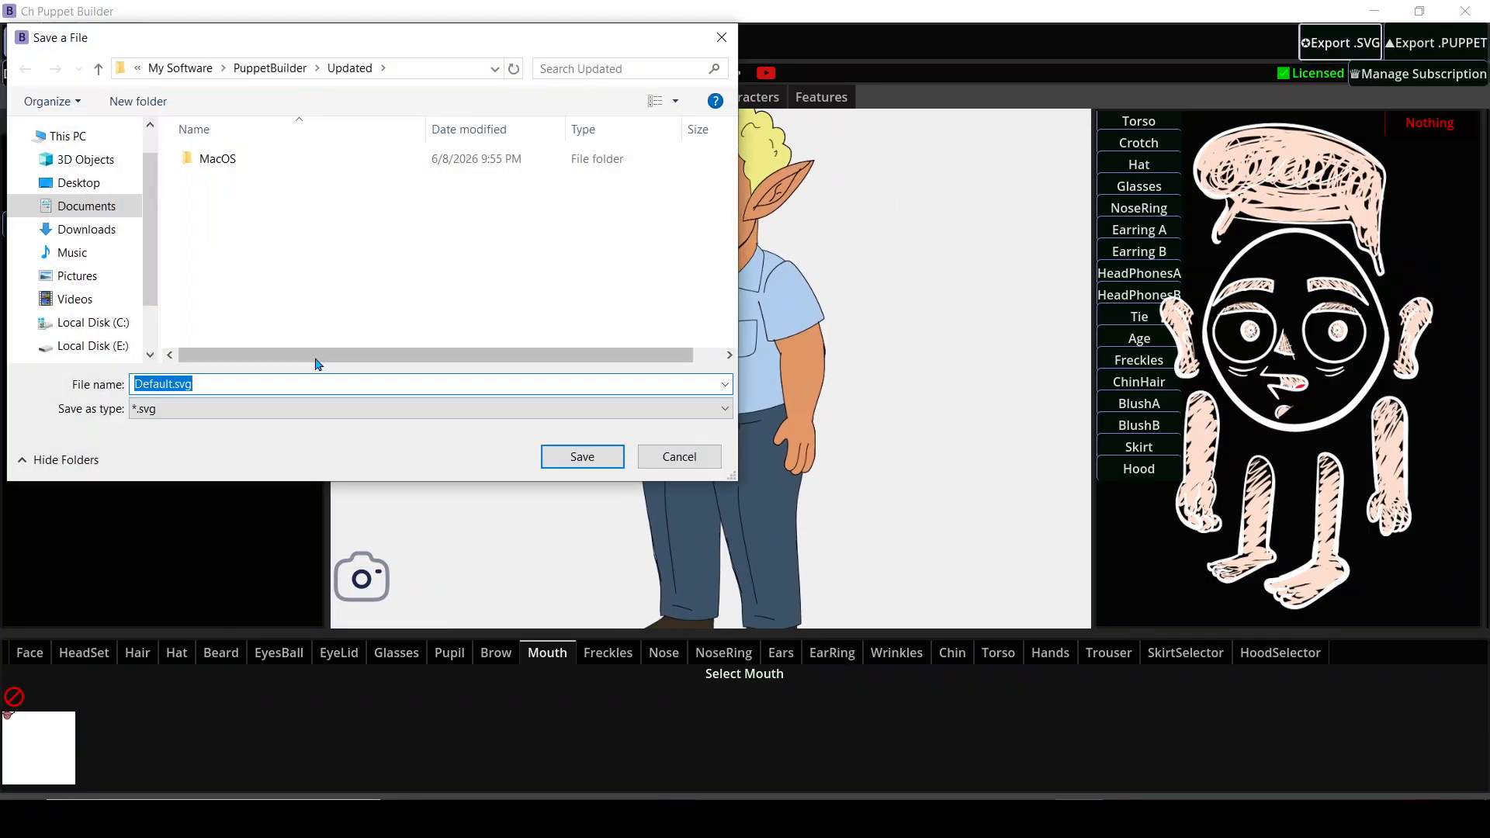
{"action": "left_click", "coordinate": [74, 298]}
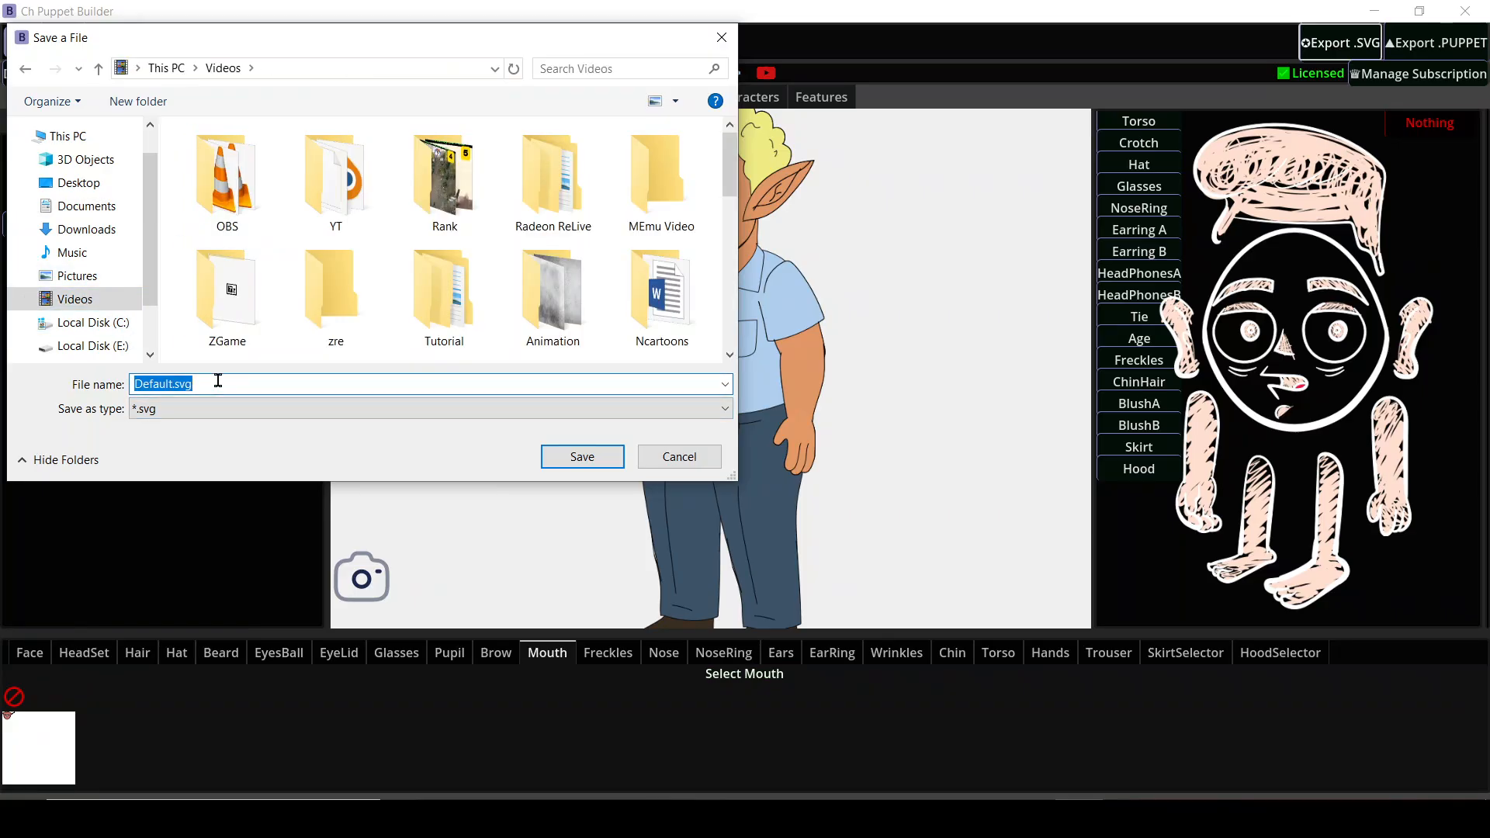
{"action": "type", "text": "greg"}
{"action": "left_click", "coordinate": [553, 458]}
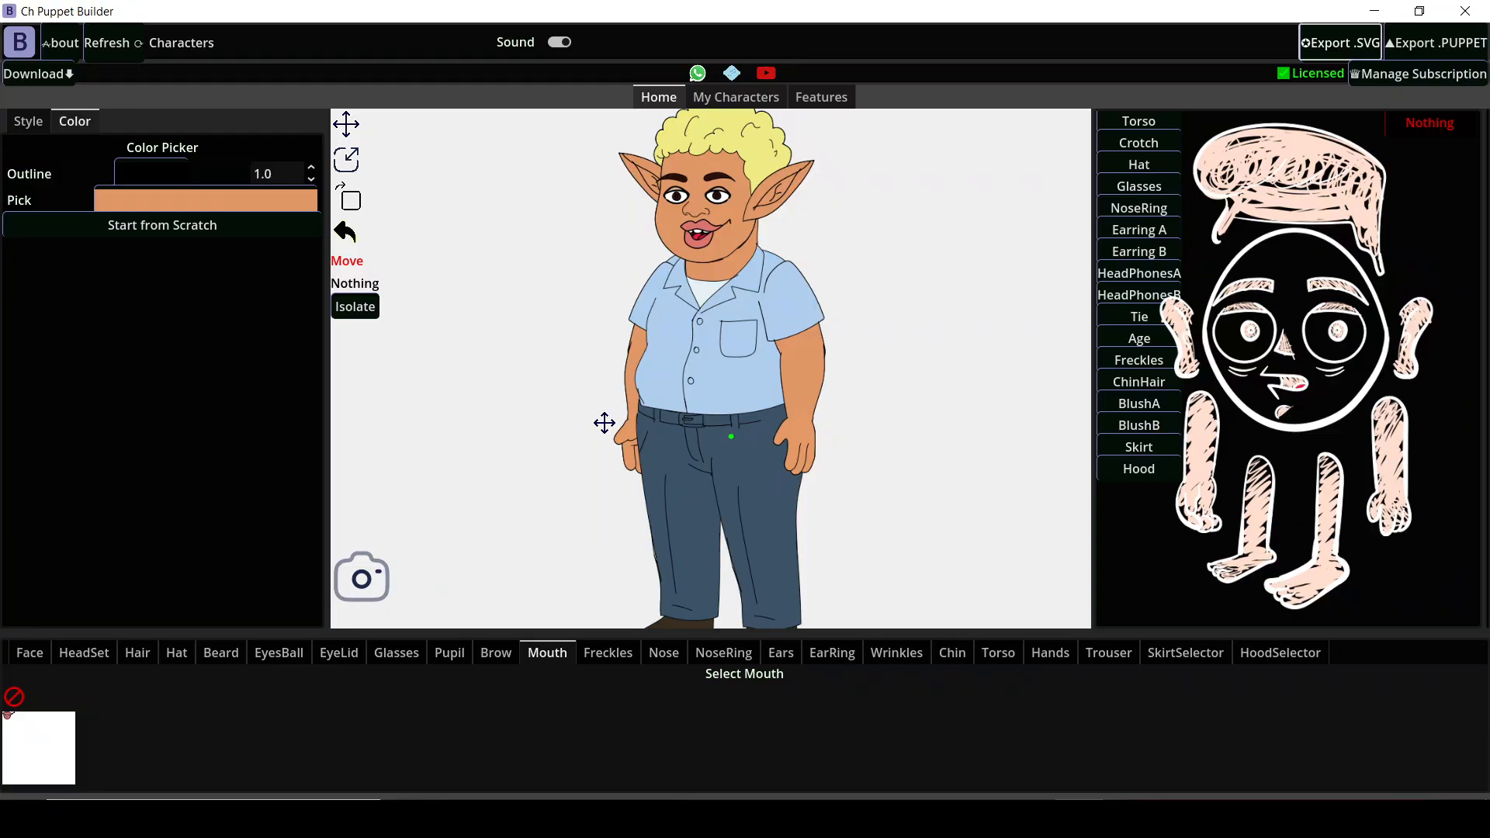
{"action": "left_click", "coordinate": [1422, 42]}
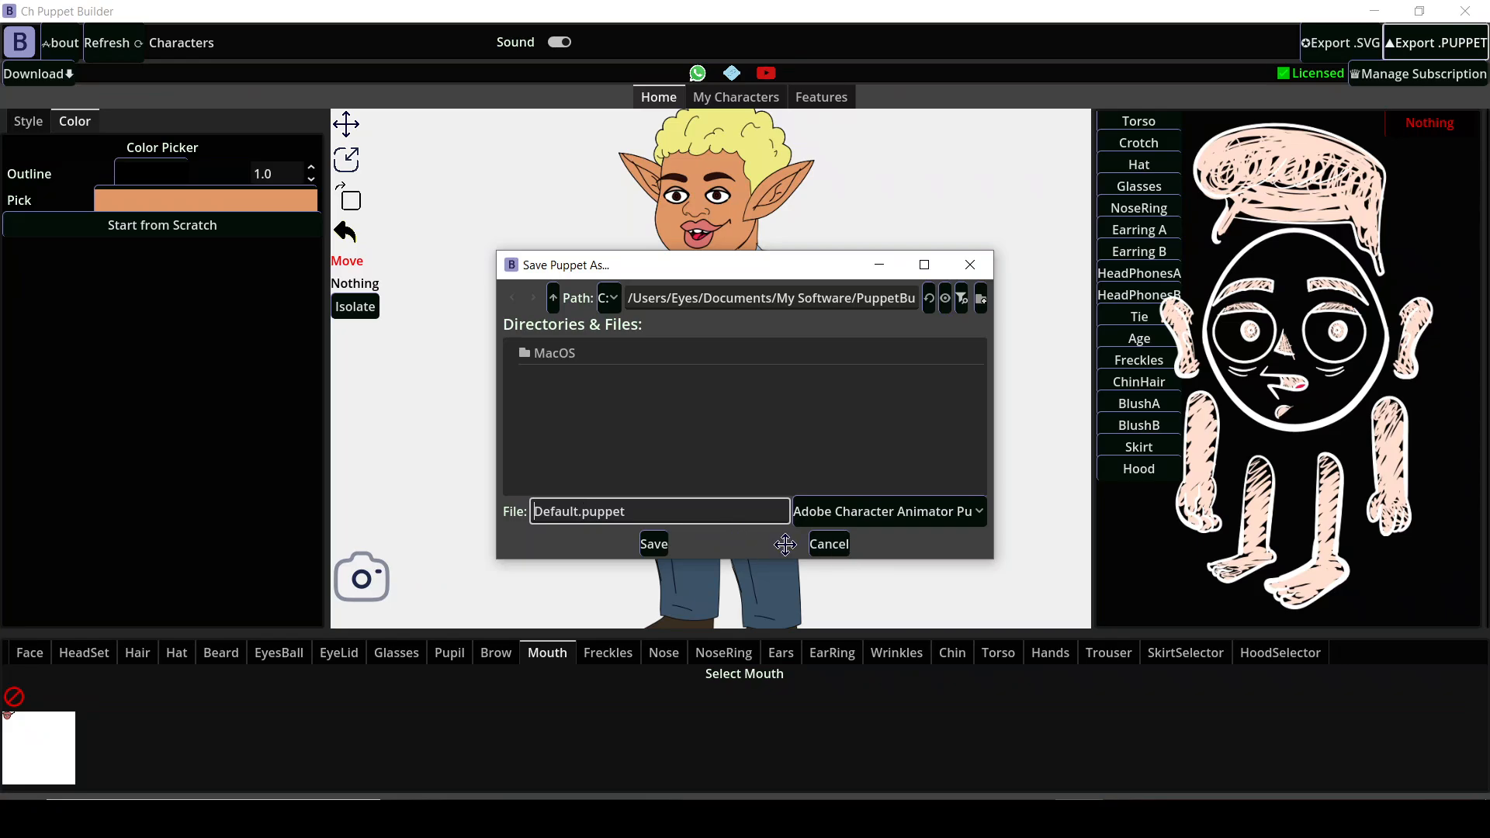
{"action": "left_click", "coordinate": [826, 543]}
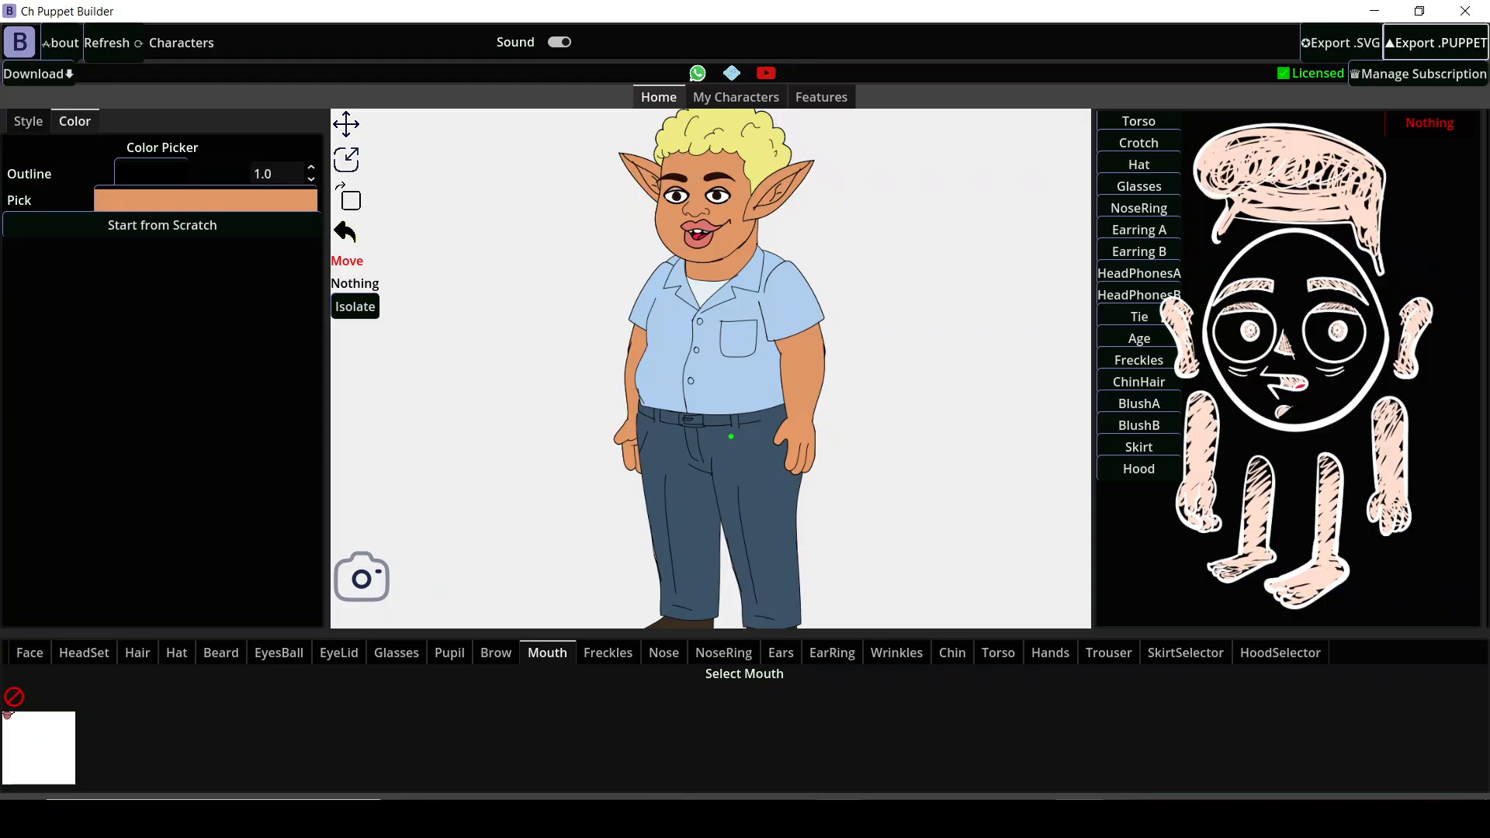
Switch to Adobe Character Animator and pose the Default puppet with one arm extended outward and the other hand at its waist.
{"action": "key", "text": "alt+Tab"}
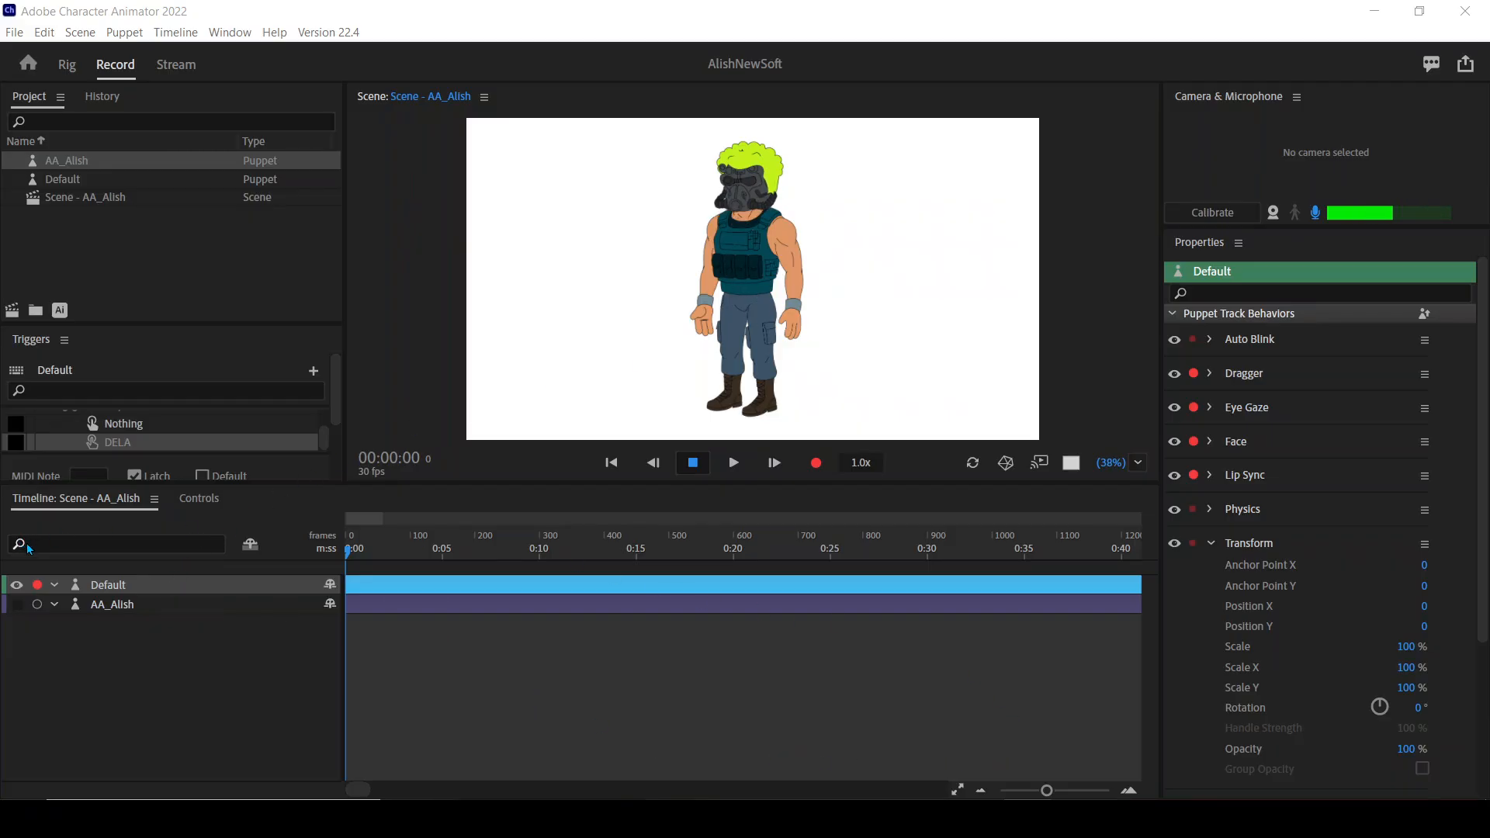
{"action": "left_click", "coordinate": [99, 584]}
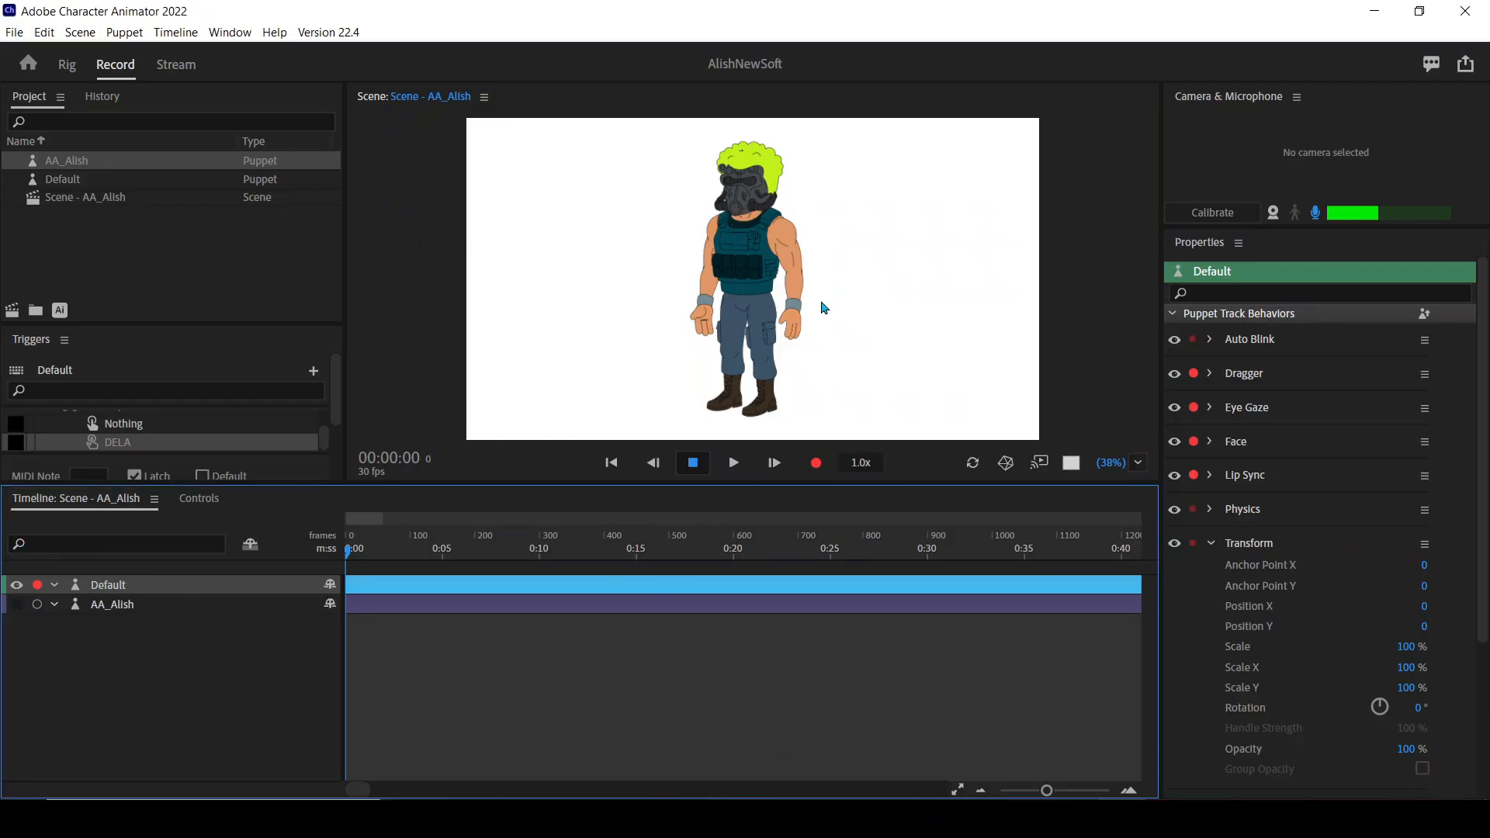
{"action": "key", "text": "grave"}
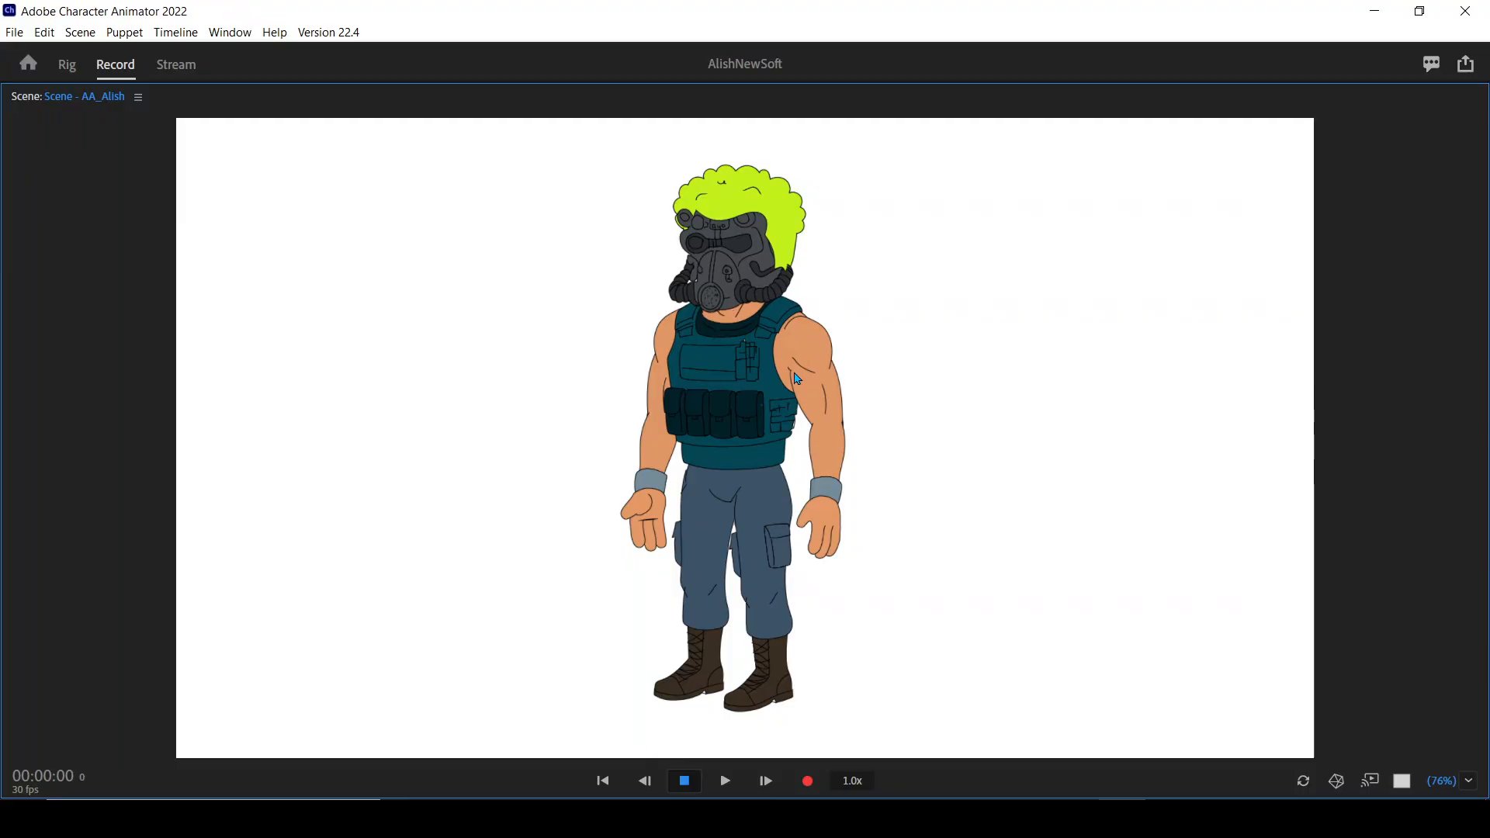
{"action": "key", "text": "Left"}
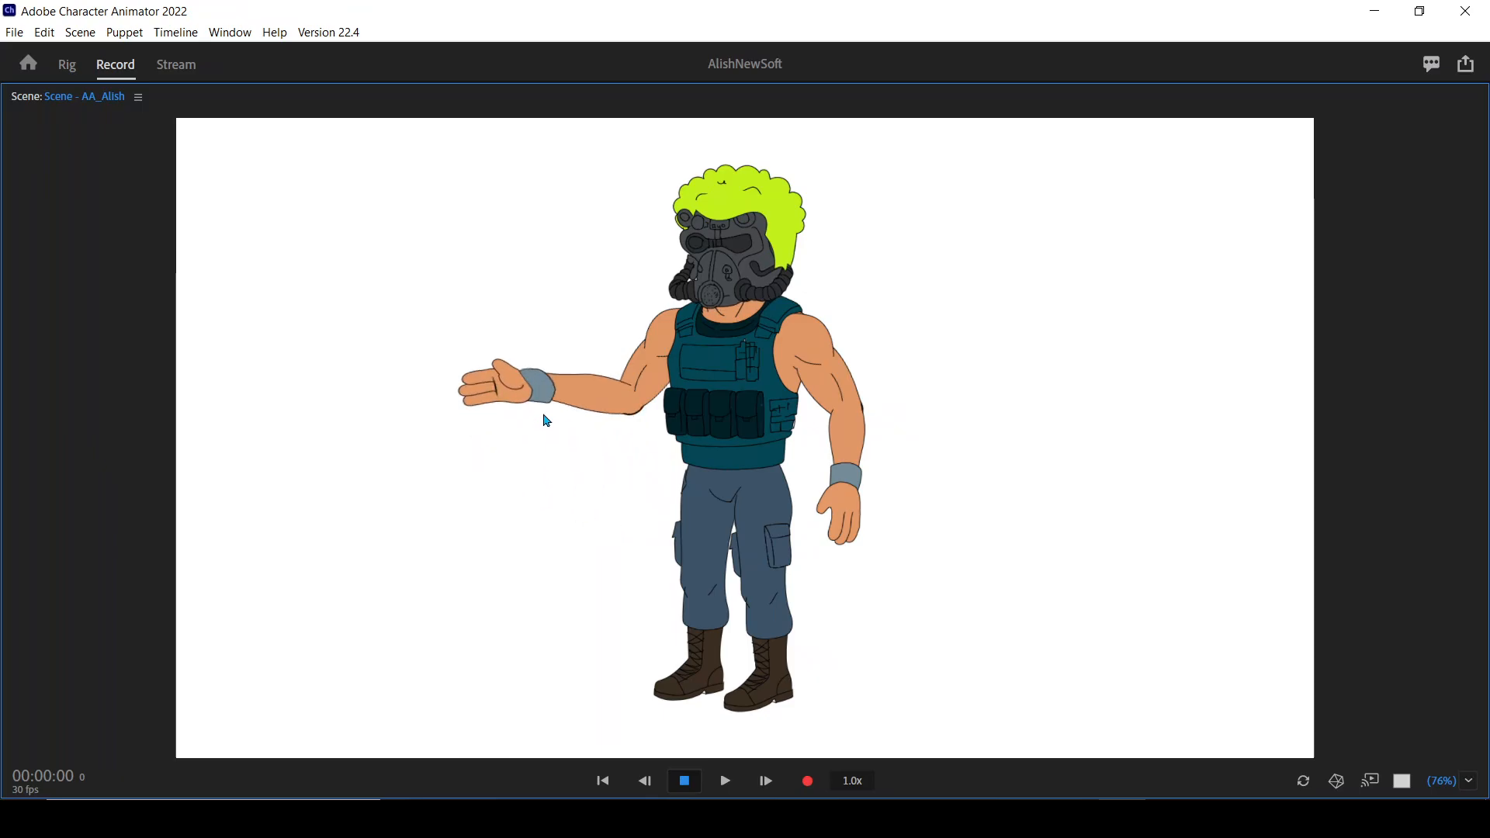
{"action": "left_click_drag", "start_coordinate": [843, 509], "coordinate": [778, 464]}
{"action": "key", "text": "grave"}
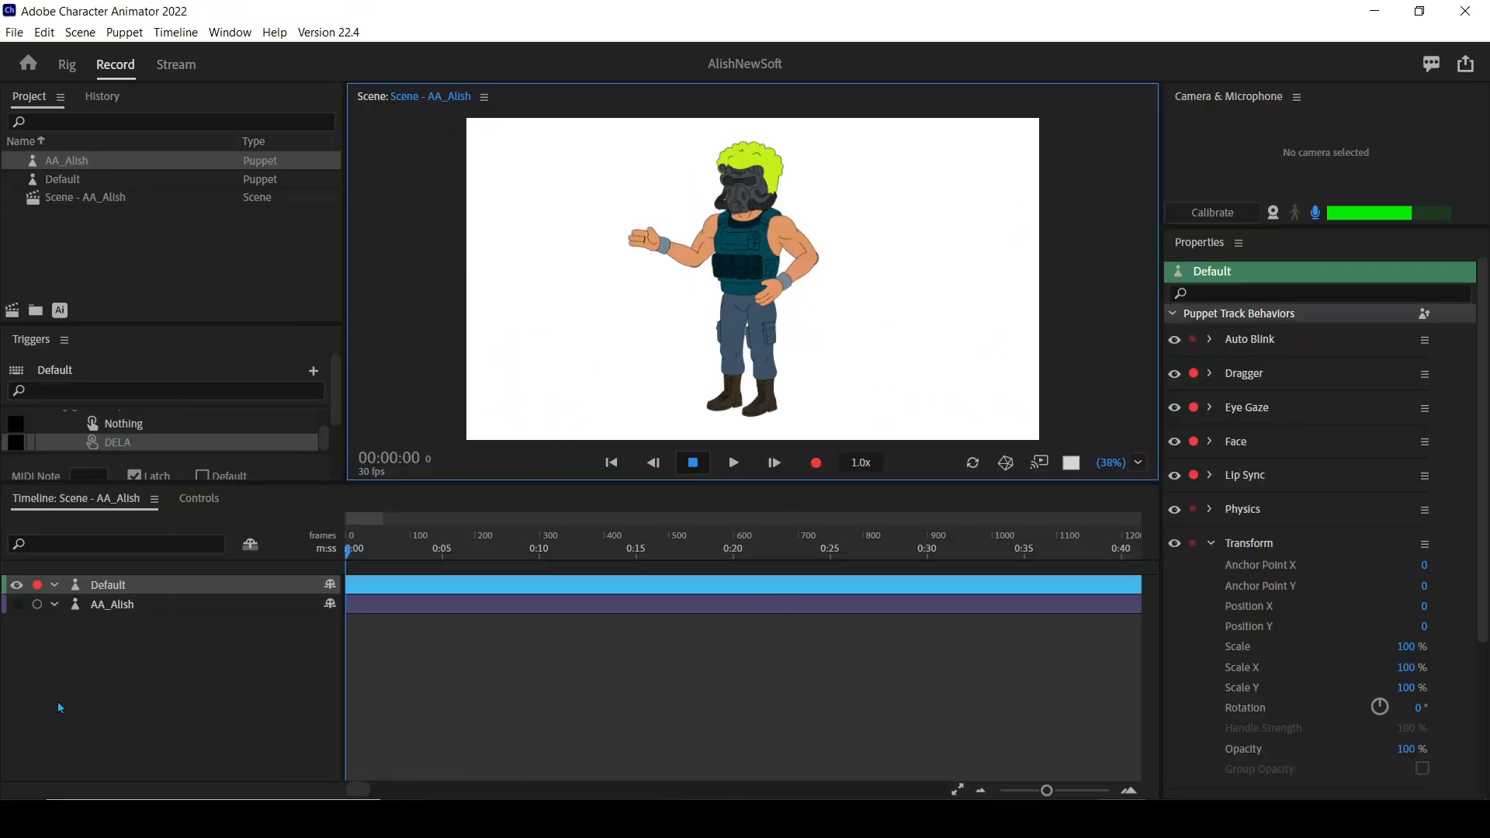
Trigger the pointing-finger hand pose on the Default puppet's extended arm and check it in the enlarged scene view.
{"action": "left_click", "coordinate": [199, 500]}
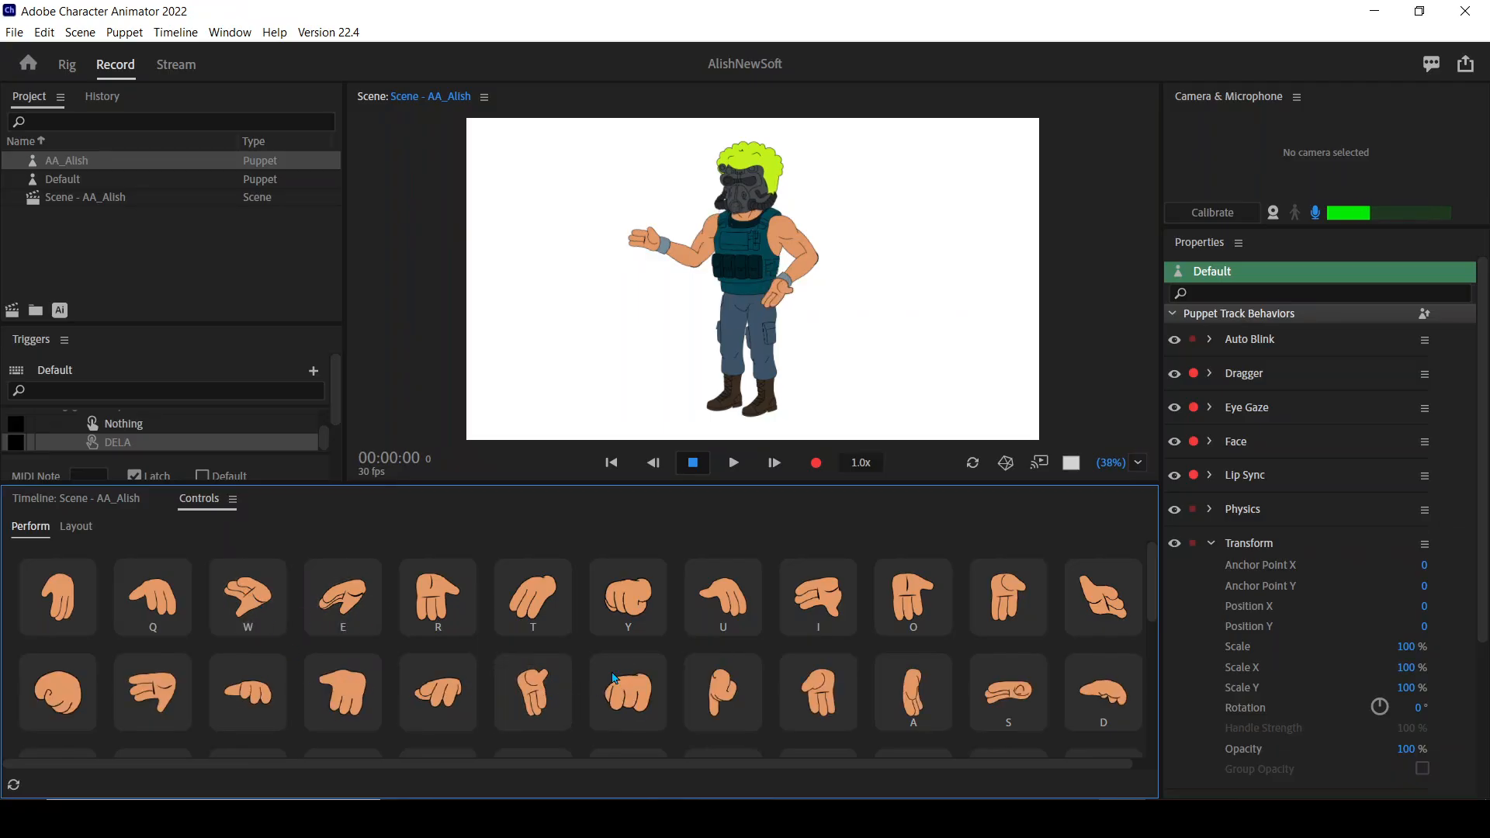
{"action": "scroll", "coordinate": [548, 693], "scroll_direction": "down", "scroll_amount": 3}
{"action": "left_click", "coordinate": [340, 605]}
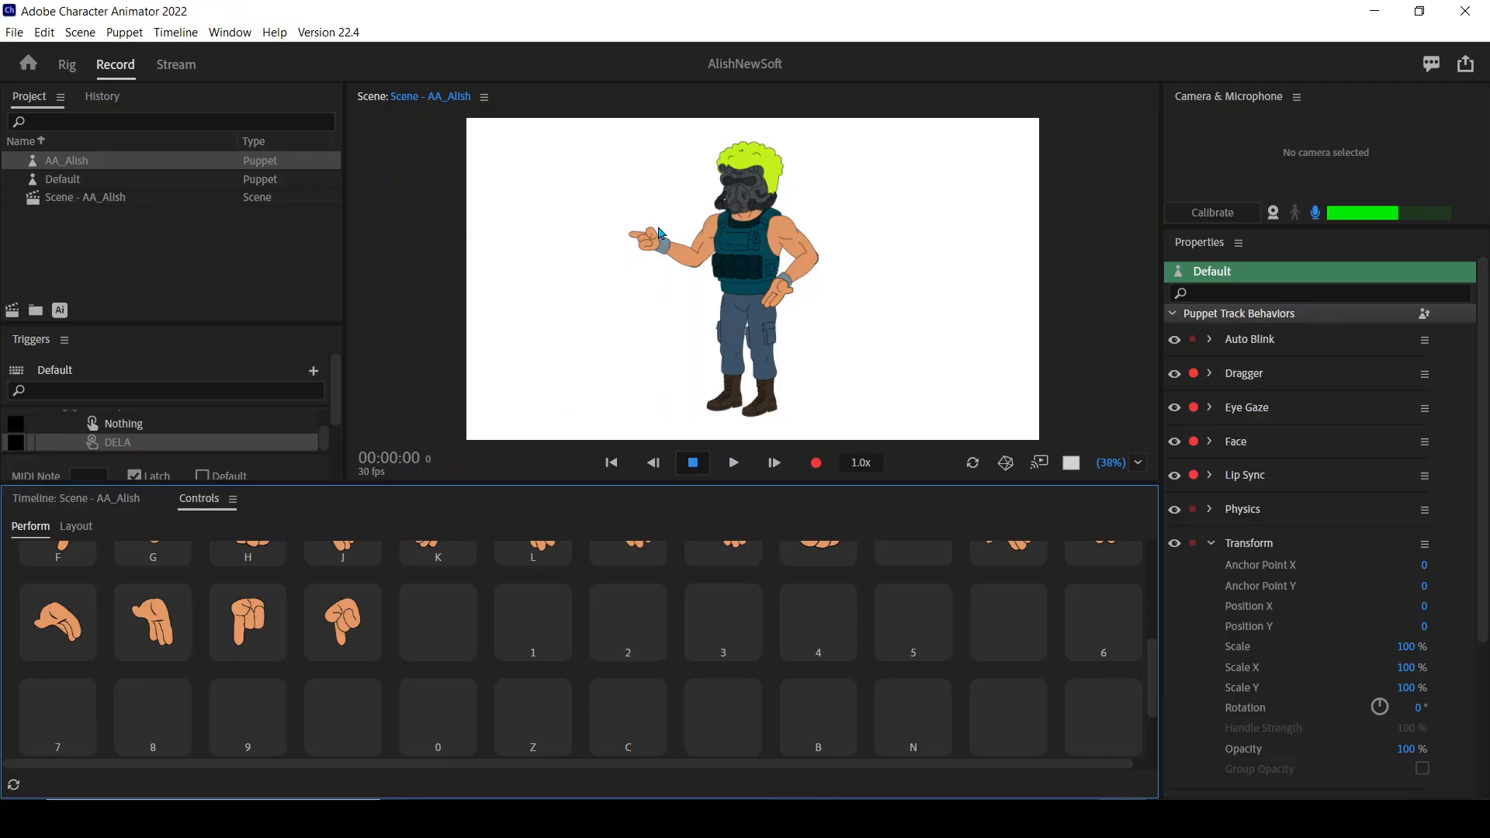
{"action": "key", "text": "grave"}
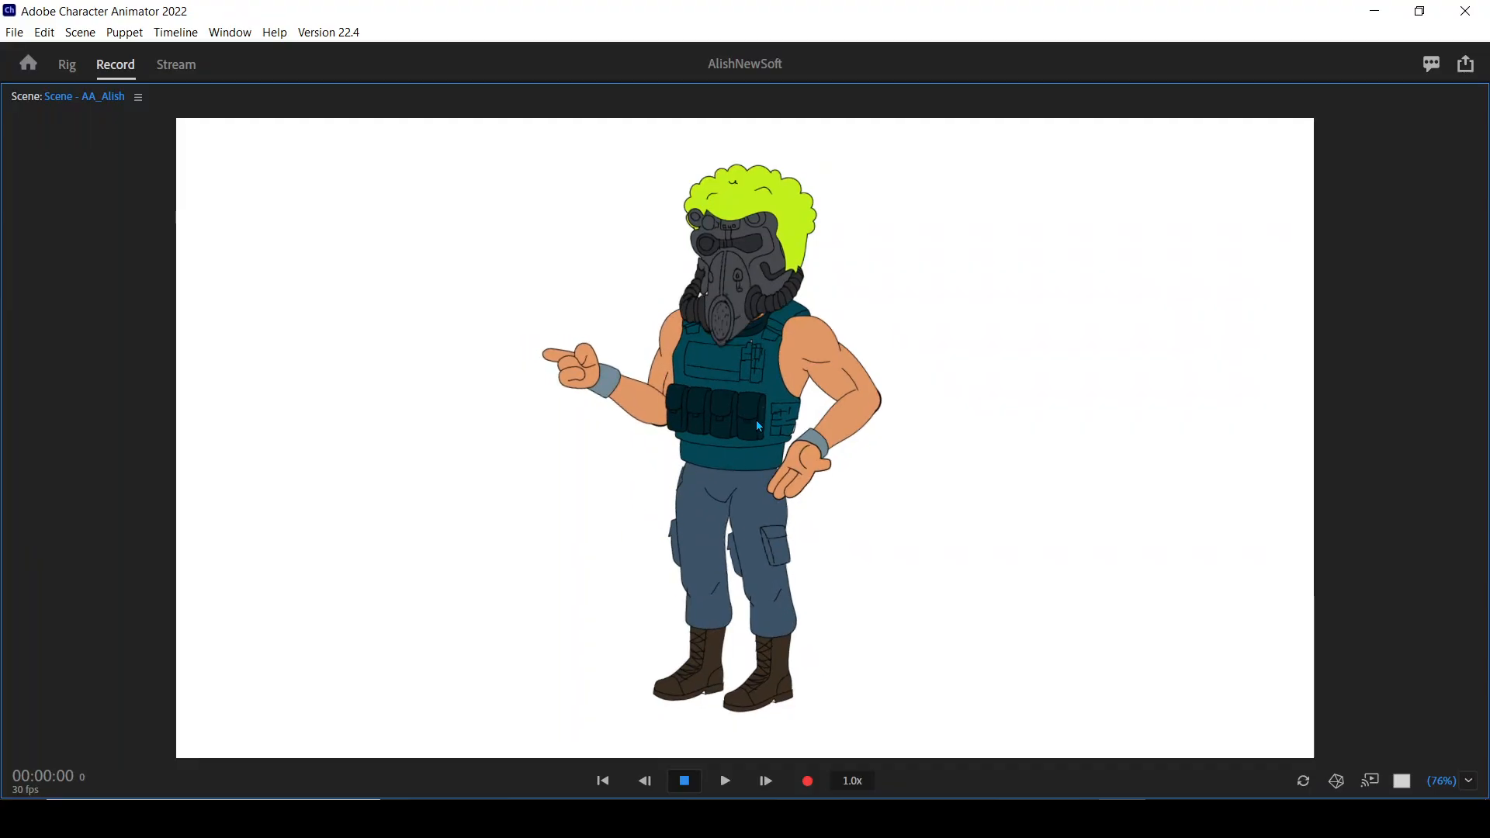
{"action": "key", "text": "grave"}
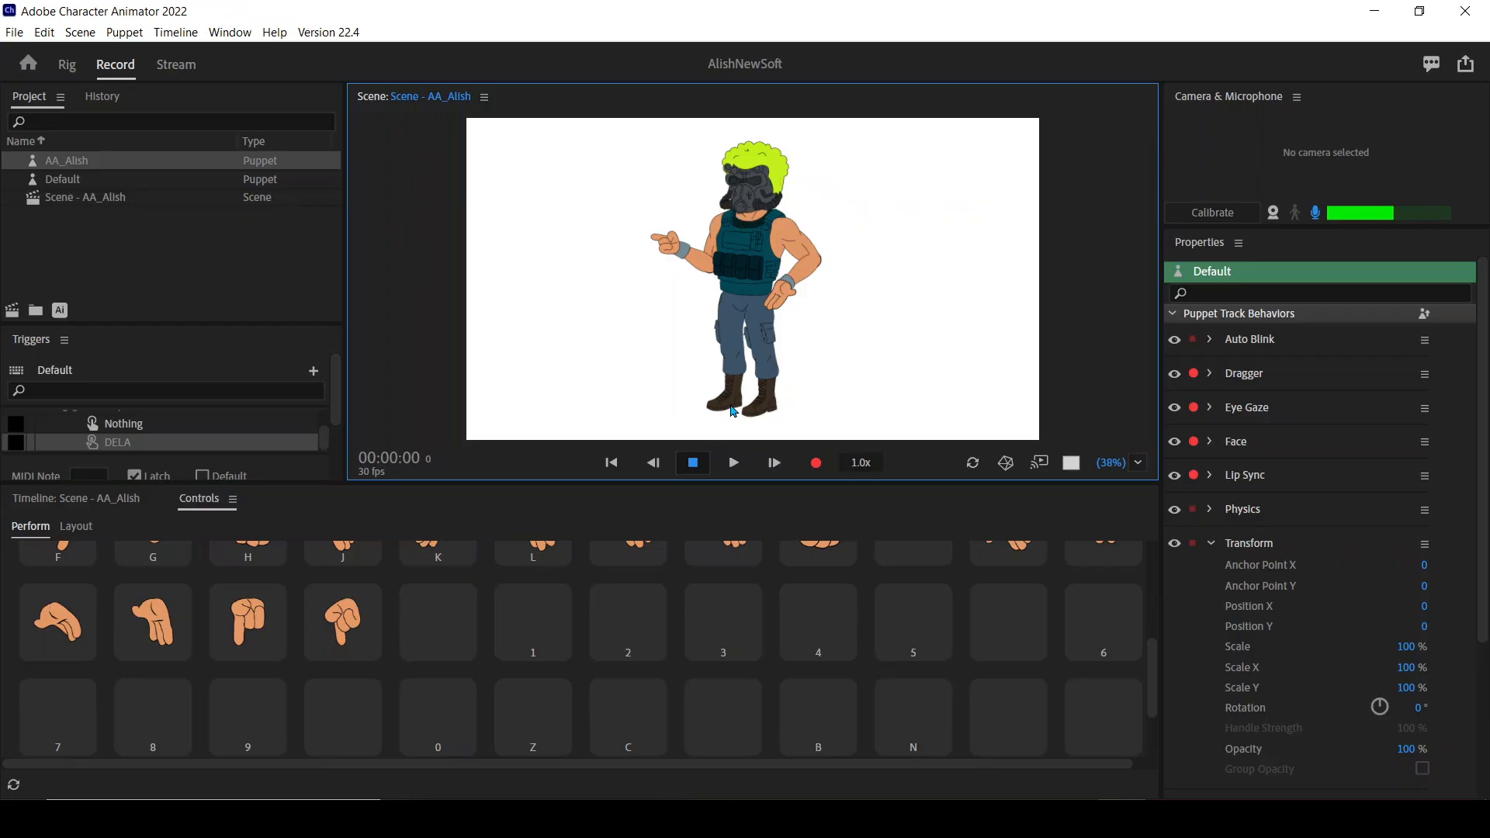
Duplicate the rigged AA_Alish puppet in the project.
{"action": "left_click", "coordinate": [56, 498]}
{"action": "left_click", "coordinate": [77, 180]}
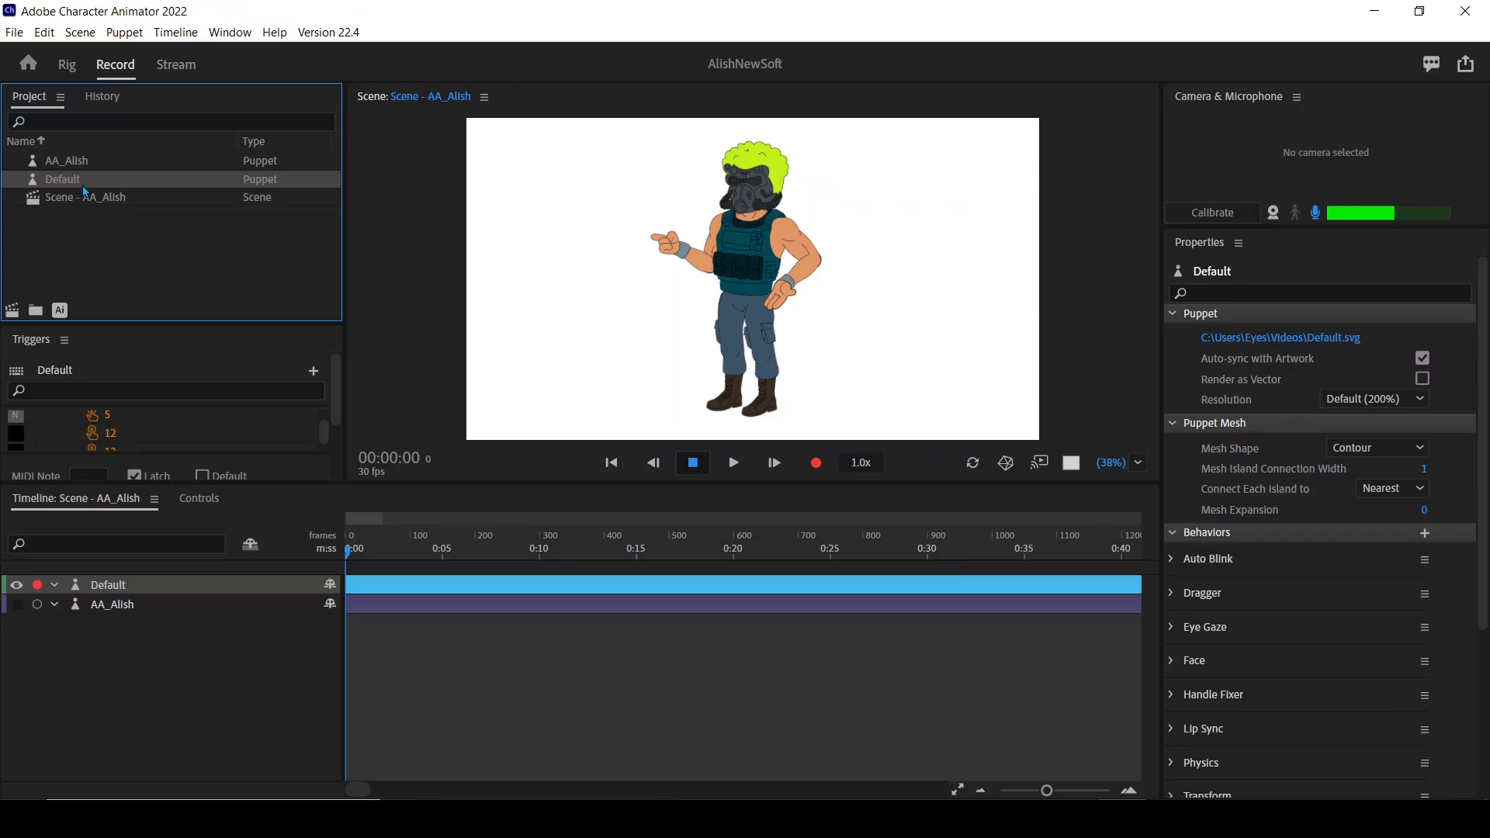
{"action": "left_click", "coordinate": [71, 163]}
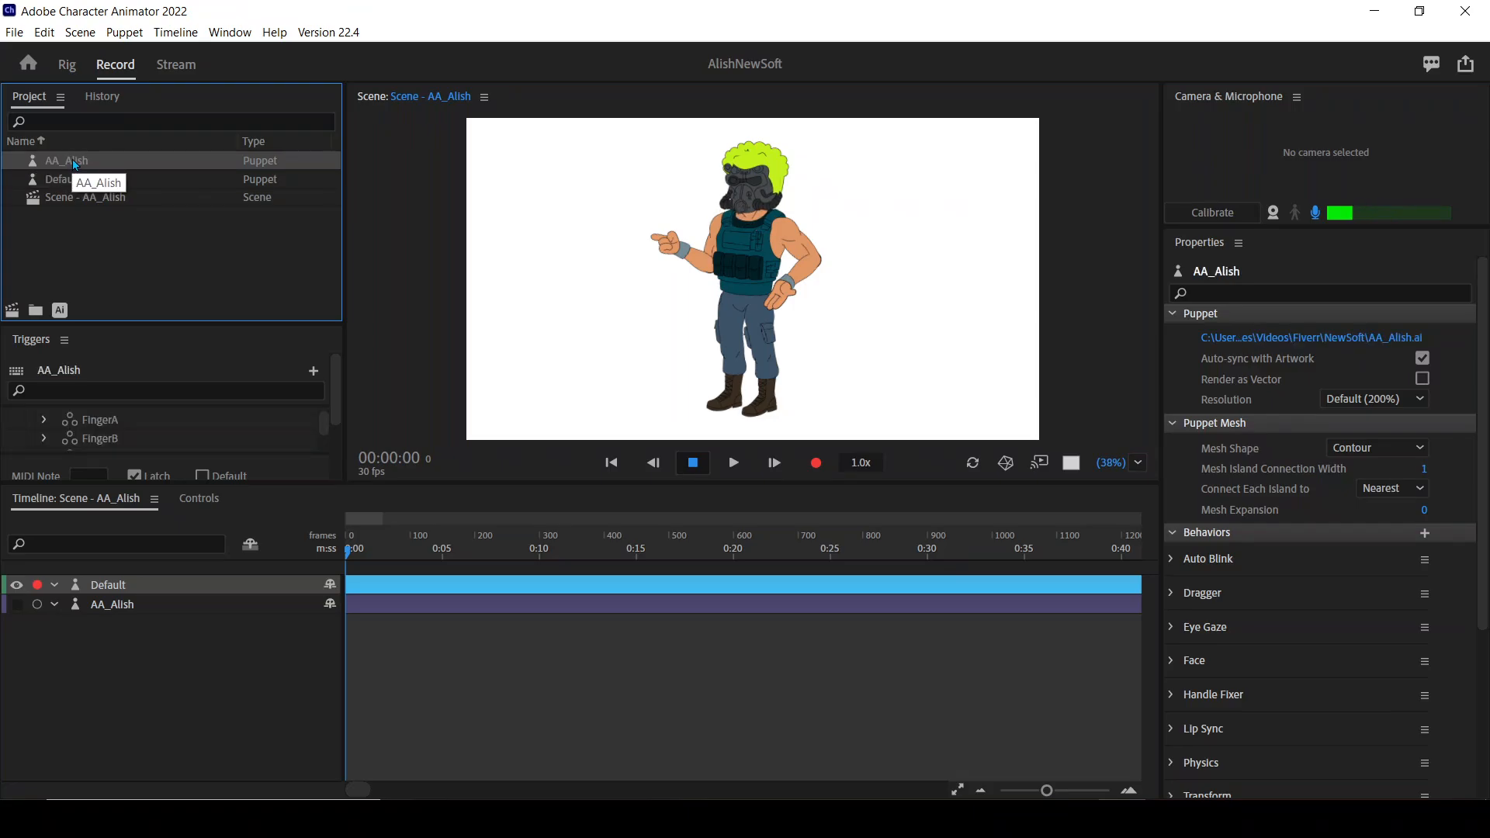
{"action": "key", "text": "ctrl+d"}
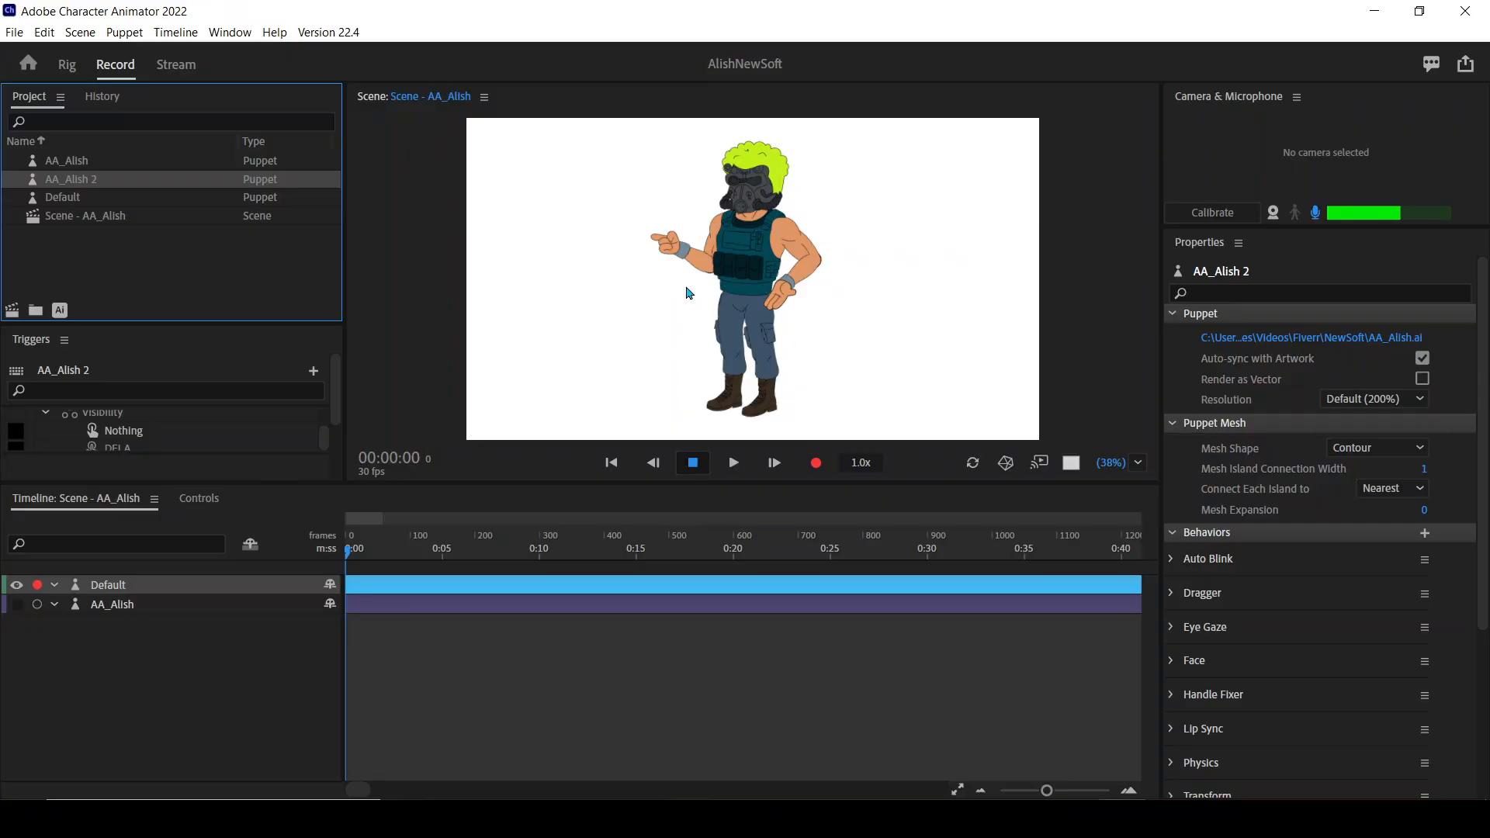
Replace the duplicated puppet's source artwork with greg.svg from the Videos folder.
{"action": "left_click", "coordinate": [1301, 338]}
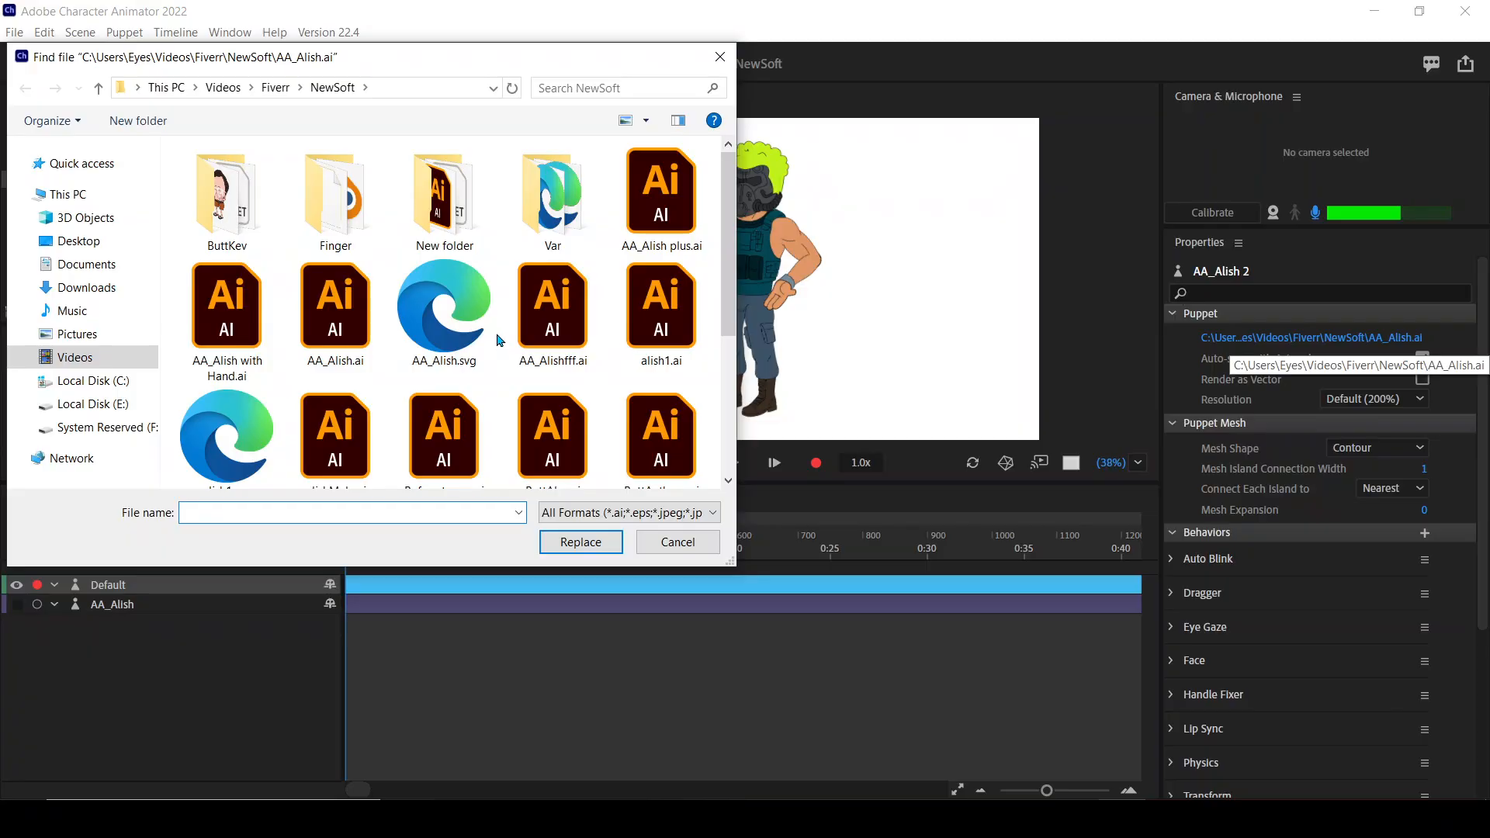
{"action": "left_click", "coordinate": [75, 357]}
{"action": "scroll", "coordinate": [295, 435], "scroll_direction": "down", "scroll_amount": 3}
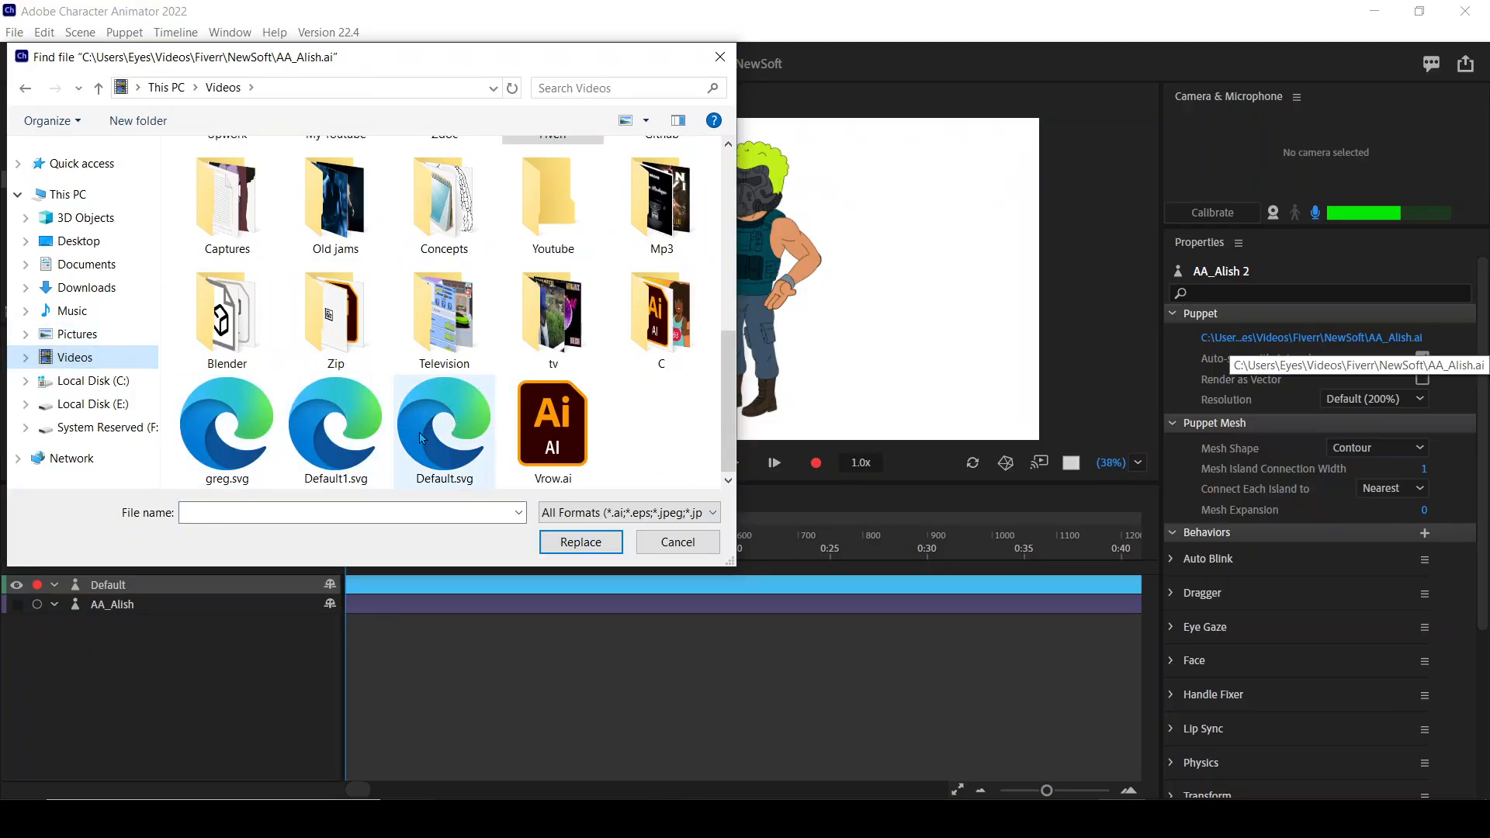
{"action": "left_click", "coordinate": [241, 452]}
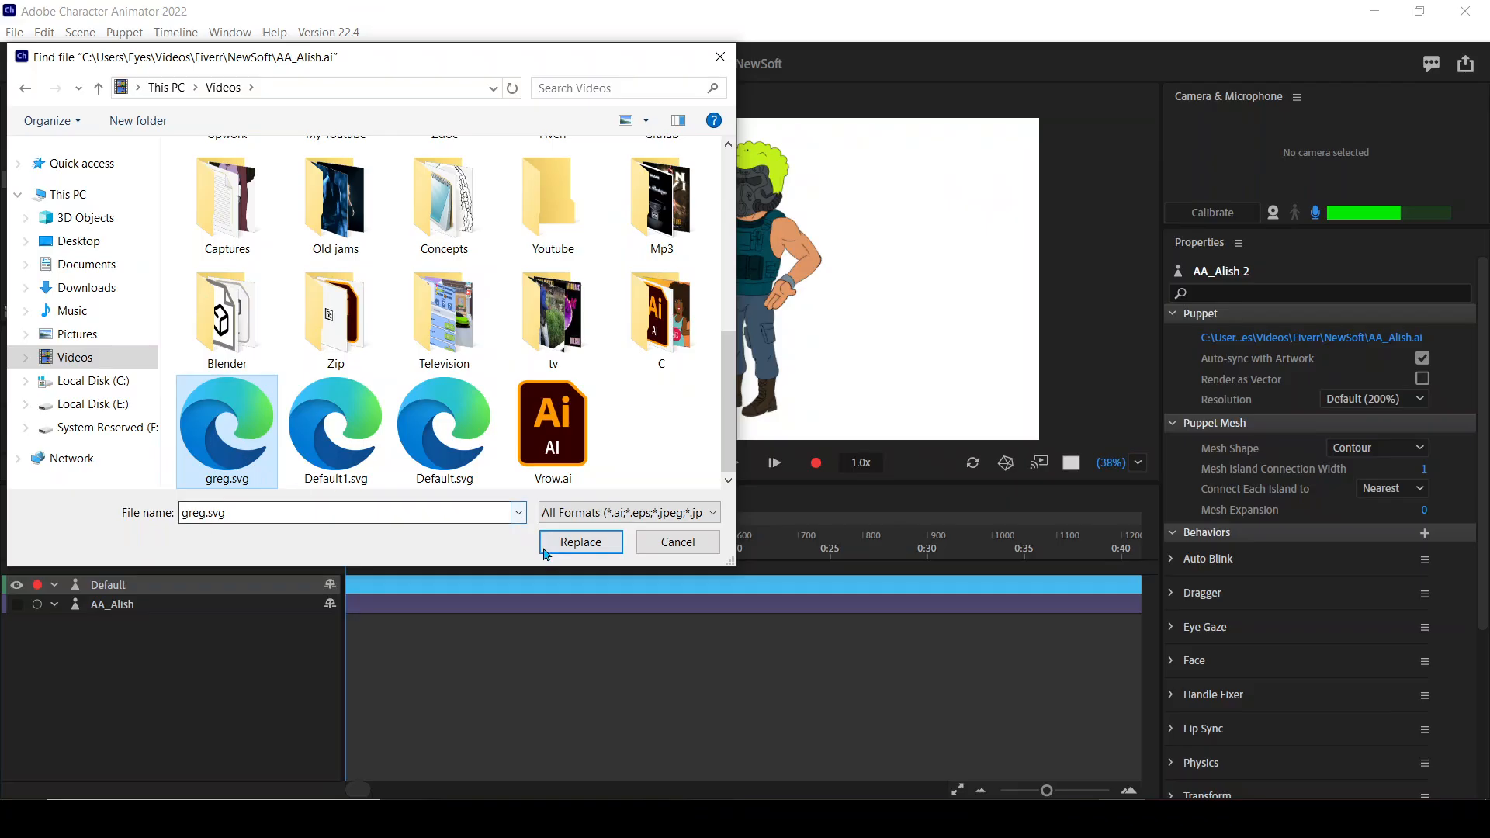
{"action": "left_click", "coordinate": [580, 542]}
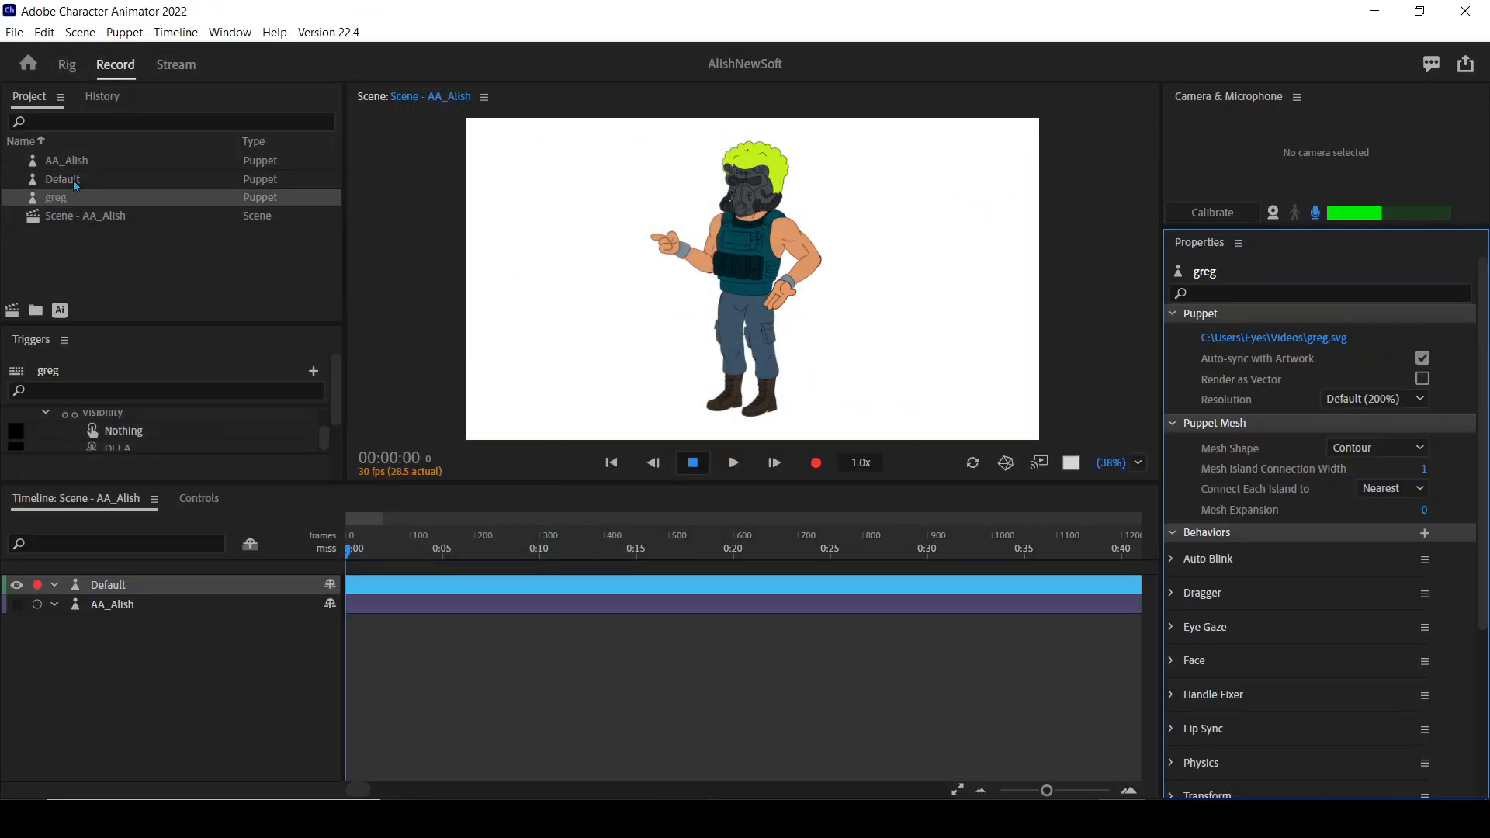
Add the greg puppet to the scene timeline, hide the Default track, and preview the new character in the enlarged scene view.
{"action": "left_click", "coordinate": [70, 203]}
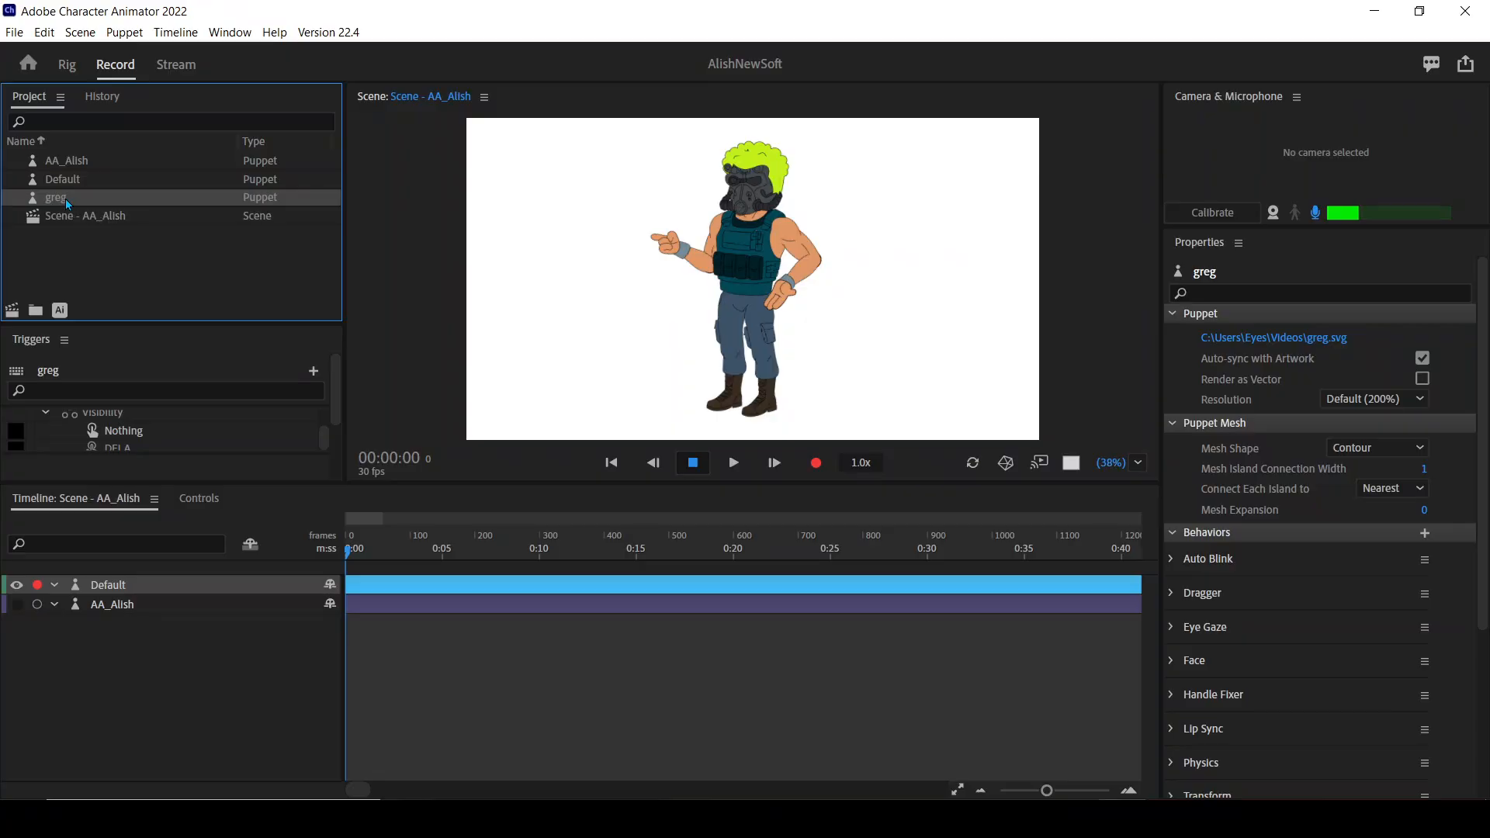
{"action": "left_click_drag", "start_coordinate": [71, 206], "coordinate": [36, 610]}
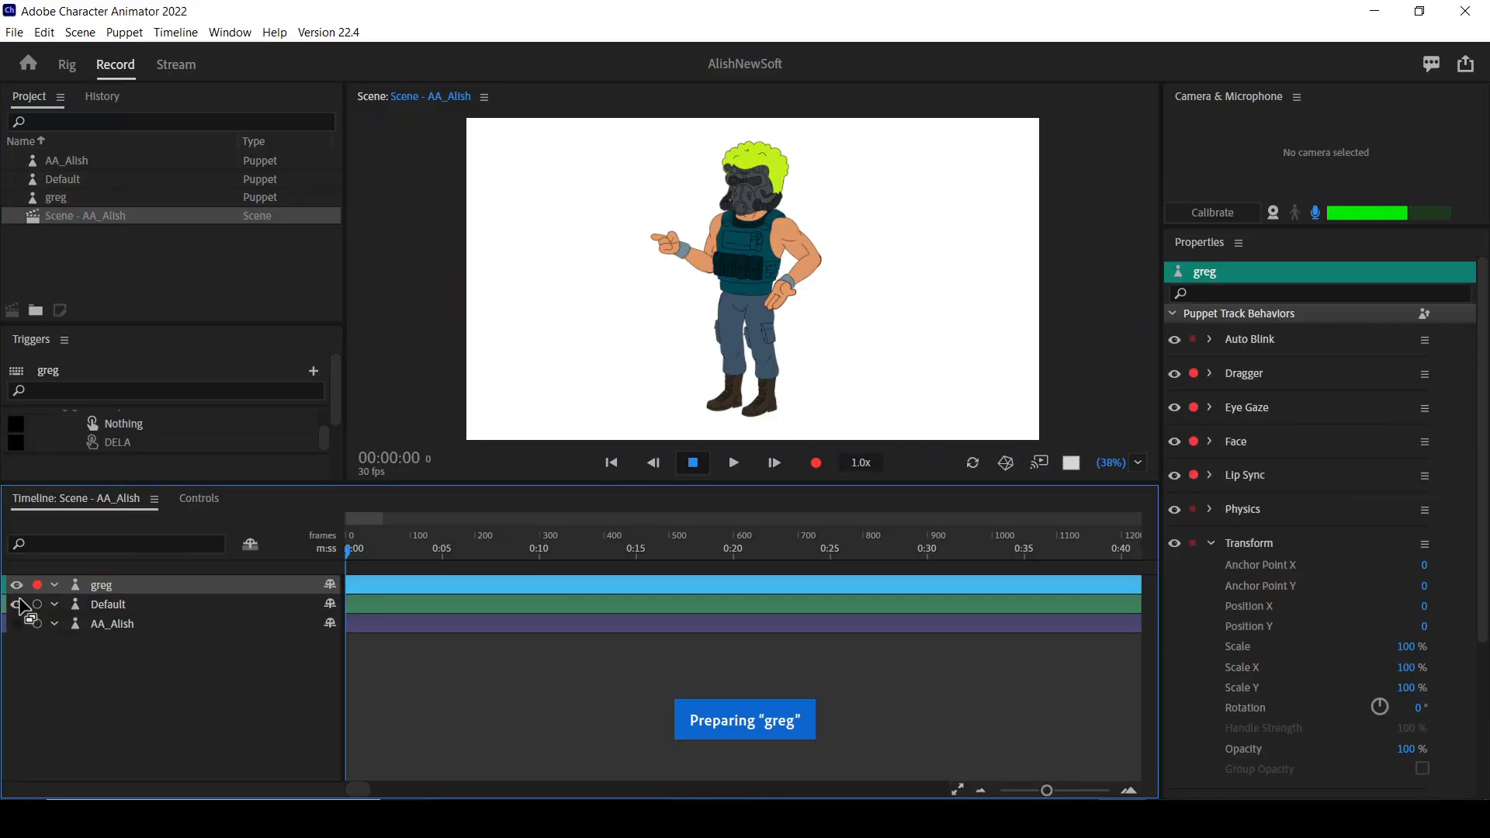
{"action": "left_click", "coordinate": [17, 607]}
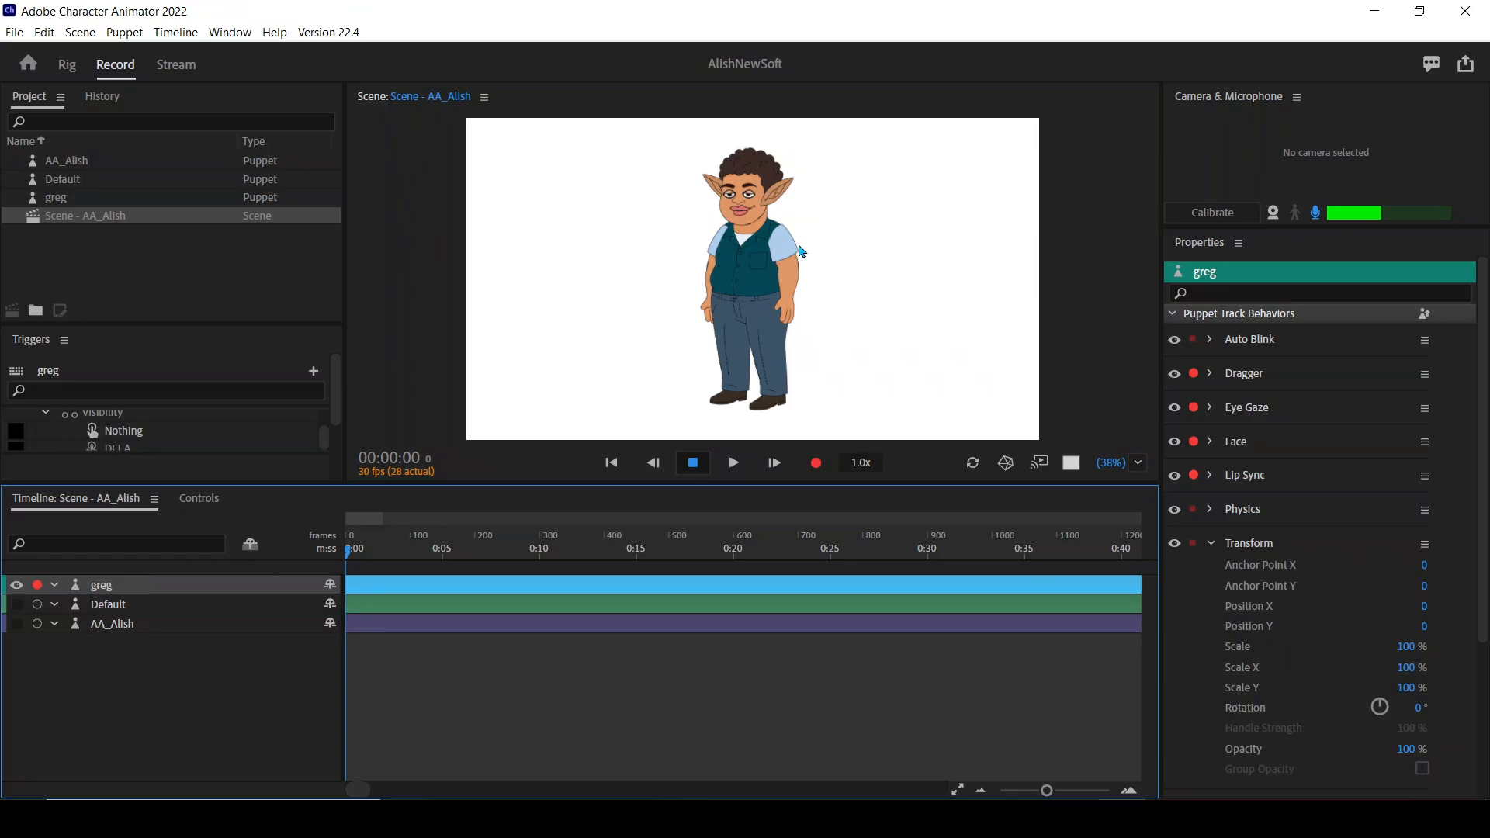
{"action": "key", "text": "grave"}
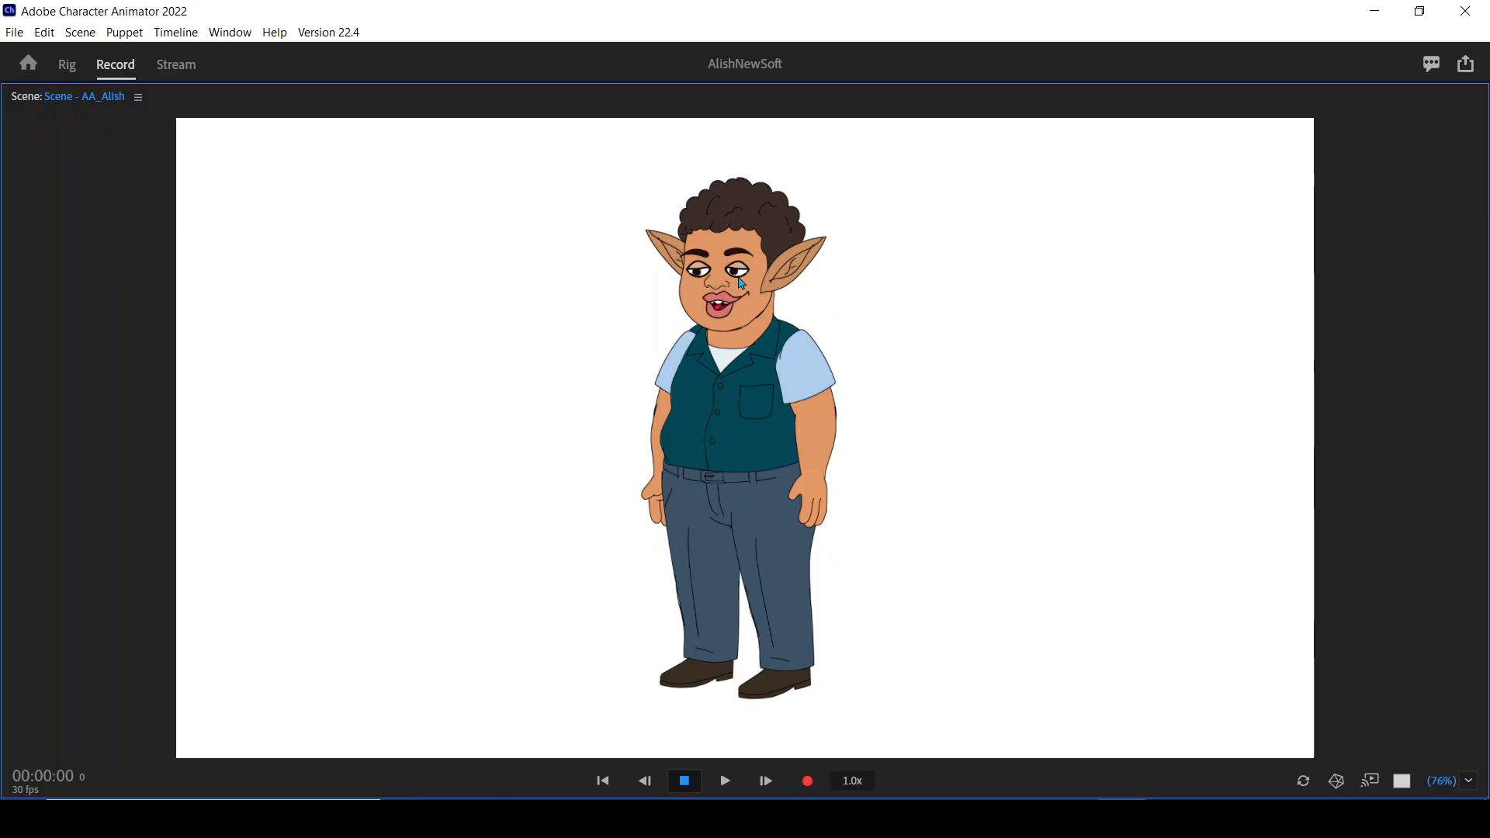
{"action": "key", "text": "grave"}
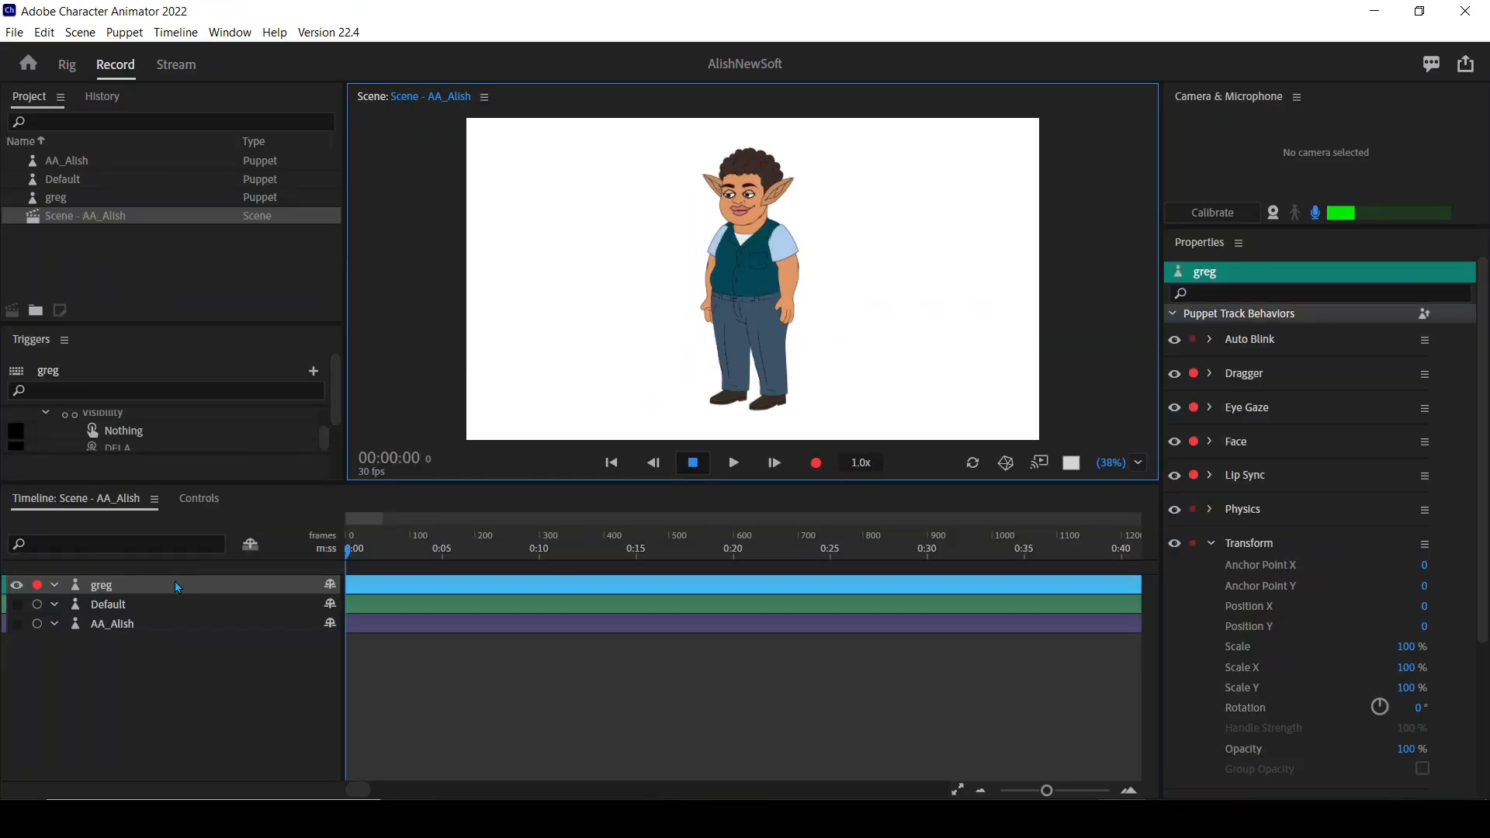
Browse greg's hand, eyebrow and eye trigger controls and test moving his arm in the enlarged scene view.
{"action": "left_click", "coordinate": [199, 499]}
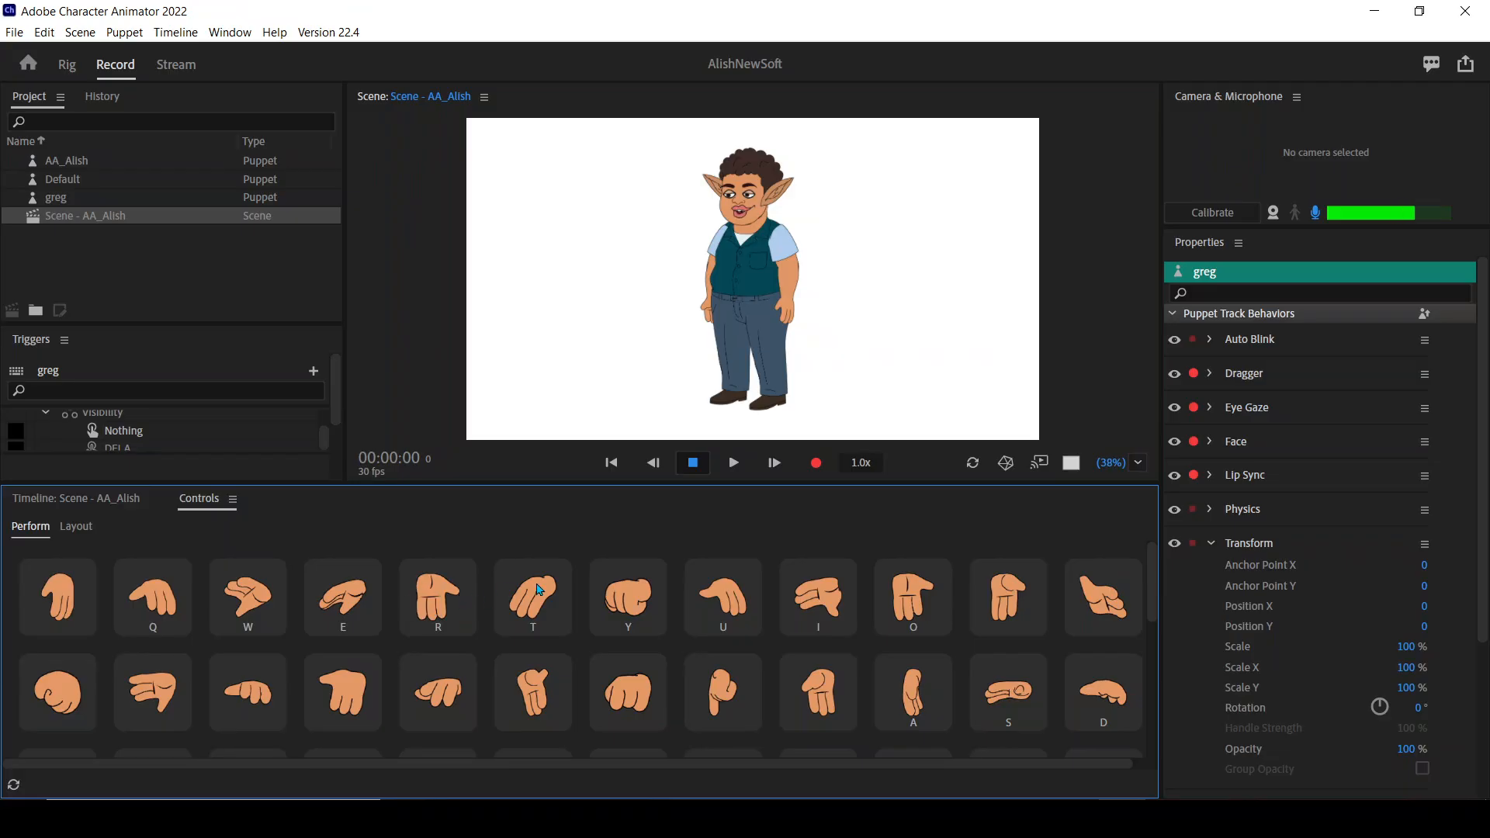
{"action": "scroll", "coordinate": [674, 679], "scroll_direction": "down", "scroll_amount": 3}
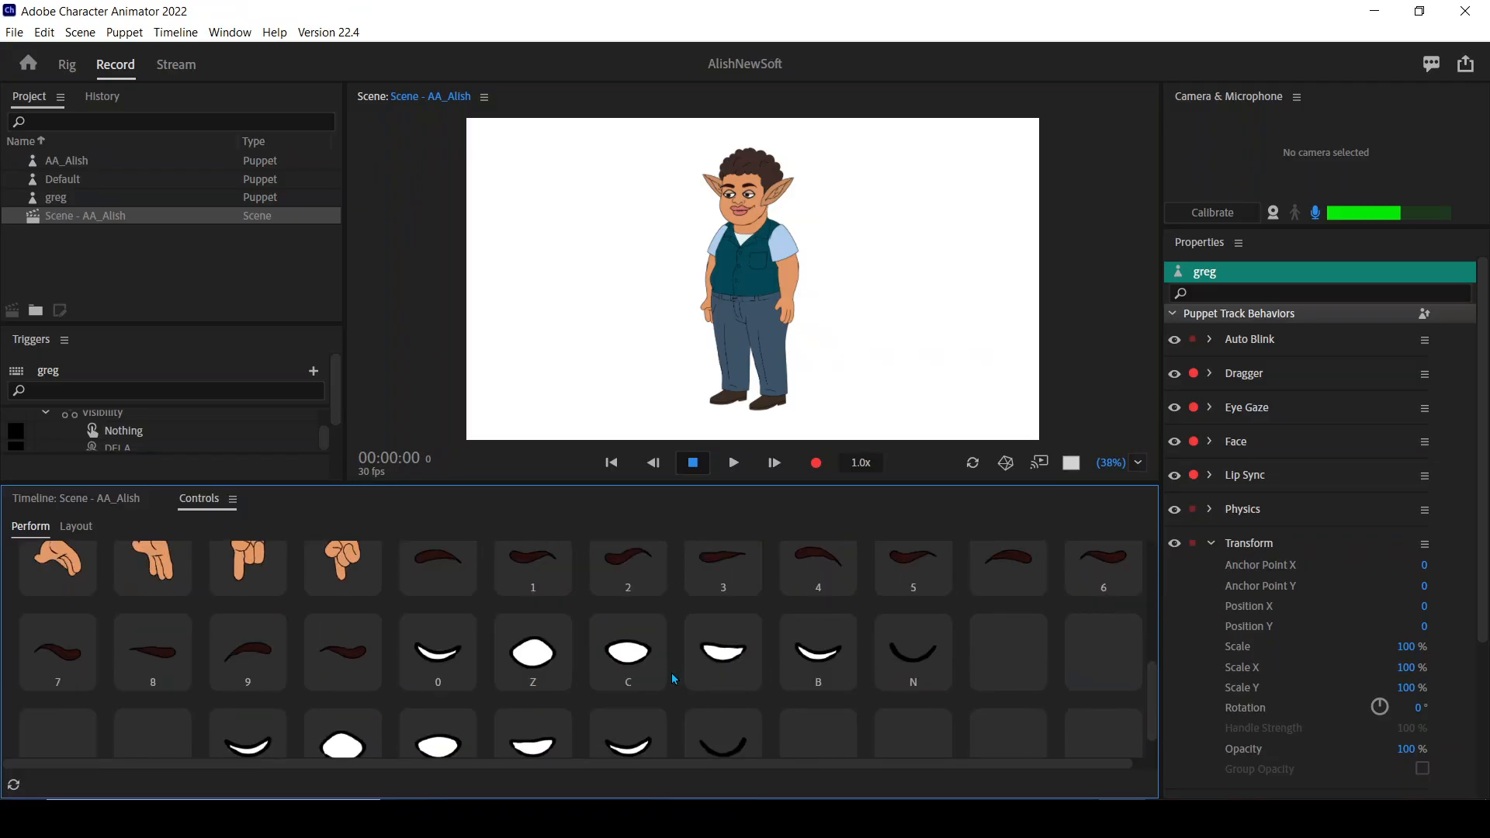
{"action": "scroll", "coordinate": [552, 648], "scroll_direction": "down", "scroll_amount": 1}
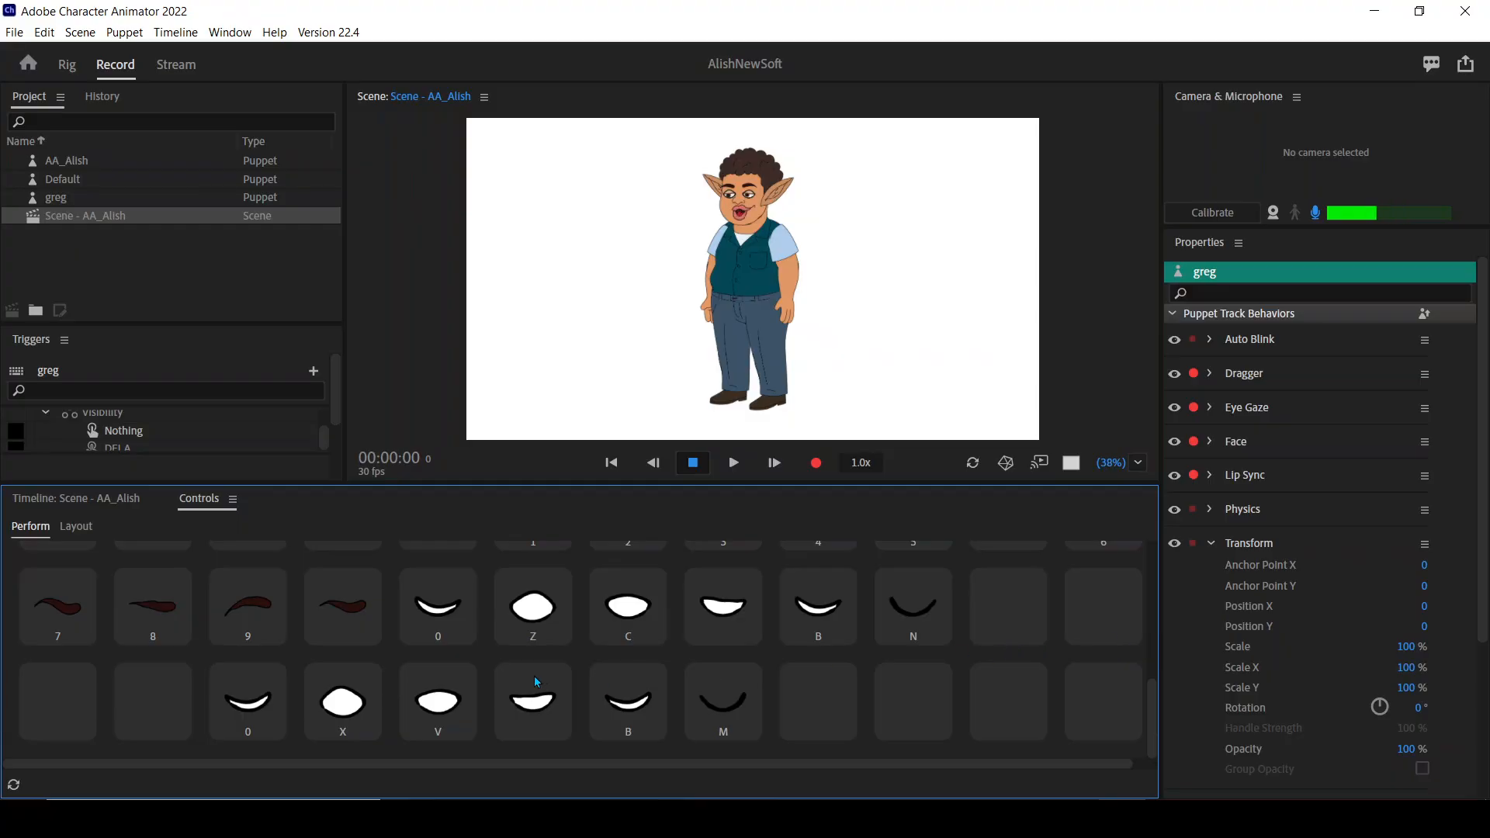
{"action": "scroll", "coordinate": [547, 672], "scroll_direction": "up", "scroll_amount": 4}
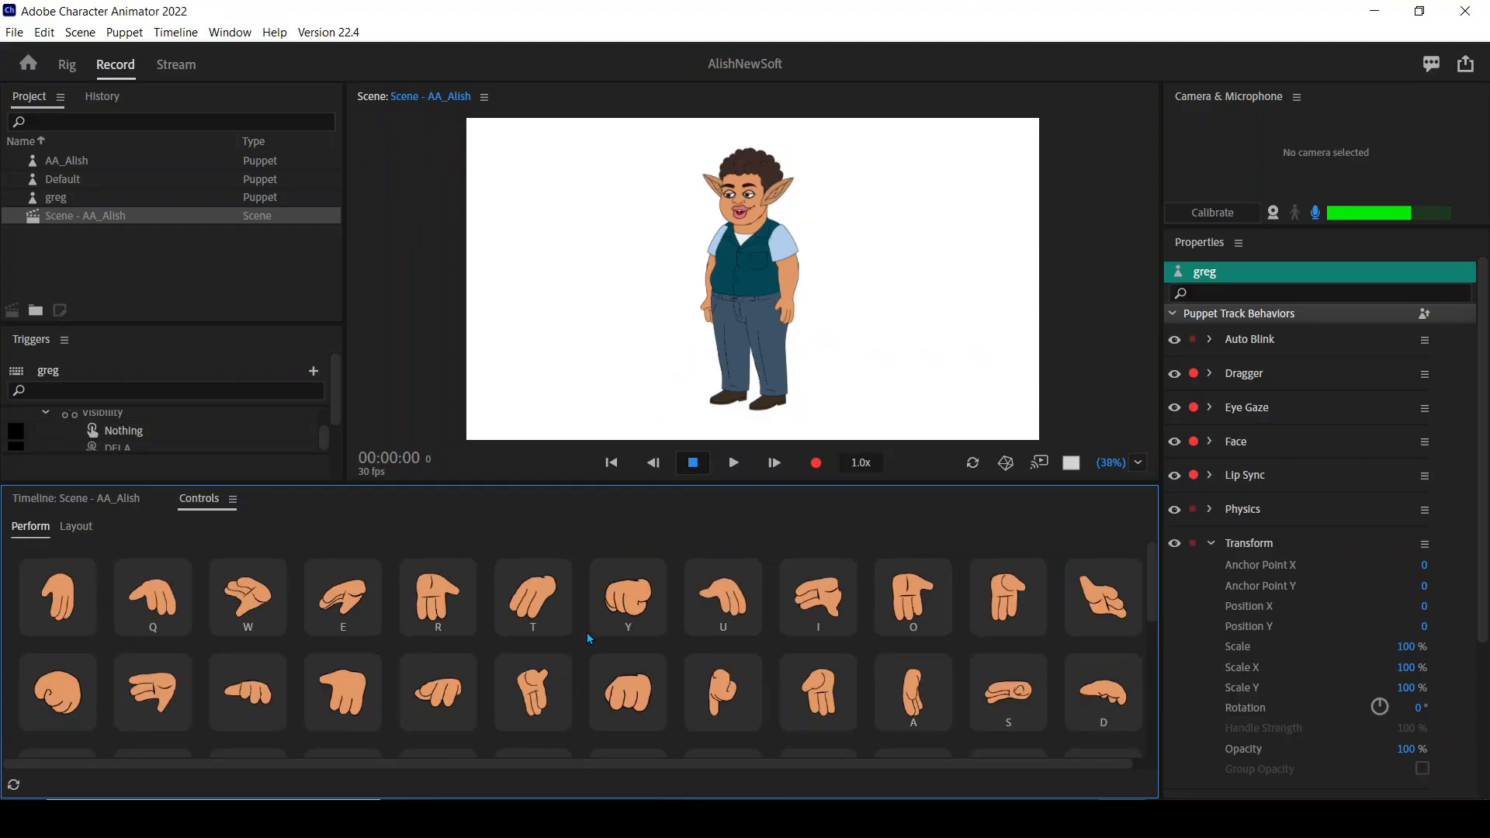
{"action": "key", "text": "grave"}
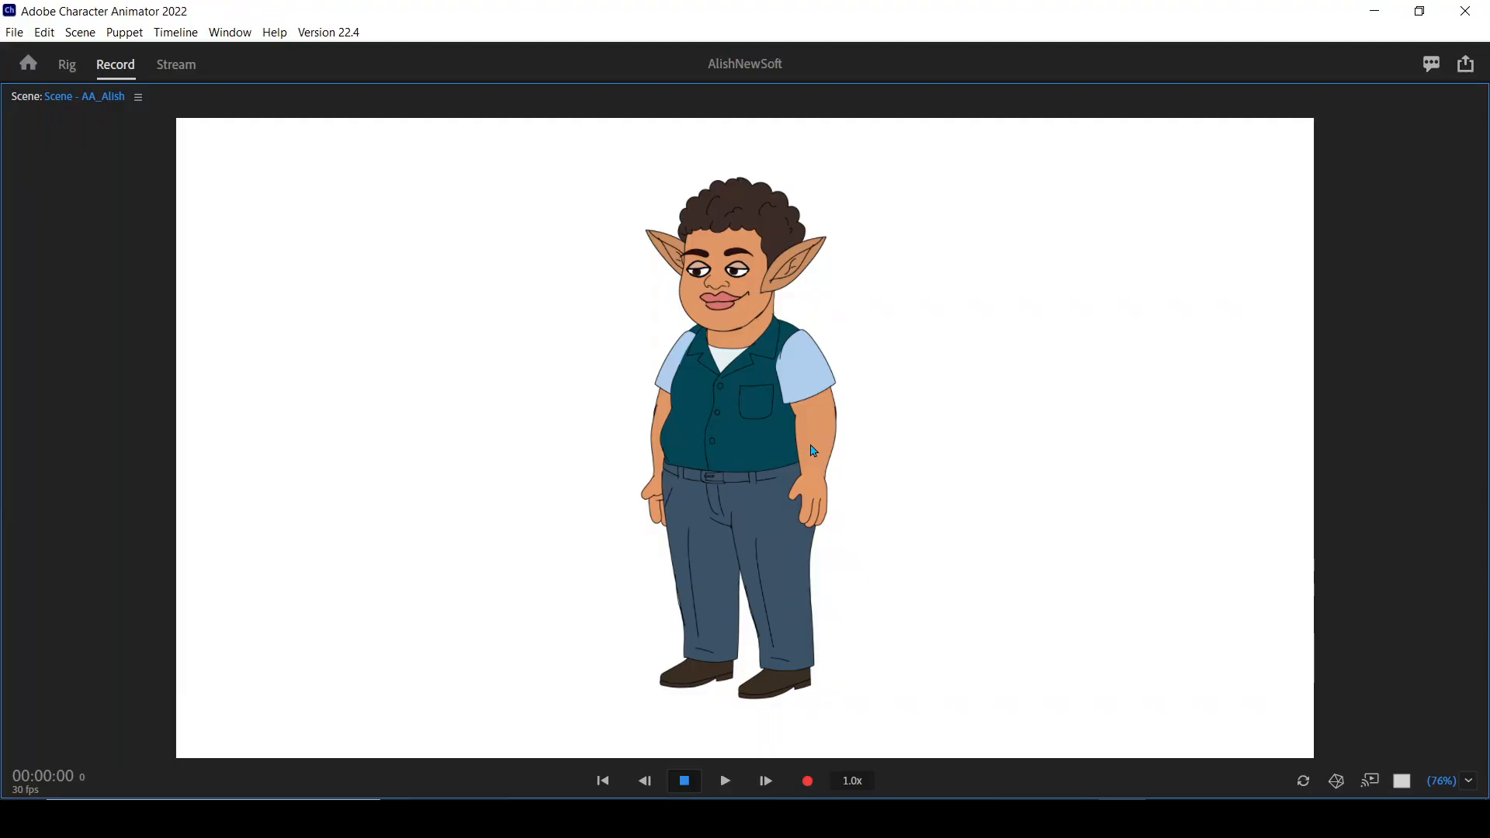
{"action": "left_click_drag", "start_coordinate": [817, 426], "coordinate": [836, 419]}
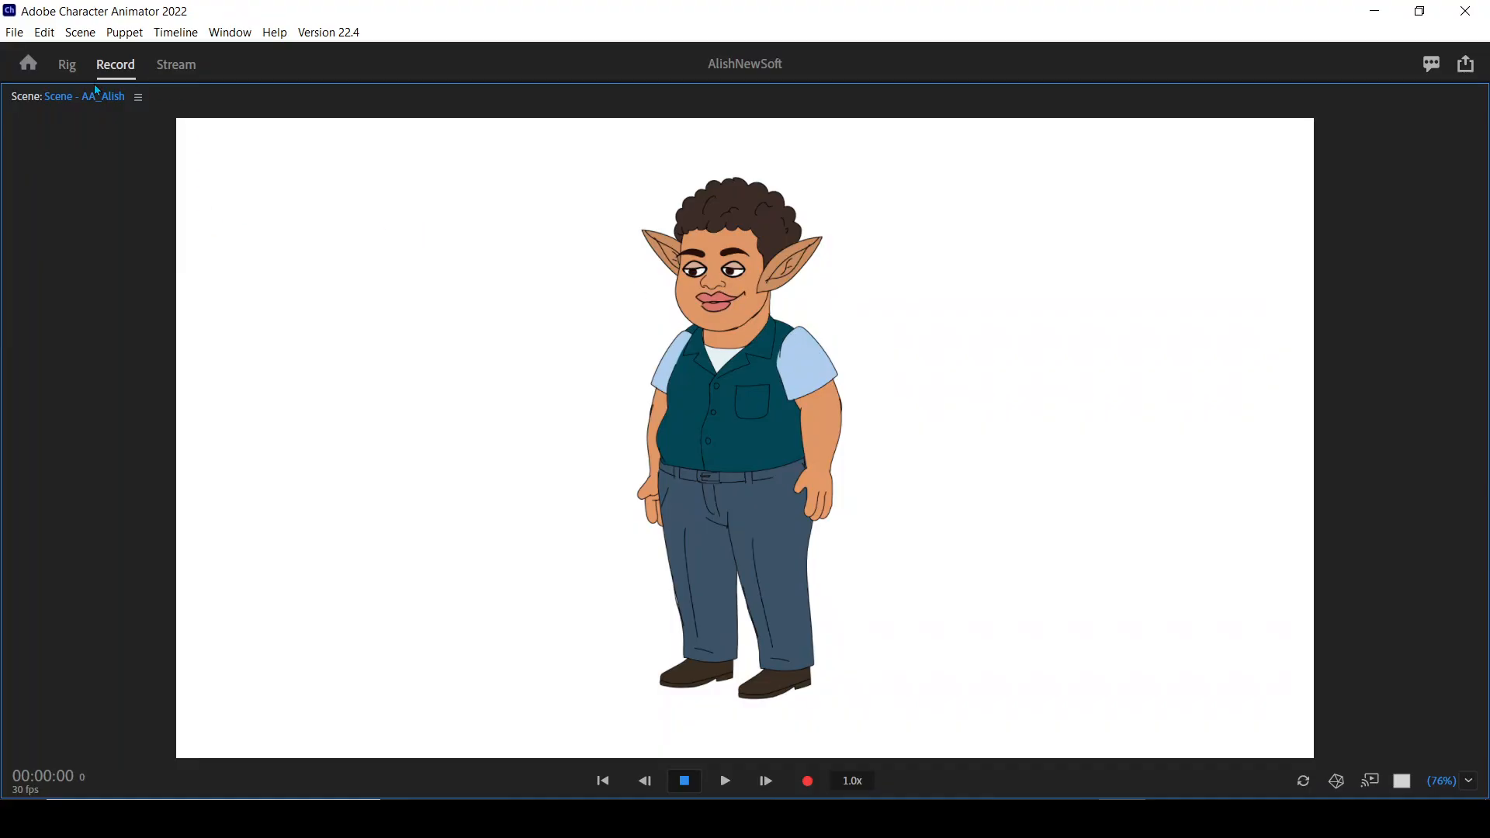
In greg's rig, realign ArmA's origin handle and stick along the upper arm and center its Main layer's stick on the forearm.
{"action": "left_click", "coordinate": [64, 68]}
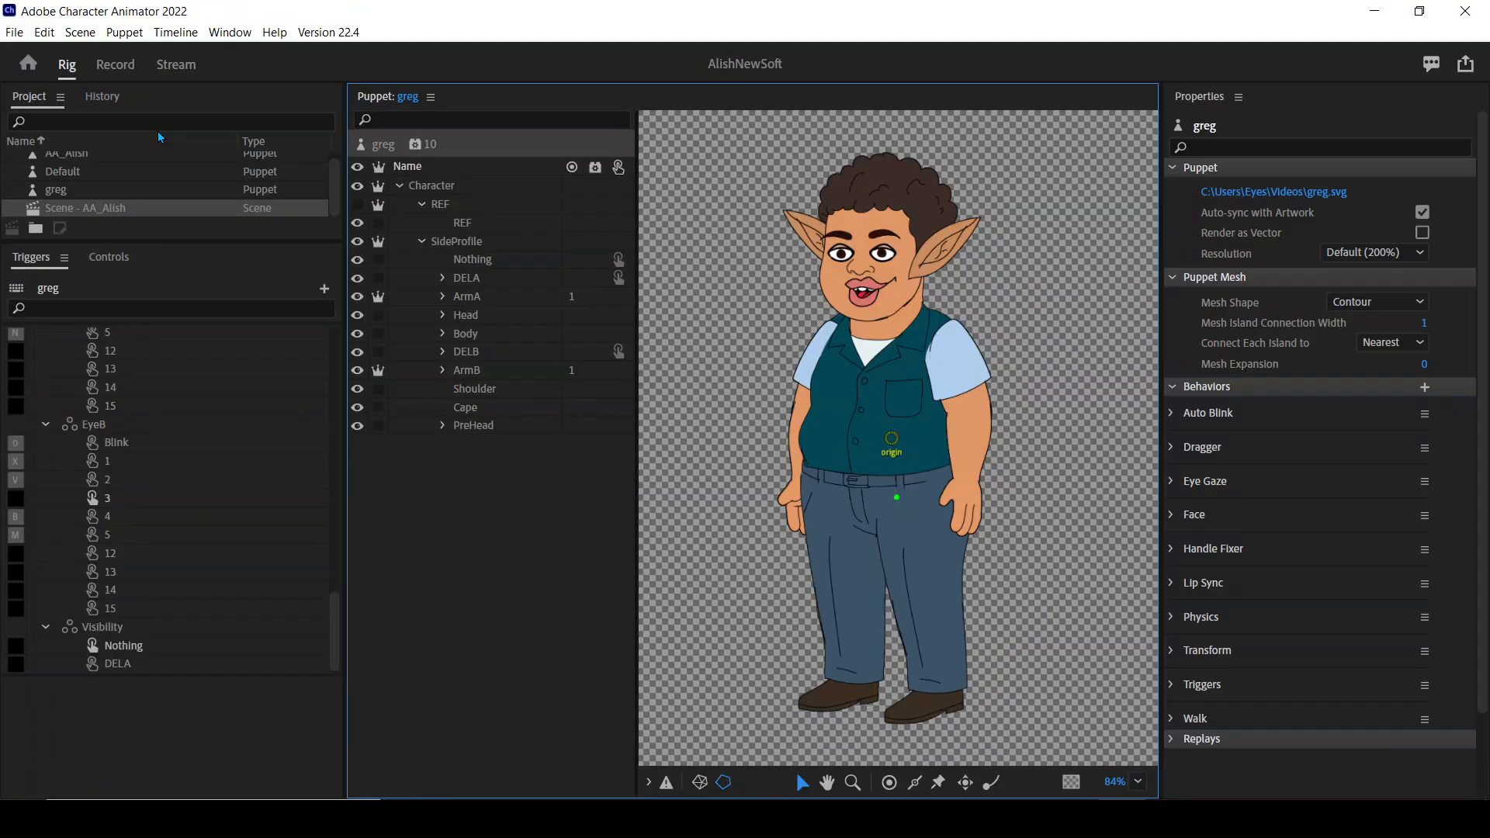
{"action": "left_click", "coordinate": [479, 299]}
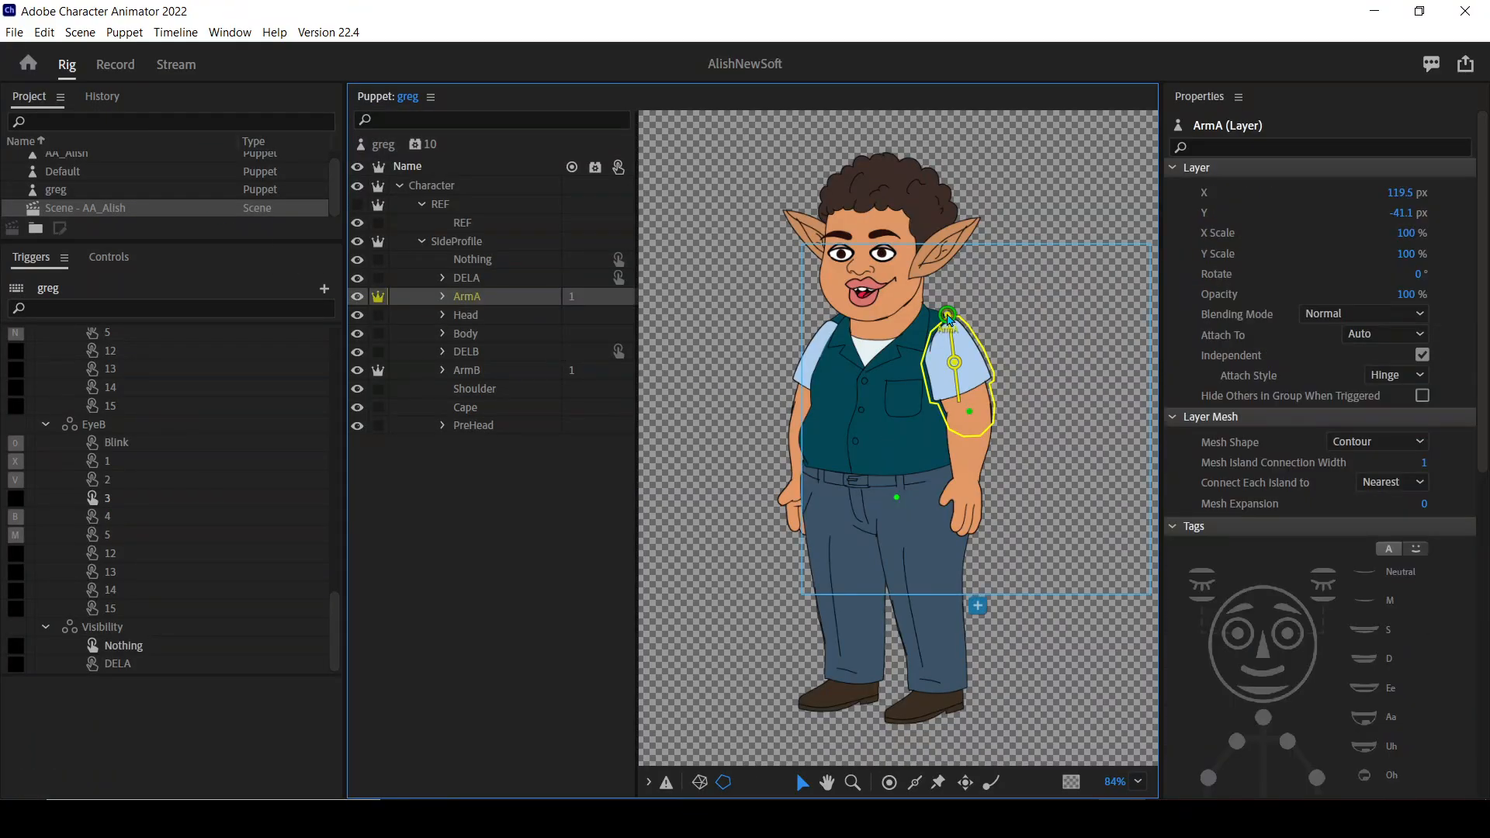
{"action": "left_click_drag", "start_coordinate": [948, 319], "coordinate": [963, 380]}
{"action": "left_click", "coordinate": [442, 296]}
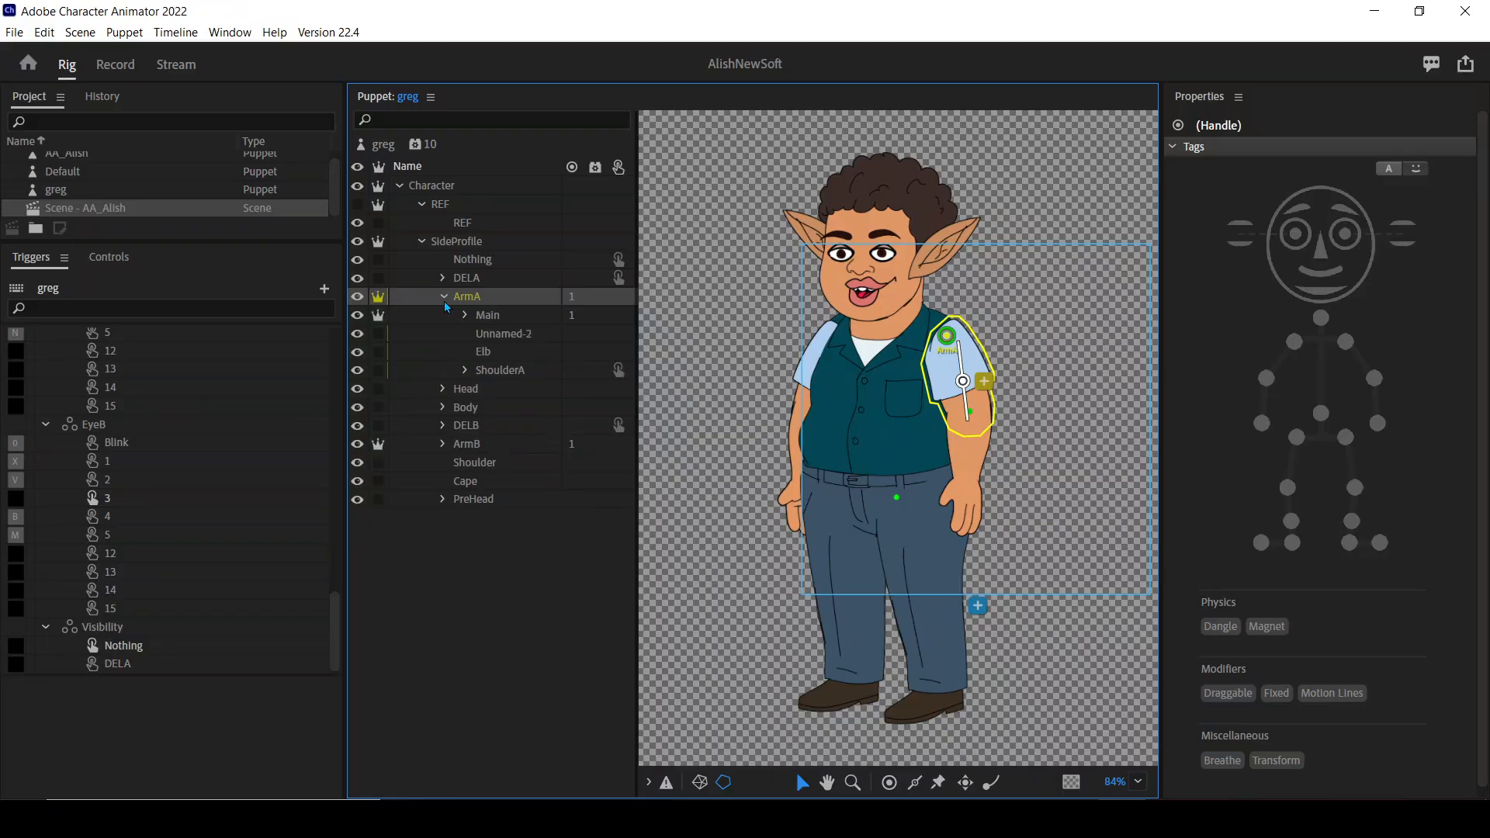
{"action": "left_click", "coordinate": [489, 316]}
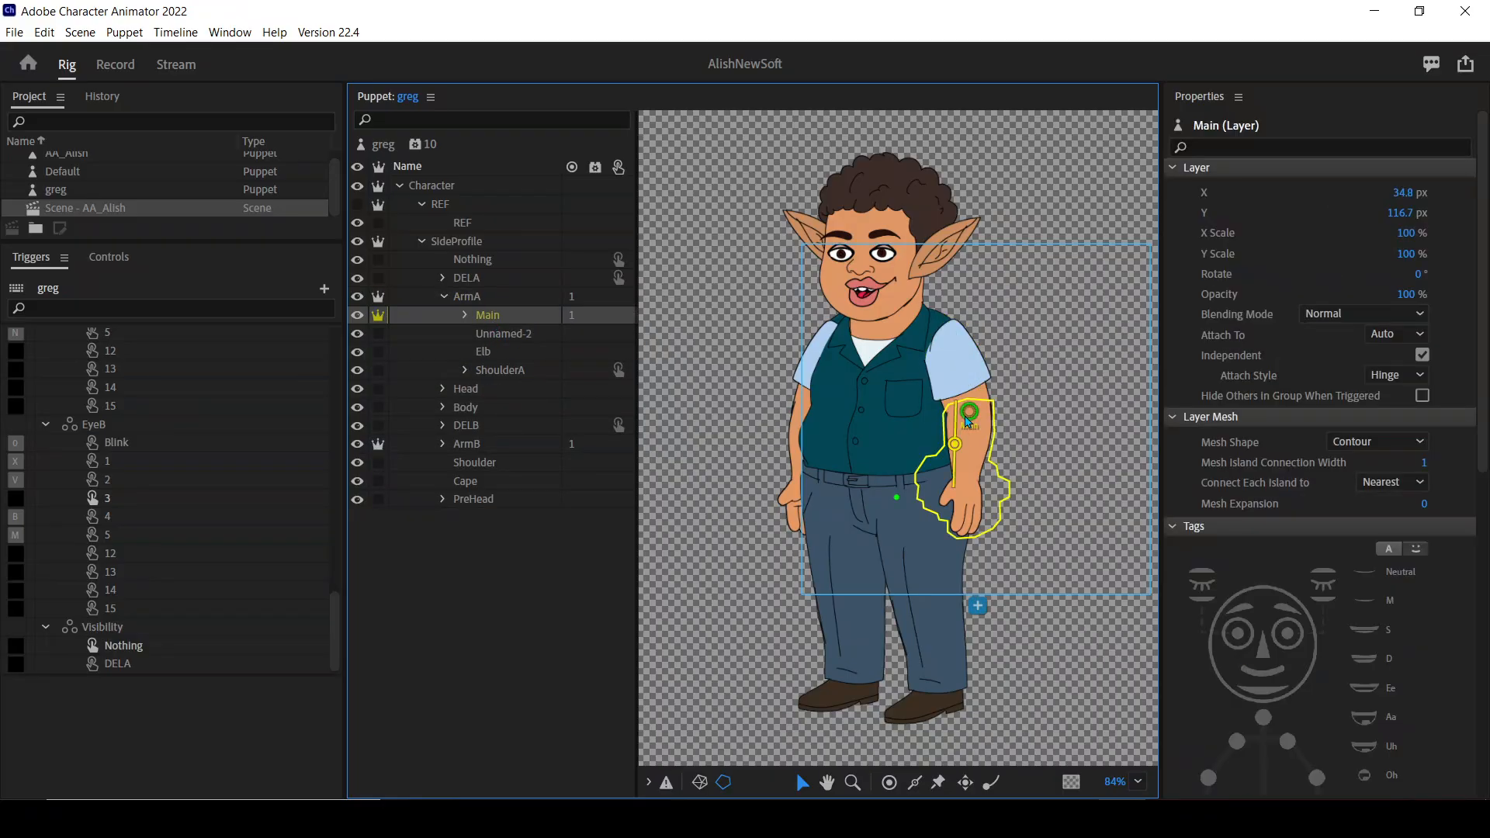
{"action": "left_click_drag", "start_coordinate": [957, 452], "coordinate": [970, 470]}
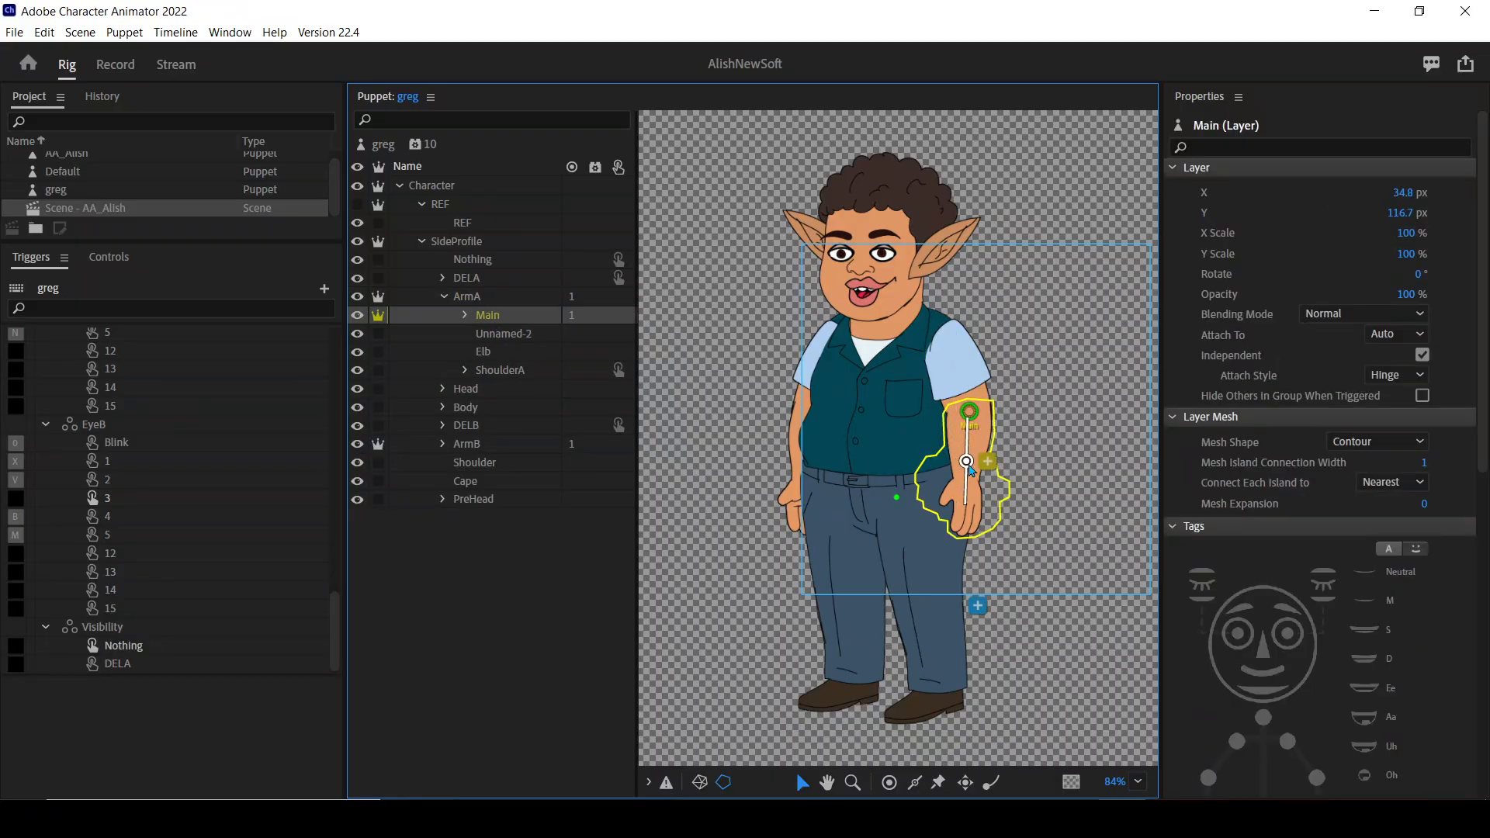
Move ArmB's stick onto the upper arm and its origin handle onto the shoulder, undoing the accidental layer move.
{"action": "left_click", "coordinate": [469, 444]}
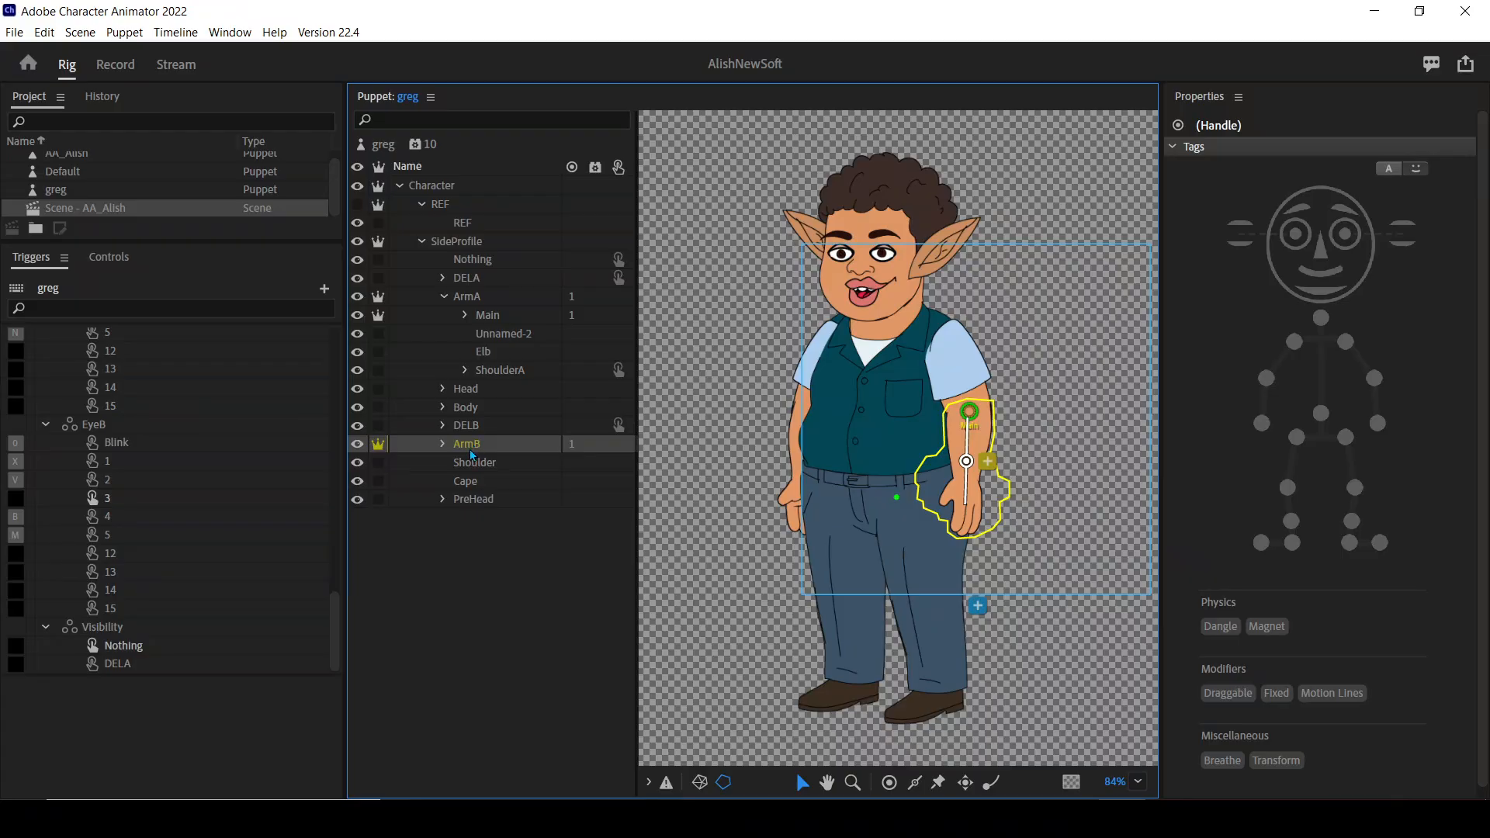
{"action": "left_click_drag", "start_coordinate": [867, 360], "coordinate": [820, 382]}
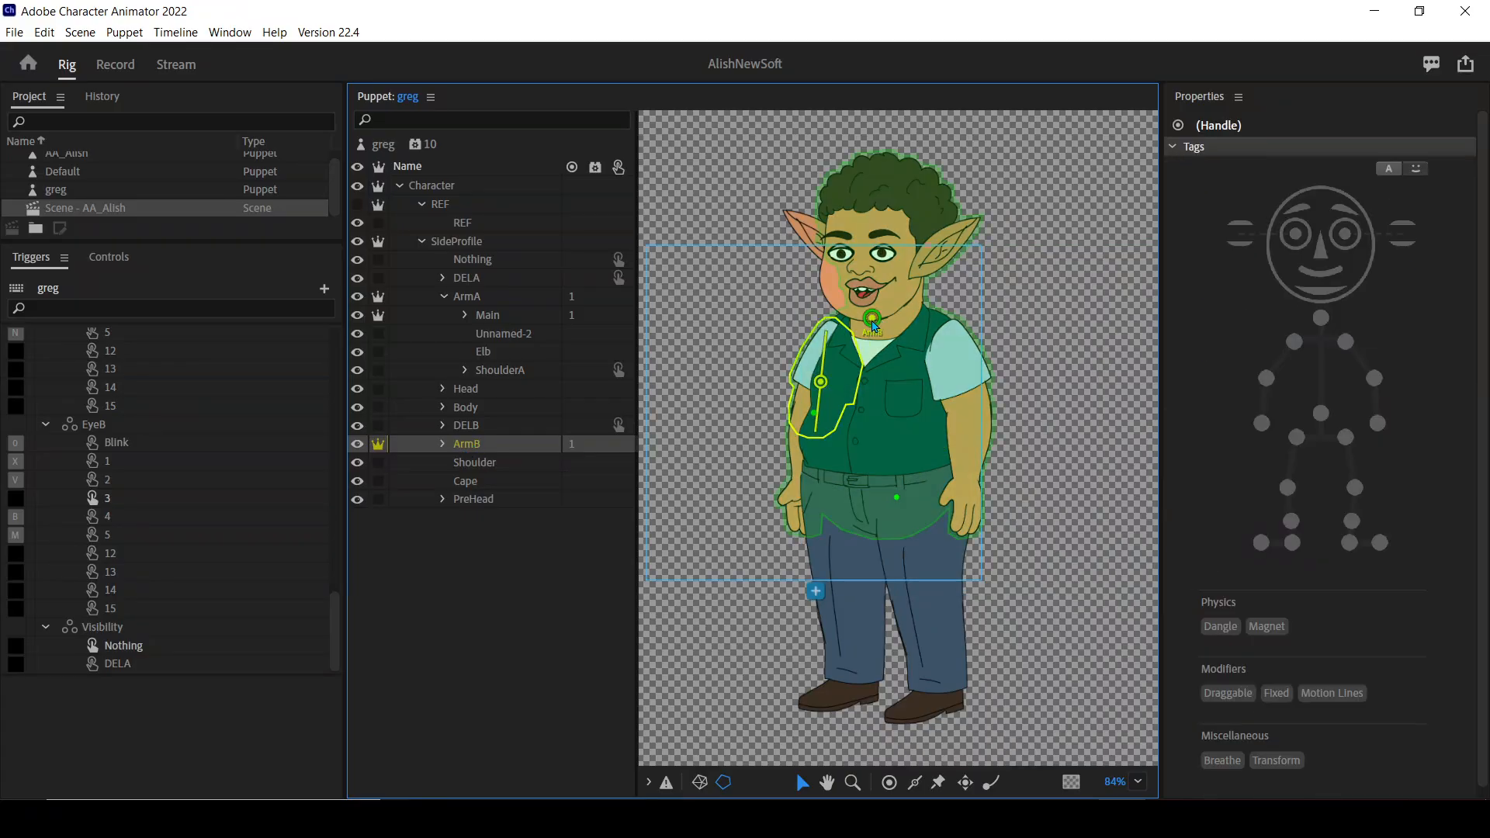
{"action": "key", "text": "ctrl+z"}
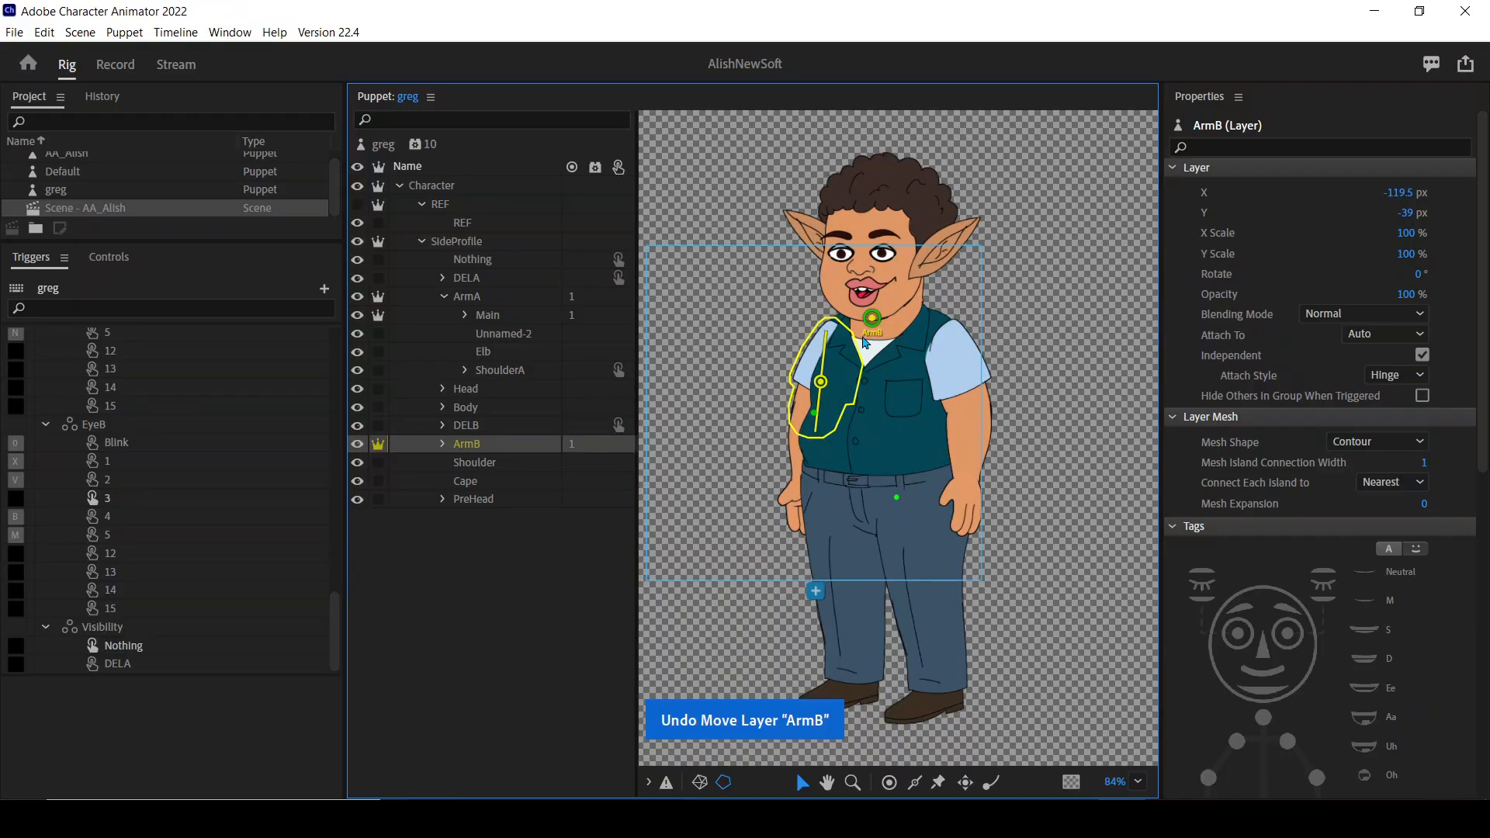
{"action": "left_click", "coordinate": [873, 322]}
{"action": "left_click_drag", "start_coordinate": [875, 324], "coordinate": [838, 334]}
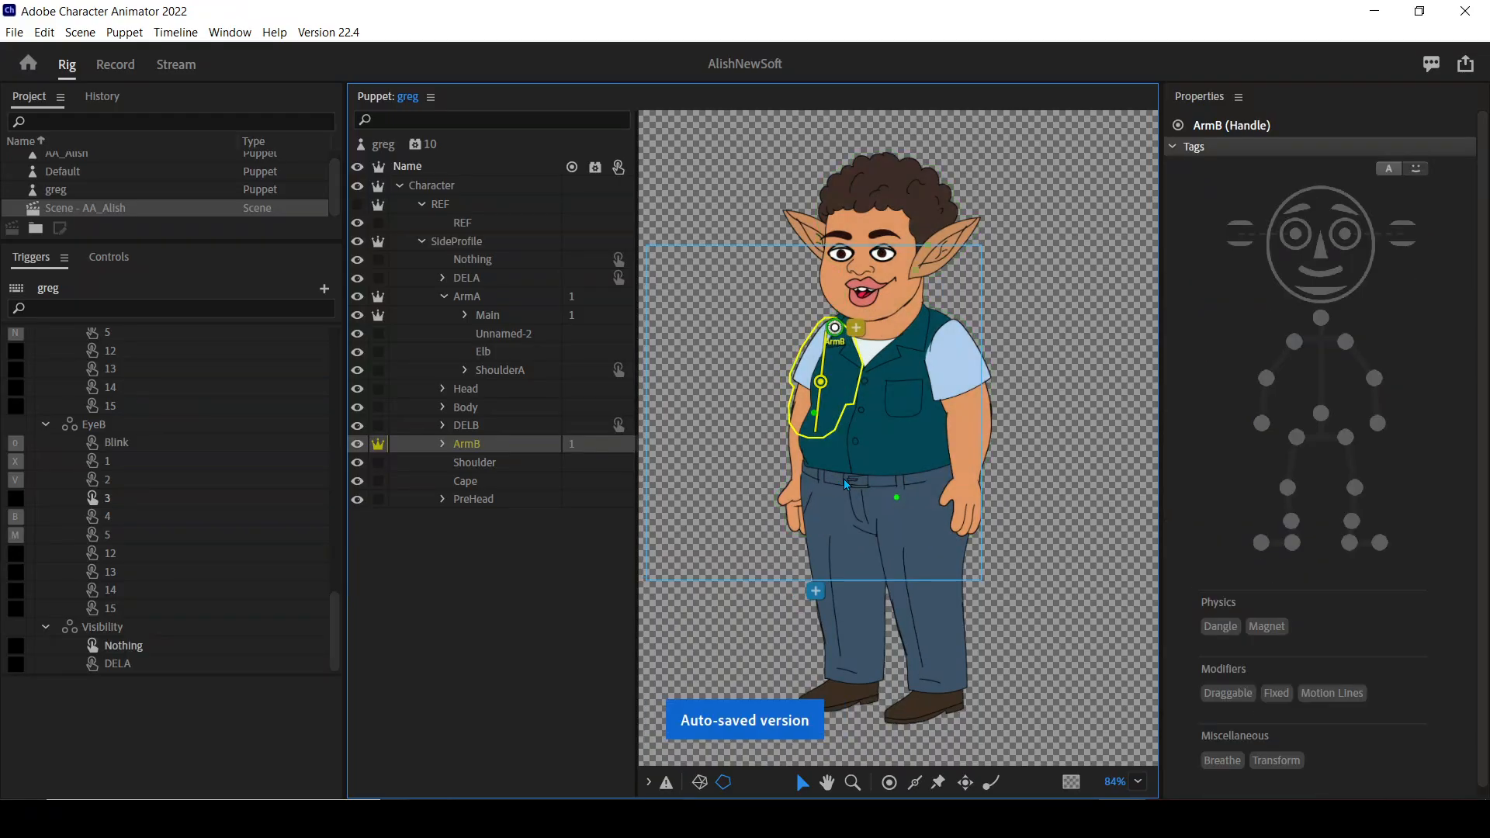
Move the stick of ArmB's Main layer onto the forearm.
{"action": "left_click", "coordinate": [443, 444]}
{"action": "left_click", "coordinate": [504, 463]}
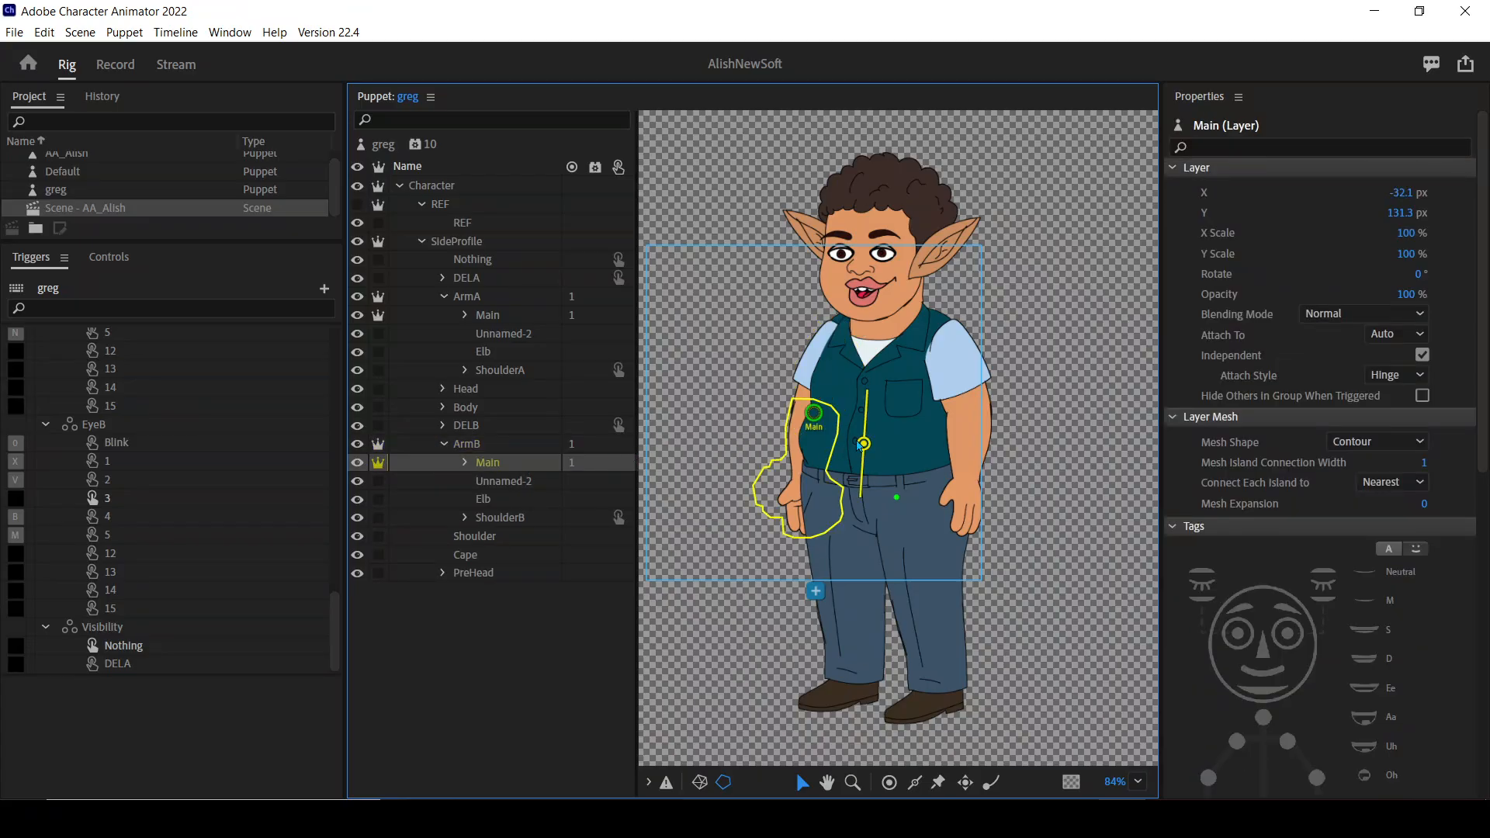
{"action": "left_click_drag", "start_coordinate": [864, 444], "coordinate": [807, 463]}
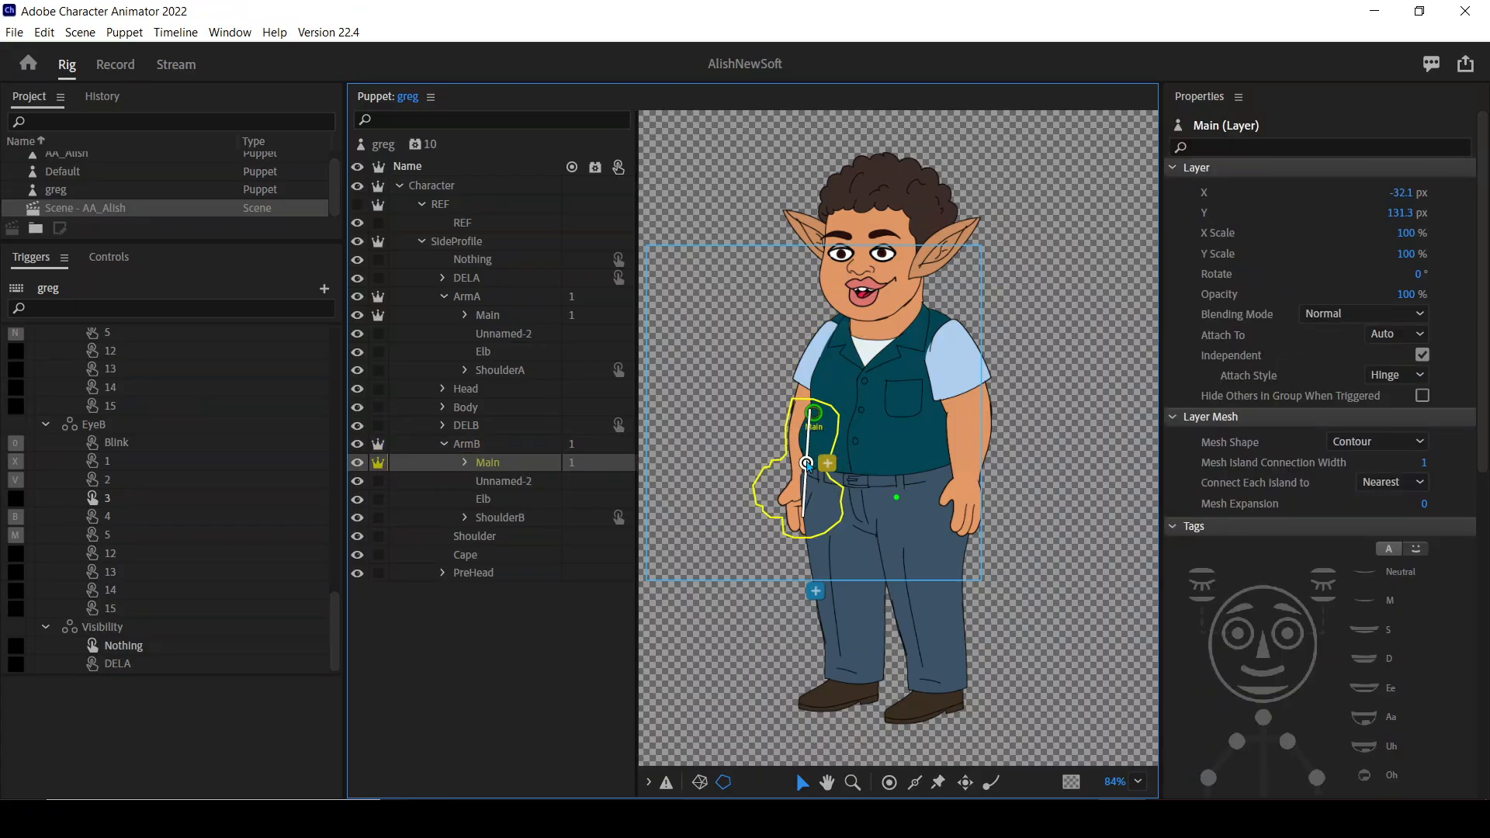
{"action": "left_click", "coordinate": [808, 463]}
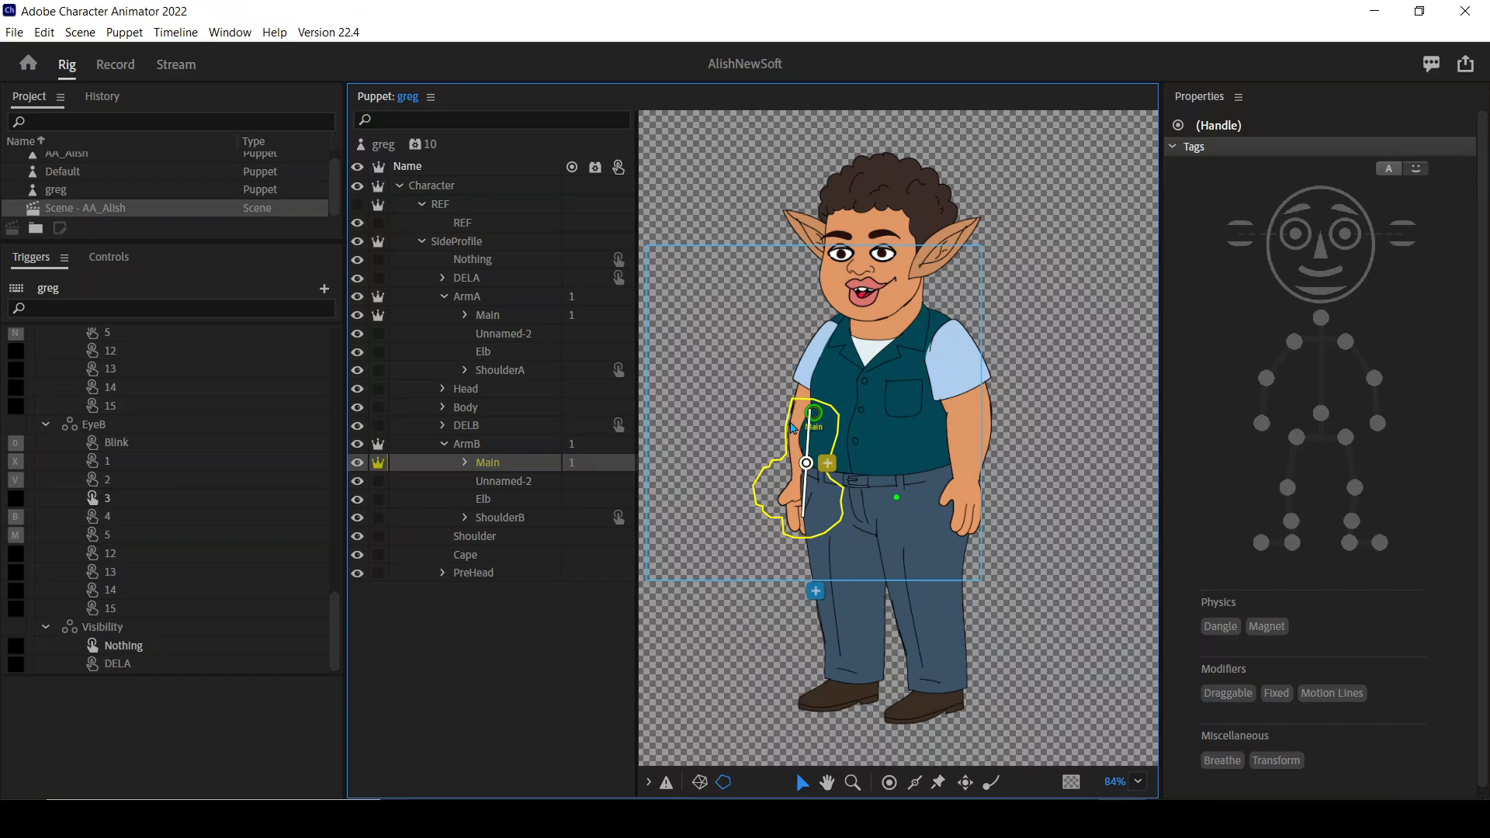
Test greg's corrected arms in the enlarged scene view, posing one across his chest and the other raised outward.
{"action": "left_click", "coordinate": [115, 64]}
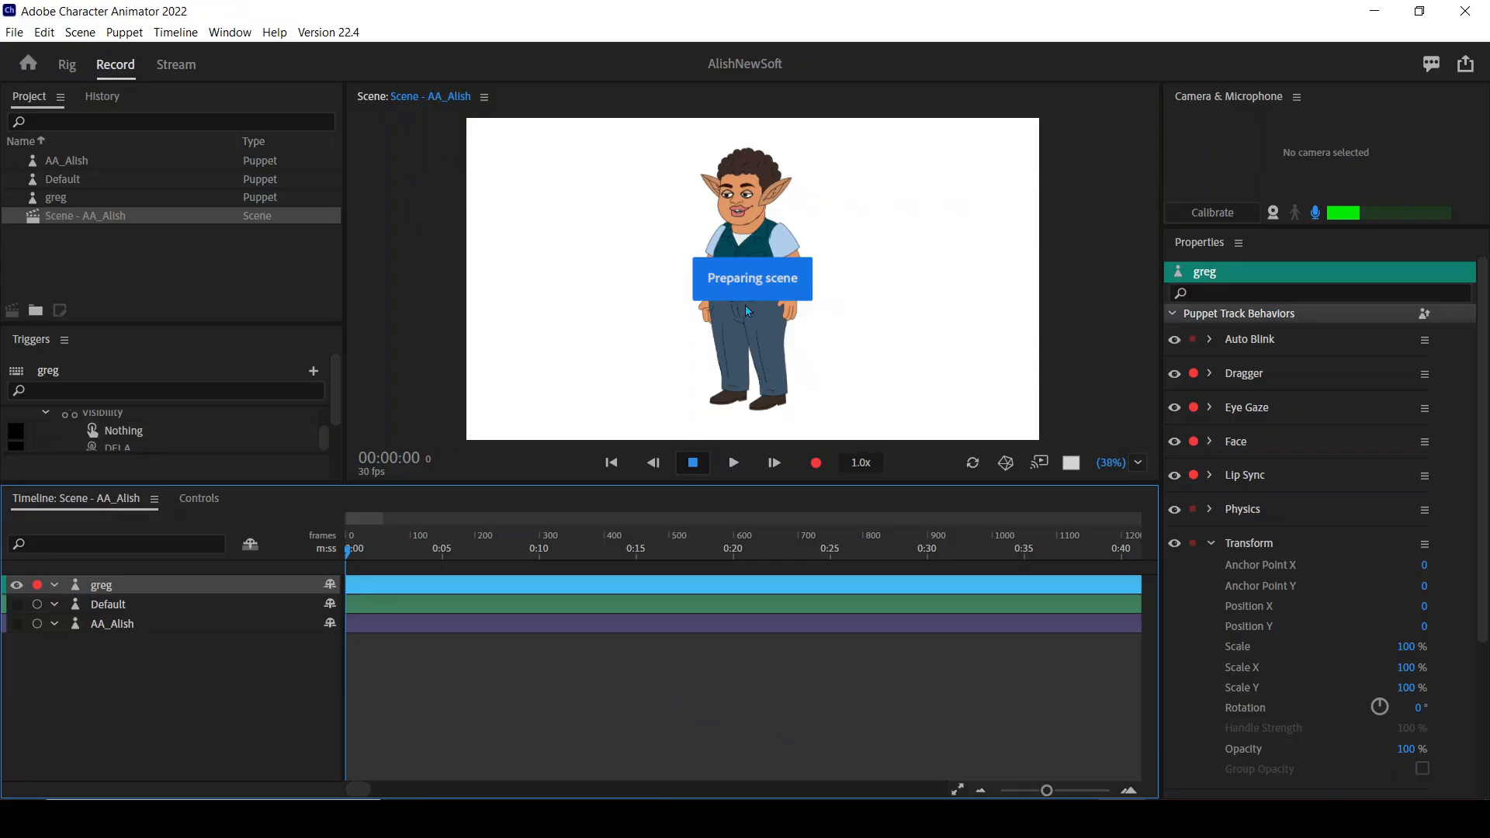
{"action": "key", "text": "grave"}
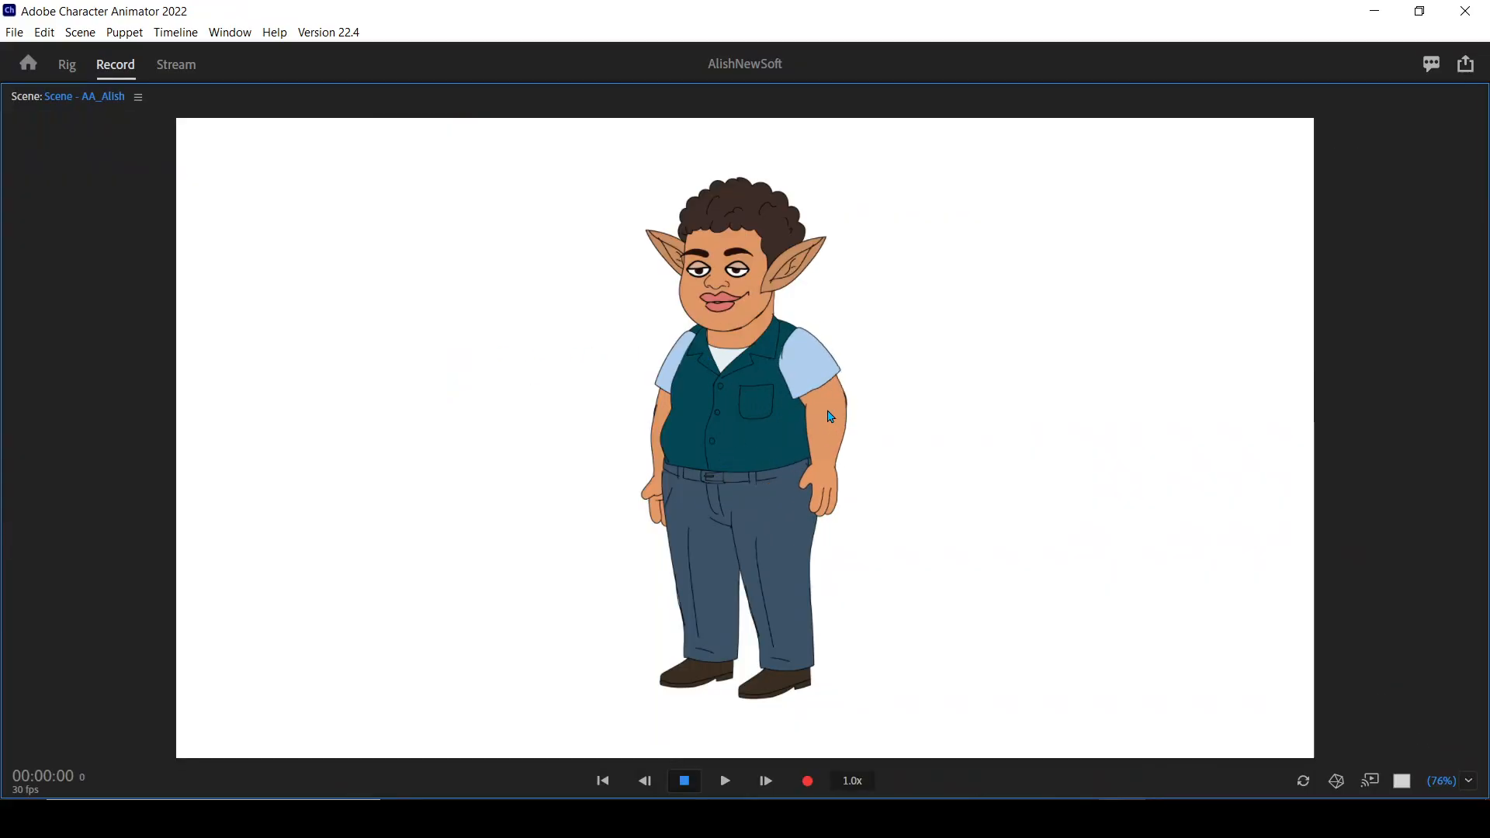
{"action": "mouse_move", "coordinate": [838, 415]}
{"action": "left_mouse_down"}
{"action": "mouse_move", "coordinate": [905, 410]}
{"action": "mouse_move", "coordinate": [893, 386]}
{"action": "mouse_move", "coordinate": [919, 326]}
{"action": "mouse_move", "coordinate": [936, 431]}
{"action": "mouse_move", "coordinate": [844, 469]}
{"action": "mouse_move", "coordinate": [800, 431]}
{"action": "mouse_move", "coordinate": [831, 399]}
{"action": "mouse_move", "coordinate": [808, 365]}
{"action": "mouse_move", "coordinate": [838, 405]}
{"action": "left_mouse_up"}
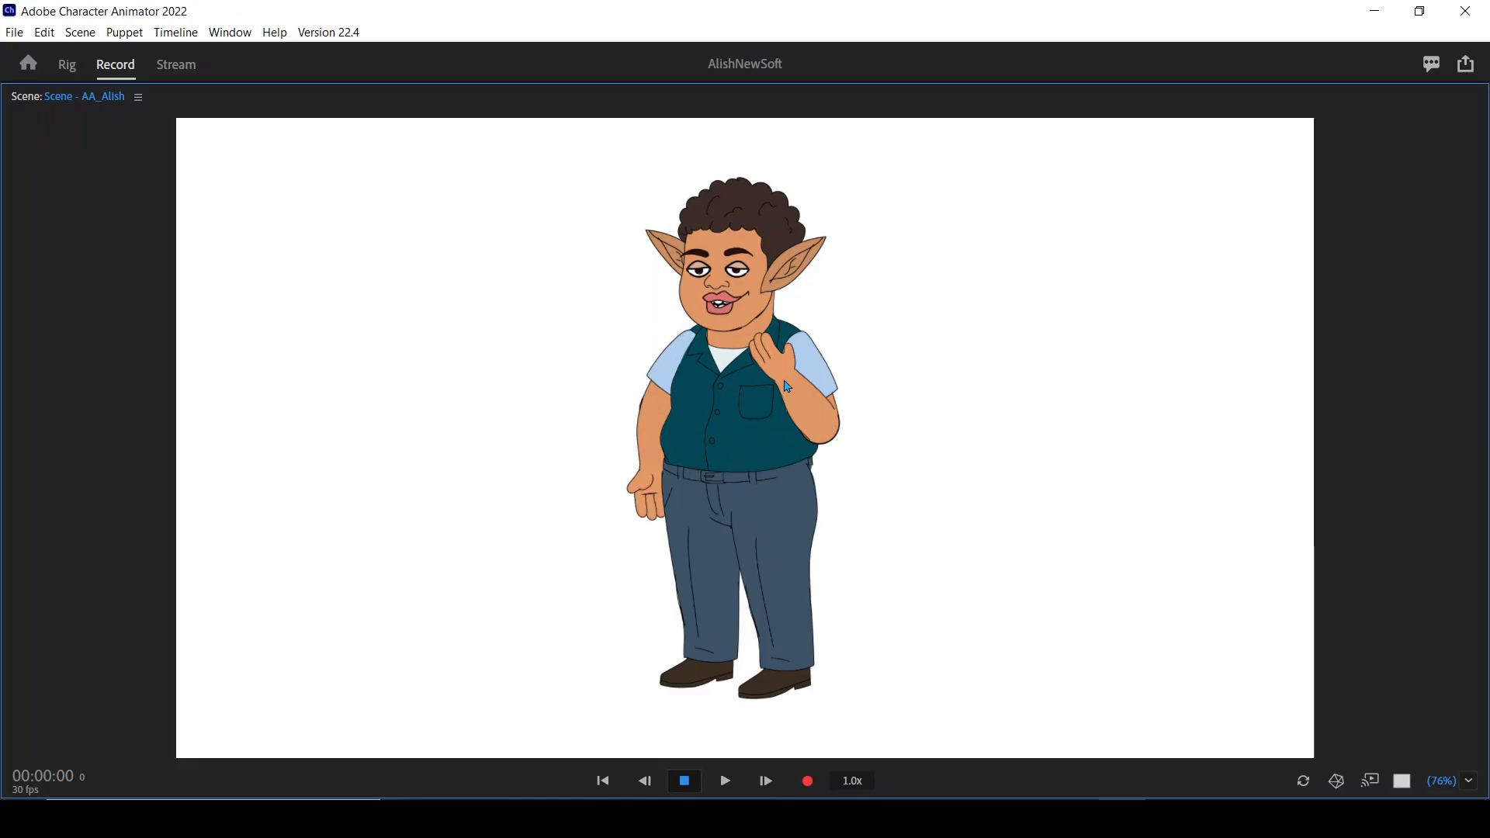
{"action": "left_click_drag", "start_coordinate": [778, 360], "coordinate": [797, 471]}
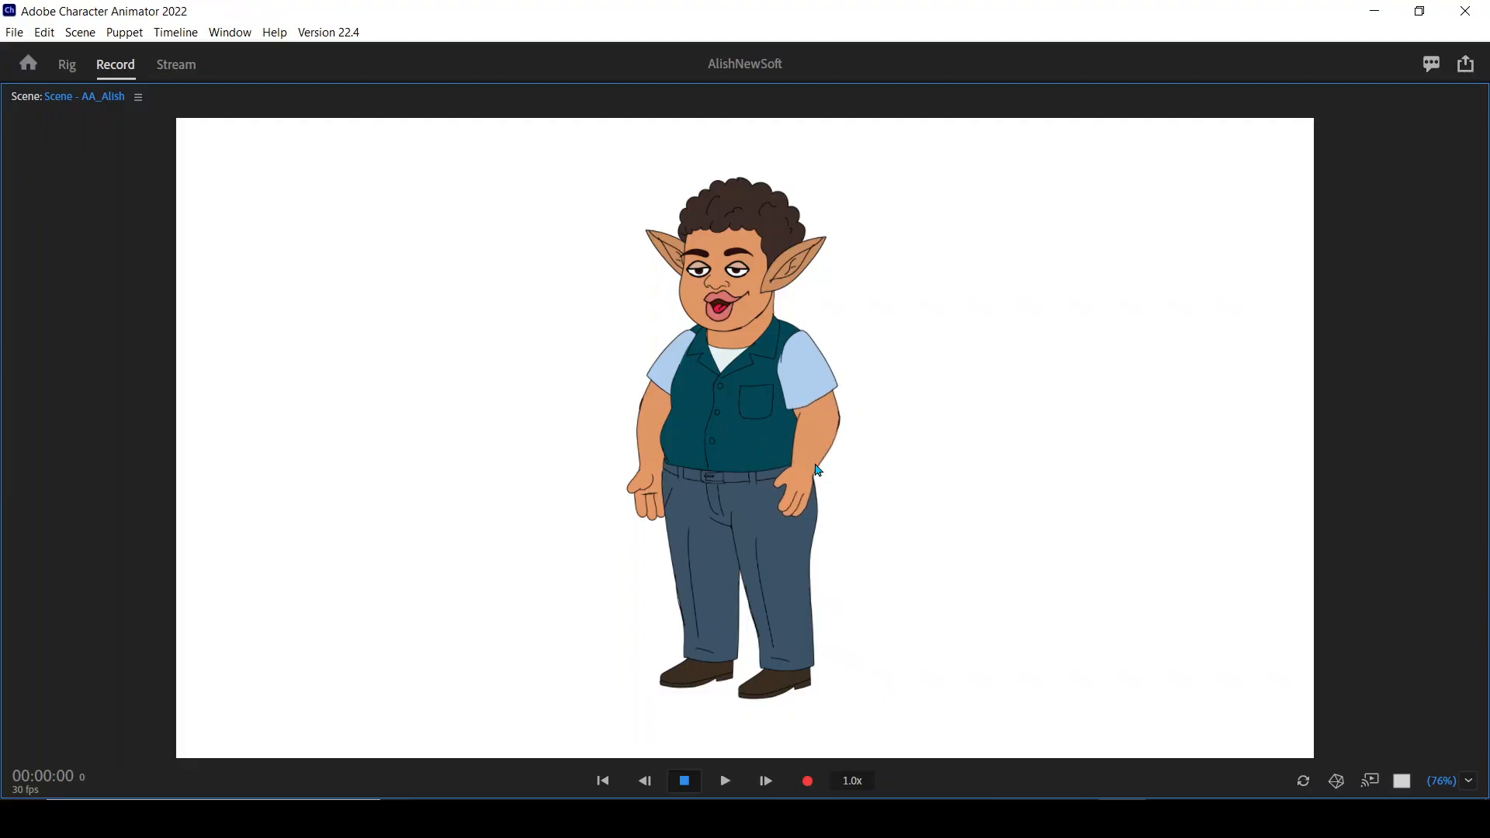
{"action": "left_click_drag", "start_coordinate": [819, 470], "coordinate": [758, 442]}
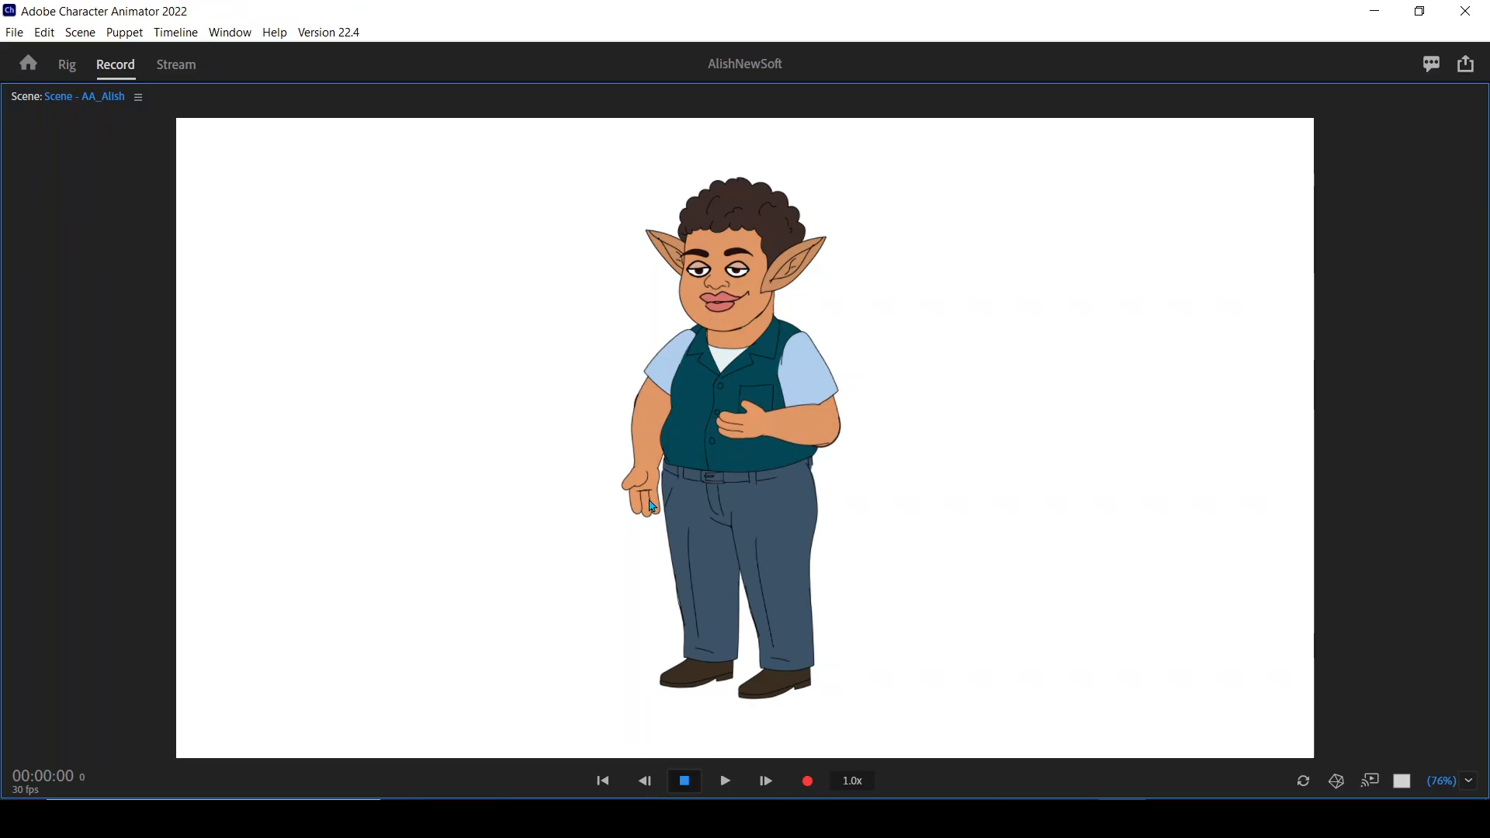
{"action": "left_click_drag", "start_coordinate": [664, 512], "coordinate": [601, 428]}
{"action": "key", "text": "grave"}
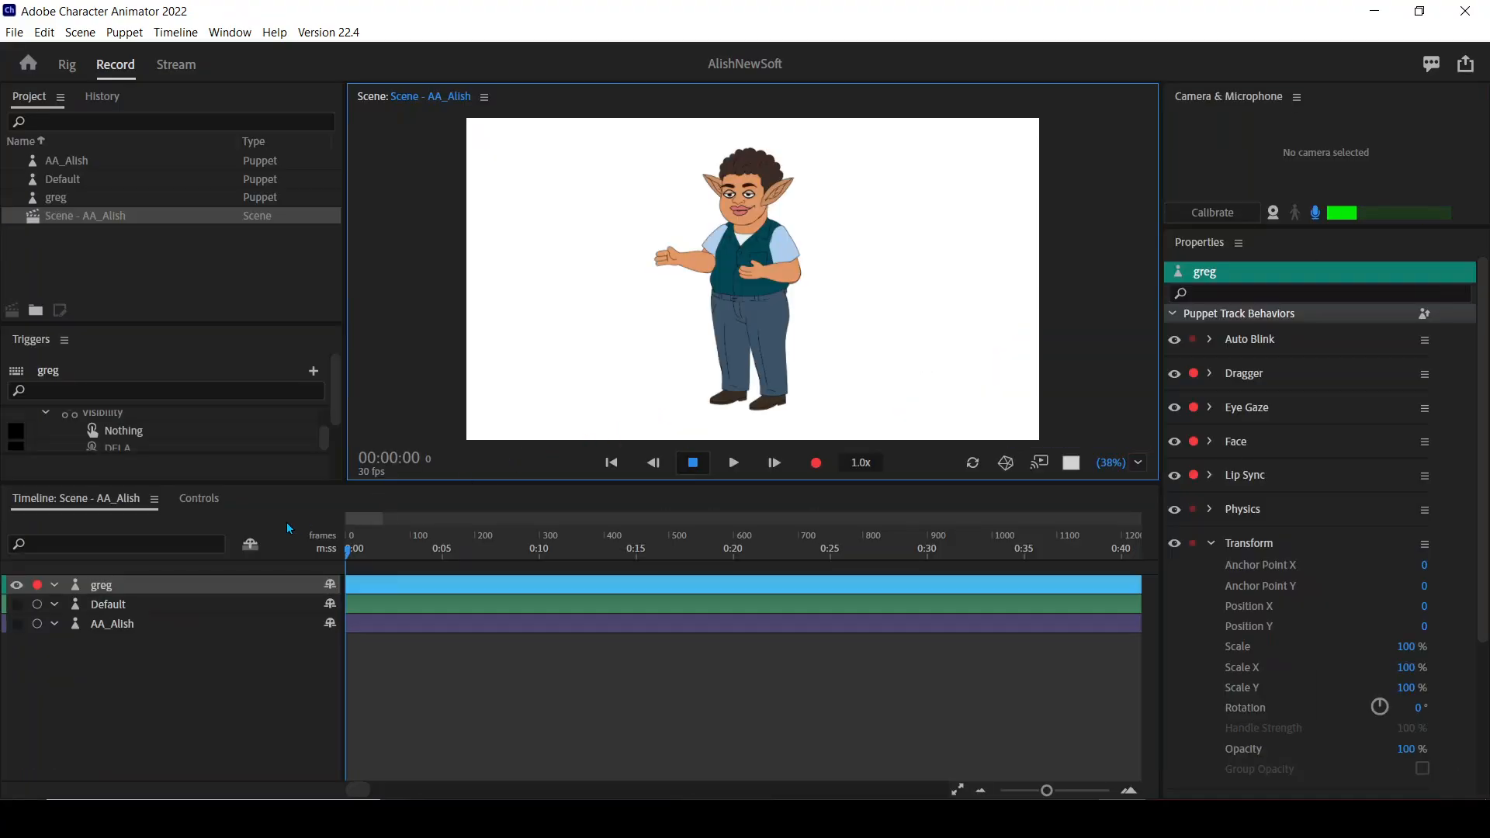
Trigger closed-hand poses on both of greg's hands and check them in the enlarged scene view.
{"action": "left_click", "coordinate": [186, 499]}
{"action": "scroll", "coordinate": [679, 609], "scroll_direction": "down", "scroll_amount": 2}
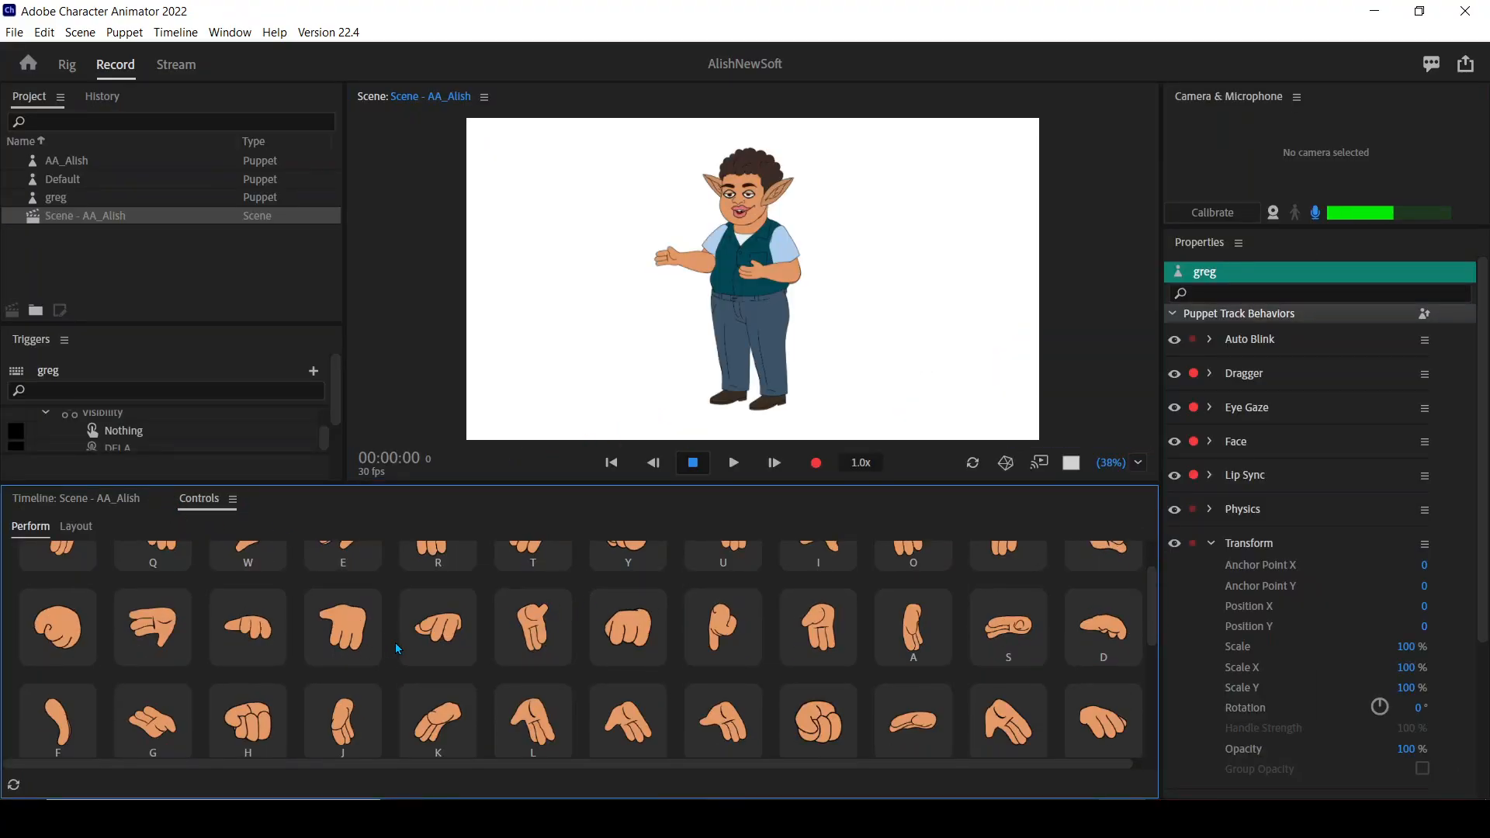
{"action": "scroll", "coordinate": [432, 639], "scroll_direction": "down", "scroll_amount": 4}
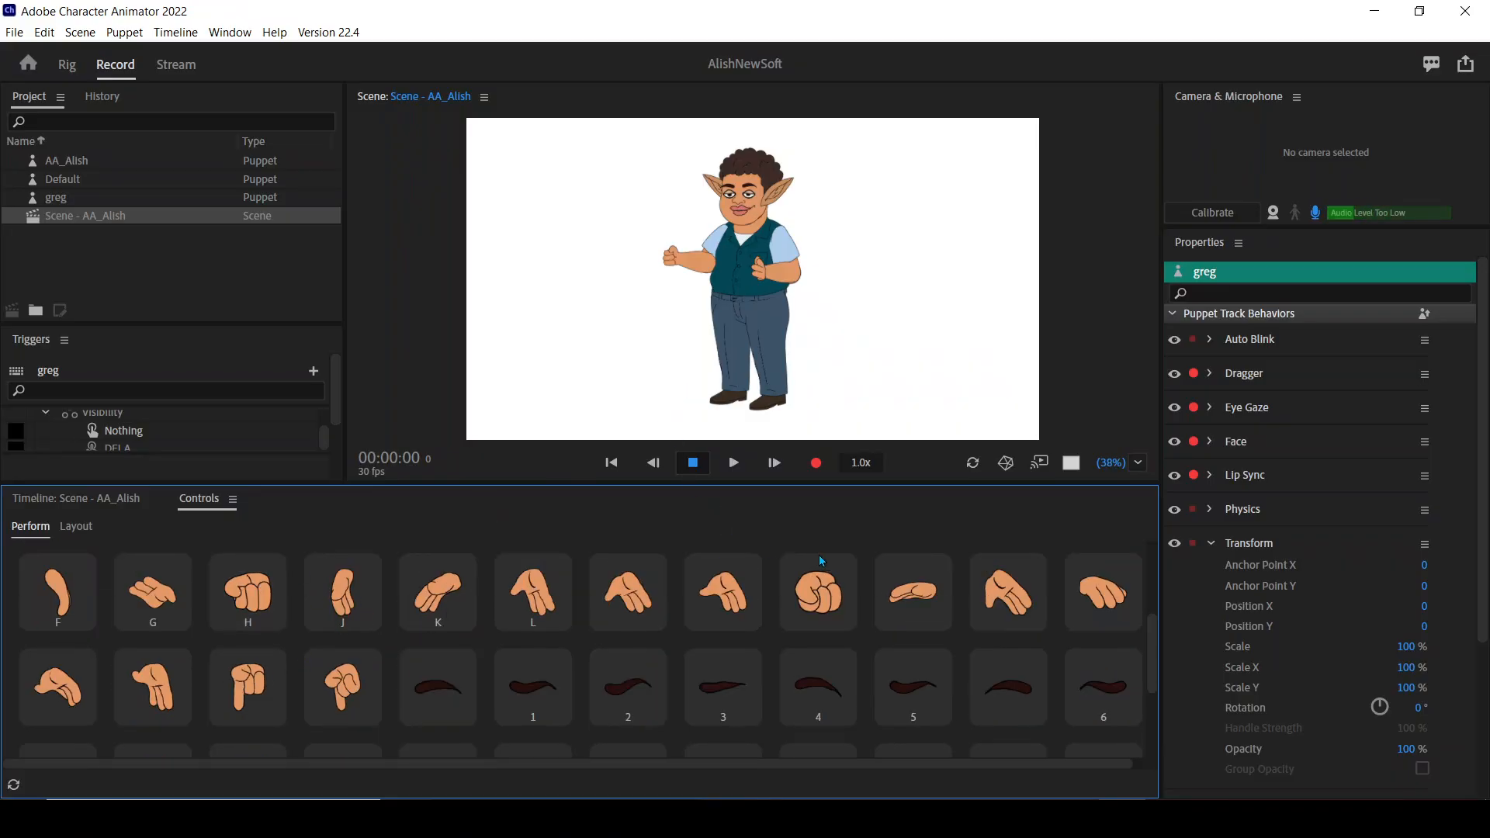
{"action": "key", "text": "grave"}
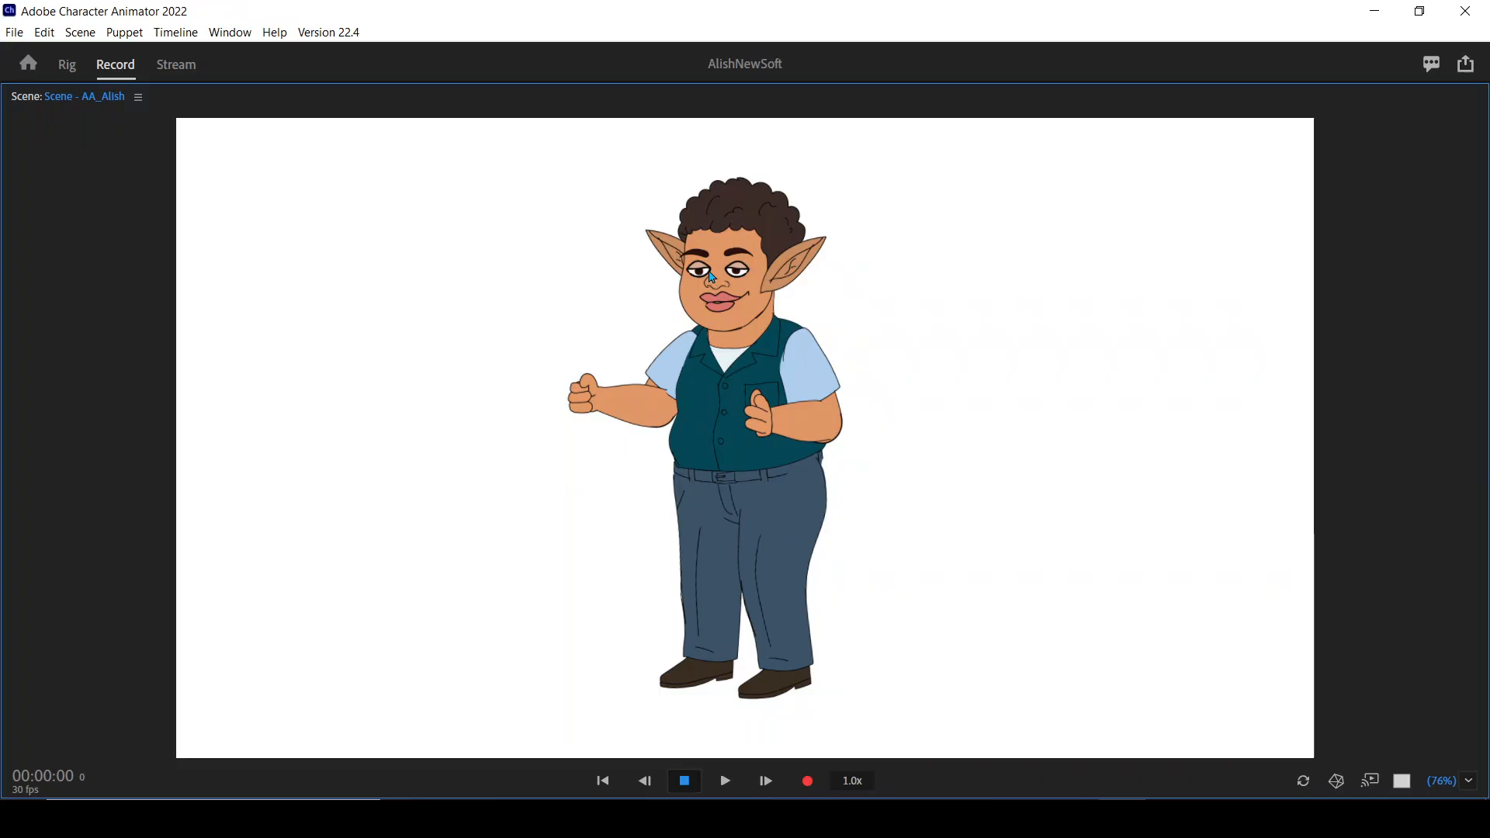
{"action": "key", "text": "grave"}
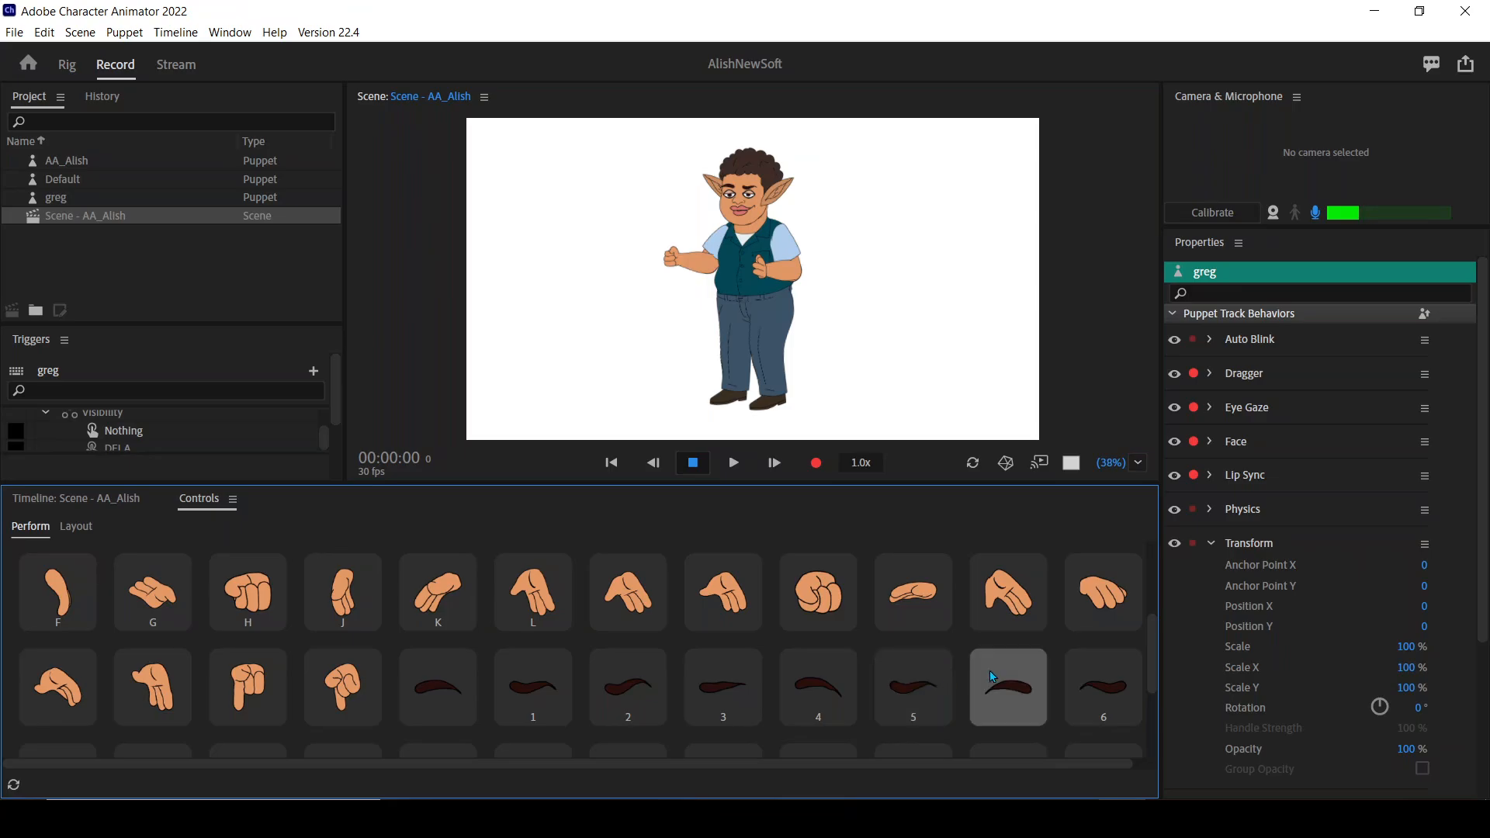
Trigger a raised and a lowered eyebrow on greg, look over the eye triggers, and preview the expression in the enlarged scene.
{"action": "key", "text": "grave"}
{"action": "key", "text": "grave"}
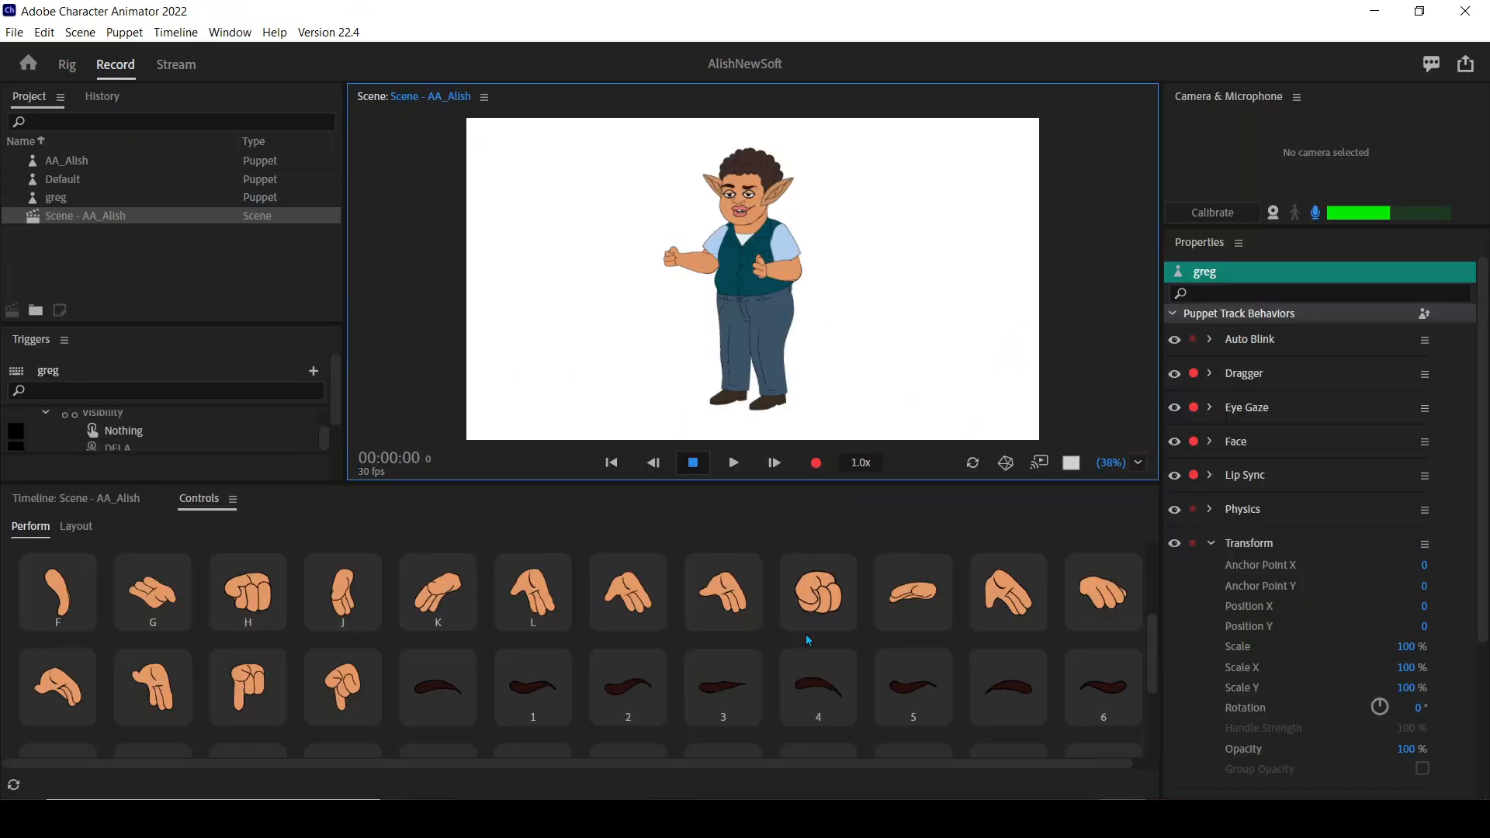
{"action": "scroll", "coordinate": [709, 715], "scroll_direction": "down", "scroll_amount": 3}
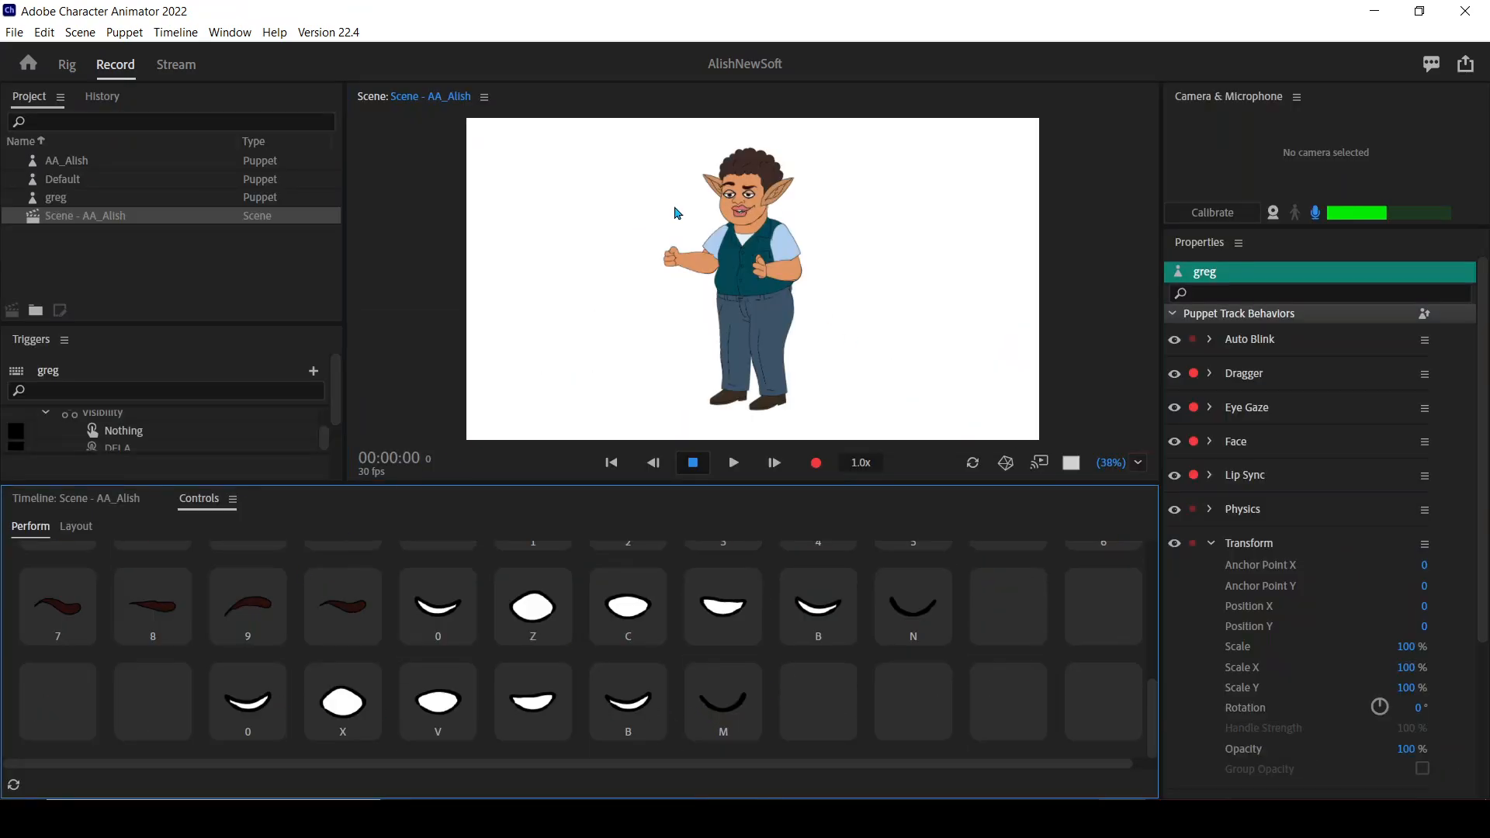
{"action": "key", "text": "grave"}
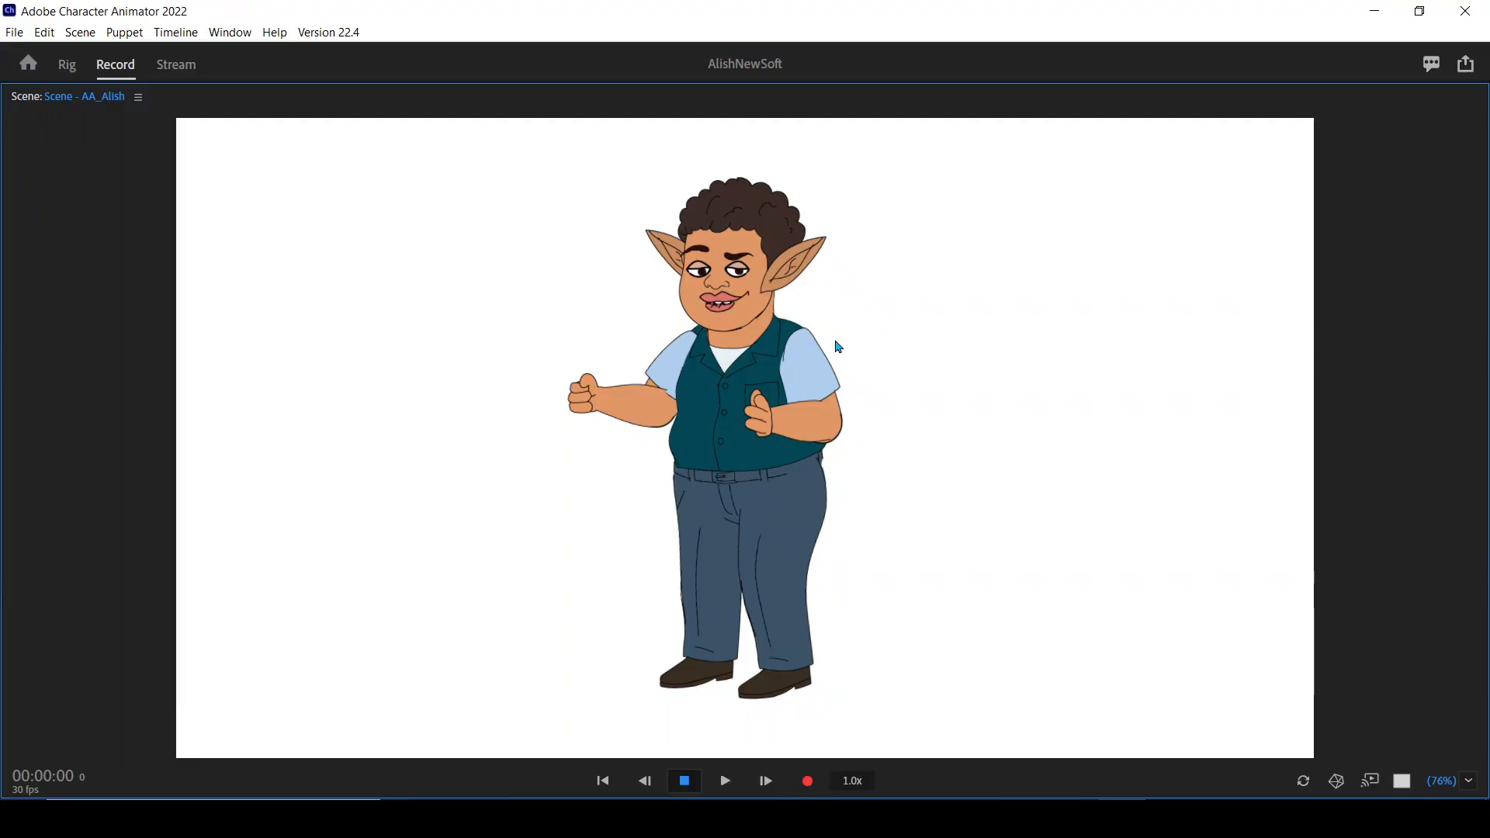
{"action": "key", "text": "grave"}
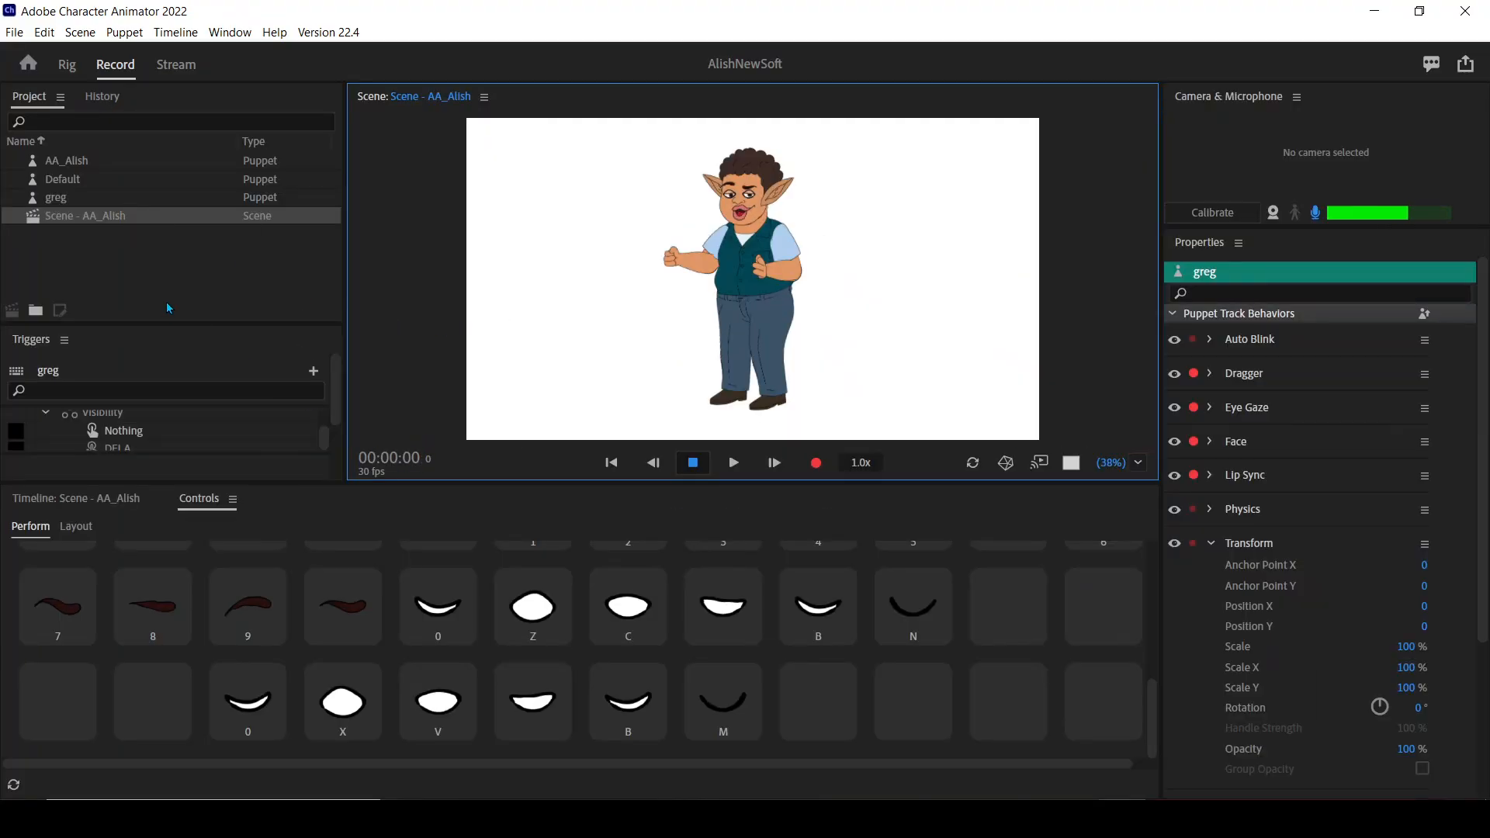
{"action": "key", "text": "grave"}
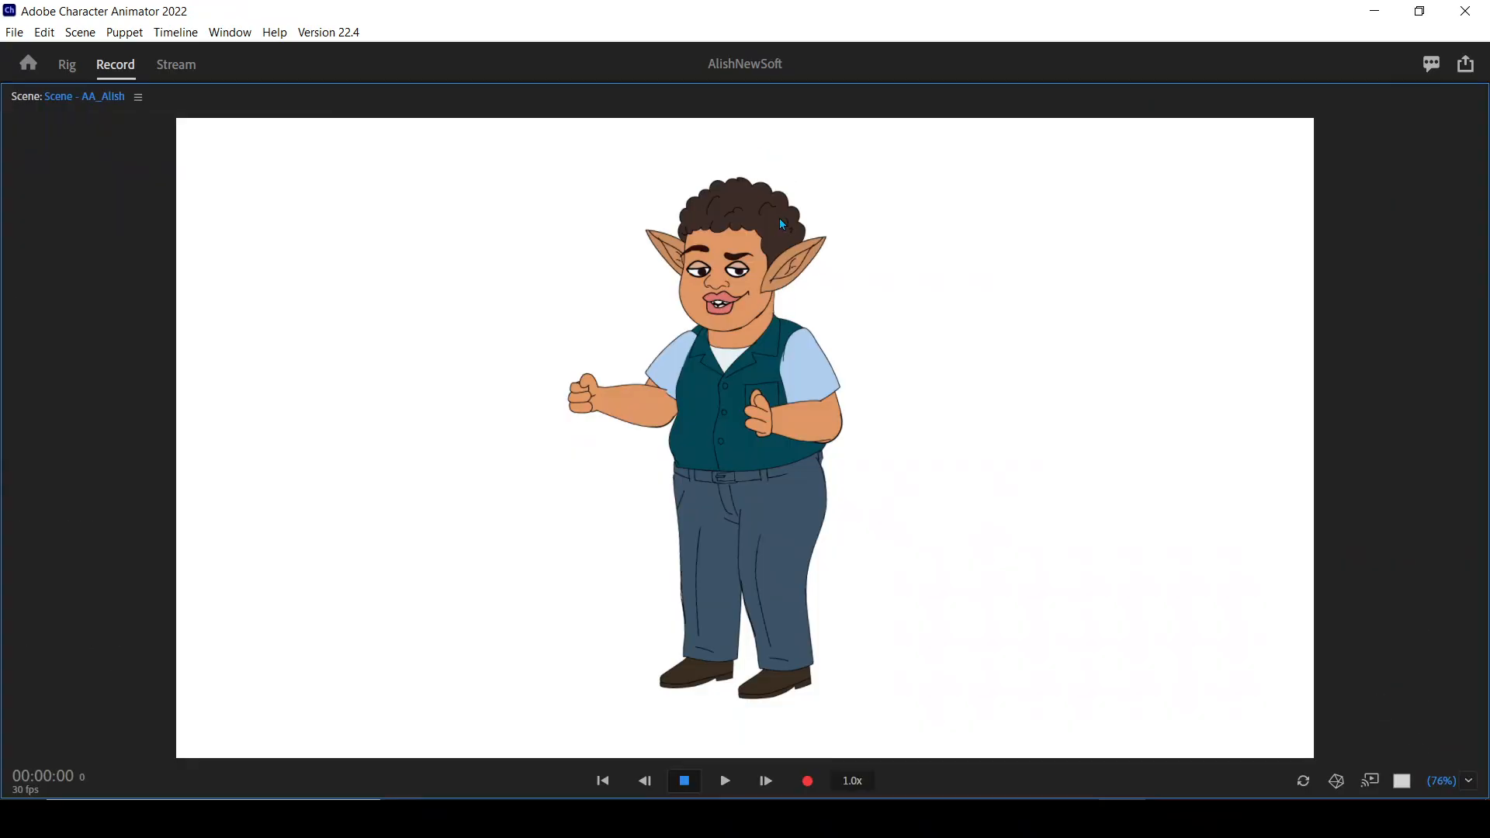